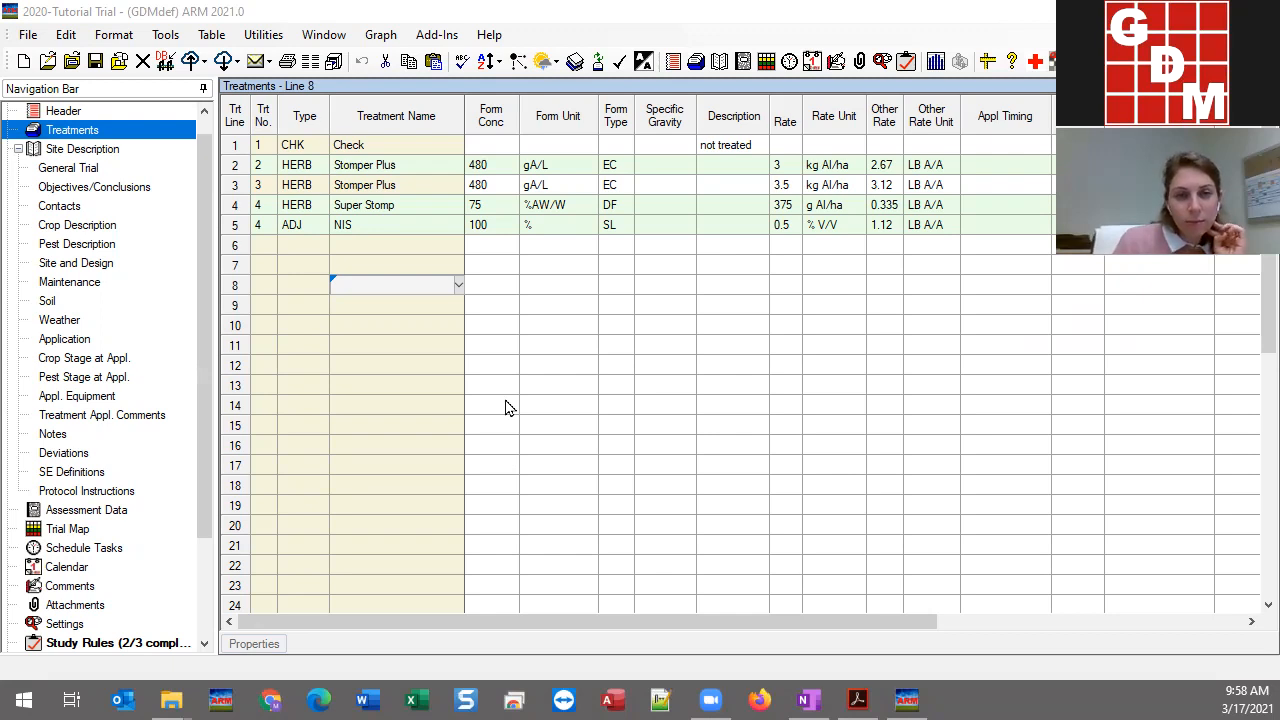
Hide the Description field in the treatments table, and restore it from the hidden fields
{"action": "left_click", "coordinate": [403, 245]}
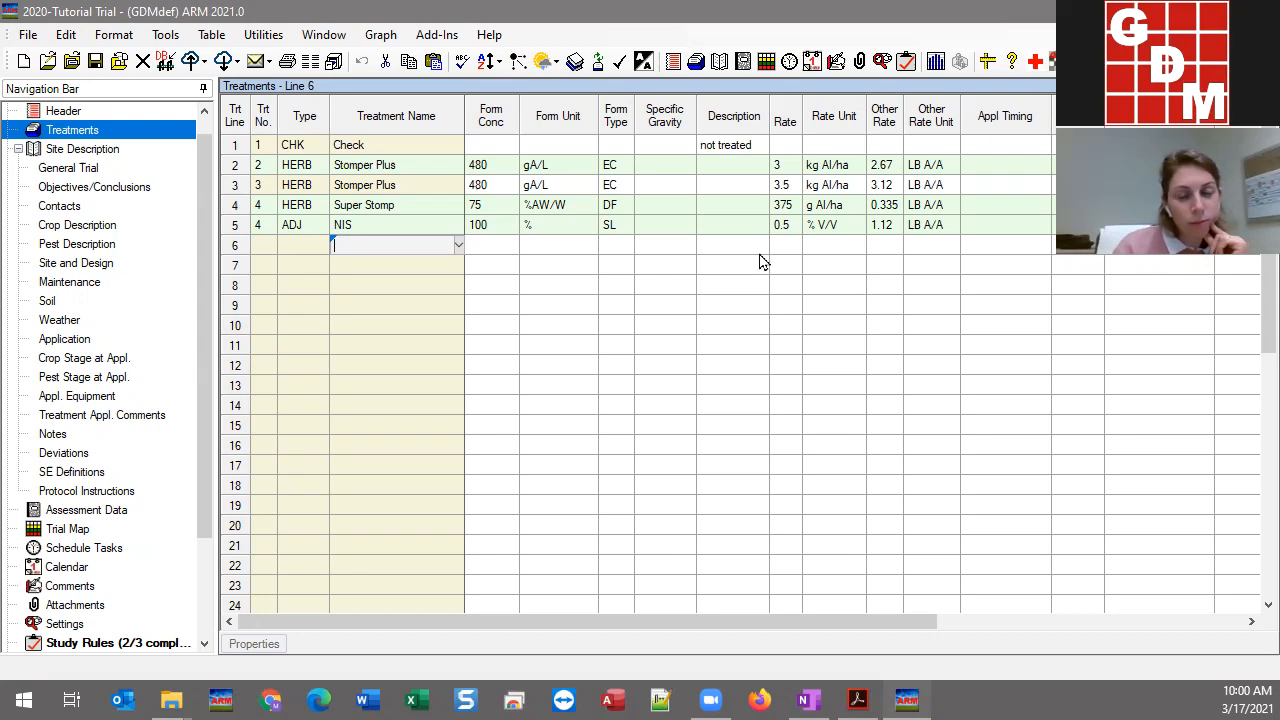
{"action": "left_click", "coordinate": [740, 187]}
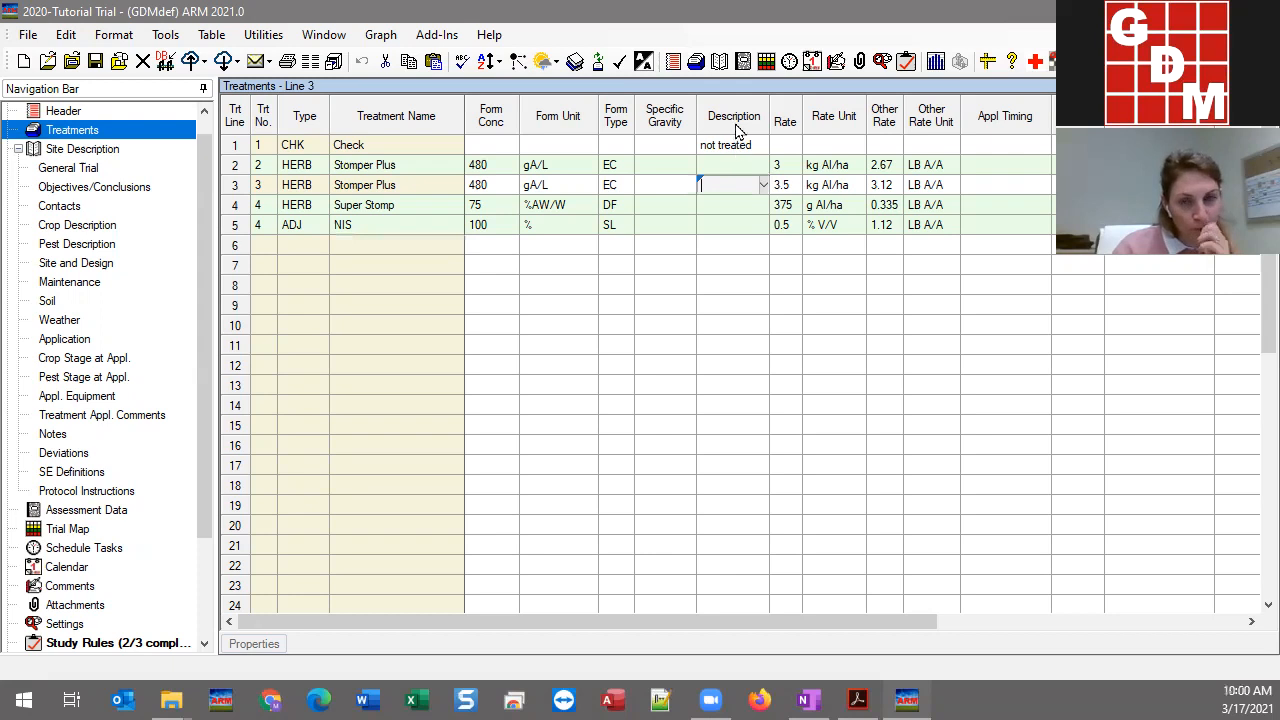
{"action": "right_click", "coordinate": [717, 189]}
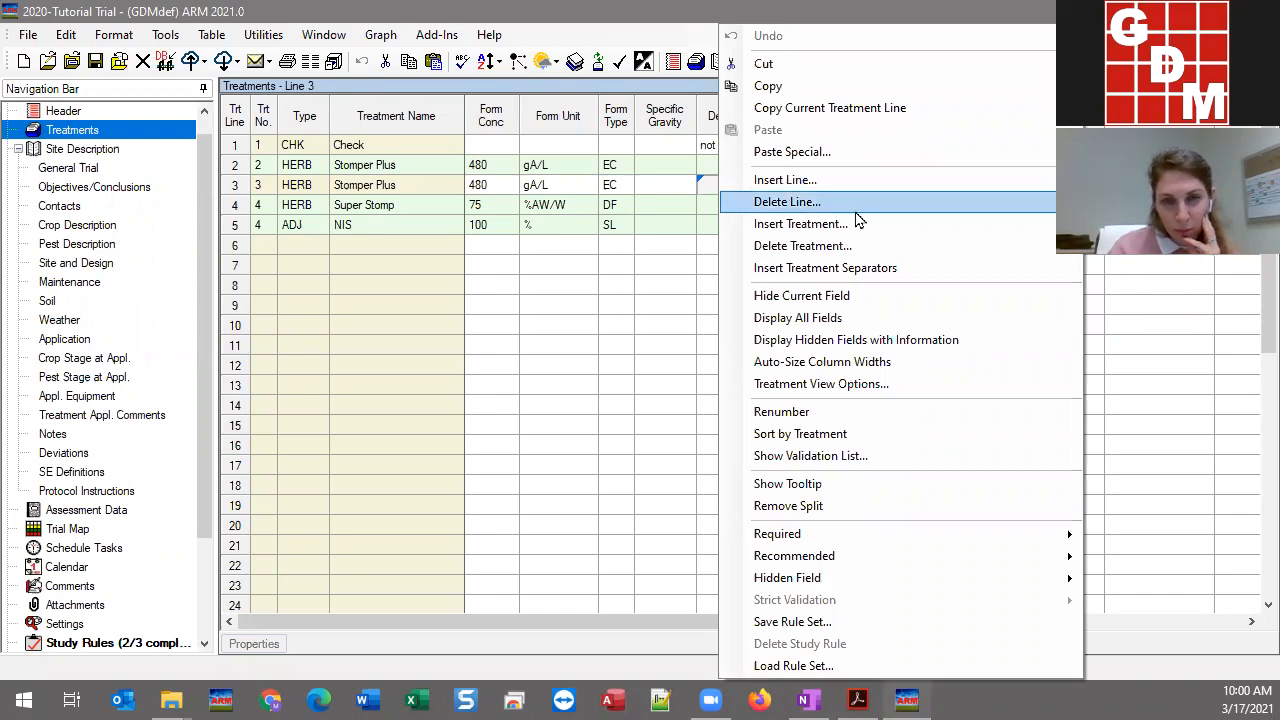
{"action": "left_click", "coordinate": [808, 307]}
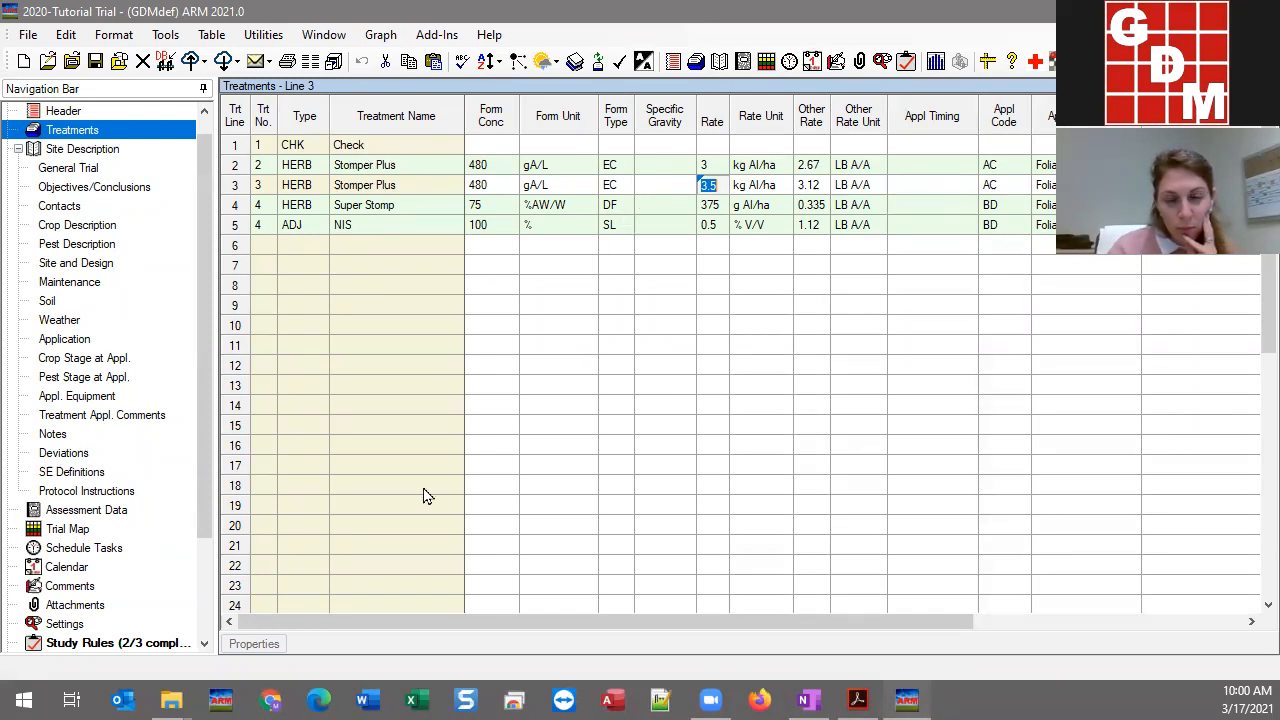
{"action": "left_click", "coordinate": [268, 651]}
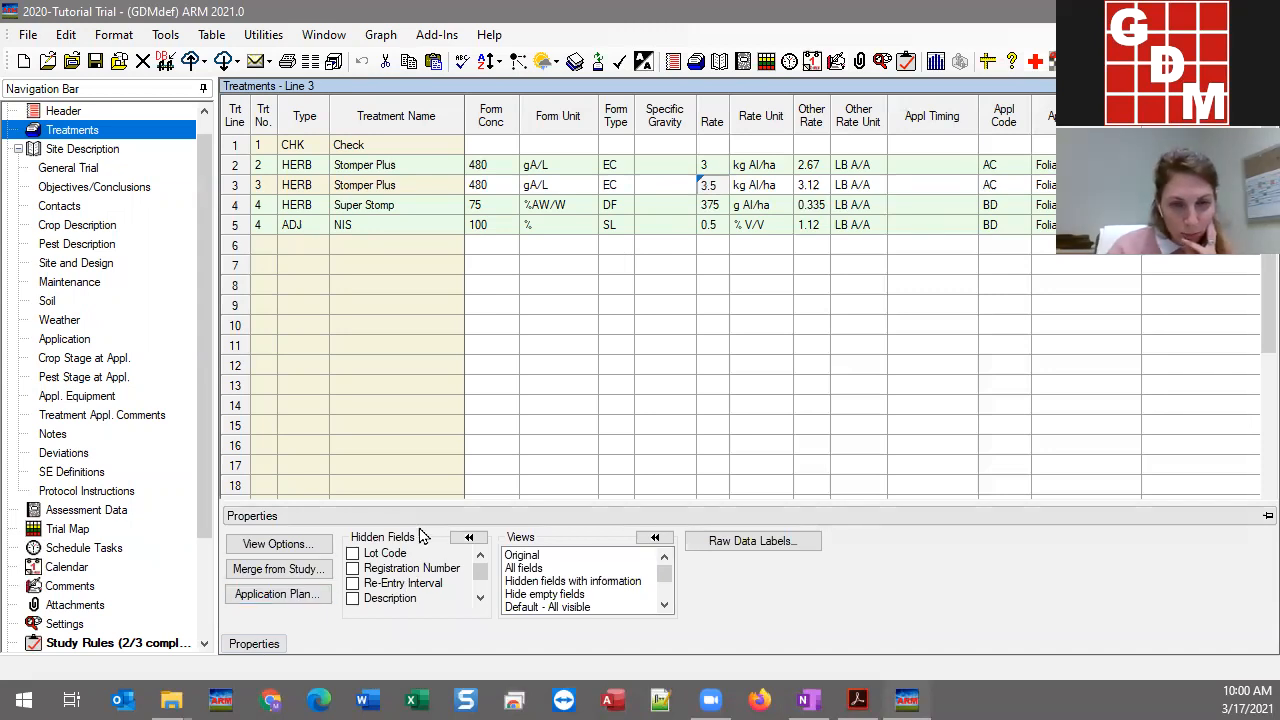
{"action": "left_click", "coordinate": [353, 599]}
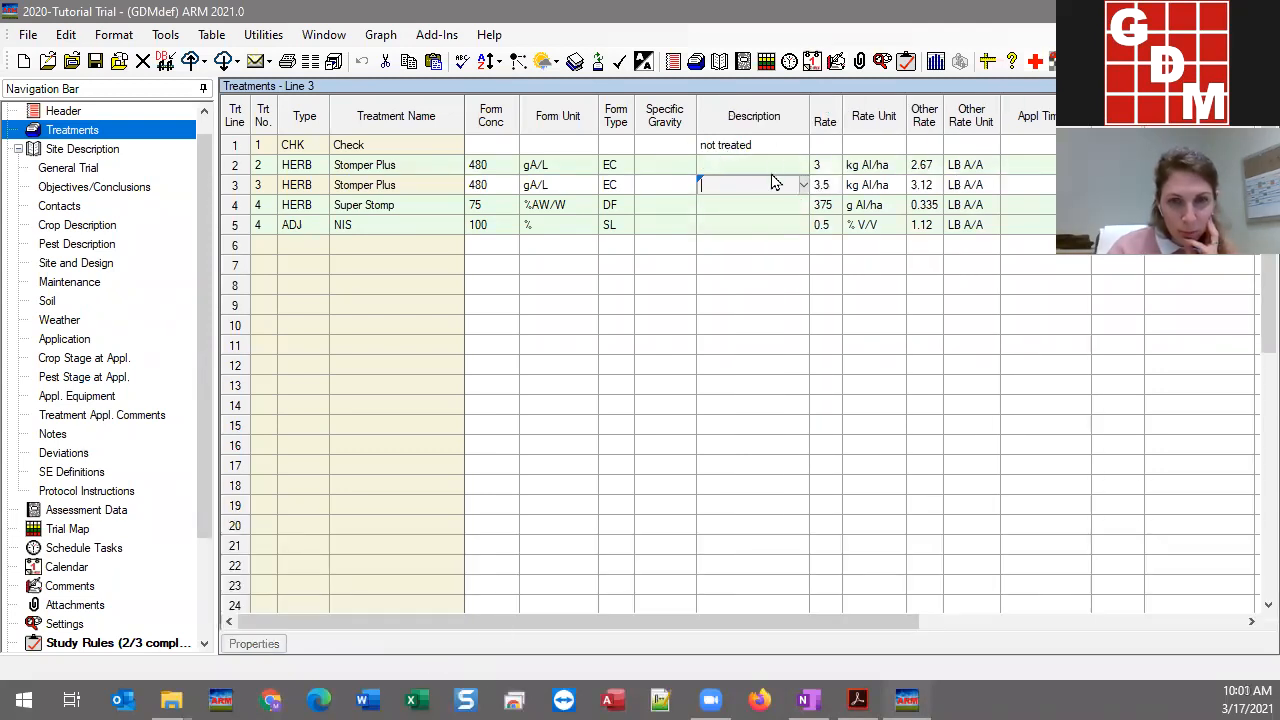
Auto-size the column widths of the treatments table and apply the Hide empty fields view
{"action": "left_click", "coordinate": [651, 185]}
{"action": "right_click", "coordinate": [651, 186]}
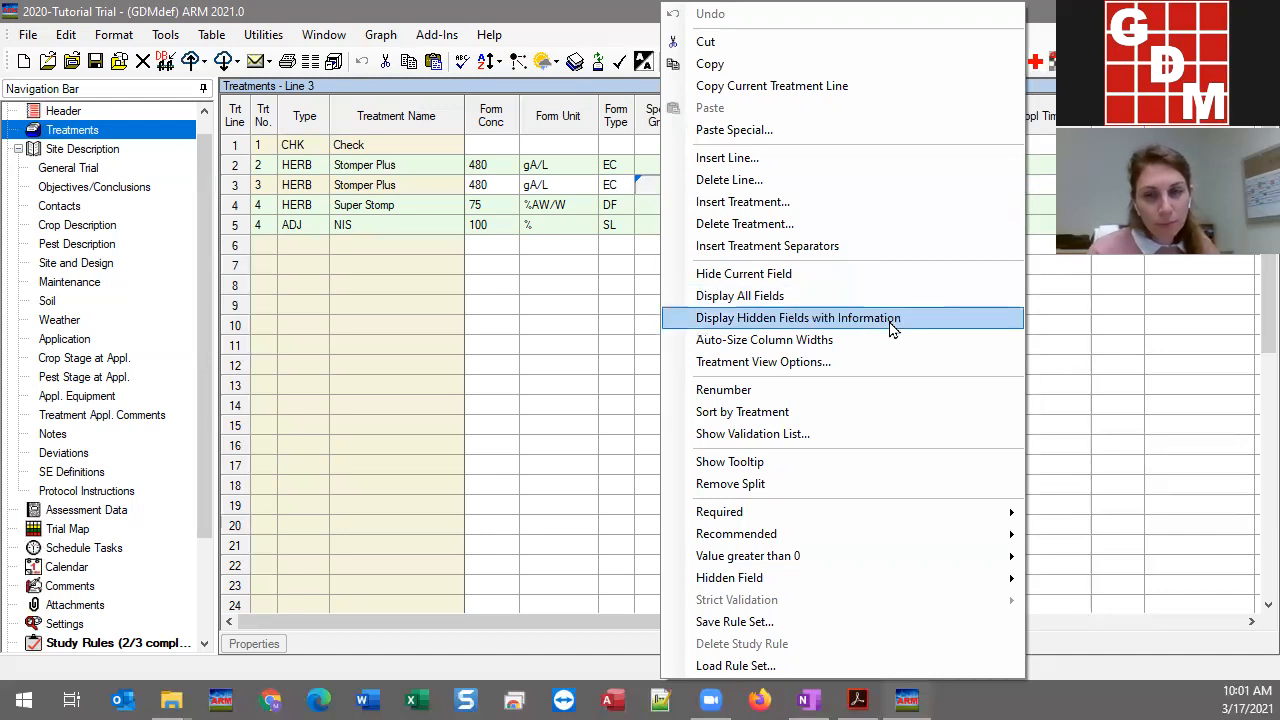
{"action": "left_click", "coordinate": [776, 340]}
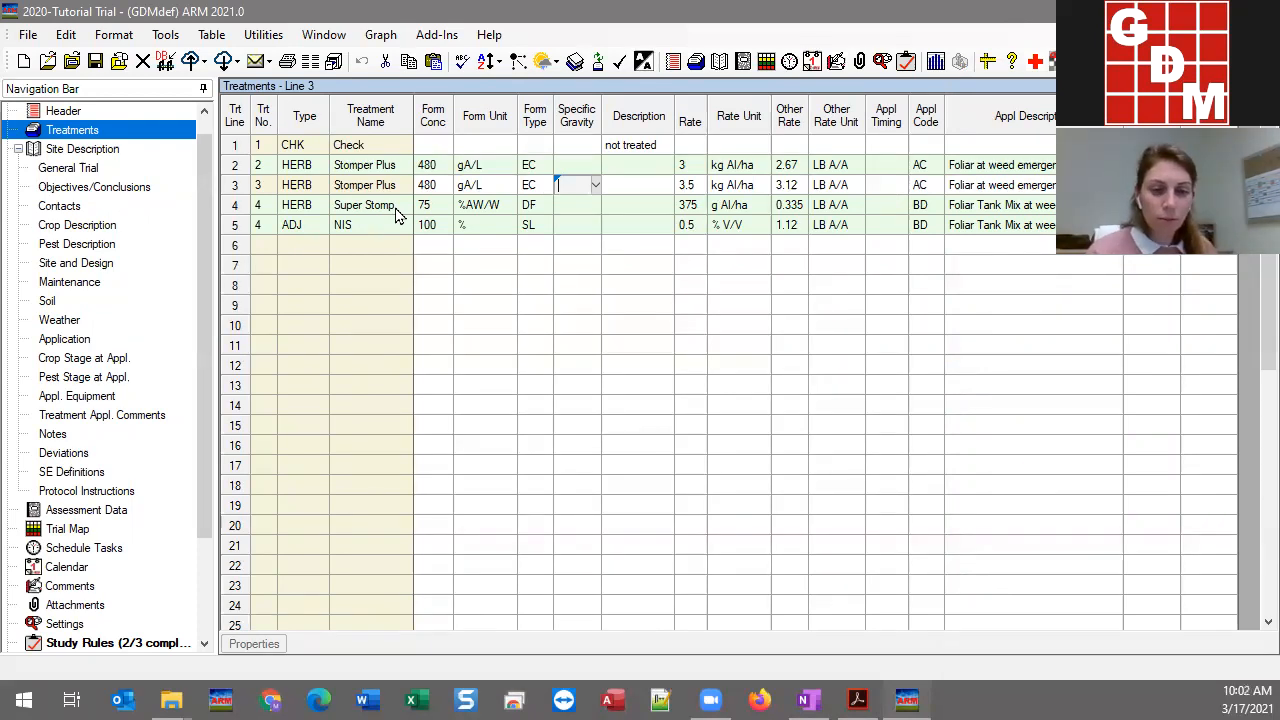
{"action": "left_click", "coordinate": [268, 646]}
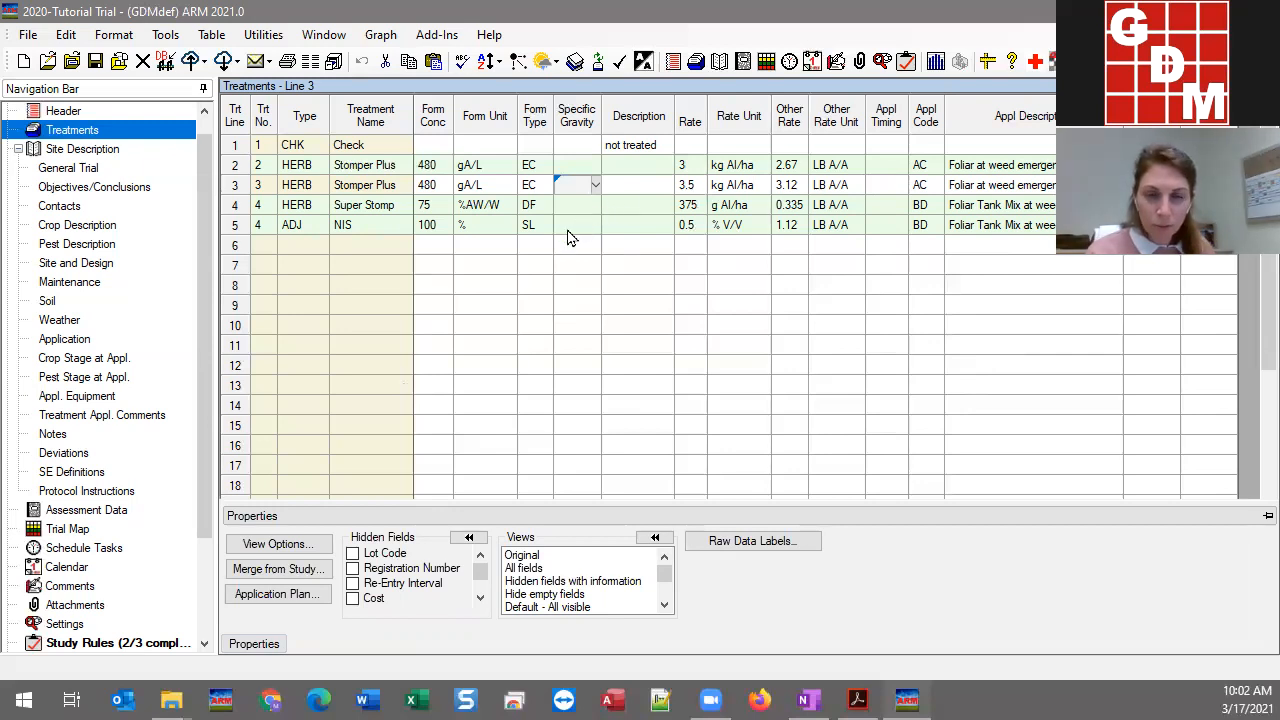
{"action": "left_click", "coordinate": [533, 596]}
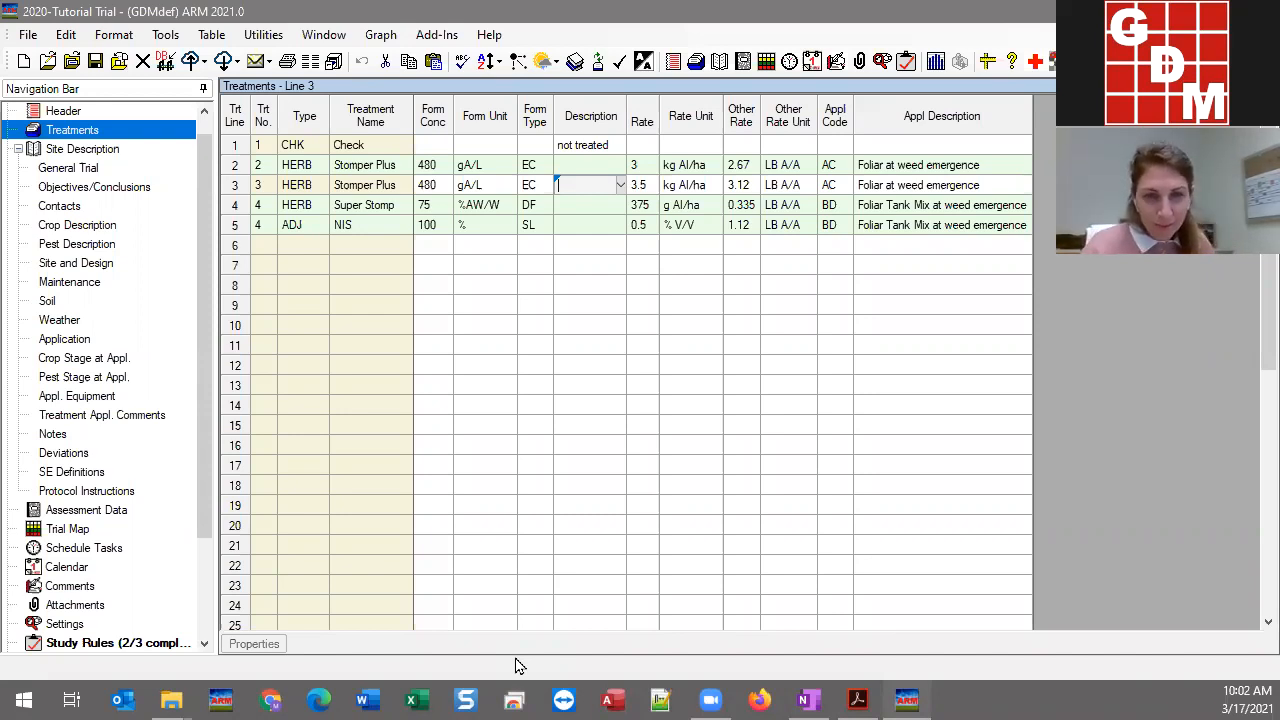
Expand the list of hidden treatment fields and make Specific Gravity visible
{"action": "left_click", "coordinate": [259, 647]}
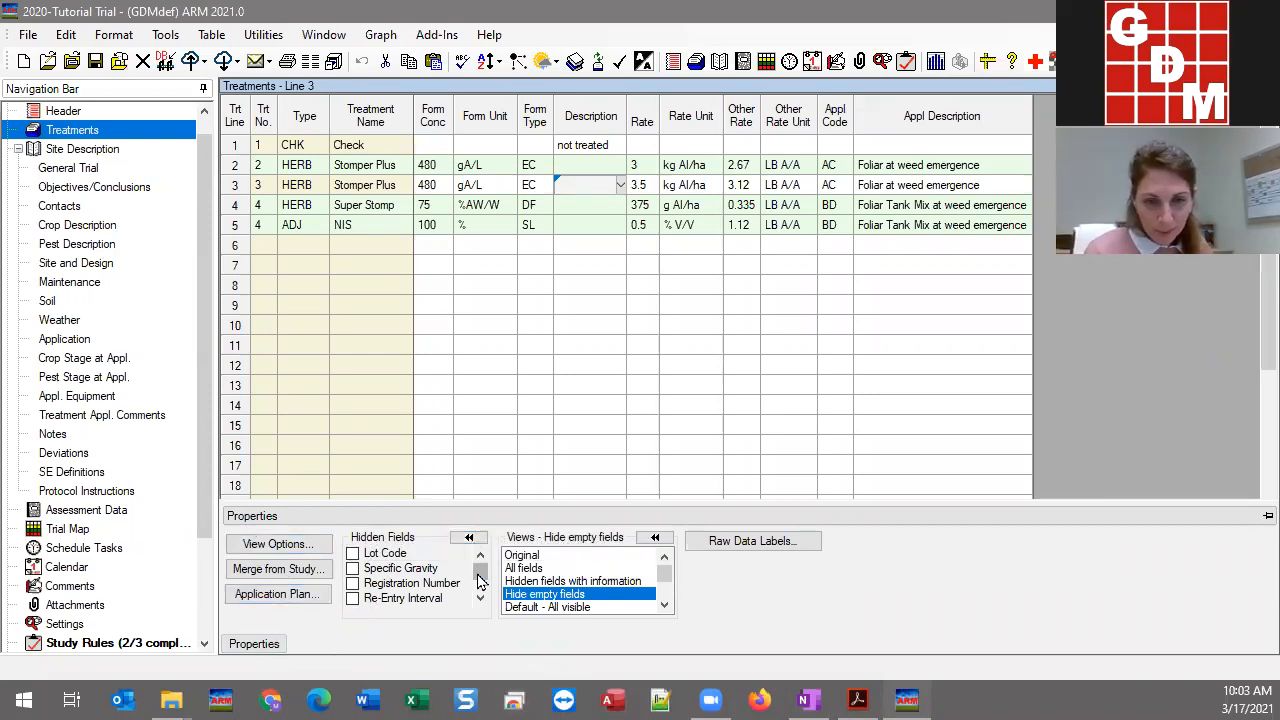
{"action": "scroll", "coordinate": [479, 577], "scroll_direction": "down", "scroll_amount": 4}
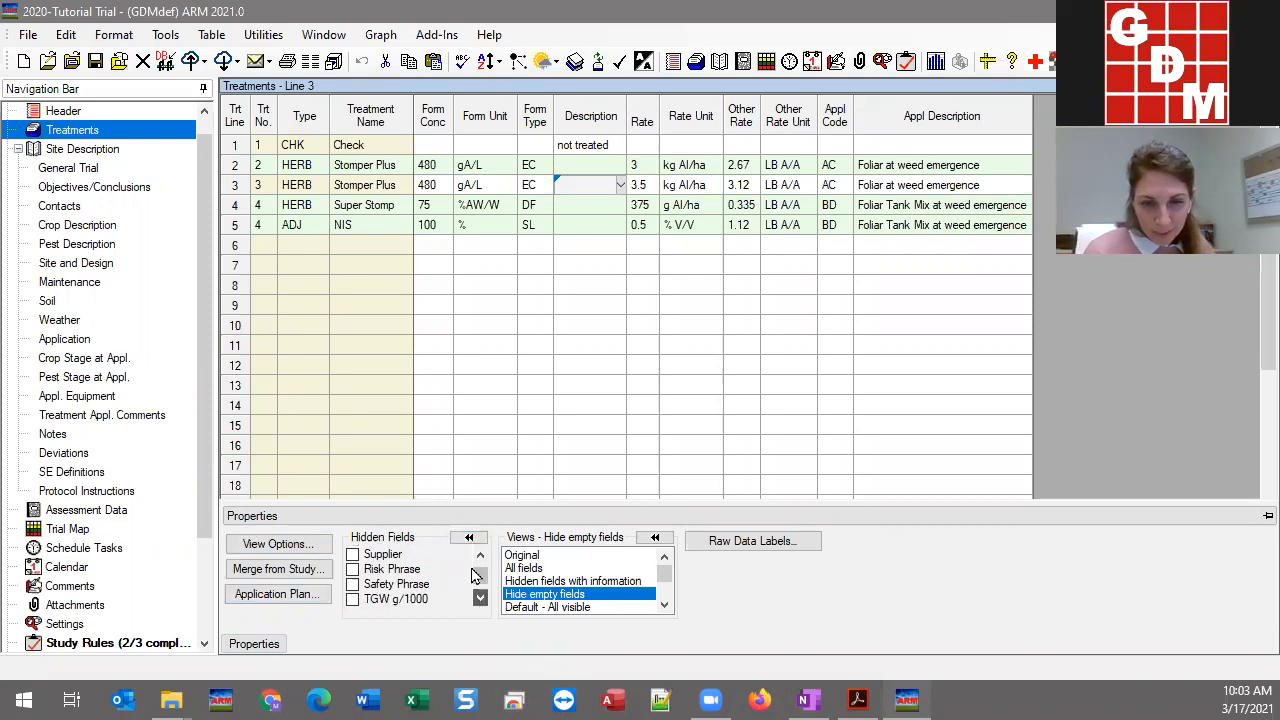
{"action": "left_click", "coordinate": [469, 537]}
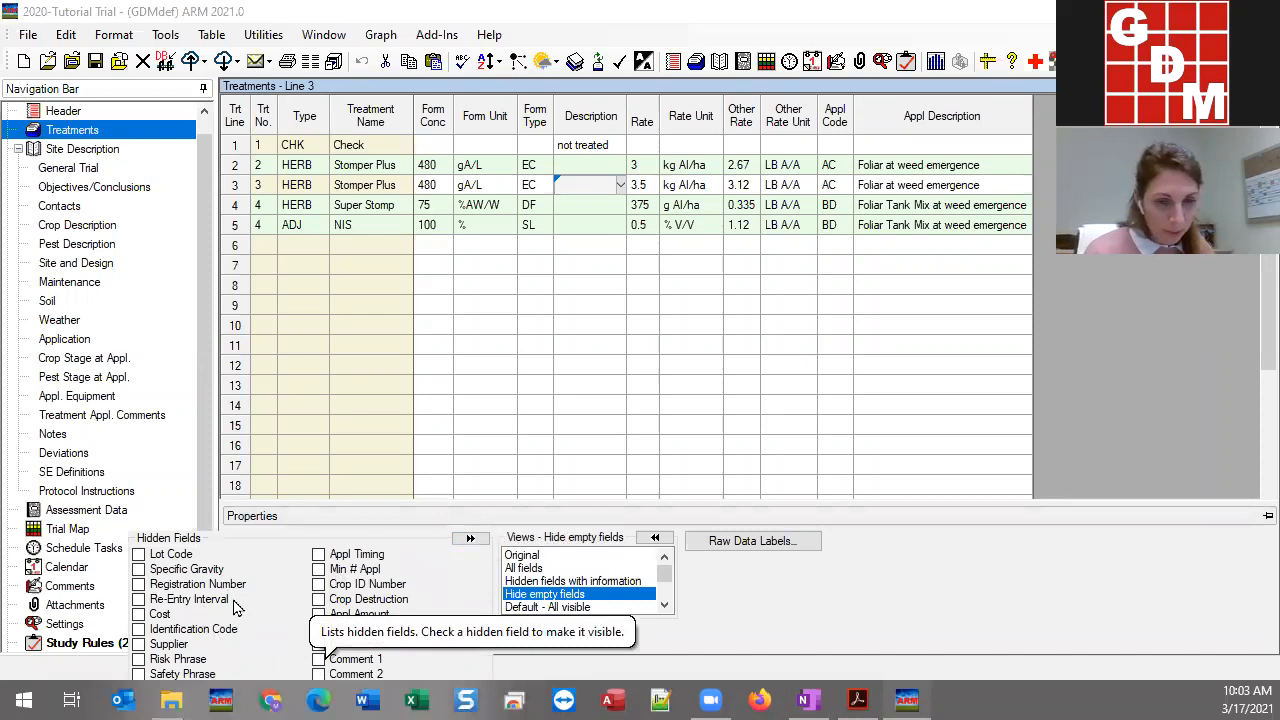
{"action": "left_click", "coordinate": [140, 569]}
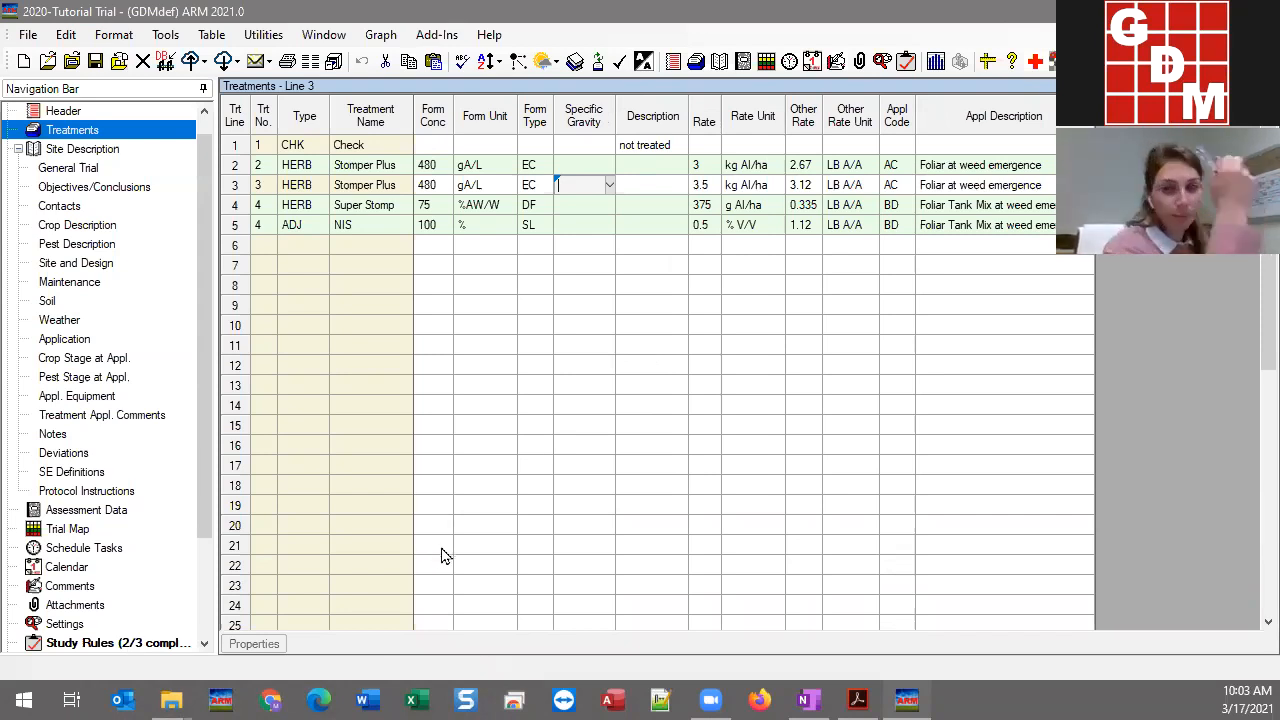
Open the Treatment View settings in the program options and examine the treatment fields' ranges, lengths and visibility against the table
{"action": "left_click", "coordinate": [253, 644]}
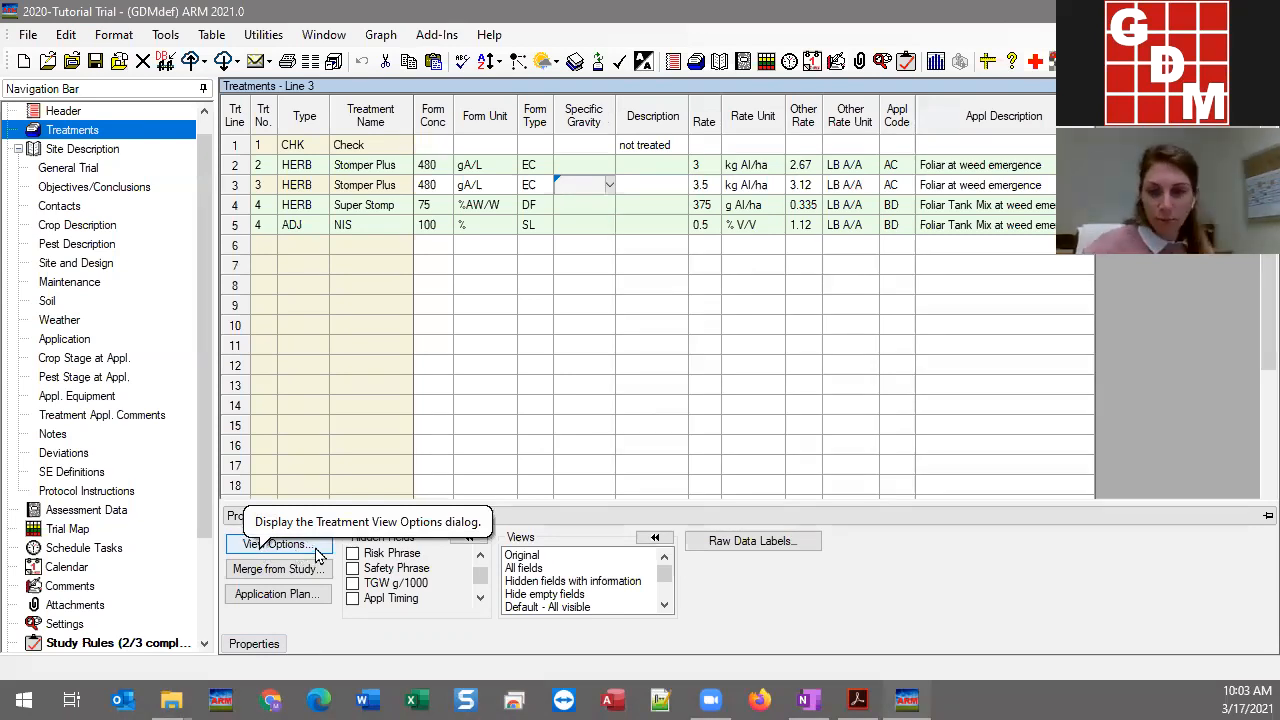
{"action": "left_click", "coordinate": [166, 35]}
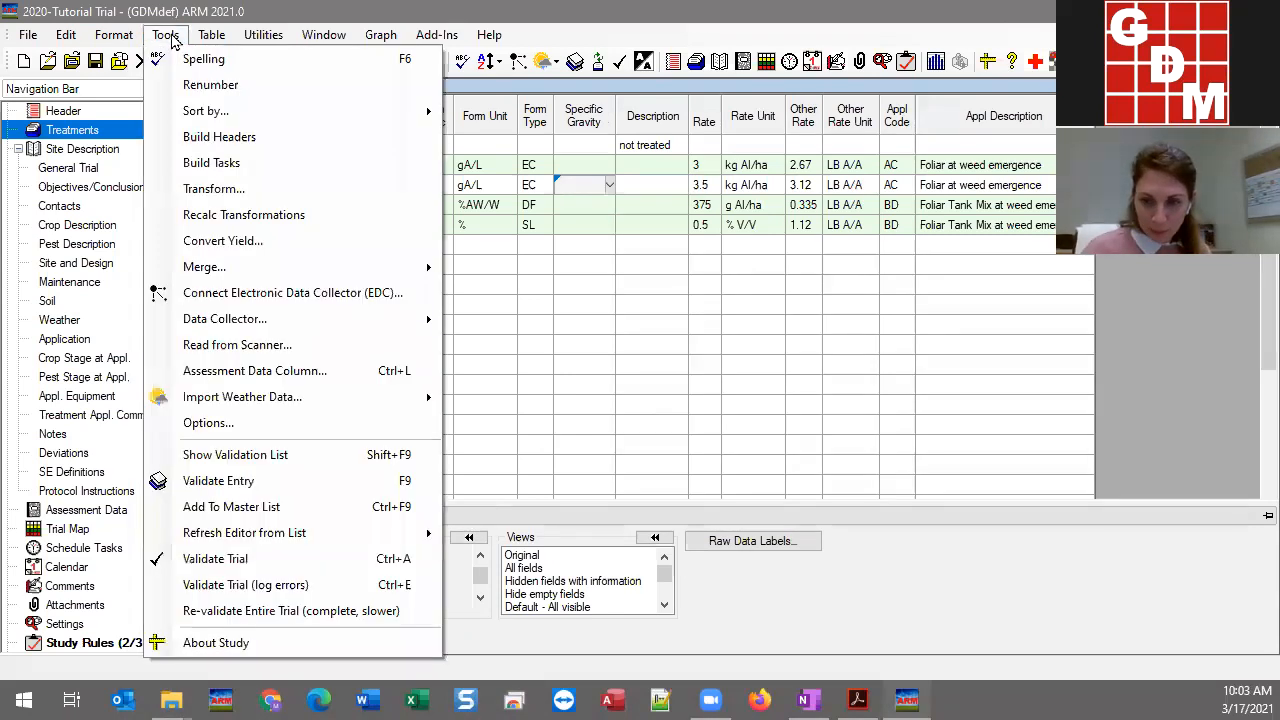
{"action": "left_click", "coordinate": [192, 424]}
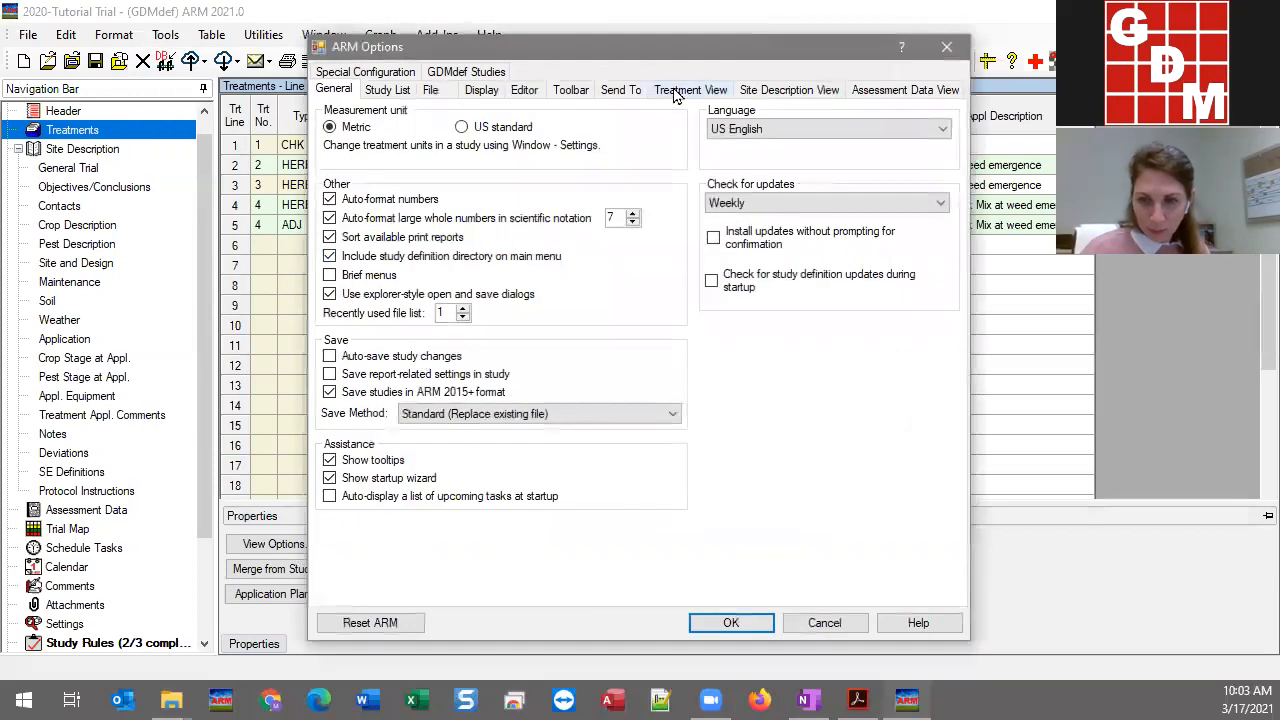
{"action": "left_click", "coordinate": [676, 92]}
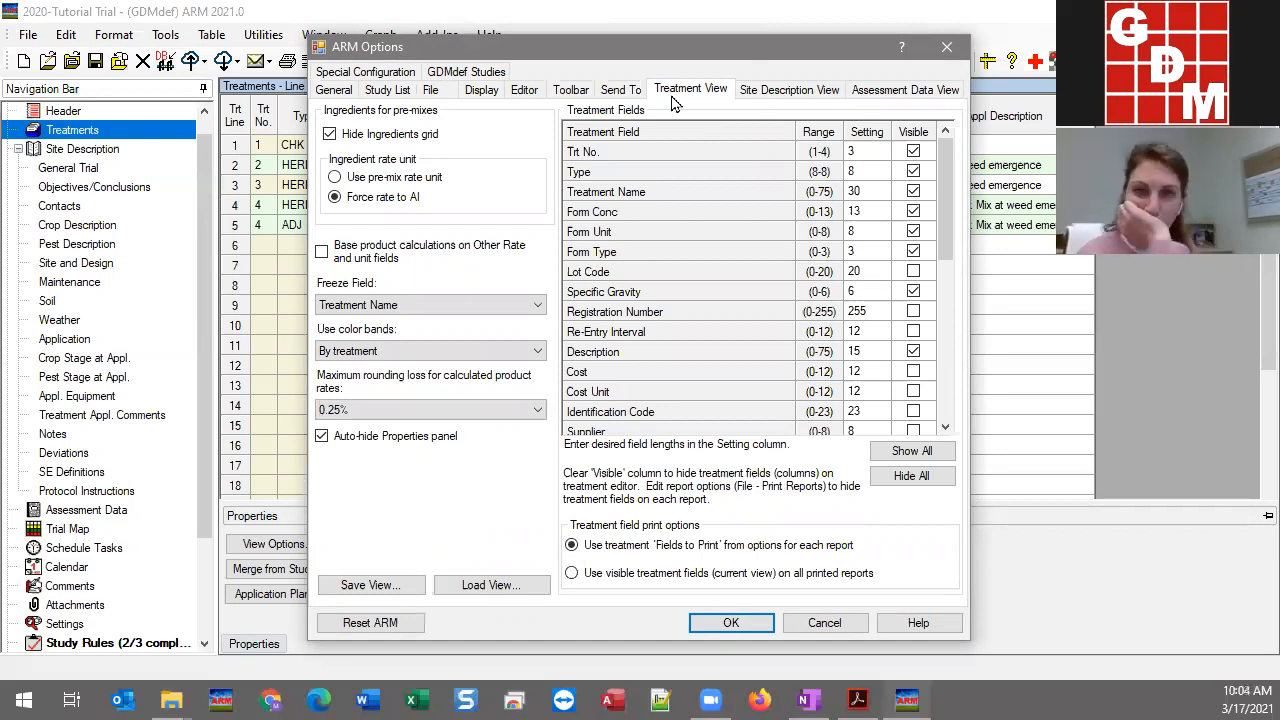
{"action": "key", "text": "Tab"}
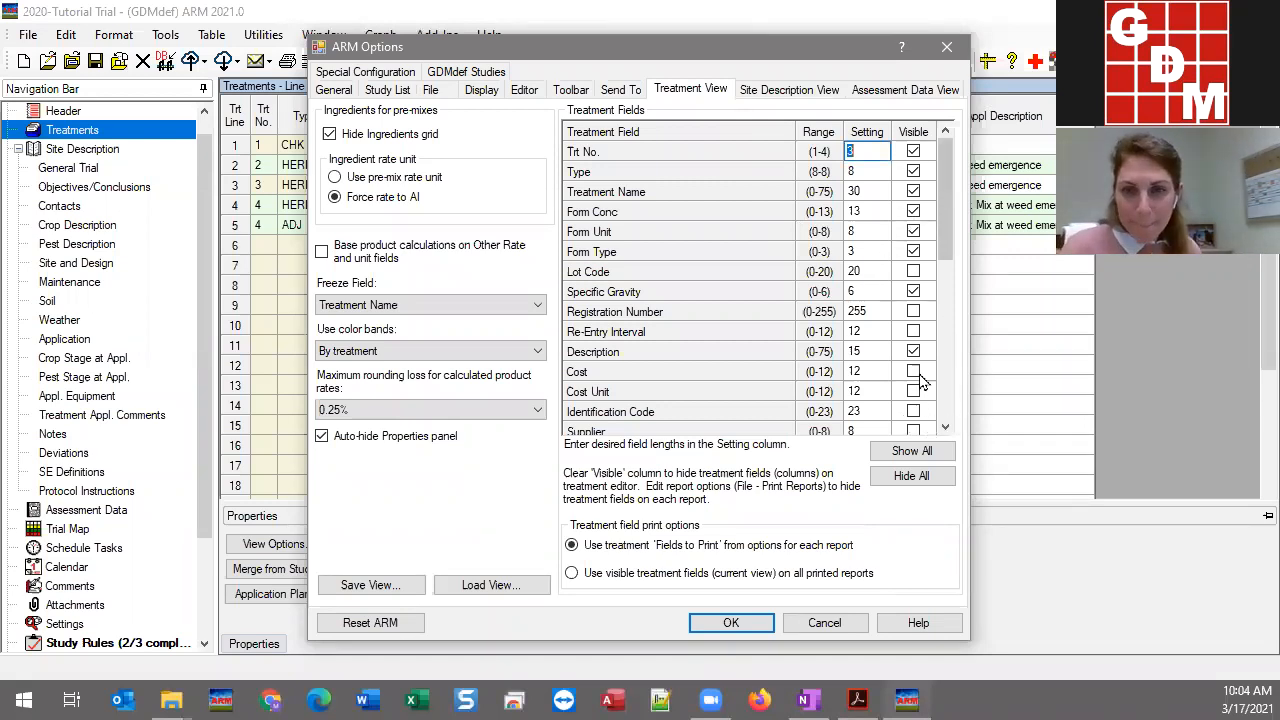
{"action": "left_click_drag", "start_coordinate": [945, 224], "coordinate": [943, 340]}
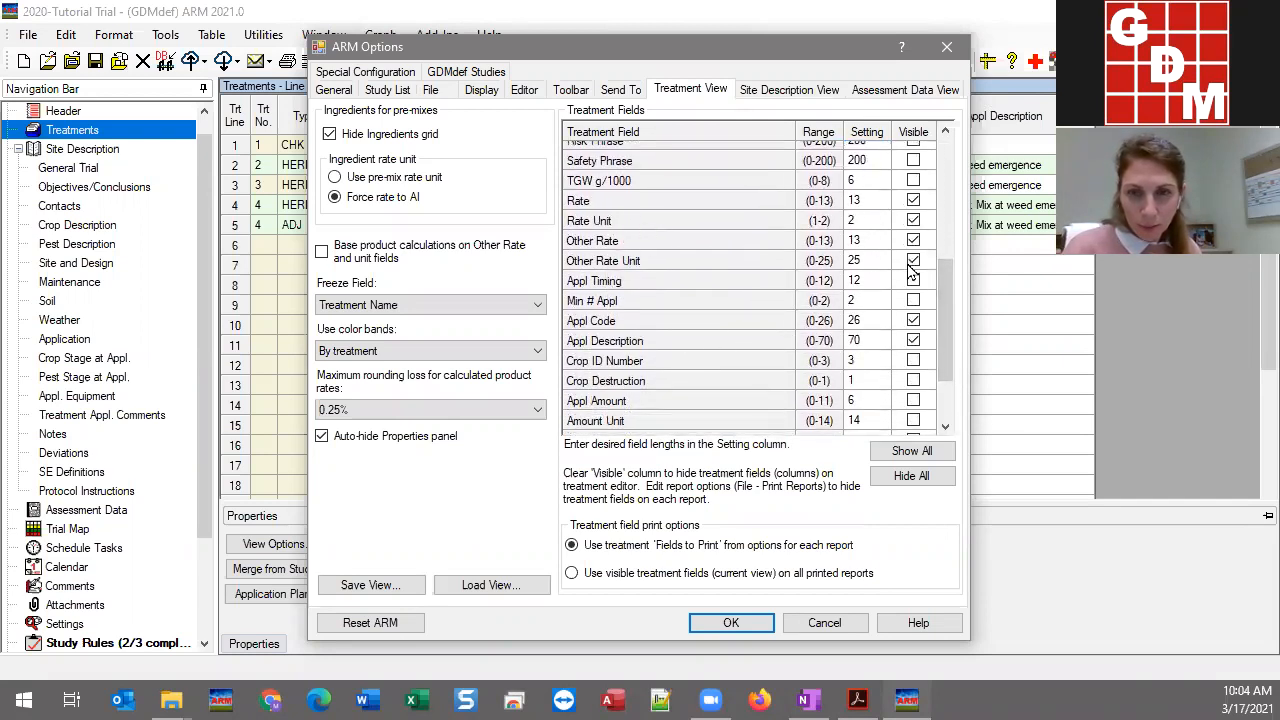
{"action": "left_click_drag", "start_coordinate": [945, 345], "coordinate": [939, 212]}
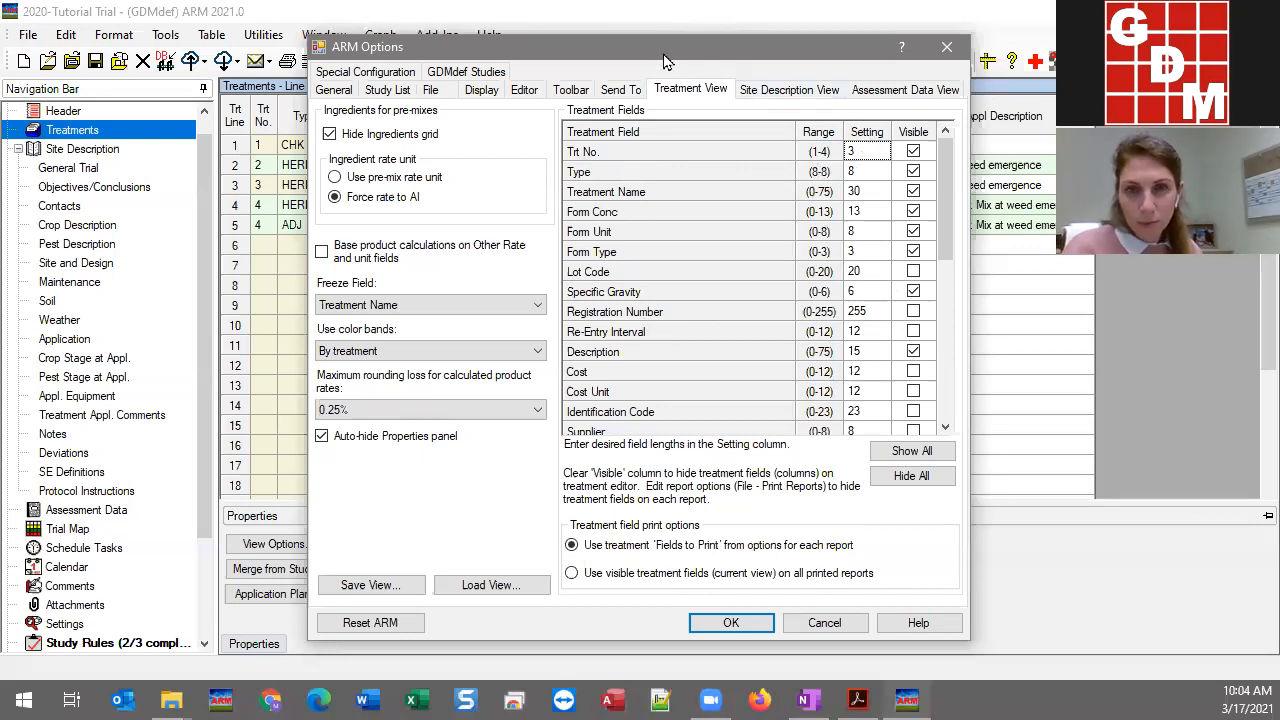
{"action": "left_click_drag", "start_coordinate": [667, 62], "coordinate": [672, 254]}
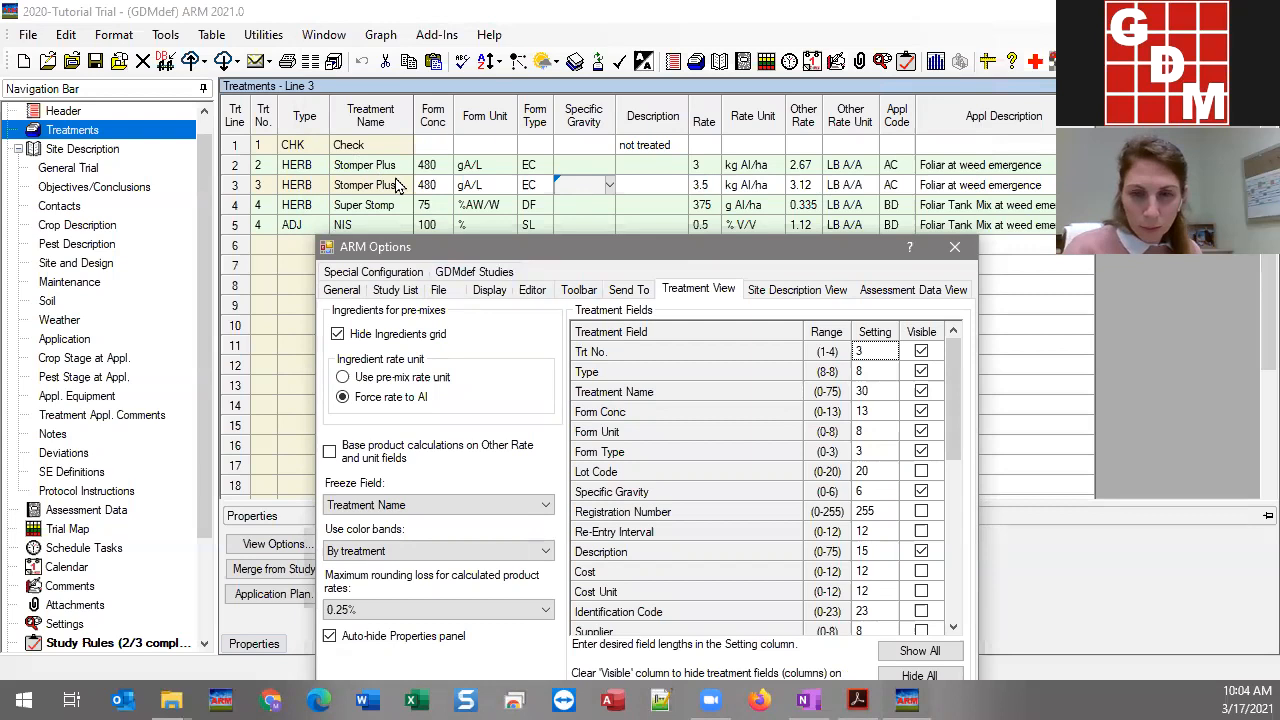
{"action": "left_click_drag", "start_coordinate": [666, 256], "coordinate": [670, 124]}
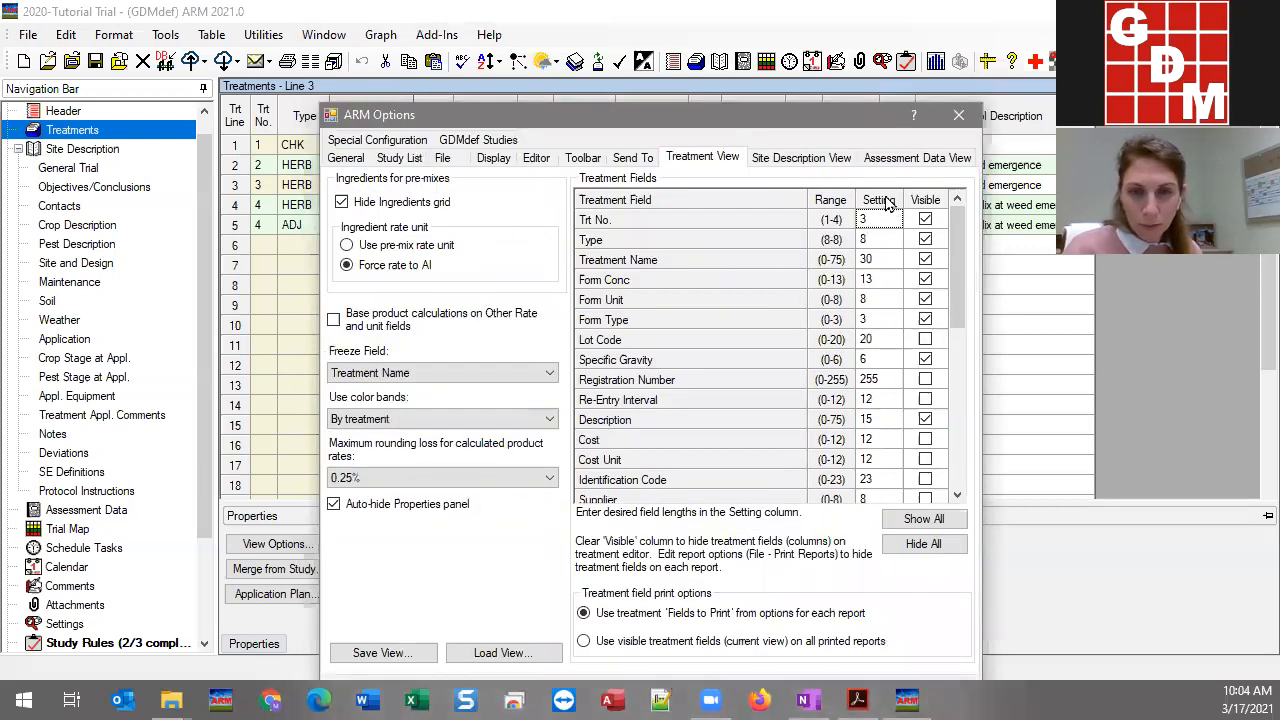
Set the field length of Treatment Name to 50 in the treatment view options
{"action": "left_click", "coordinate": [882, 266]}
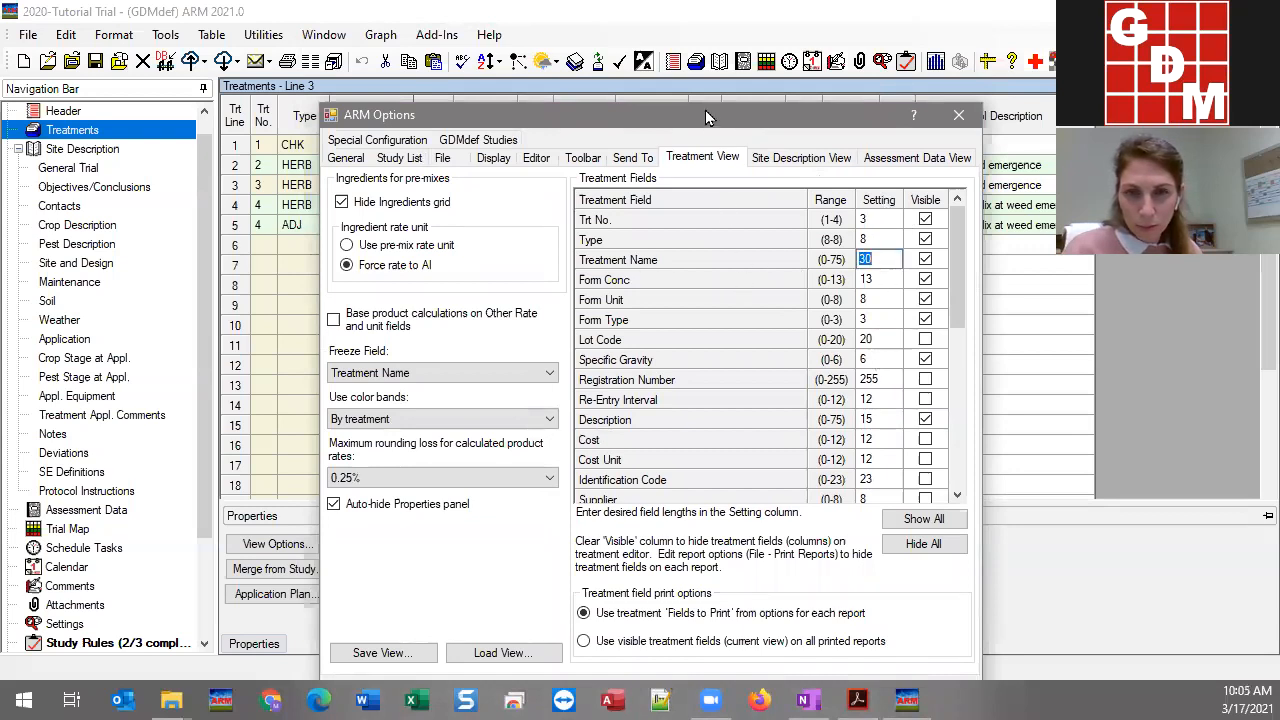
{"action": "left_click_drag", "start_coordinate": [705, 118], "coordinate": [836, 42]}
{"action": "left_click", "coordinate": [1003, 184]}
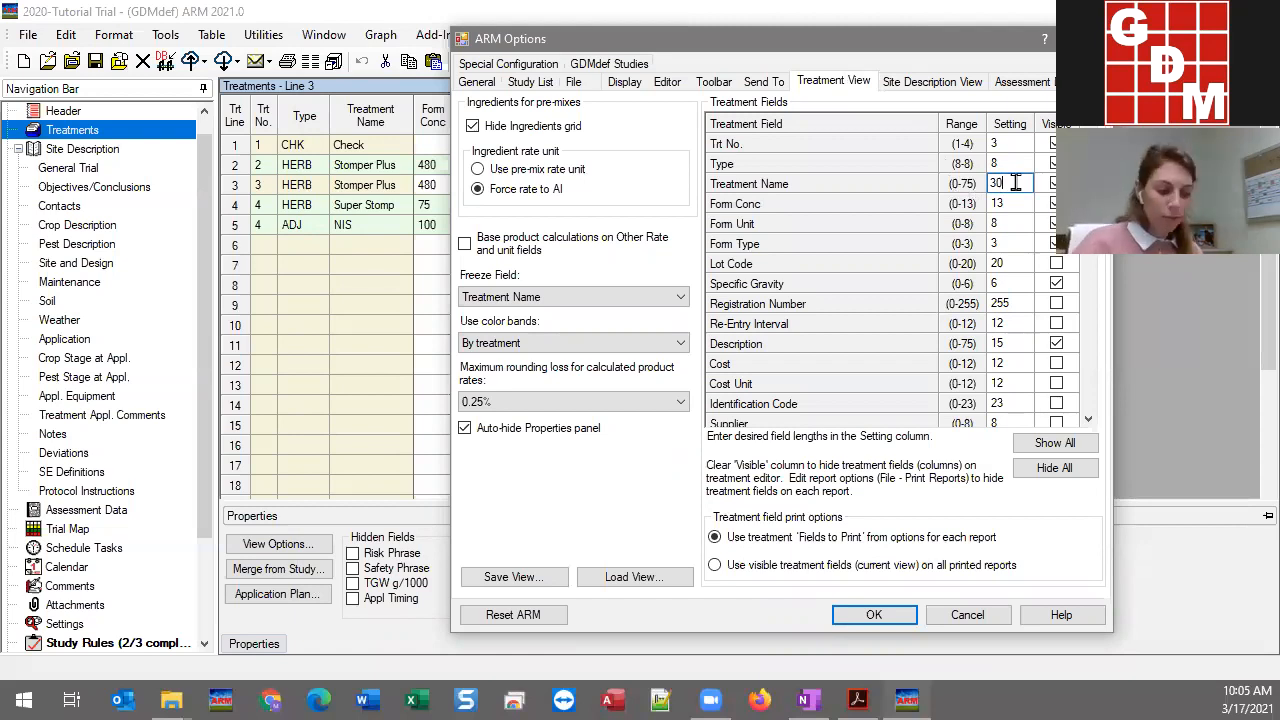
{"action": "left_click", "coordinate": [962, 192]}
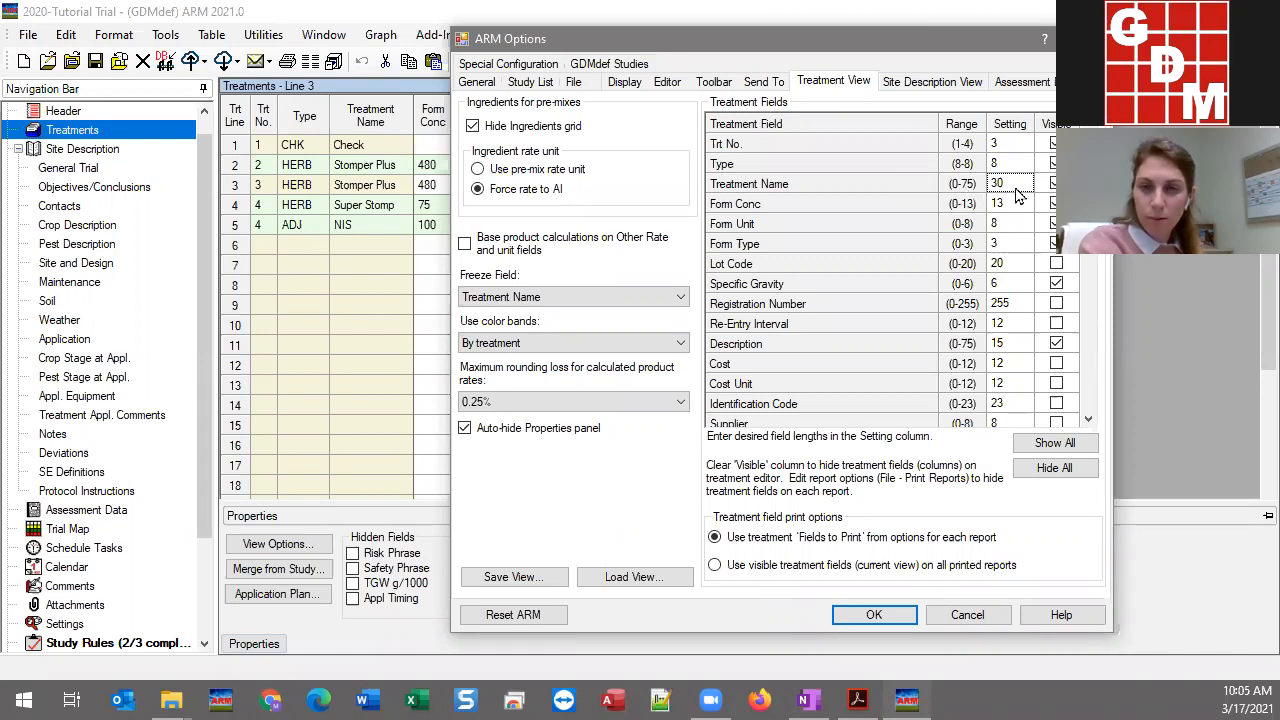
{"action": "left_click", "coordinate": [1009, 209]}
{"action": "left_click", "coordinate": [1005, 186]}
{"action": "type", "text": "50"}
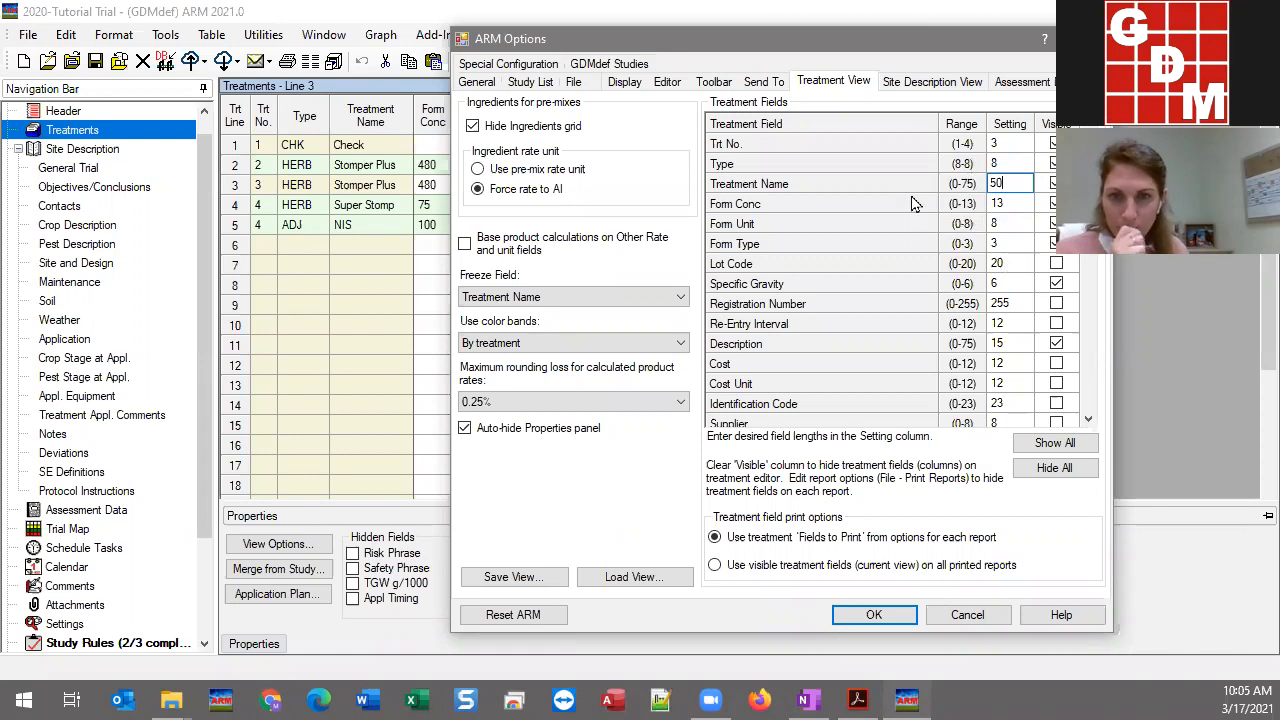
{"action": "key", "text": "Down"}
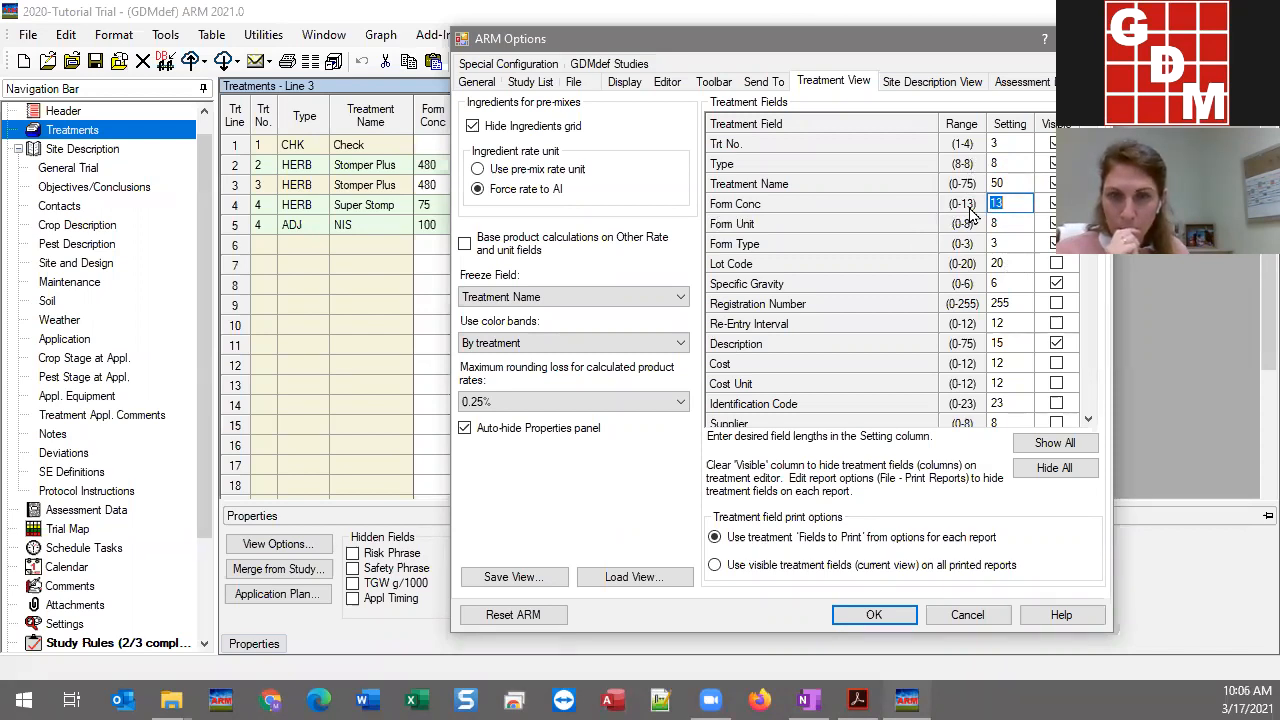
Review the length settings and allowed ranges of the other treatment fields, from Form Conc through Comment 1
{"action": "left_click", "coordinate": [1025, 204]}
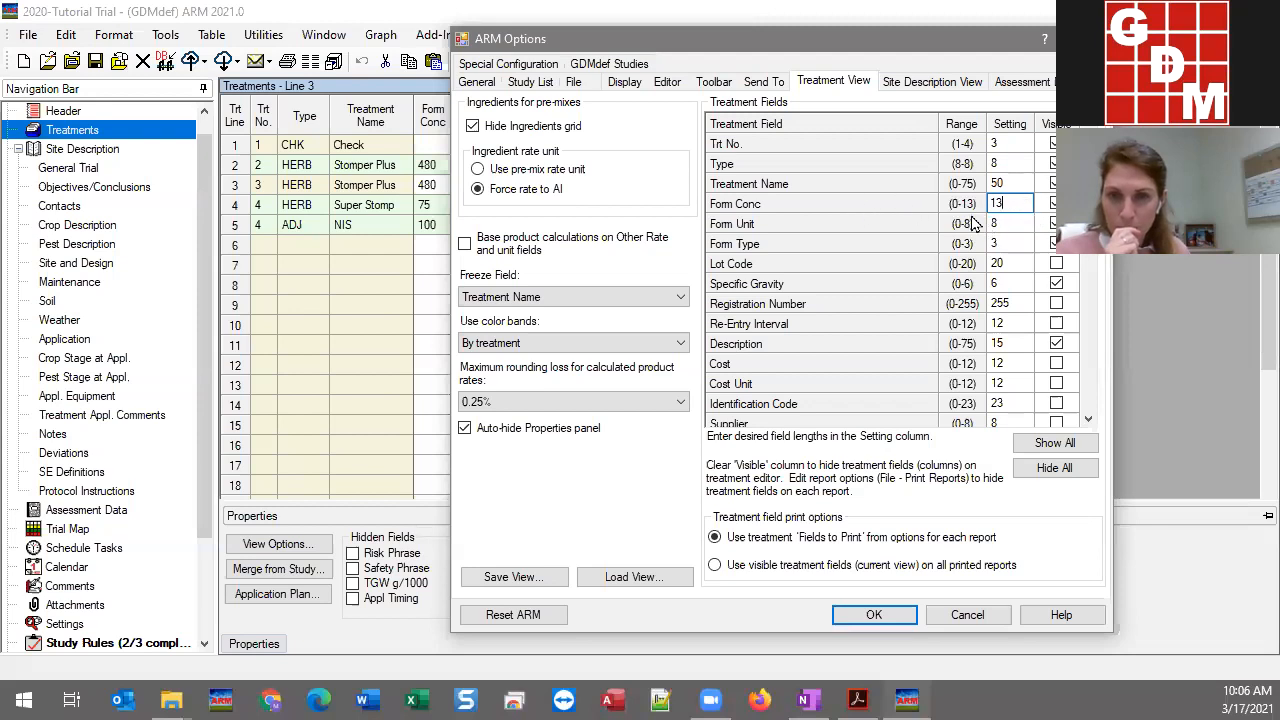
{"action": "left_click", "coordinate": [1017, 225]}
{"action": "left_click", "coordinate": [1017, 227]}
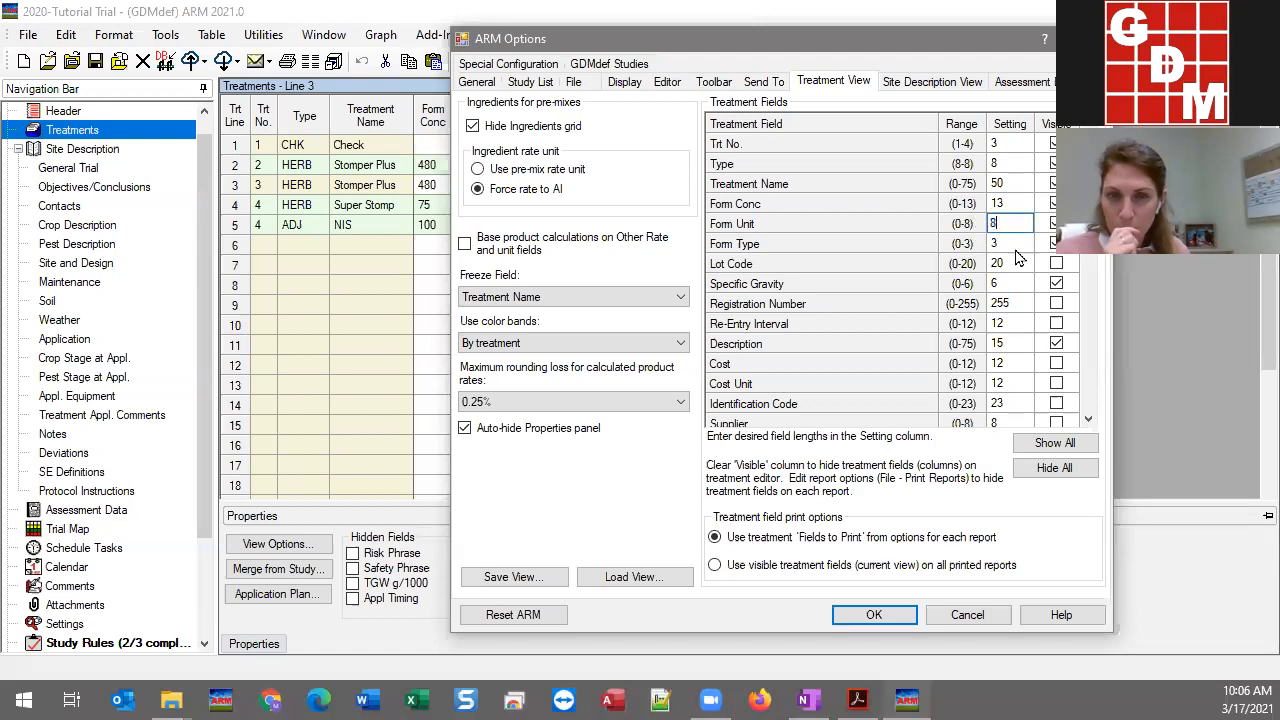
{"action": "left_click", "coordinate": [1017, 345]}
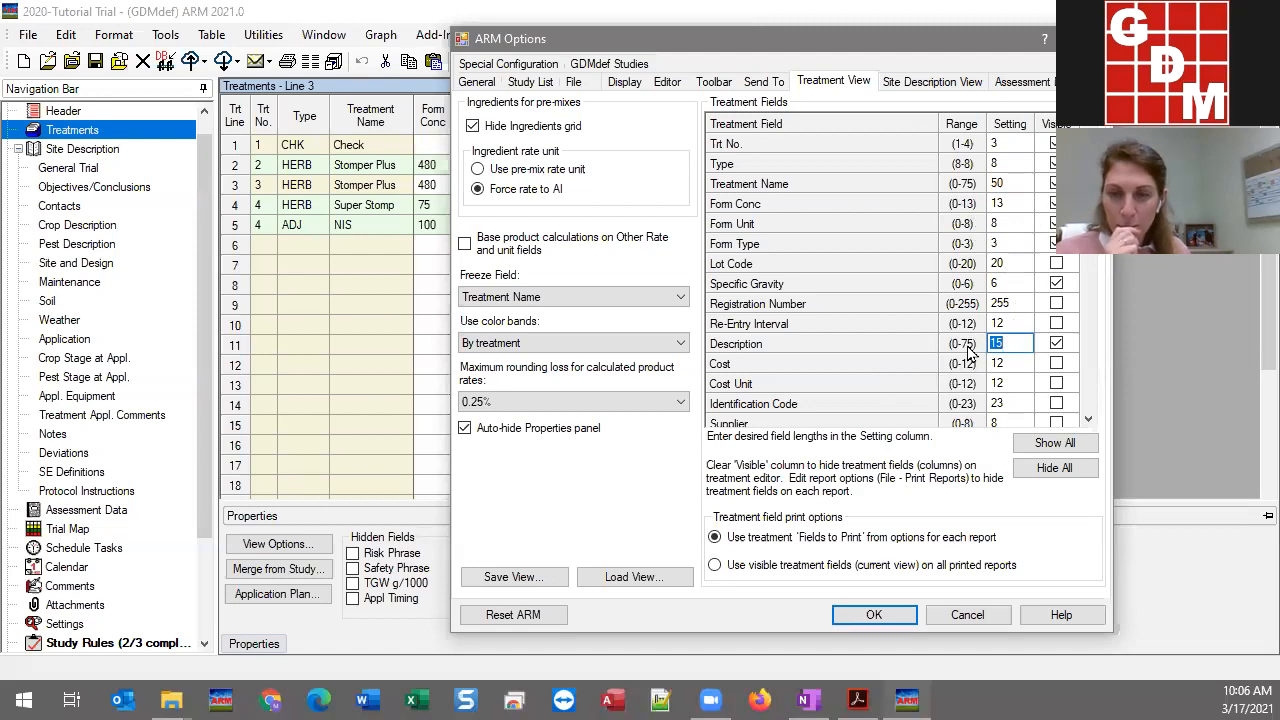
{"action": "scroll", "coordinate": [968, 352], "scroll_direction": "down", "scroll_amount": 1}
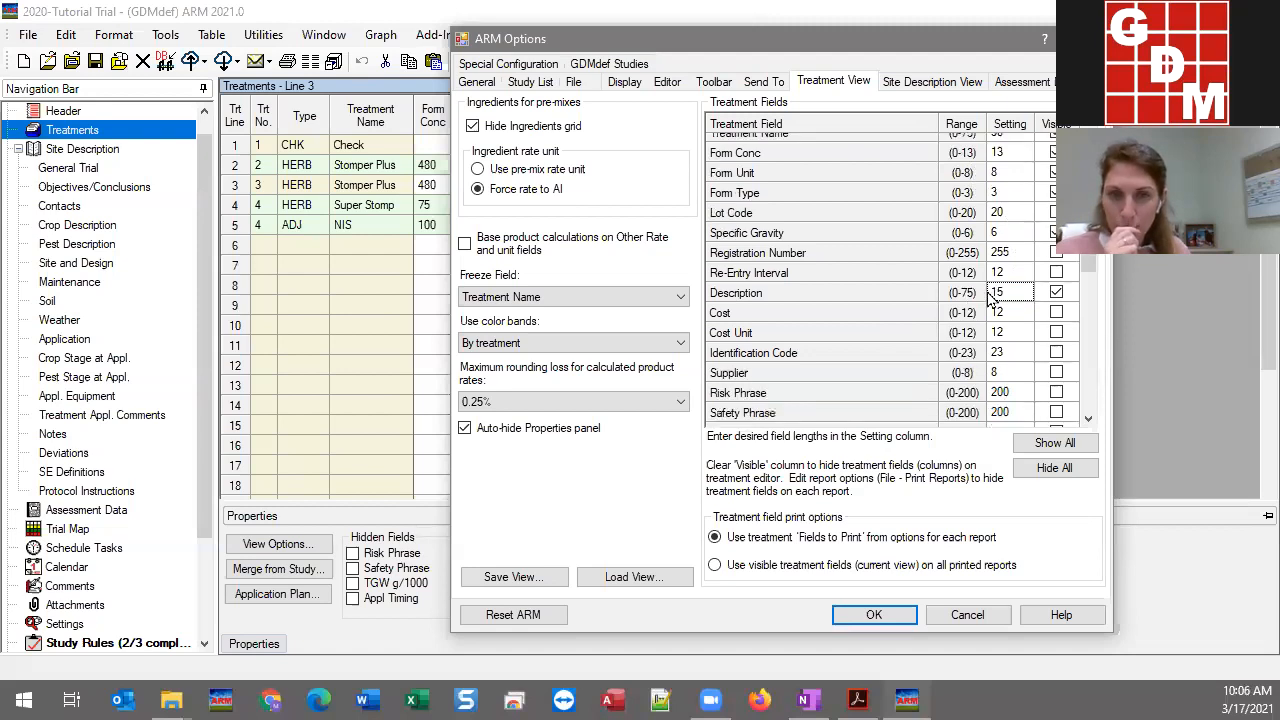
{"action": "scroll", "coordinate": [975, 340], "scroll_direction": "down", "scroll_amount": 2}
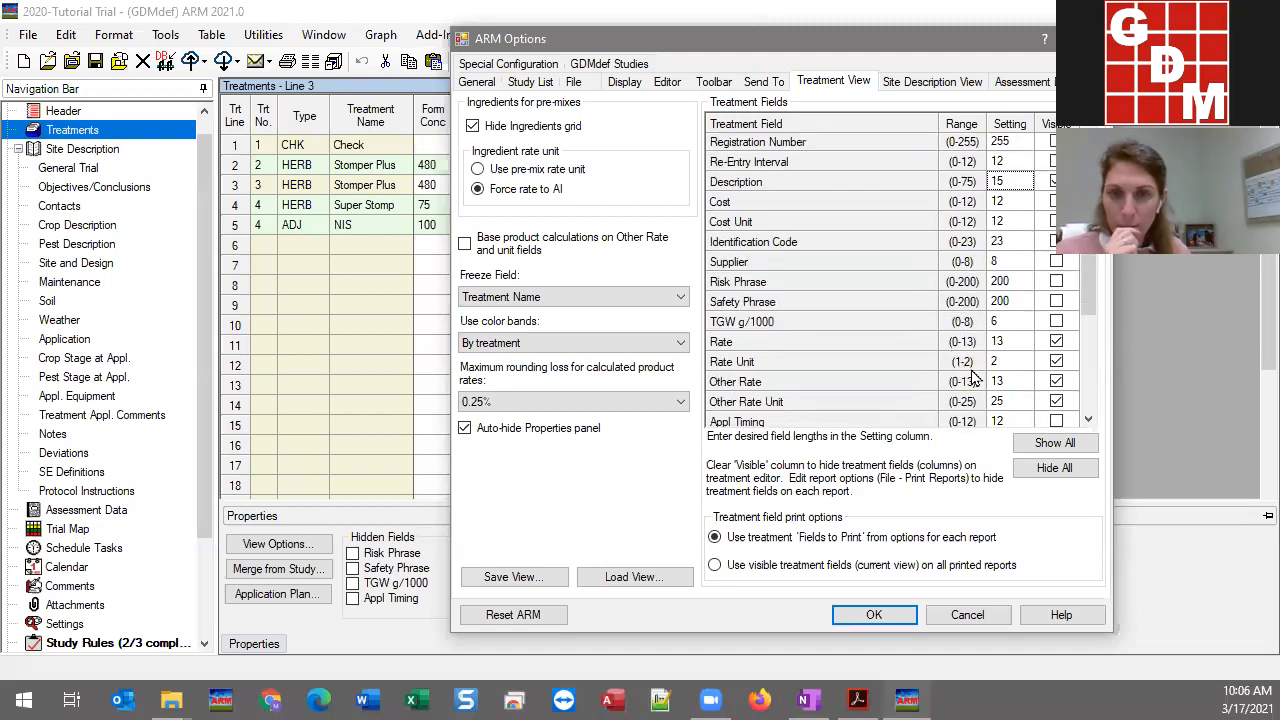
{"action": "scroll", "coordinate": [976, 378], "scroll_direction": "down", "scroll_amount": 2}
{"action": "scroll", "coordinate": [968, 395], "scroll_direction": "down", "scroll_amount": 2}
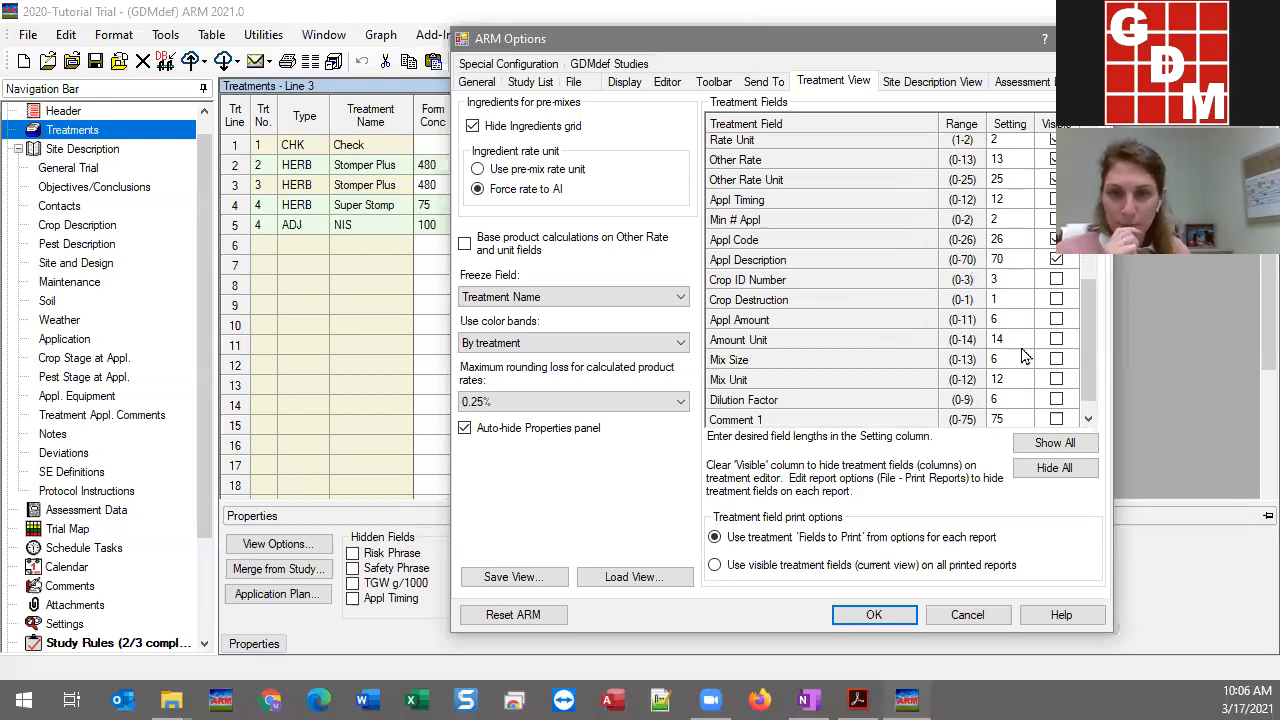
{"action": "left_click_drag", "start_coordinate": [1087, 320], "coordinate": [1090, 150]}
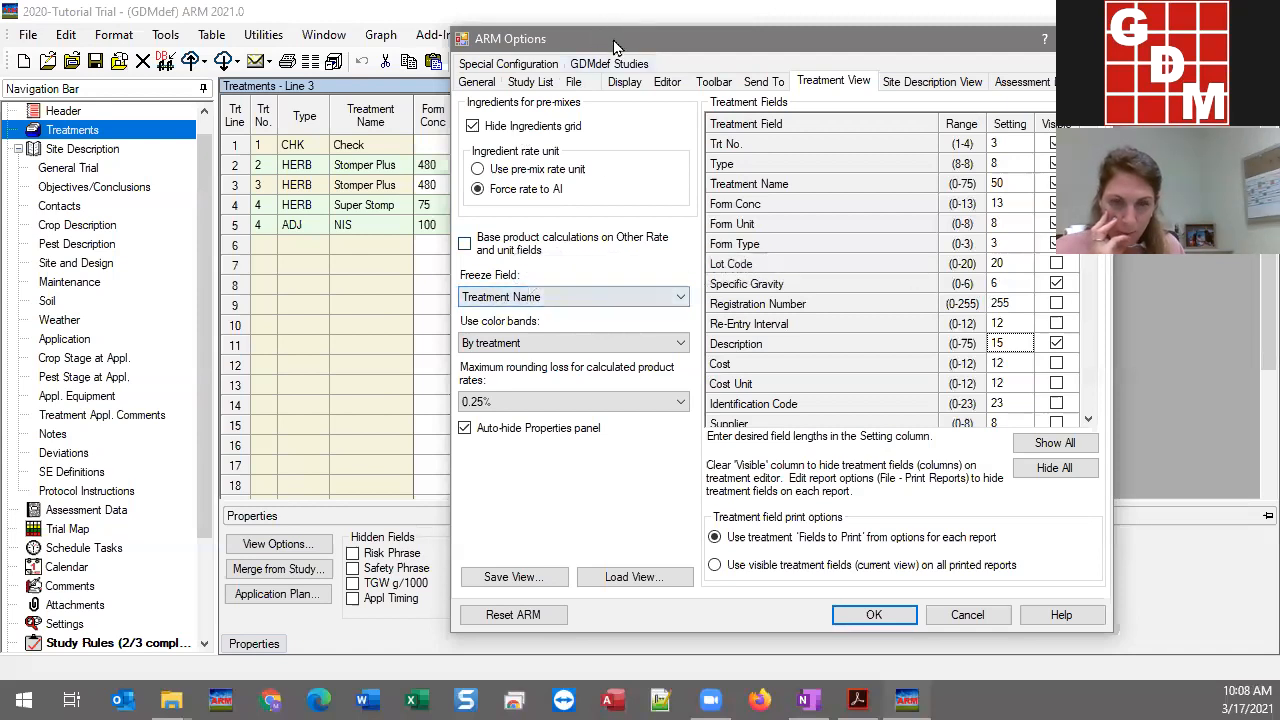
Set the freeze field to Form Type and apply the treatment view options
{"action": "left_click_drag", "start_coordinate": [616, 45], "coordinate": [712, 45]}
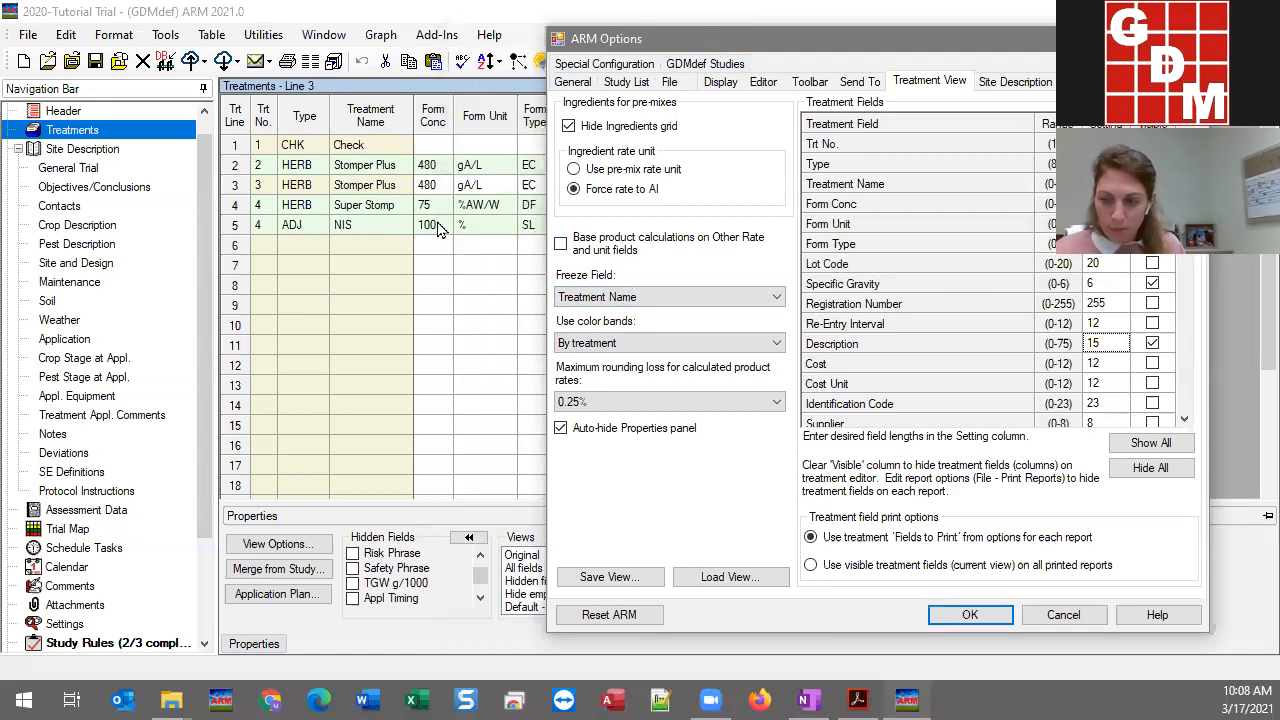
{"action": "left_click_drag", "start_coordinate": [751, 50], "coordinate": [612, 342]}
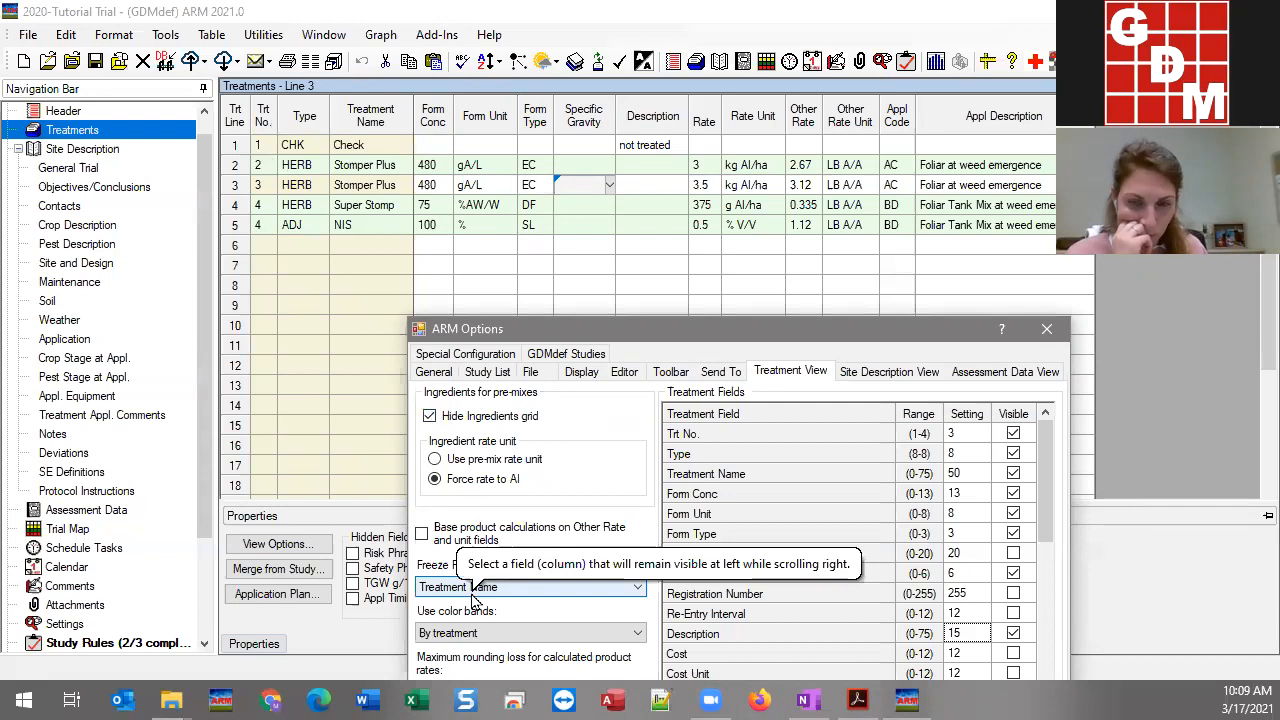
{"action": "left_click", "coordinate": [638, 590]}
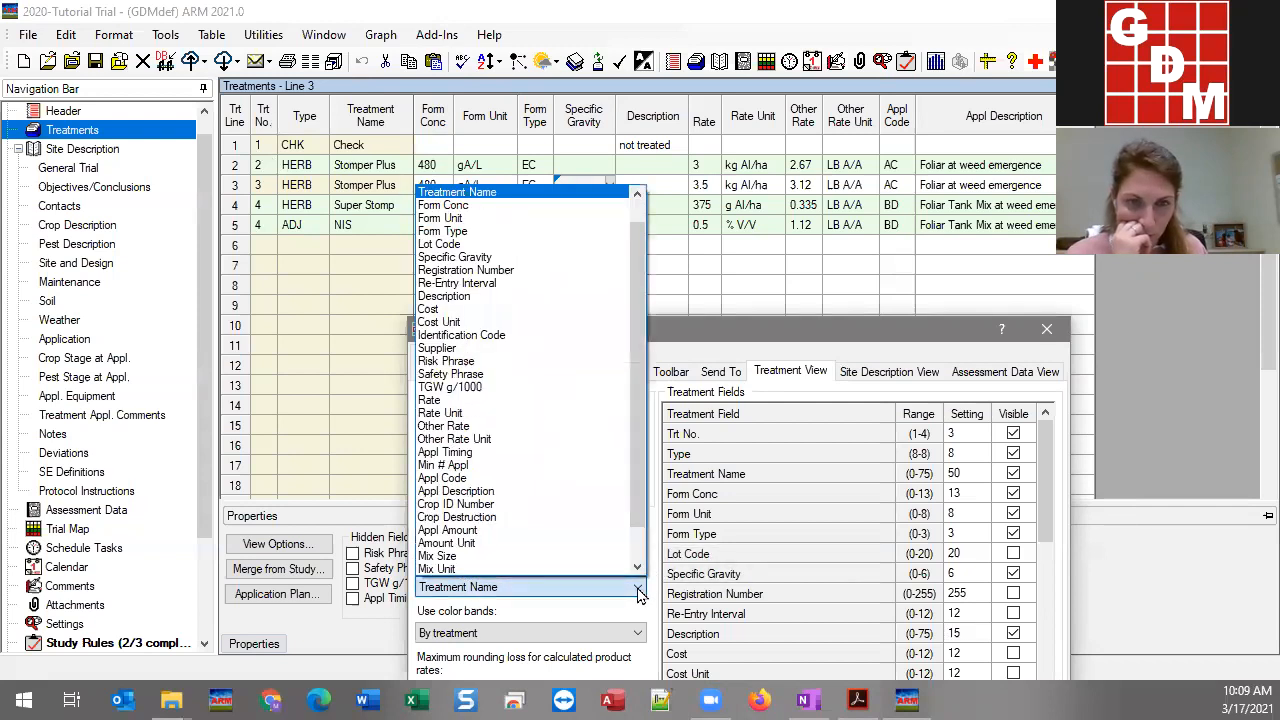
{"action": "left_click", "coordinate": [640, 593]}
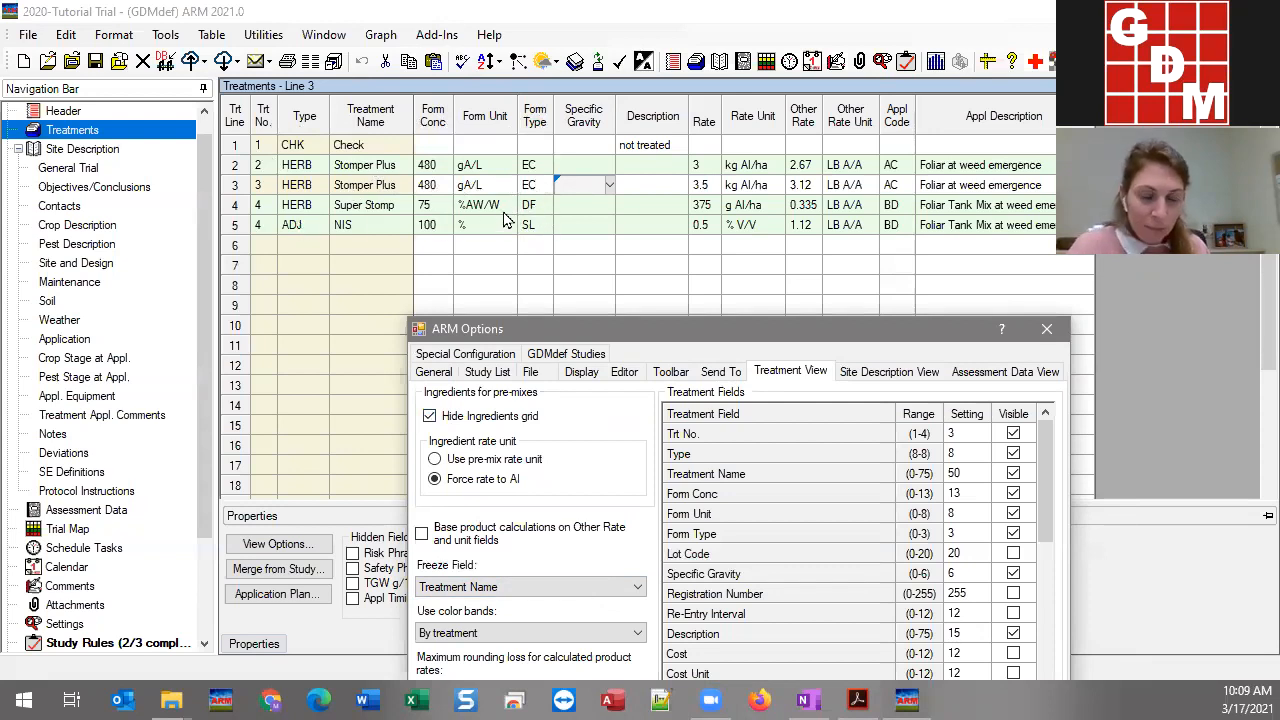
{"action": "left_click", "coordinate": [505, 588]}
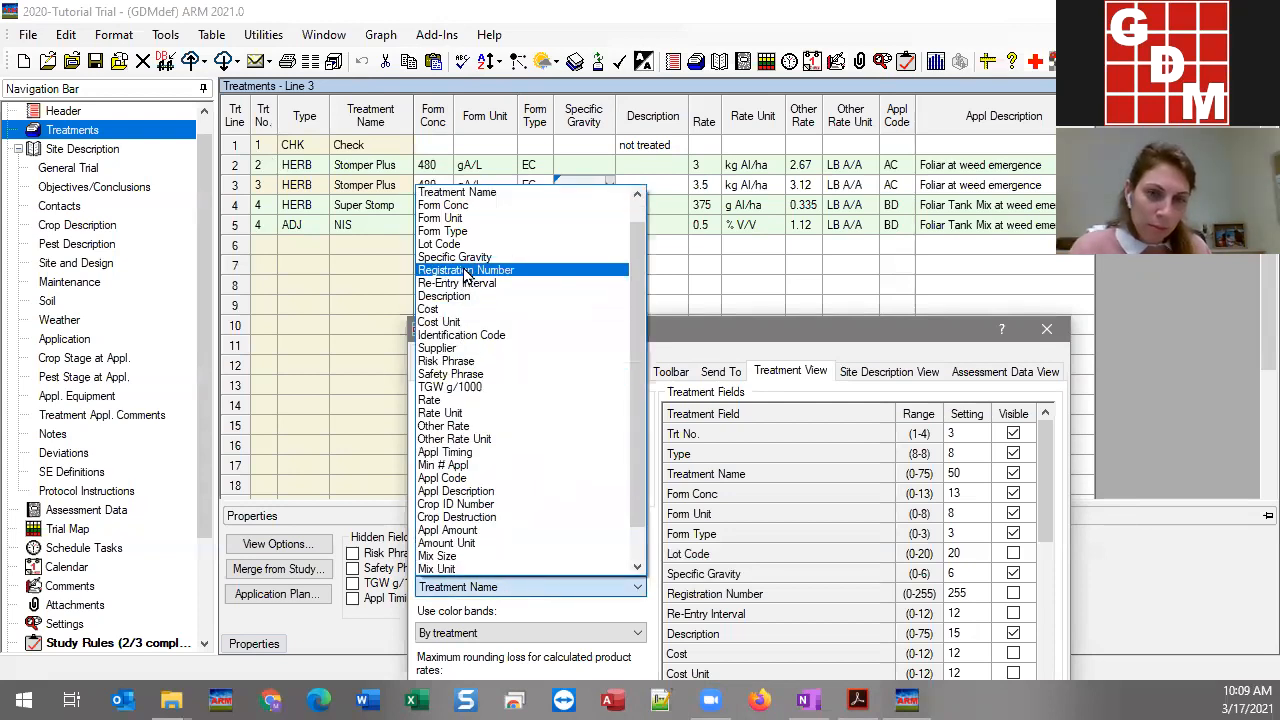
{"action": "left_click", "coordinate": [462, 231]}
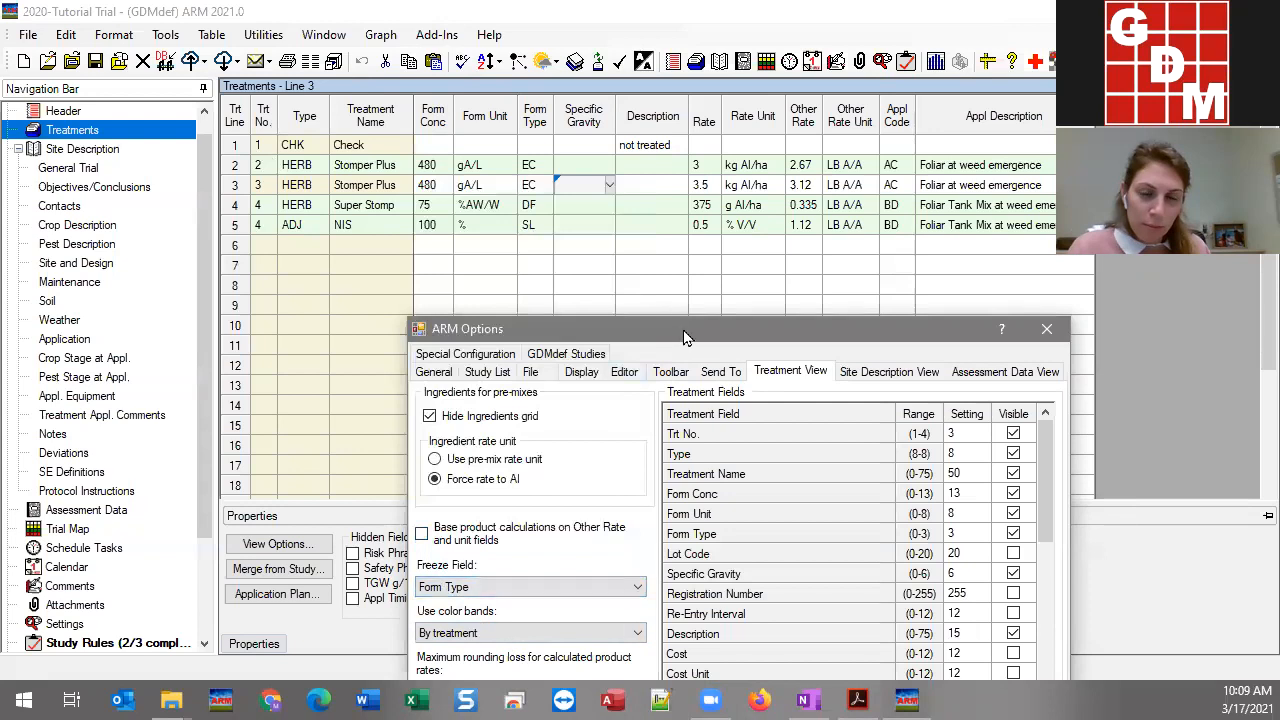
{"action": "left_click_drag", "start_coordinate": [685, 320], "coordinate": [677, 14]}
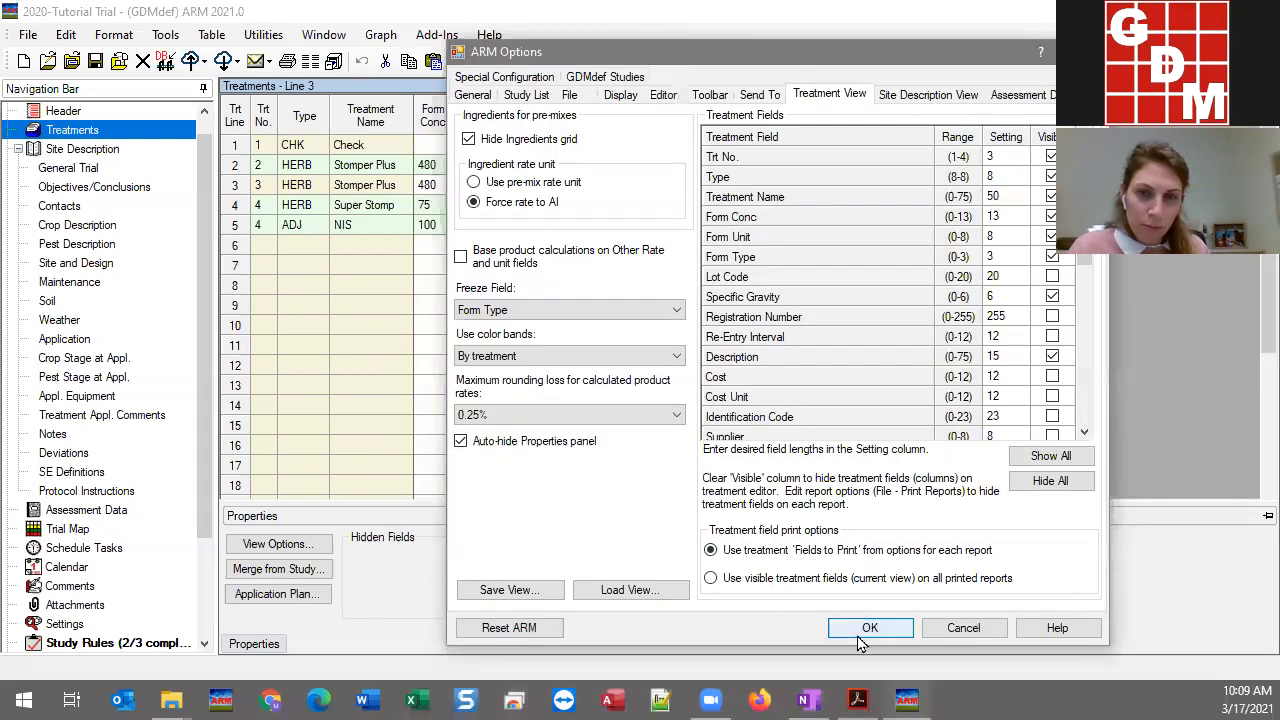
{"action": "left_click", "coordinate": [876, 706]}
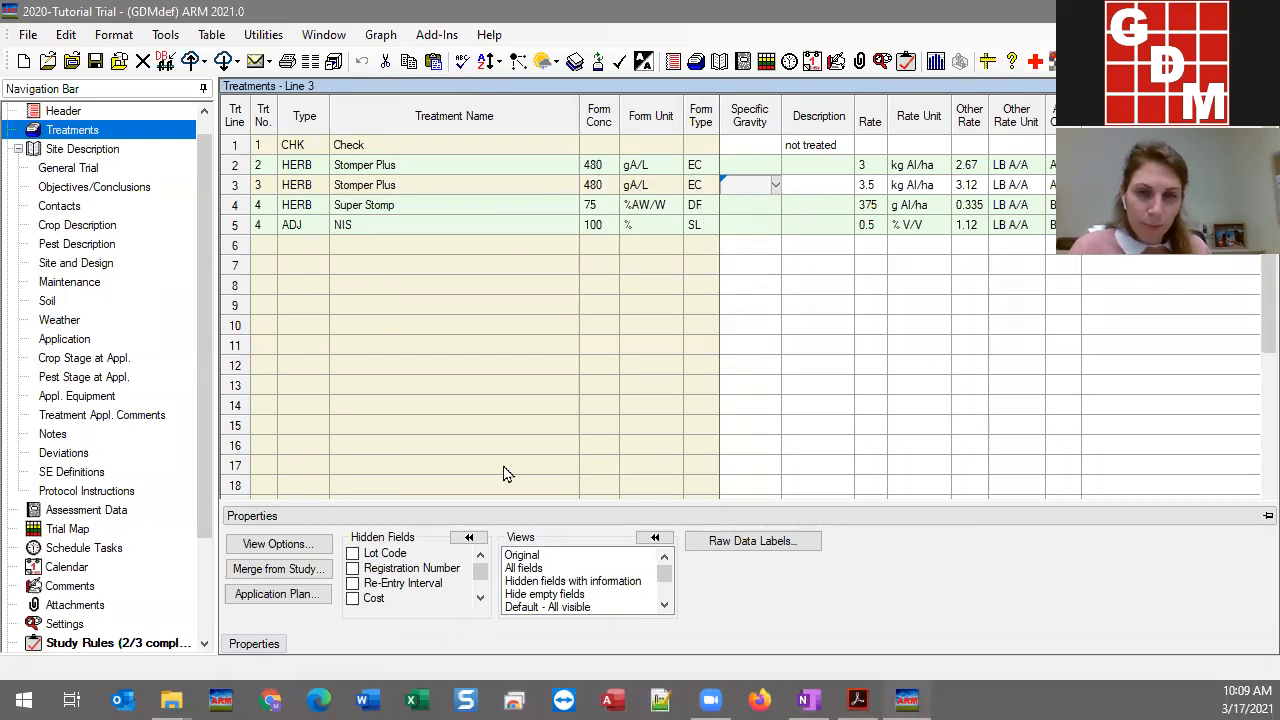
Shrink the program window to check how the frozen columns scroll in a narrow view, and maximize it again
{"action": "double_click", "coordinate": [863, 27]}
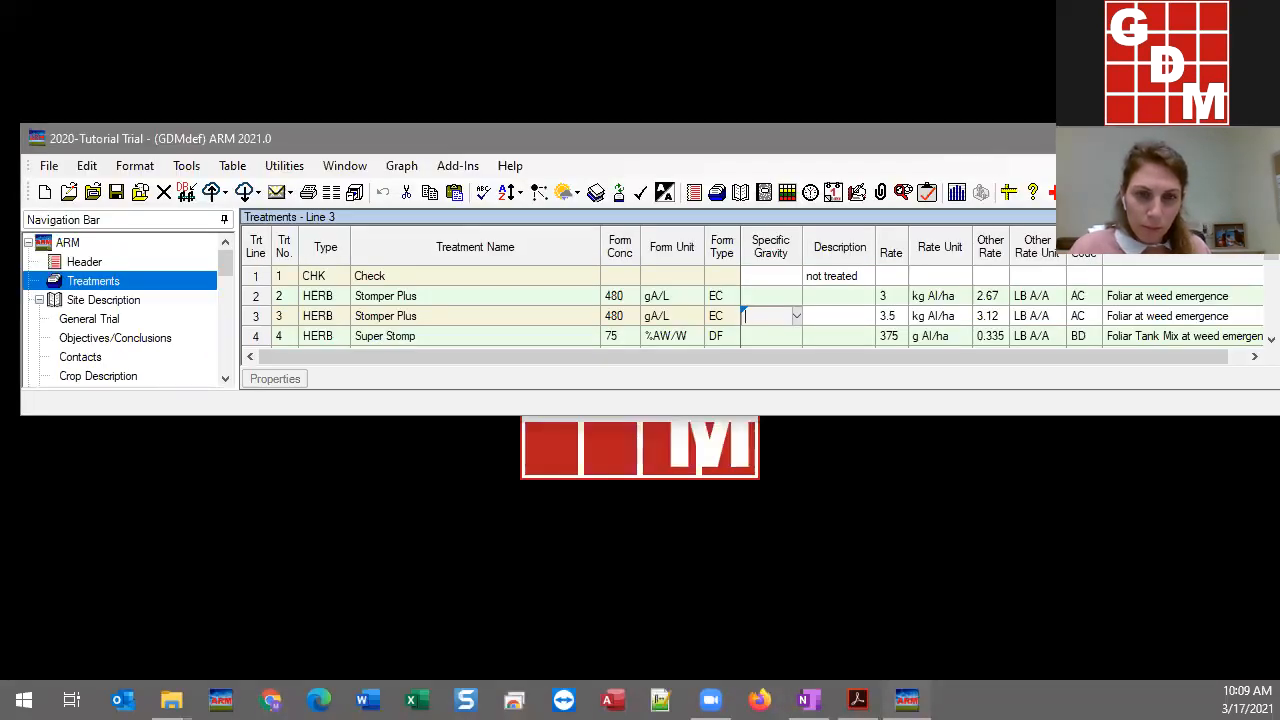
{"action": "left_click_drag", "start_coordinate": [1060, 144], "coordinate": [987, 153]}
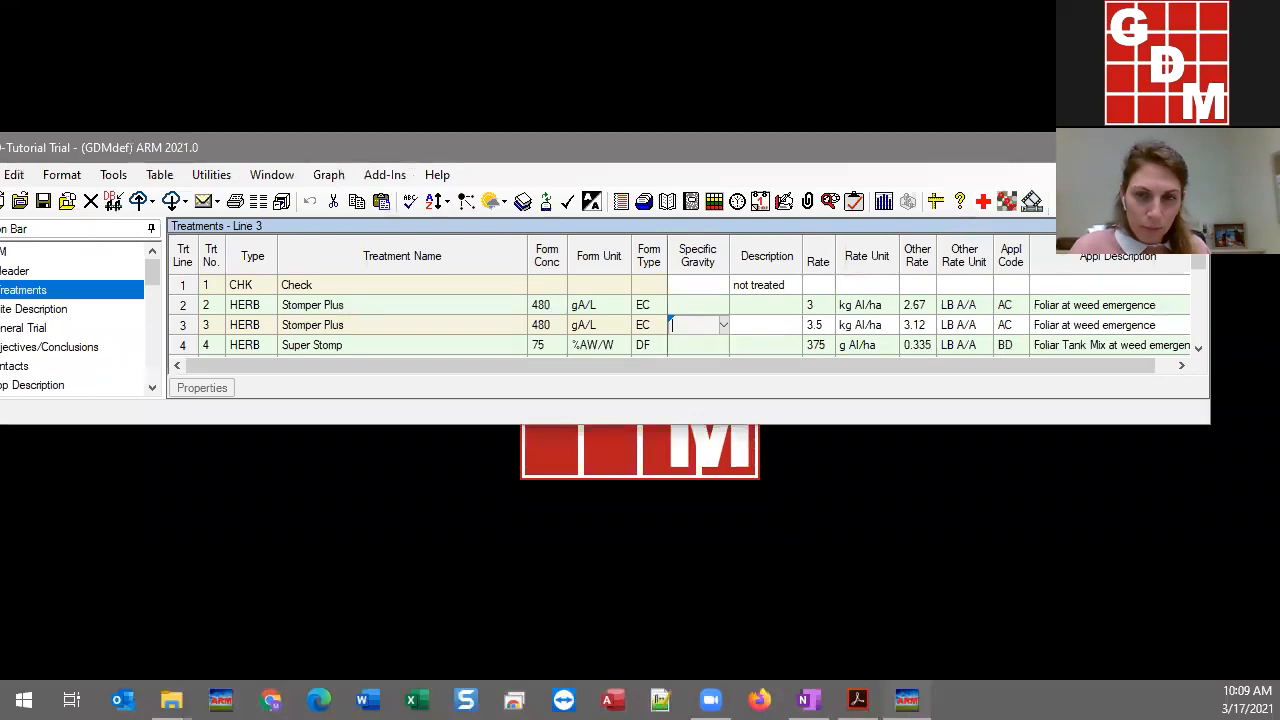
{"action": "left_click_drag", "start_coordinate": [1210, 310], "coordinate": [857, 310]}
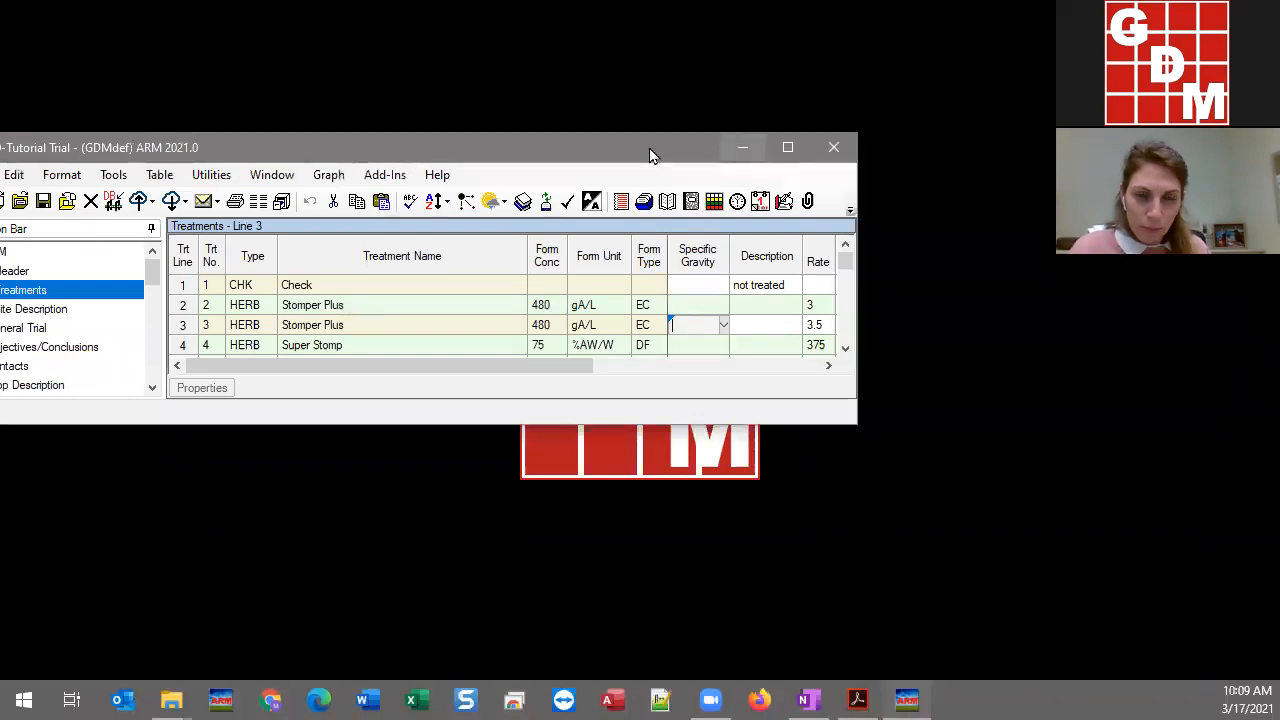
{"action": "left_click_drag", "start_coordinate": [643, 143], "coordinate": [790, 114]}
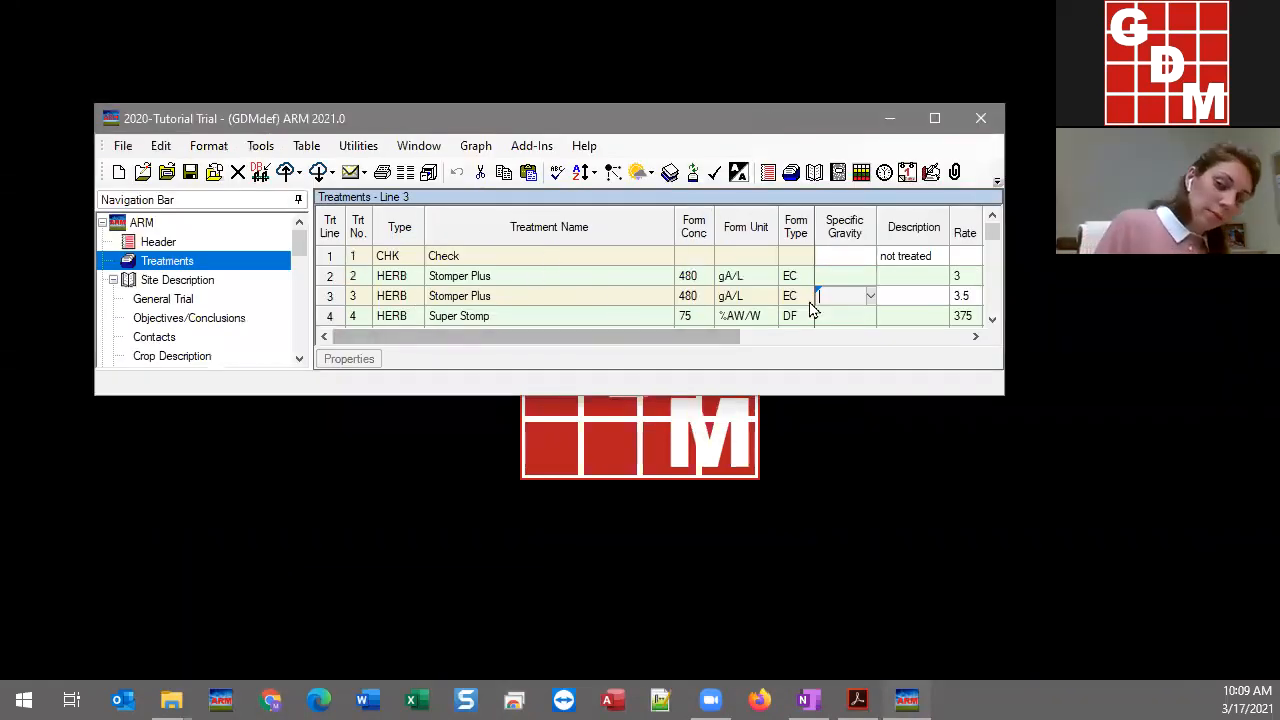
{"action": "left_click_drag", "start_coordinate": [727, 339], "coordinate": [646, 337]}
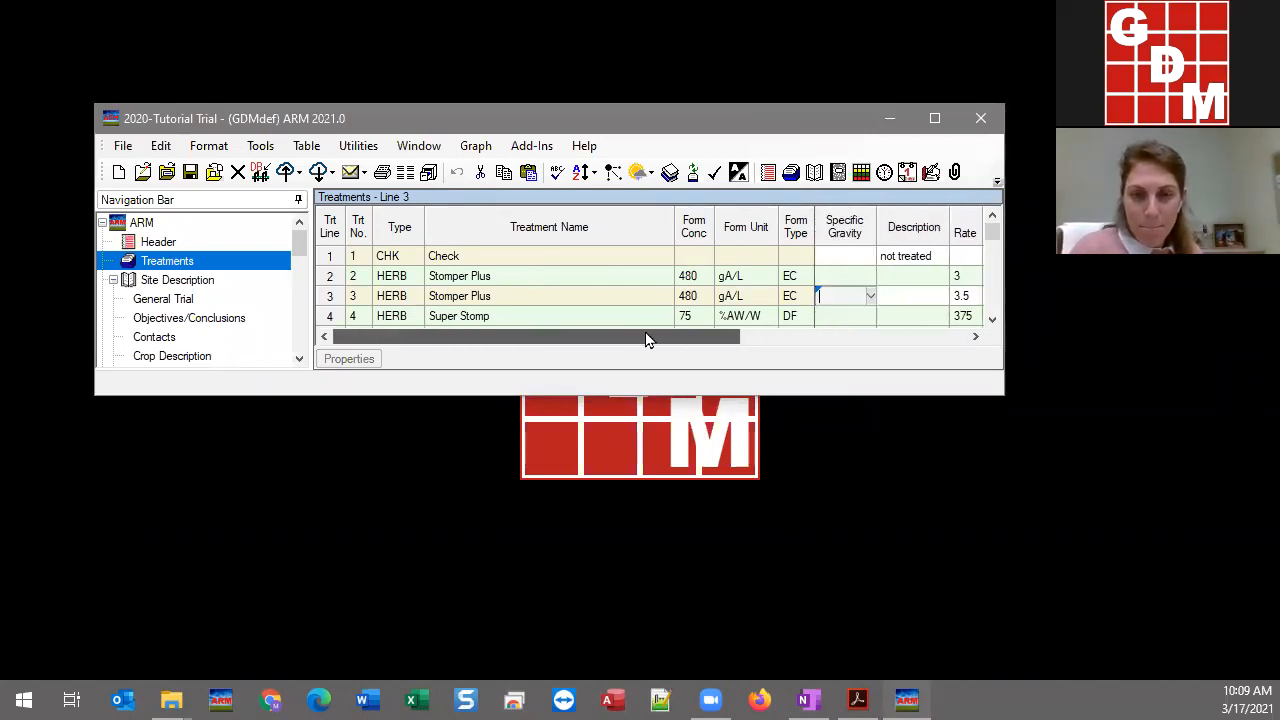
{"action": "left_click", "coordinate": [934, 118]}
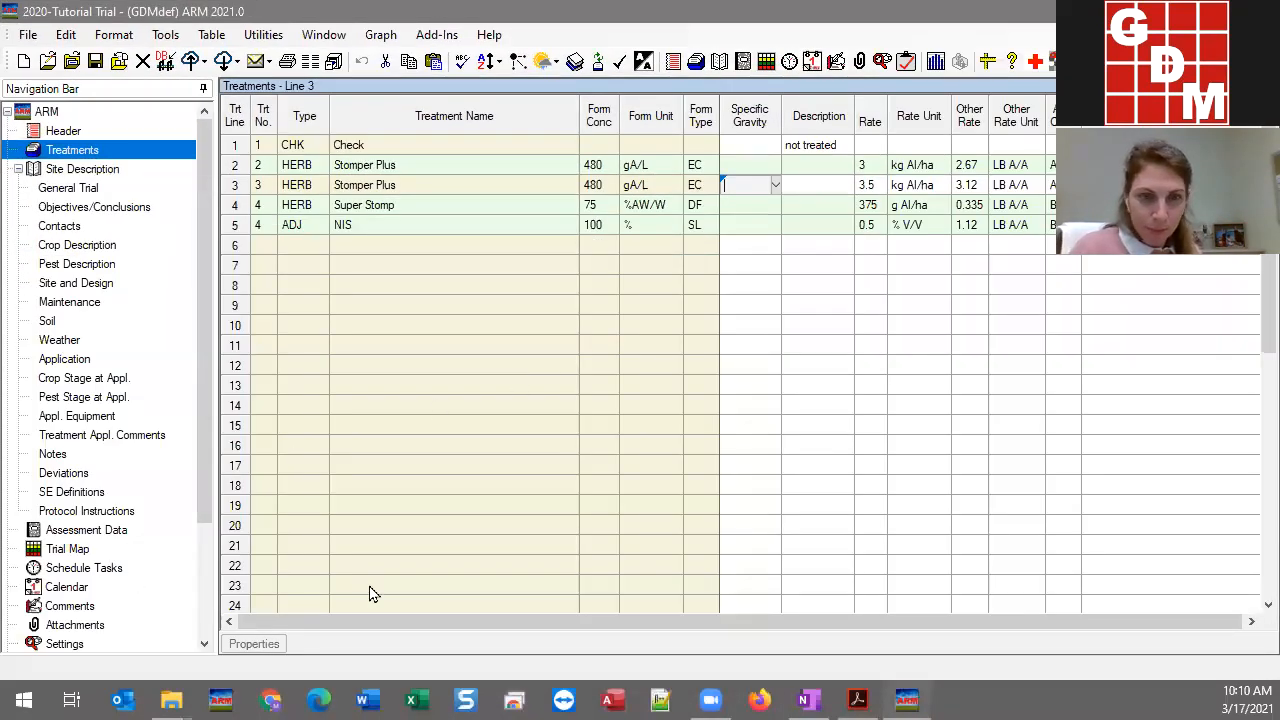
Reopen the treatment view options and set the freeze field to Treatment Name
{"action": "left_click", "coordinate": [256, 645]}
{"action": "left_click", "coordinate": [274, 544]}
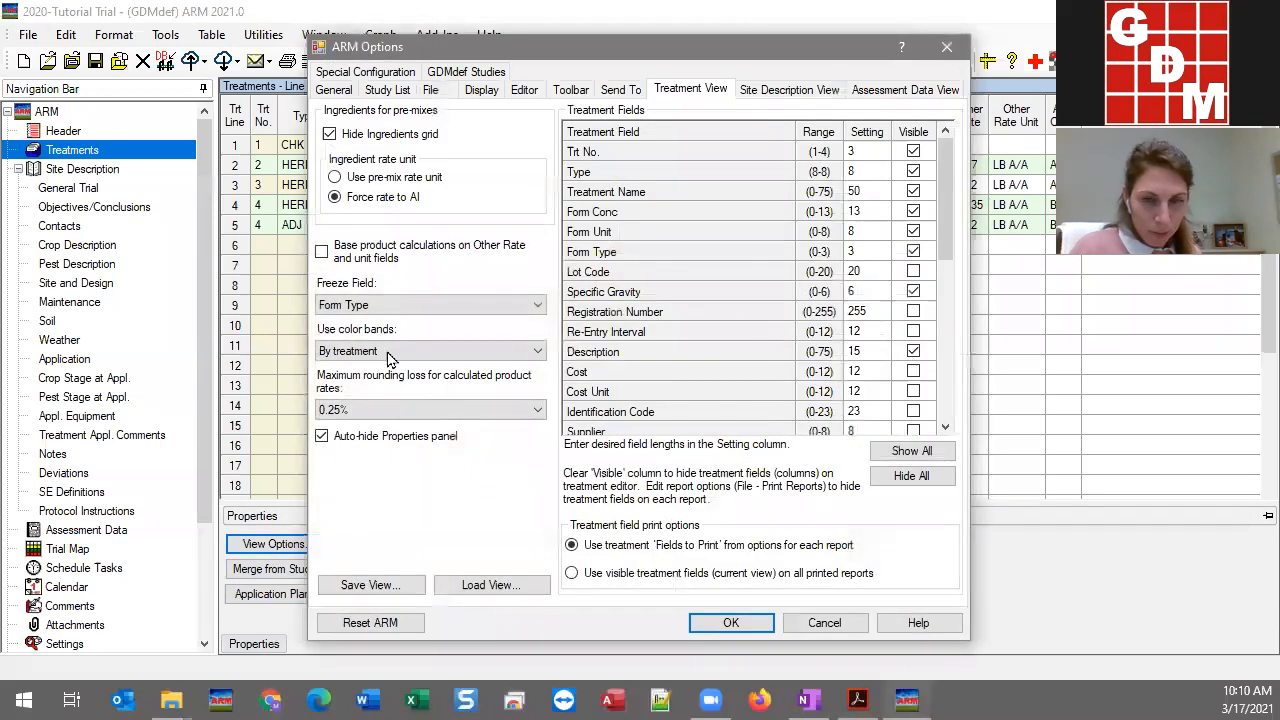
{"action": "left_click", "coordinate": [381, 306]}
{"action": "scroll", "coordinate": [381, 330], "scroll_direction": "up", "scroll_amount": 2}
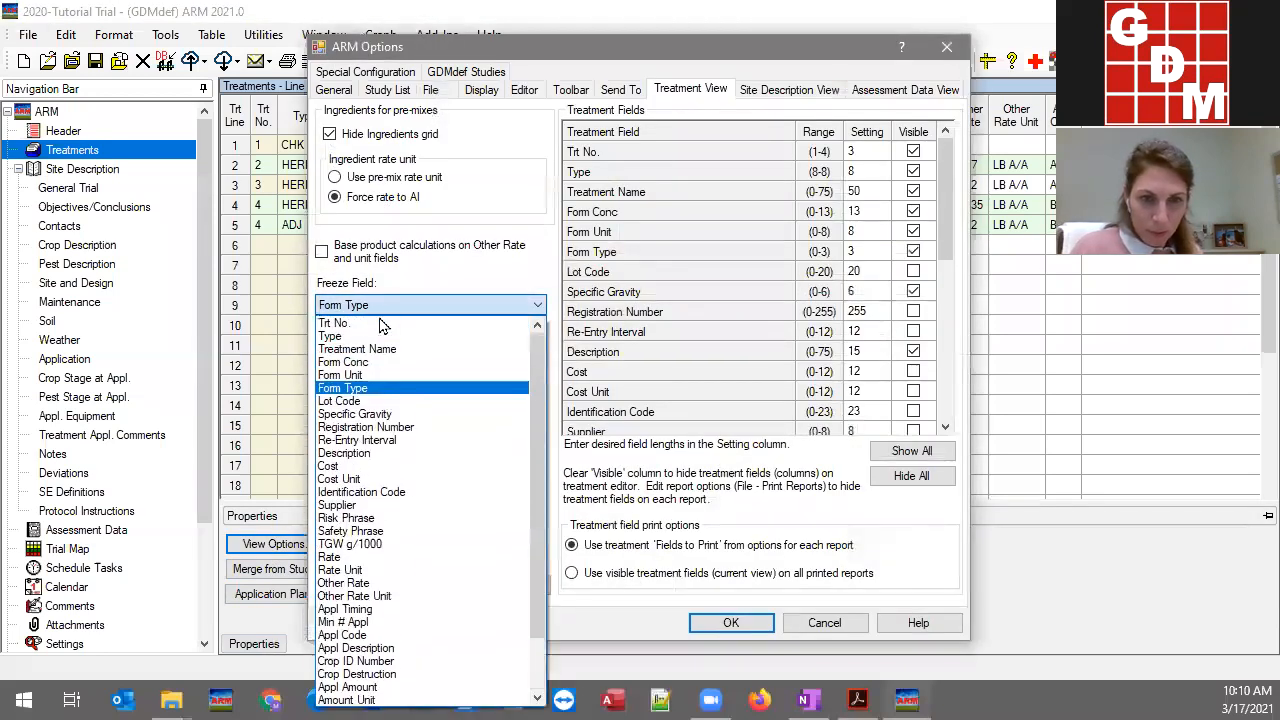
{"action": "left_click", "coordinate": [381, 349]}
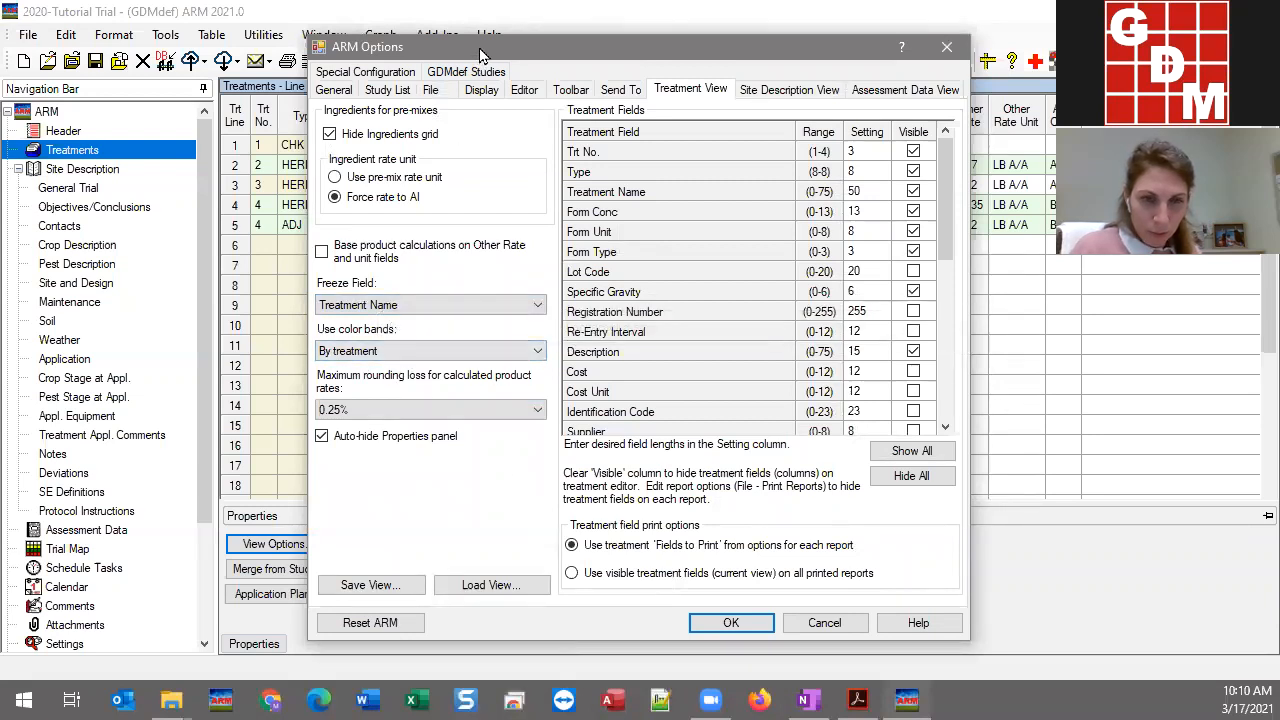
Set the color bands to None and return them to By treatment
{"action": "left_click_drag", "start_coordinate": [478, 55], "coordinate": [519, 321]}
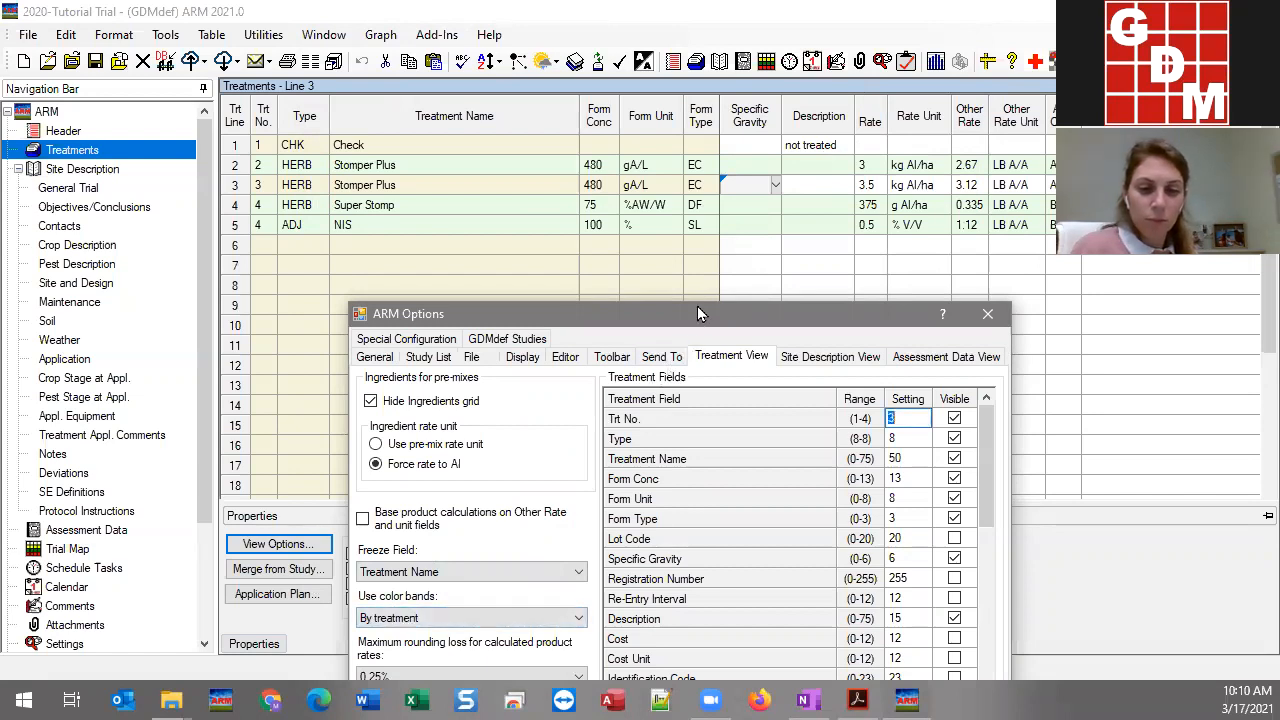
{"action": "left_click_drag", "start_coordinate": [698, 317], "coordinate": [798, 121]}
{"action": "left_click", "coordinate": [580, 425]}
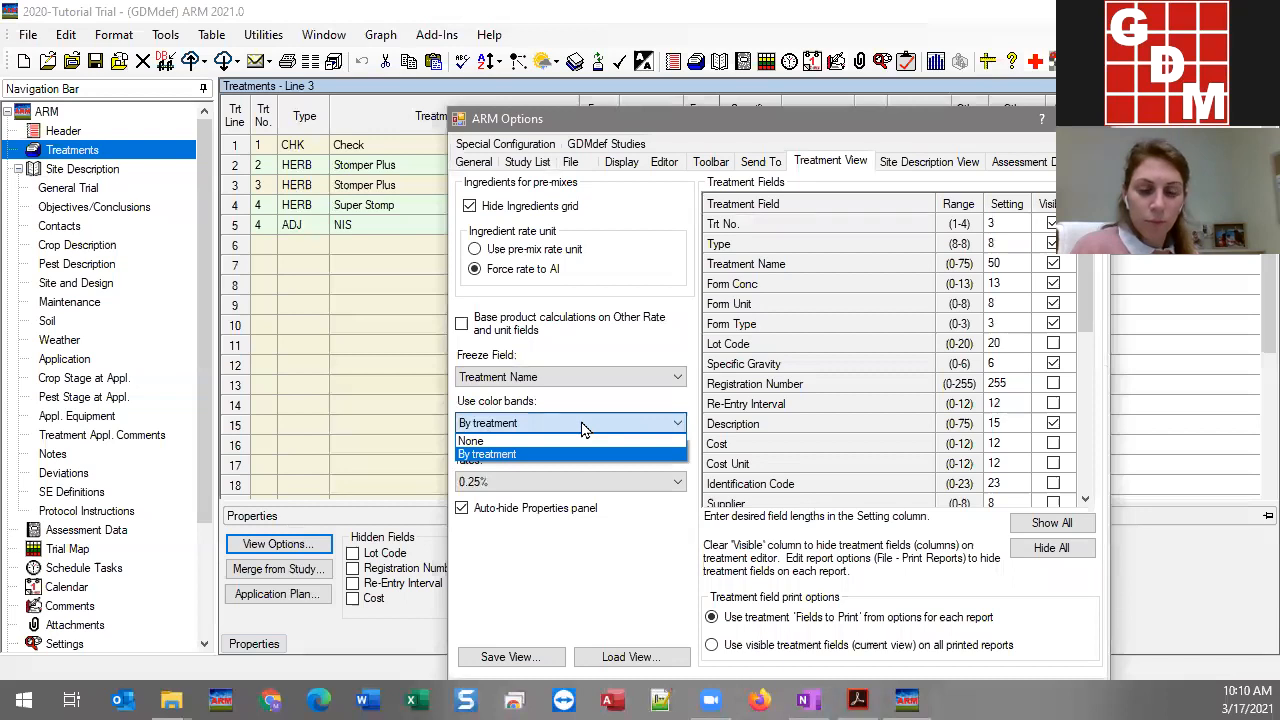
{"action": "left_click", "coordinate": [508, 443]}
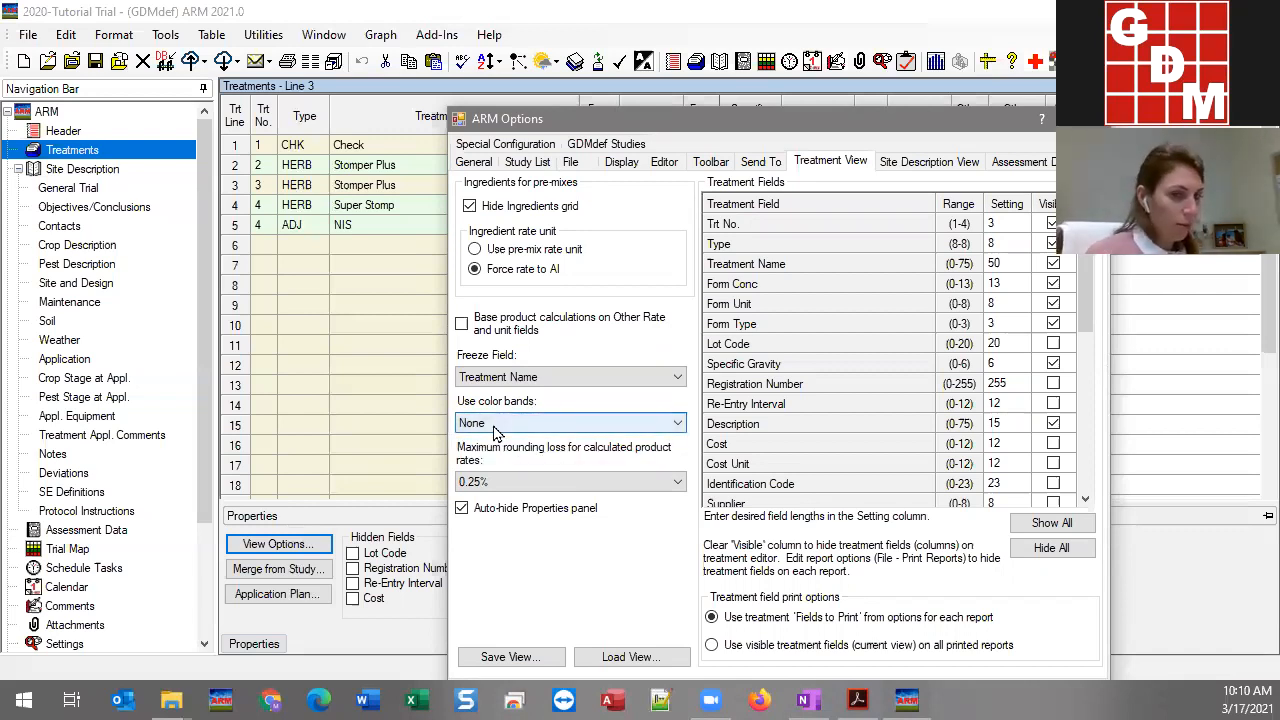
{"action": "left_click_drag", "start_coordinate": [620, 120], "coordinate": [671, 250]}
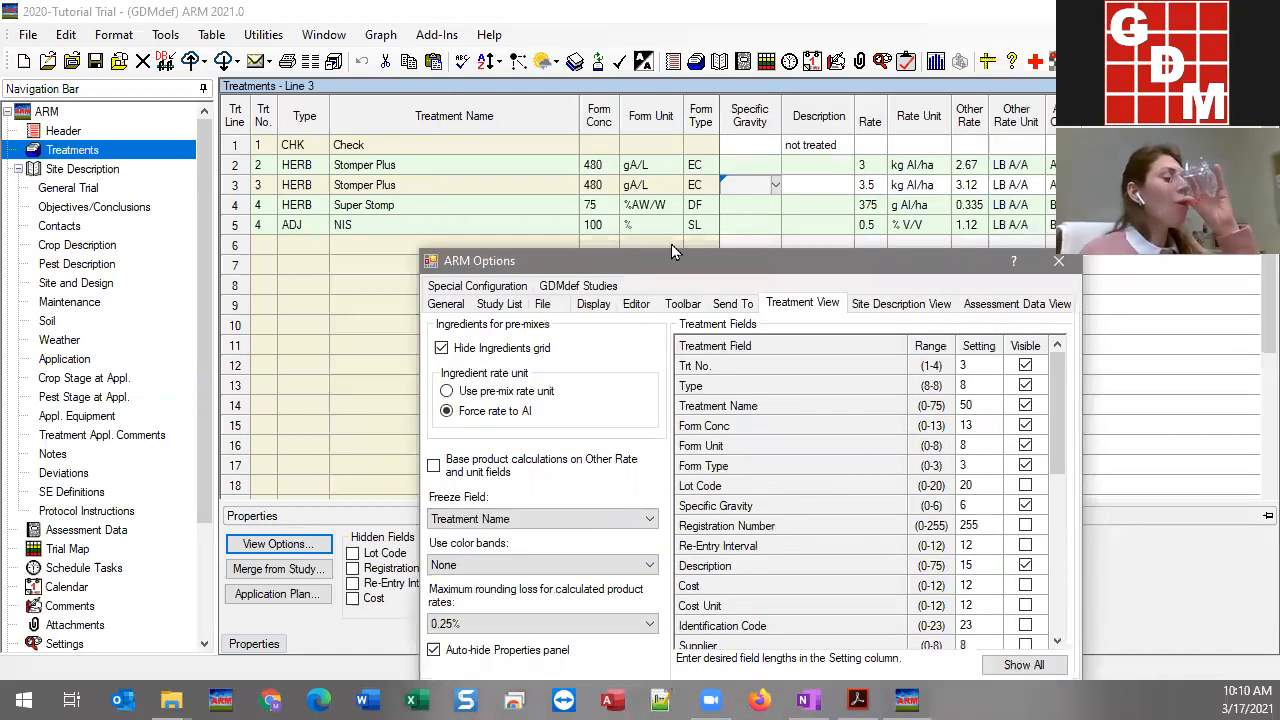
{"action": "left_click", "coordinate": [540, 565]}
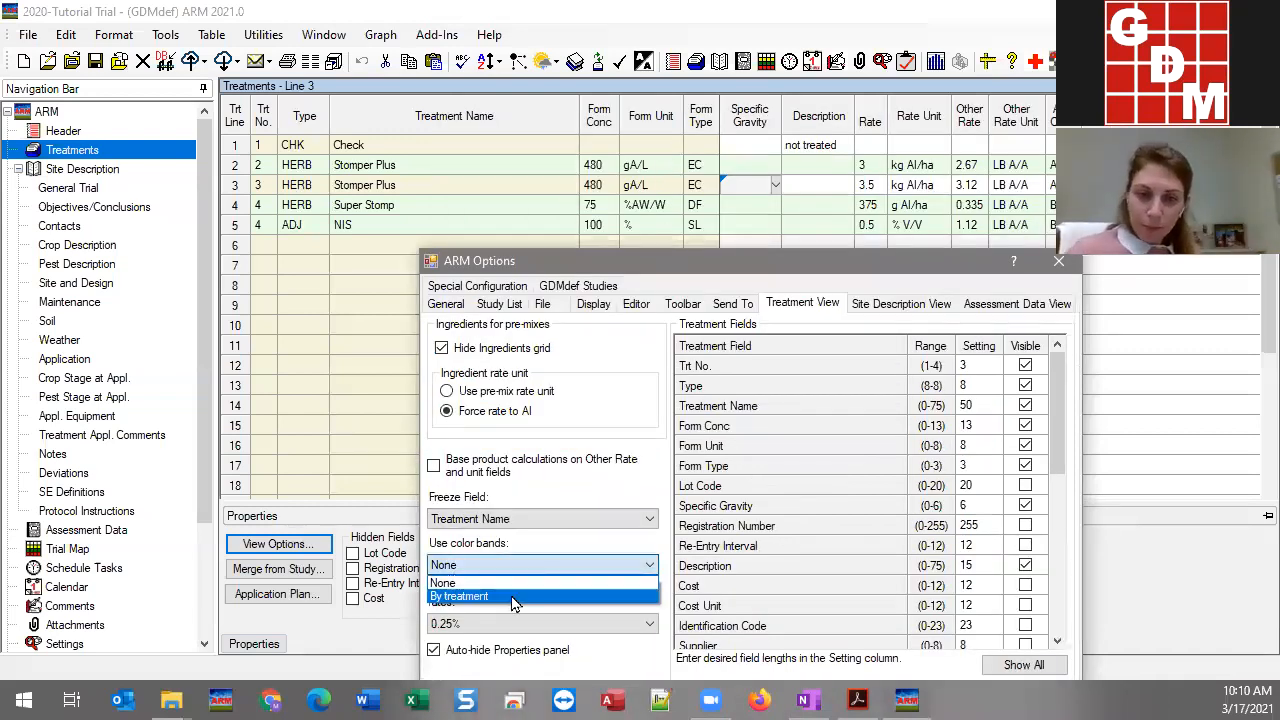
{"action": "left_click", "coordinate": [470, 598]}
{"action": "left_click_drag", "start_coordinate": [727, 263], "coordinate": [712, 67]}
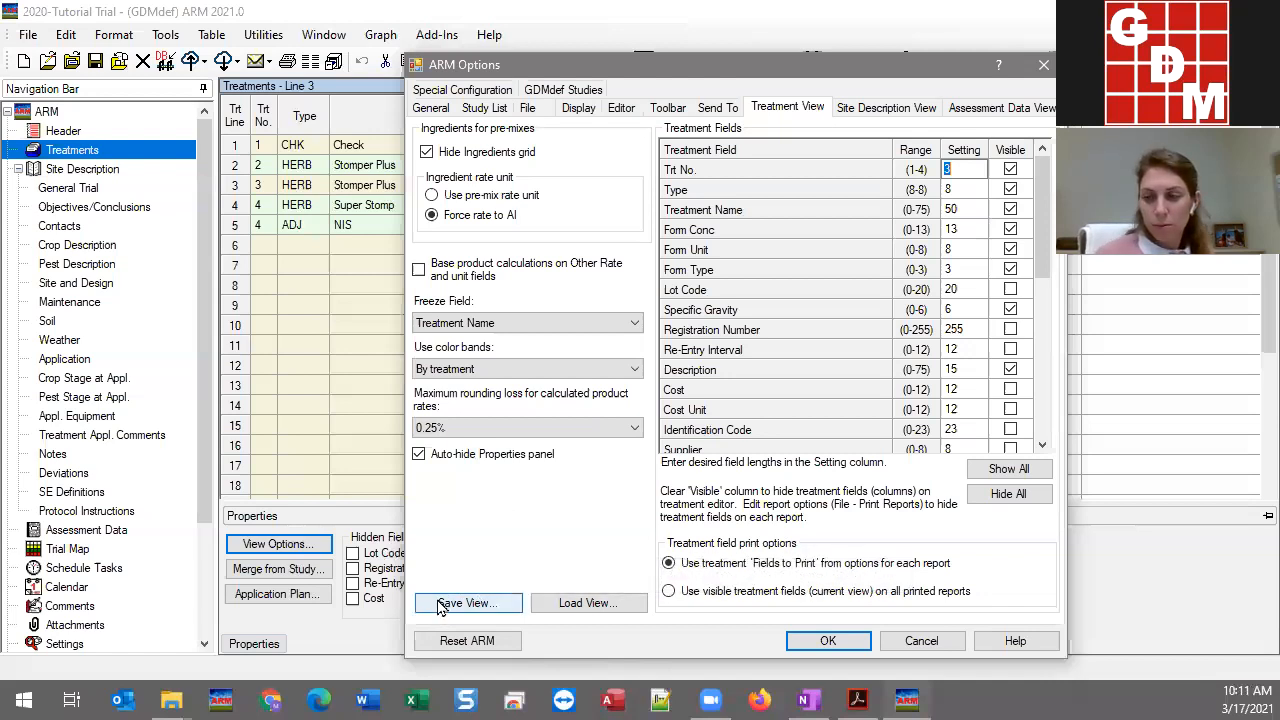
Save the current treatment view in the GDMdef folder under the file name Final Report
{"action": "left_click", "coordinate": [509, 606]}
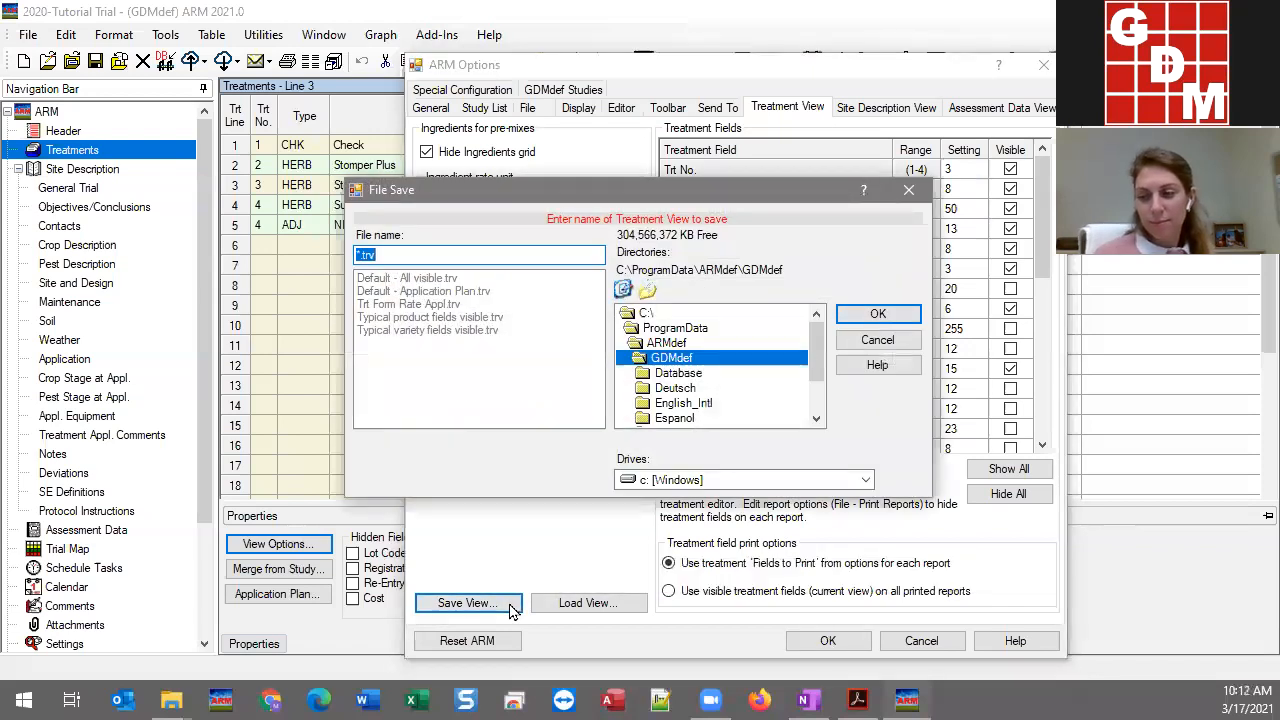
{"action": "left_click_drag", "start_coordinate": [625, 183], "coordinate": [378, 353]}
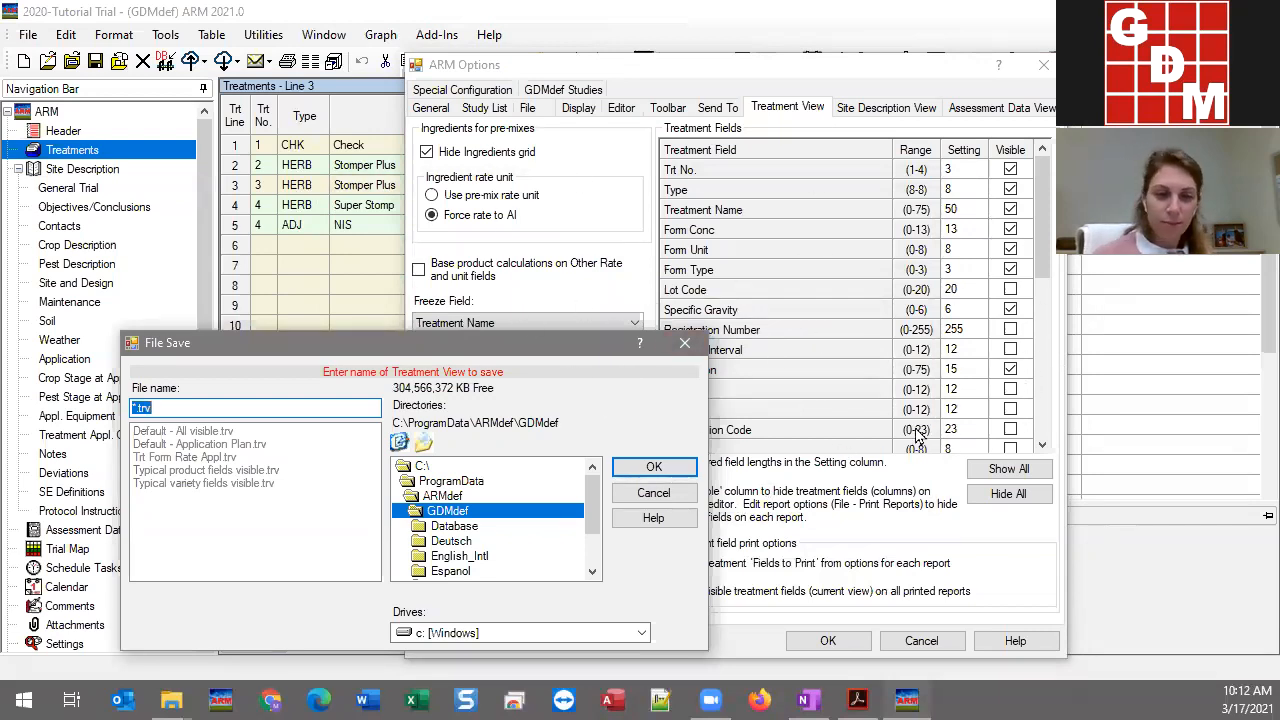
{"action": "left_click_drag", "start_coordinate": [436, 345], "coordinate": [680, 219]}
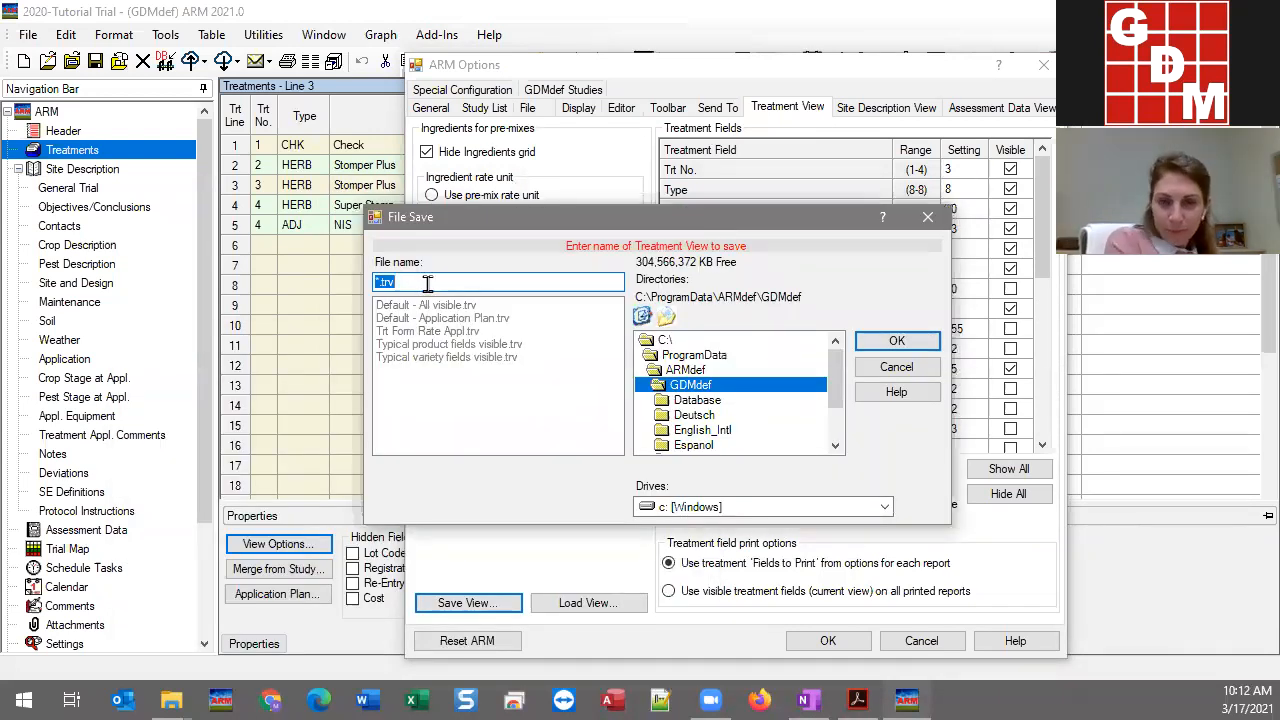
{"action": "type", "text": "F"}
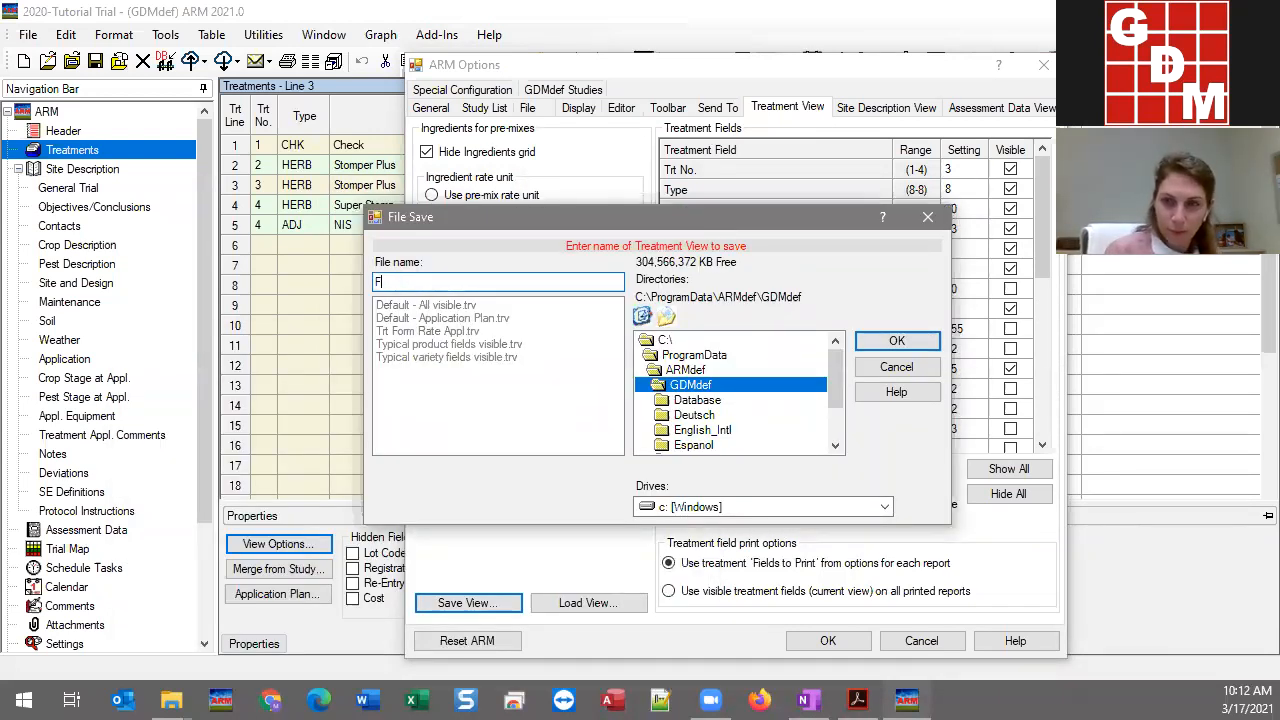
{"action": "type", "text": "inal Report"}
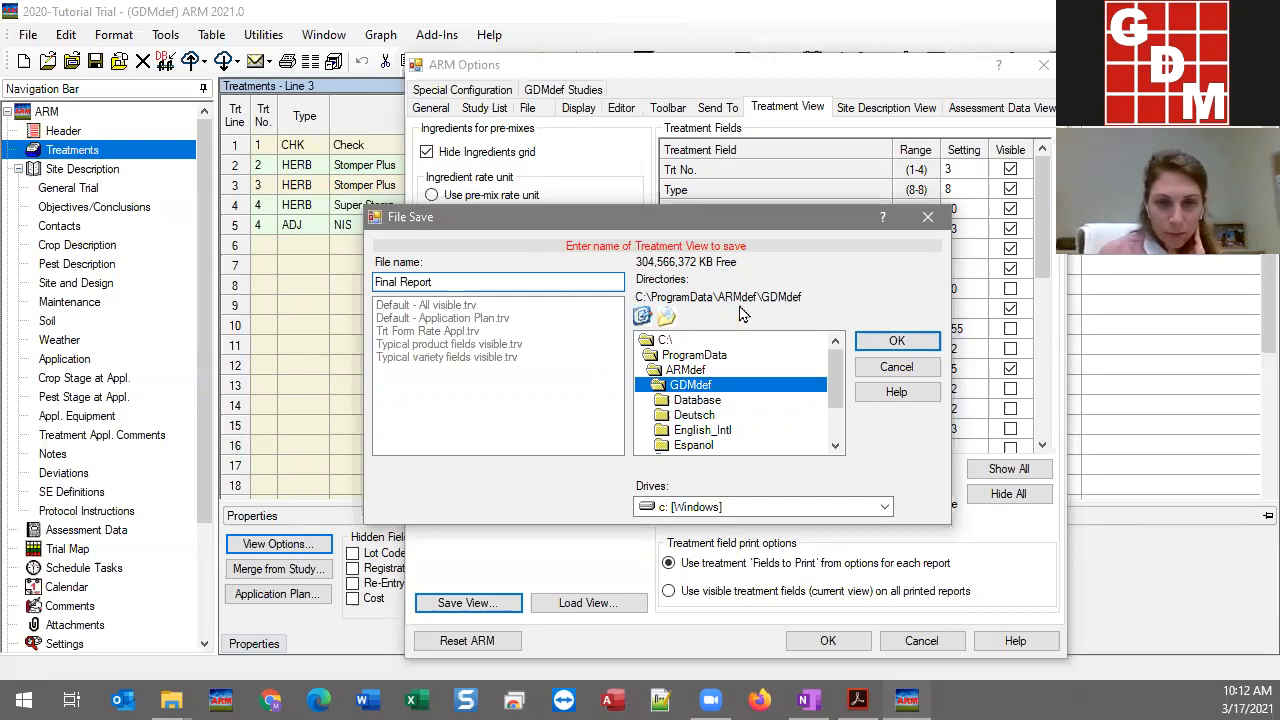
{"action": "left_click", "coordinate": [887, 344]}
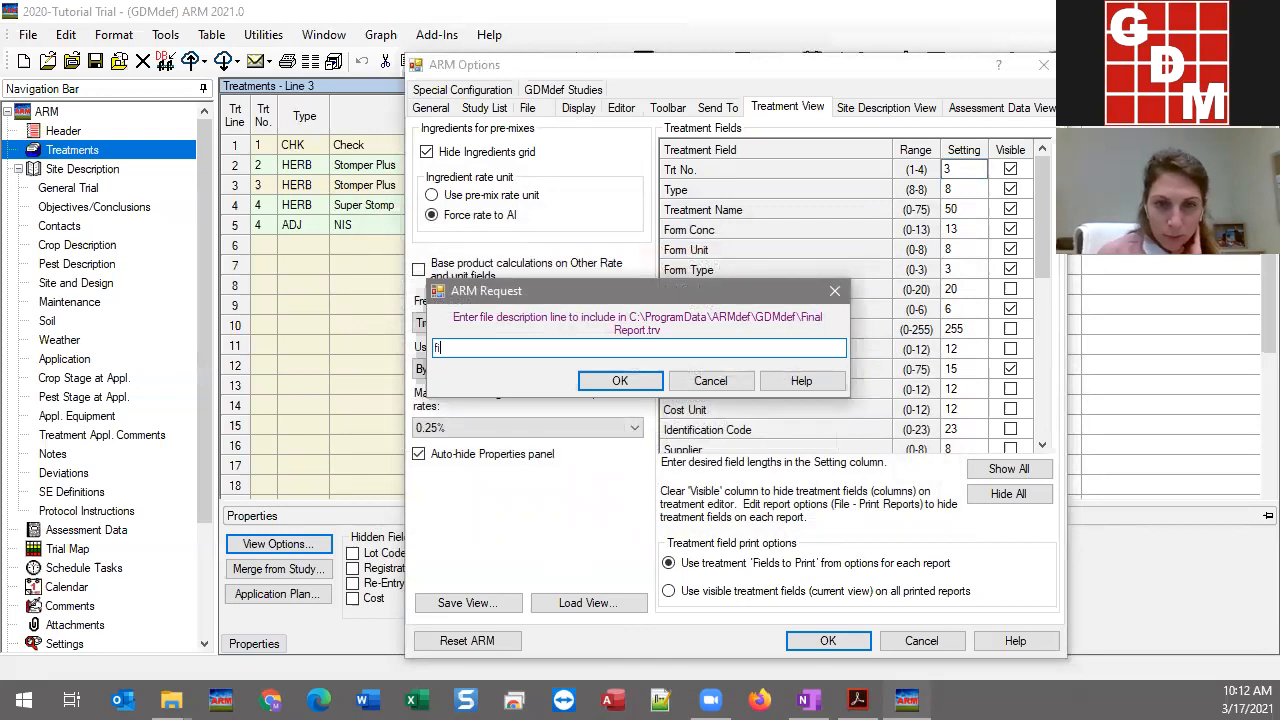
Enter "final reporting treatment list" as the description of the saved view file and confirm it
{"action": "type", "text": "final reporting tretament"}
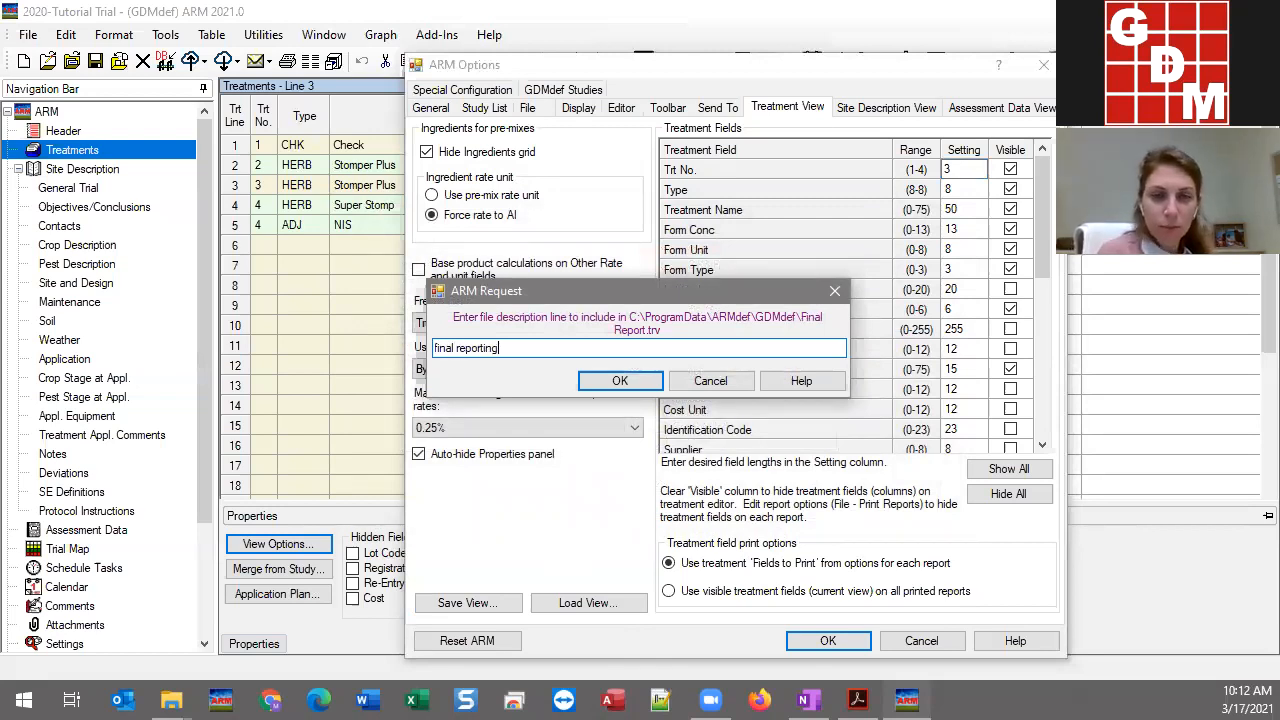
{"action": "key", "text": "BackSpace"}
{"action": "key", "text": "BackSpace"}
{"action": "key", "text": "BackSpace"}
{"action": "key", "text": "BackSpace"}
{"action": "key", "text": "BackSpace"}
{"action": "key", "text": "BackSpace"}
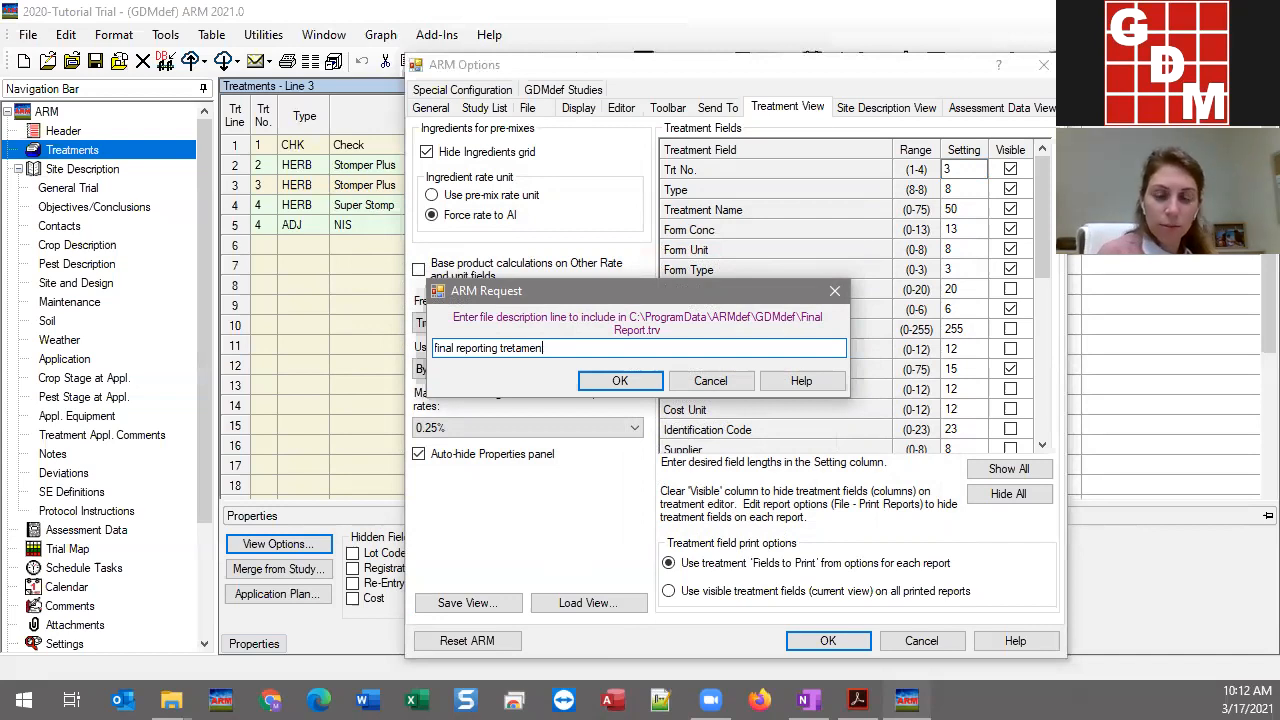
{"action": "type", "text": "atment"}
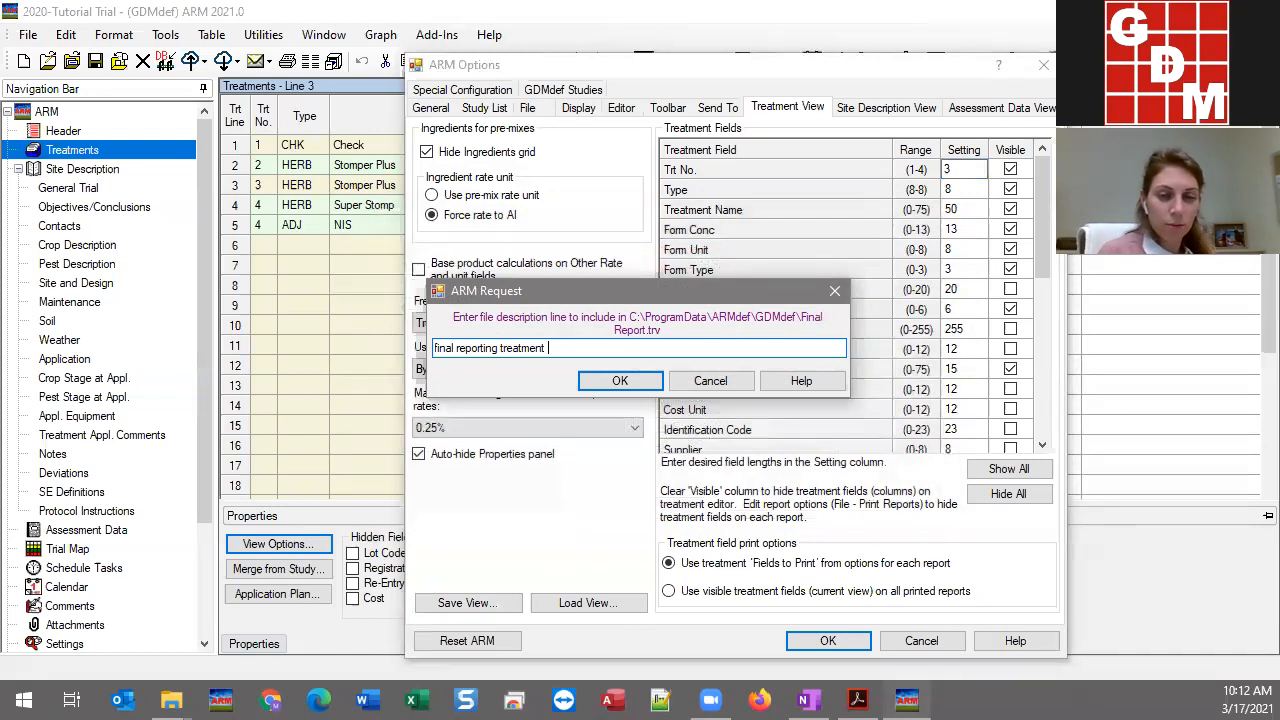
{"action": "type", "text": "list"}
{"action": "left_click", "coordinate": [615, 382]}
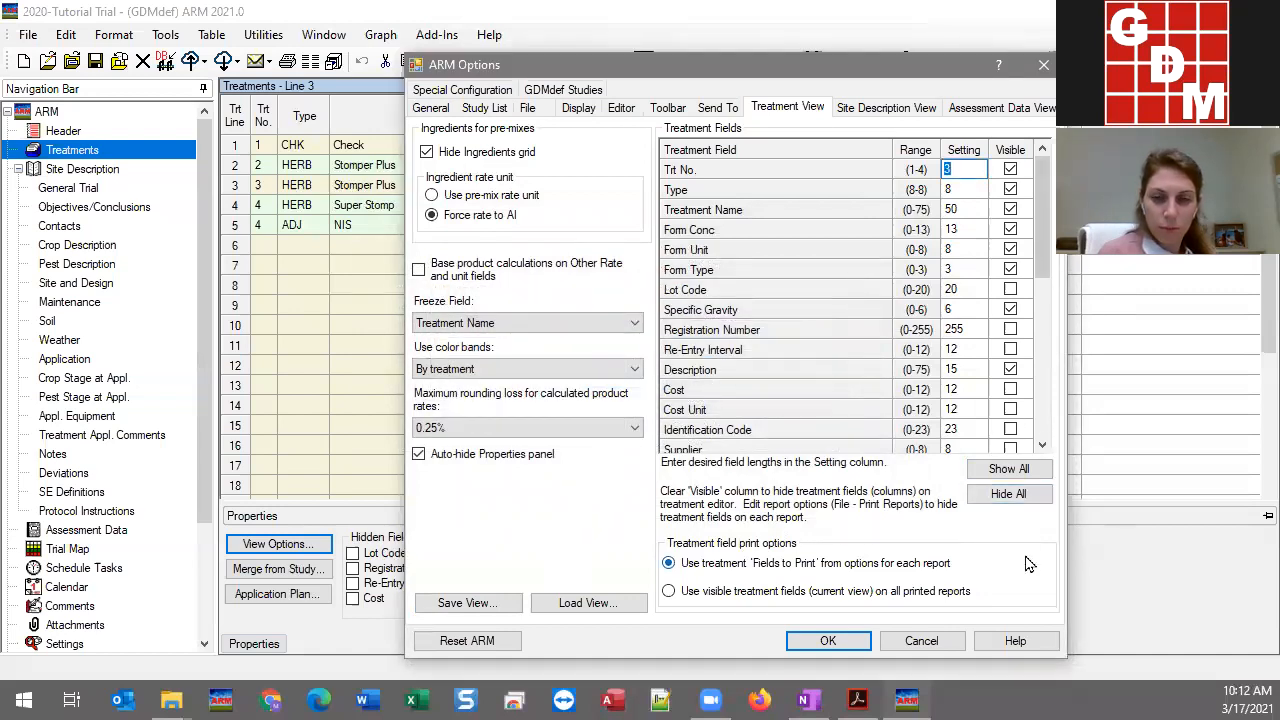
Make all treatment fields visible, apply the options and look across the additional columns in the treatments table
{"action": "left_click", "coordinate": [1012, 470]}
{"action": "left_click_drag", "start_coordinate": [1038, 252], "coordinate": [1037, 475]}
{"action": "left_click", "coordinate": [828, 641]}
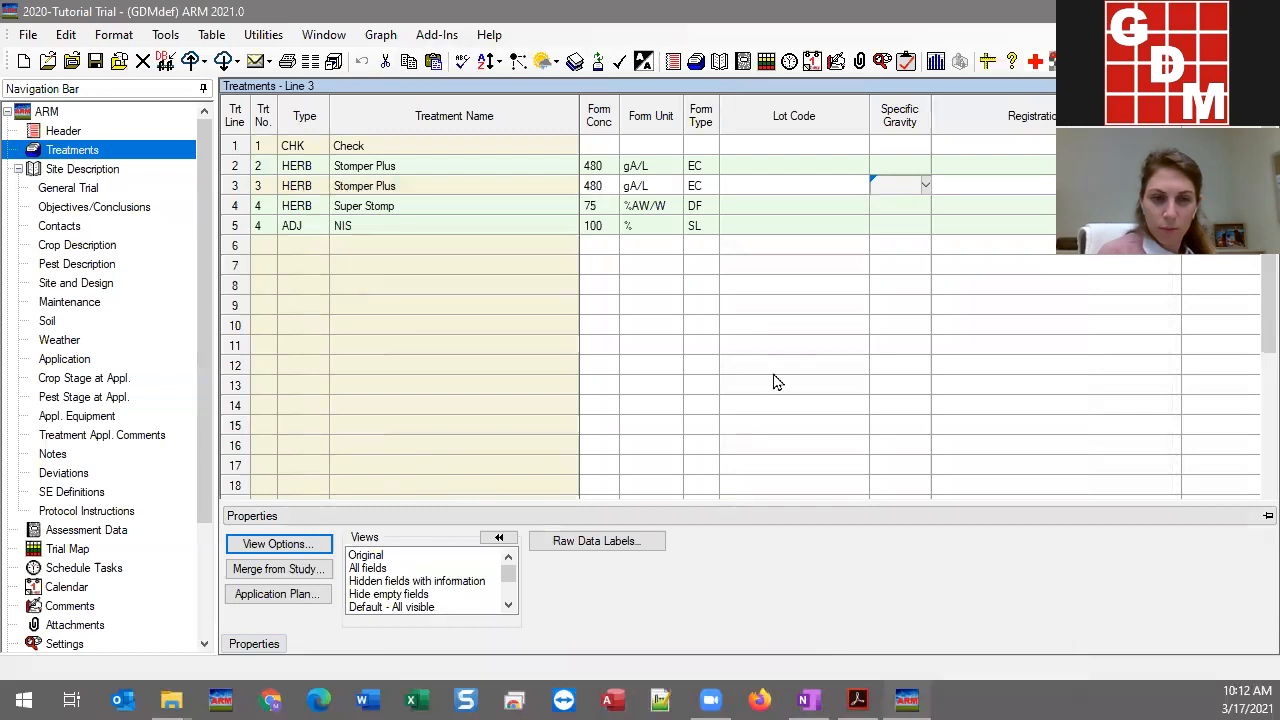
{"action": "left_click", "coordinate": [900, 346]}
{"action": "left_click_drag", "start_coordinate": [448, 624], "coordinate": [331, 660]}
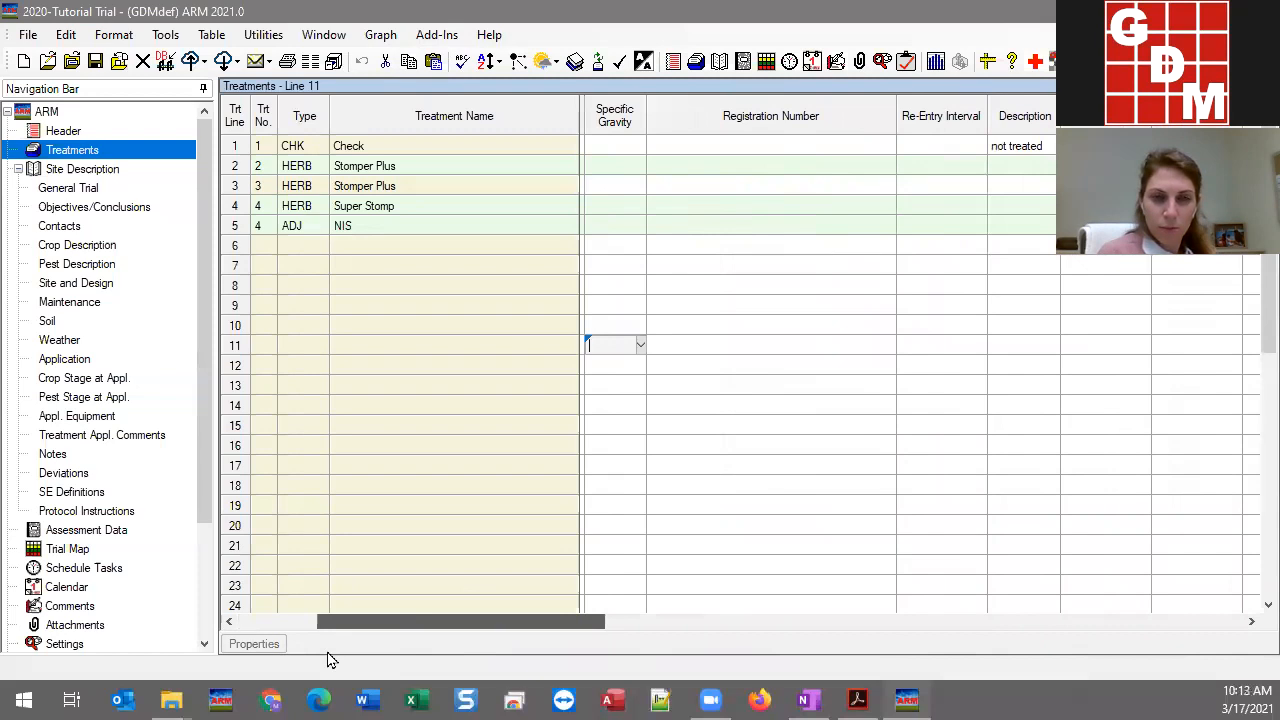
Apply the saved Final Report view to the treatments table
{"action": "mouse_move", "coordinate": [262, 652]}
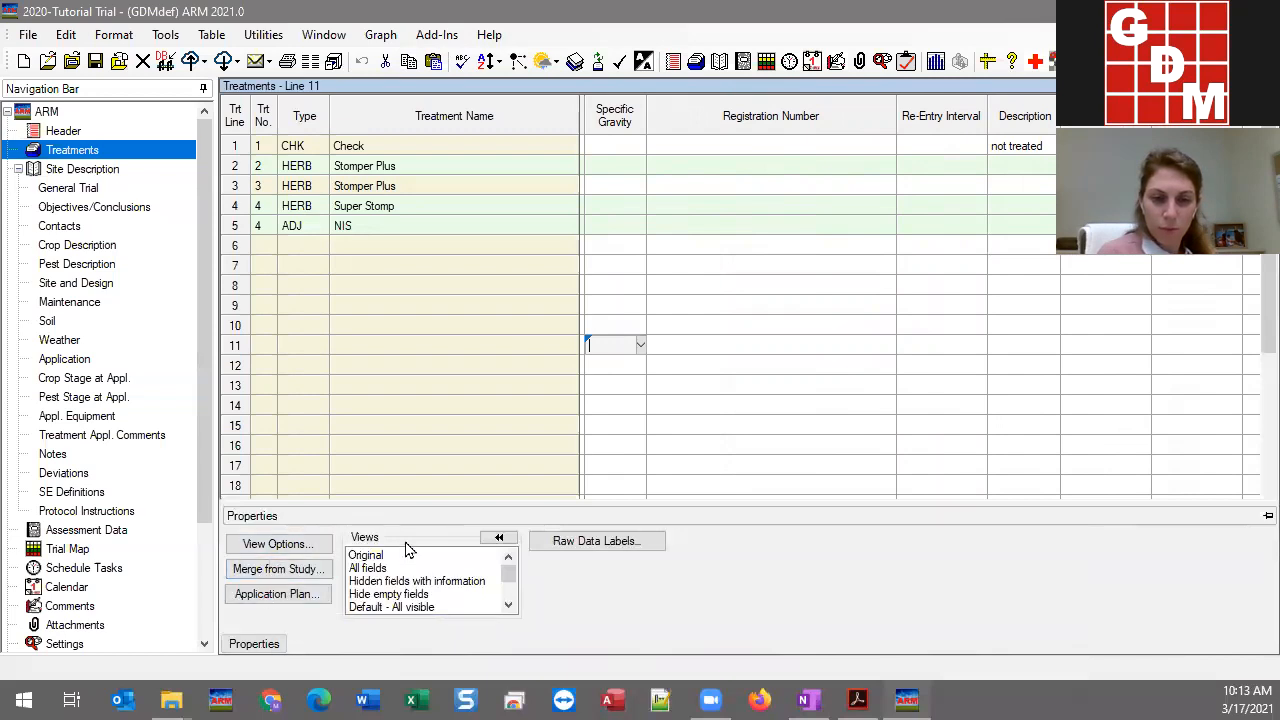
{"action": "left_click", "coordinate": [509, 606]}
{"action": "left_click", "coordinate": [509, 606]}
{"action": "left_click", "coordinate": [509, 606]}
{"action": "left_click", "coordinate": [509, 606]}
{"action": "left_click", "coordinate": [509, 606]}
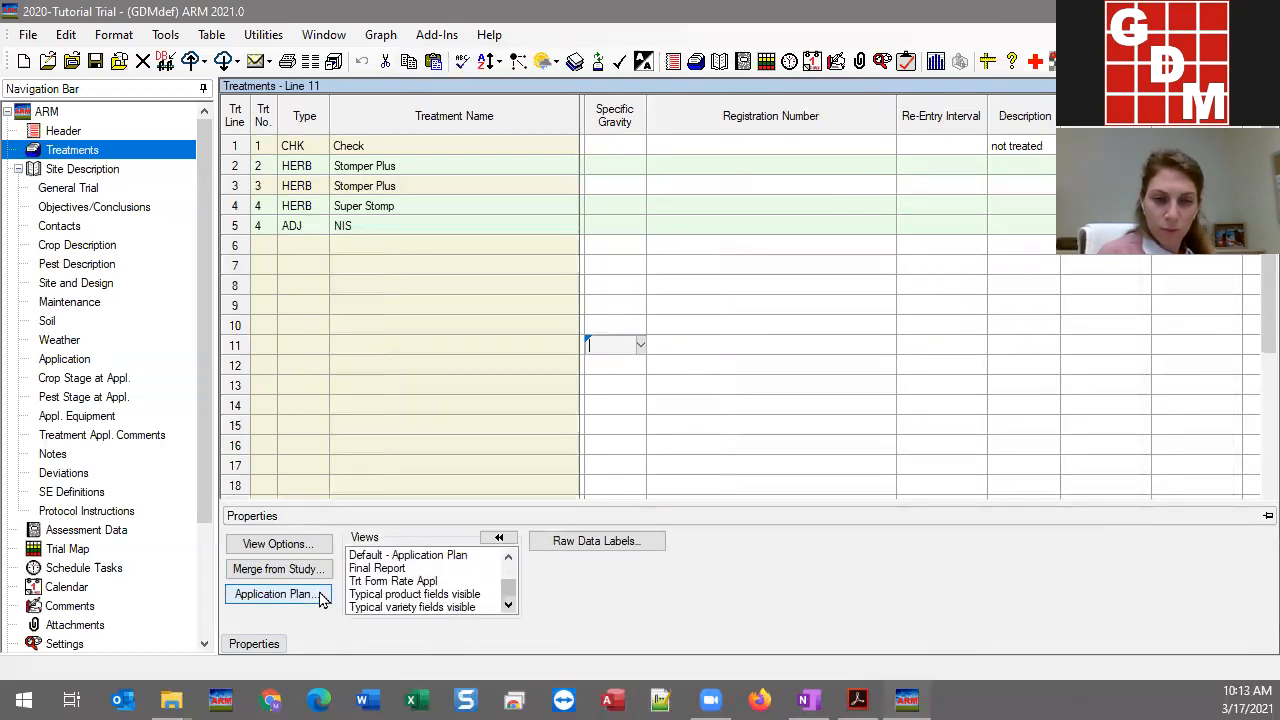
{"action": "left_click", "coordinate": [370, 569]}
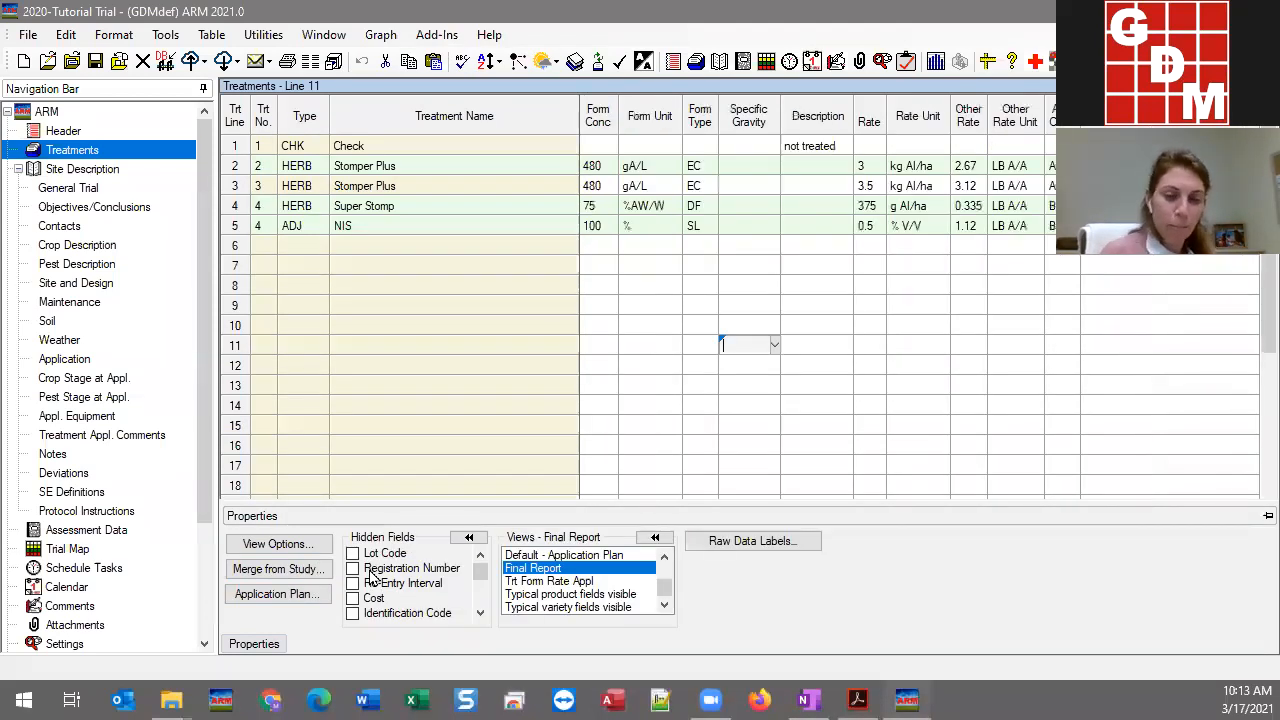
{"action": "left_click", "coordinate": [716, 288]}
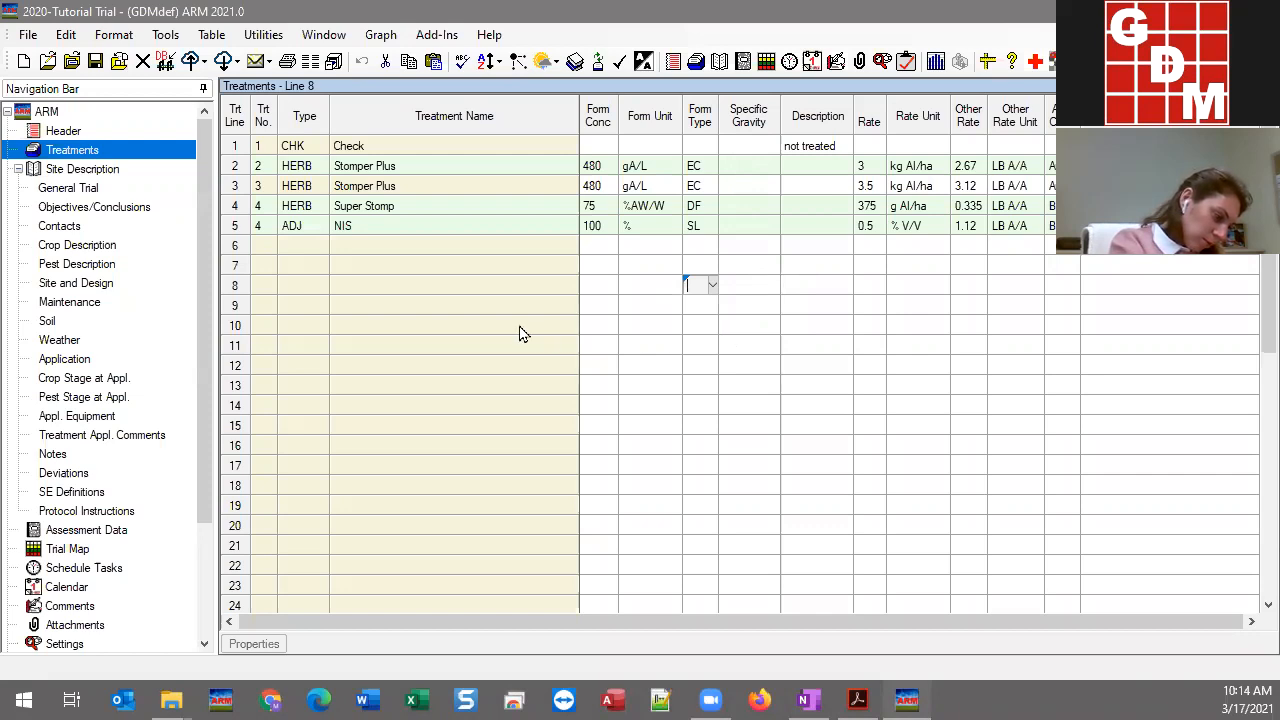
Insert one new treatment starting at number 4, ahead of the Super Stomp treatment
{"action": "left_click", "coordinate": [407, 328]}
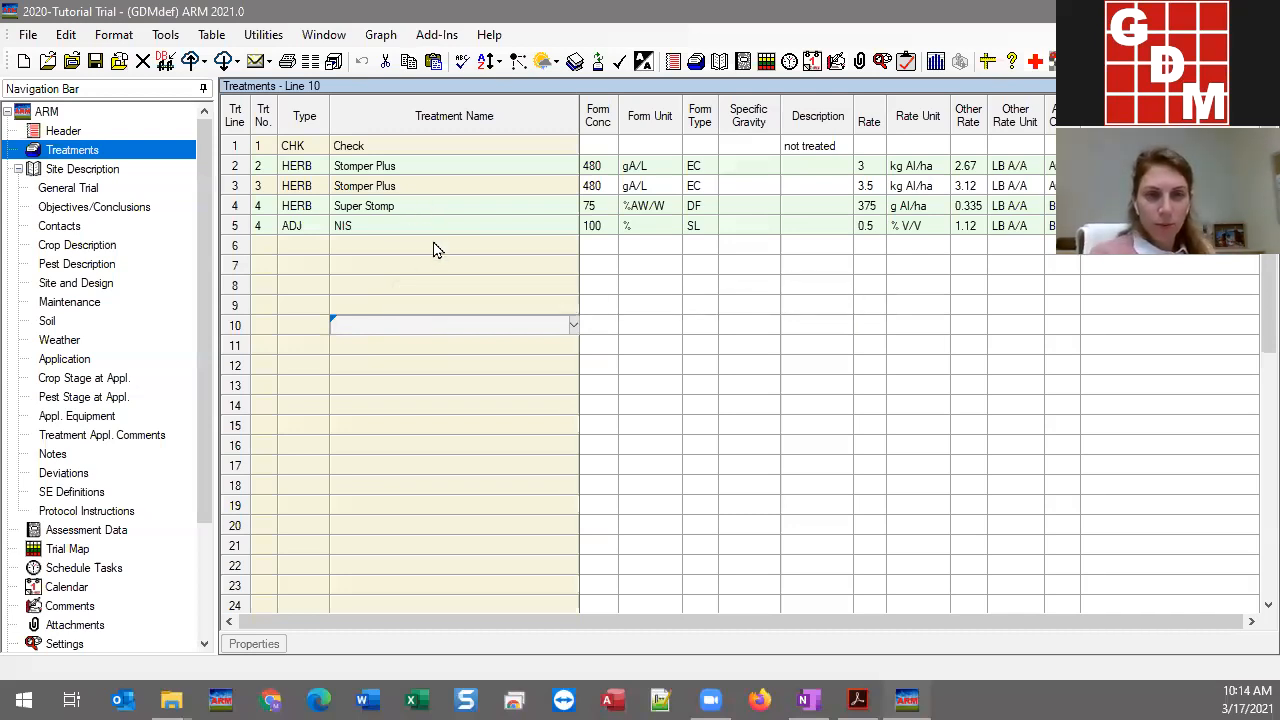
{"action": "left_click", "coordinate": [365, 226]}
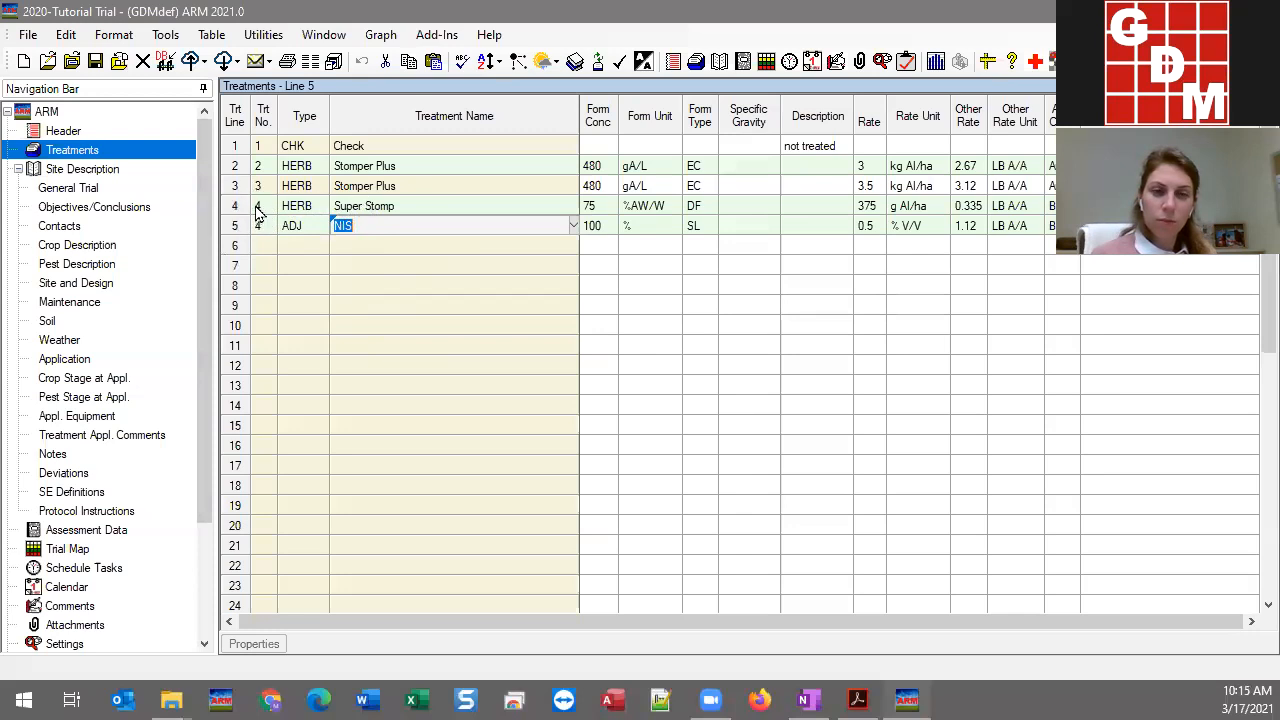
{"action": "left_click", "coordinate": [394, 207]}
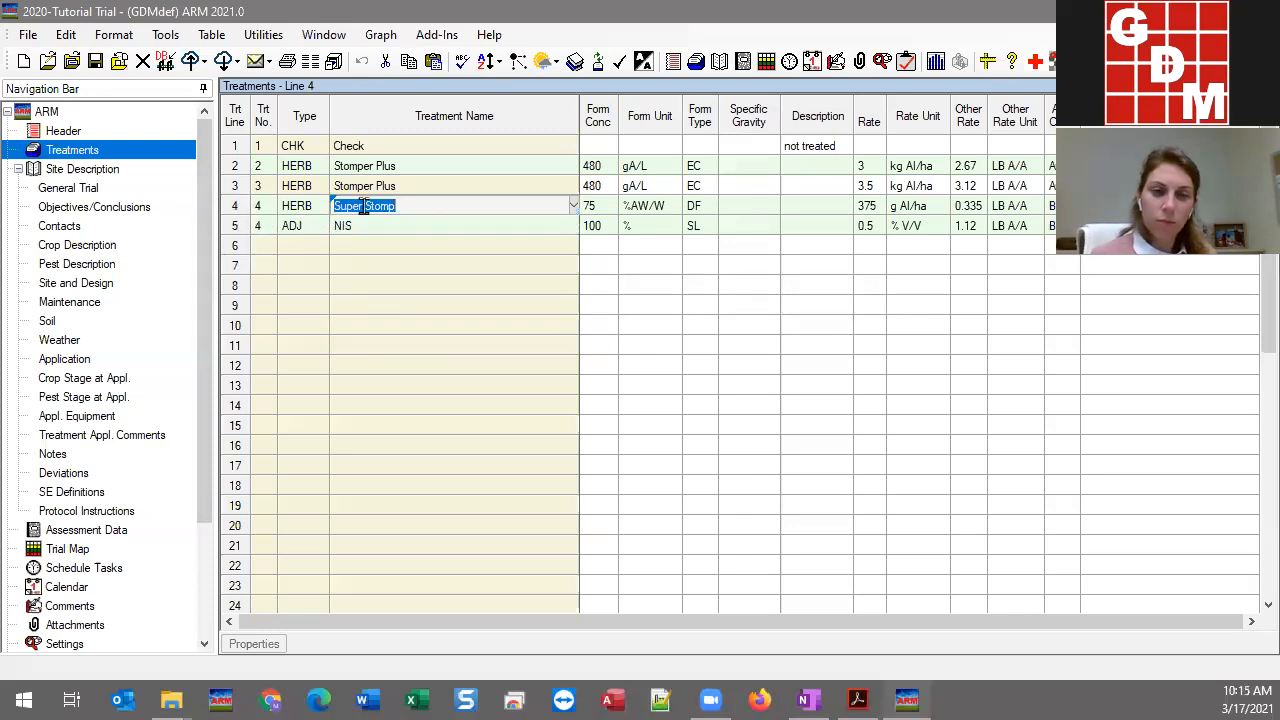
{"action": "right_click", "coordinate": [366, 210]}
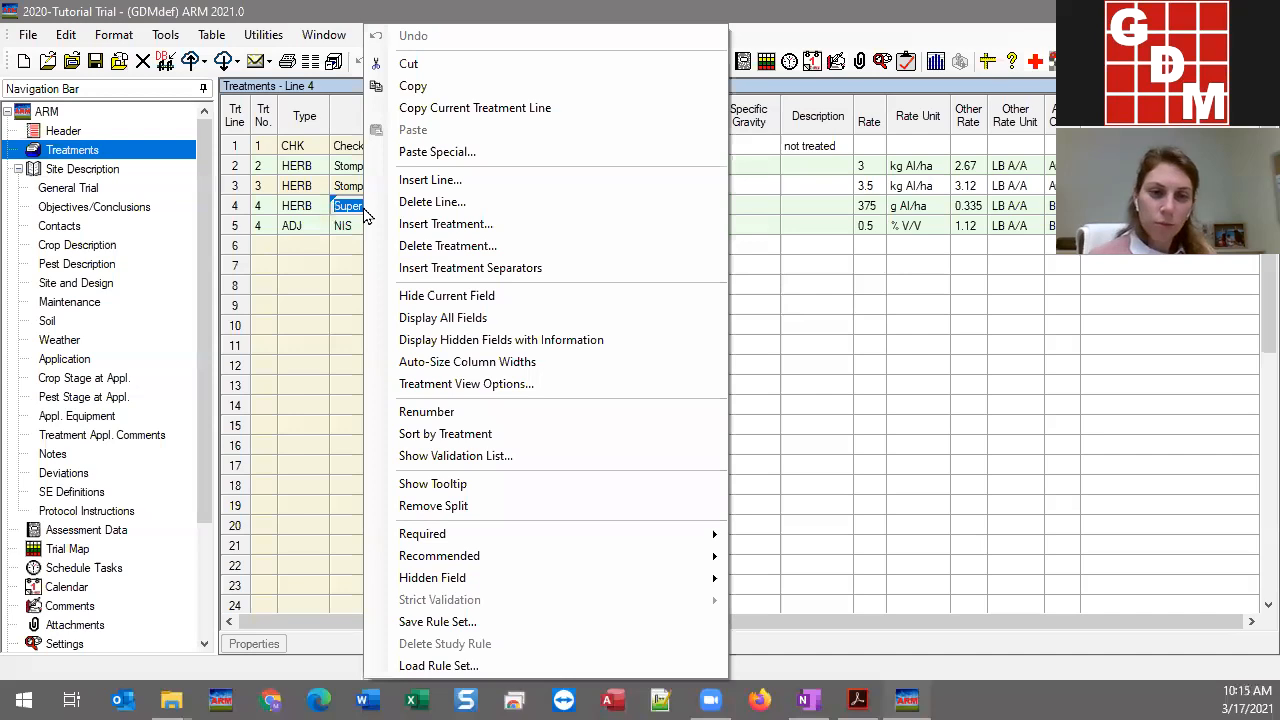
{"action": "left_click", "coordinate": [449, 232]}
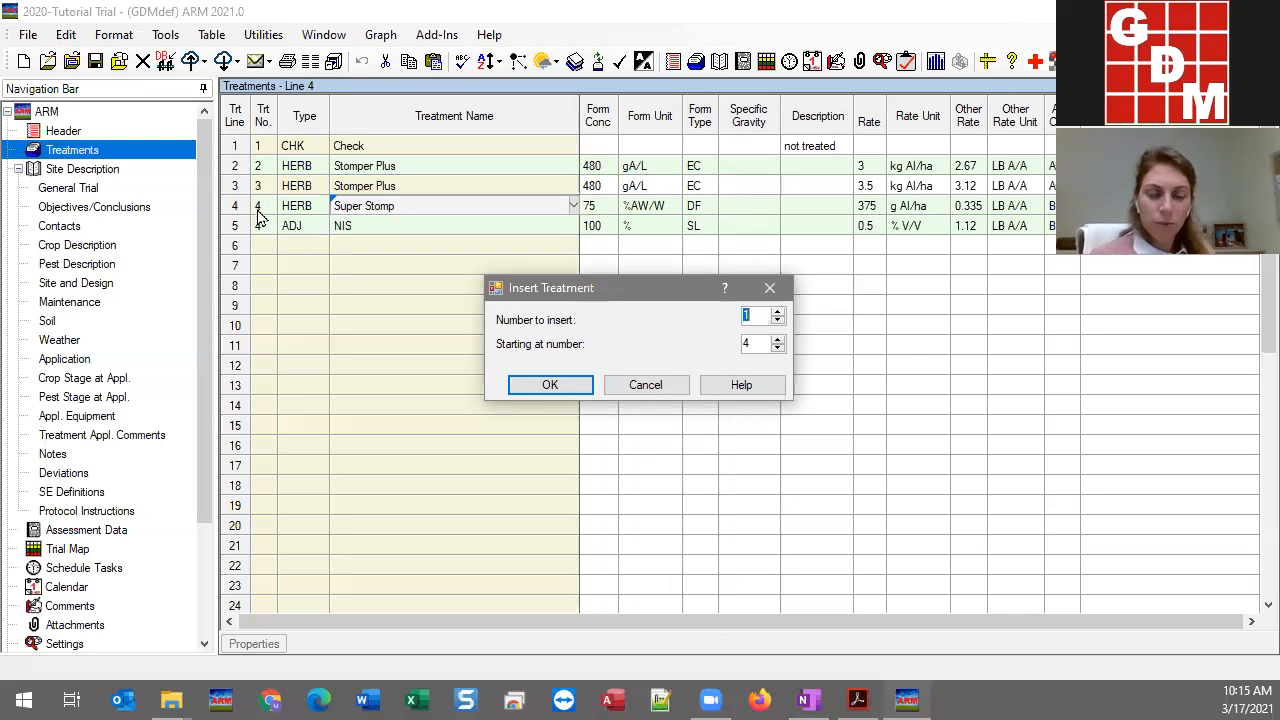
{"action": "left_click", "coordinate": [573, 390]}
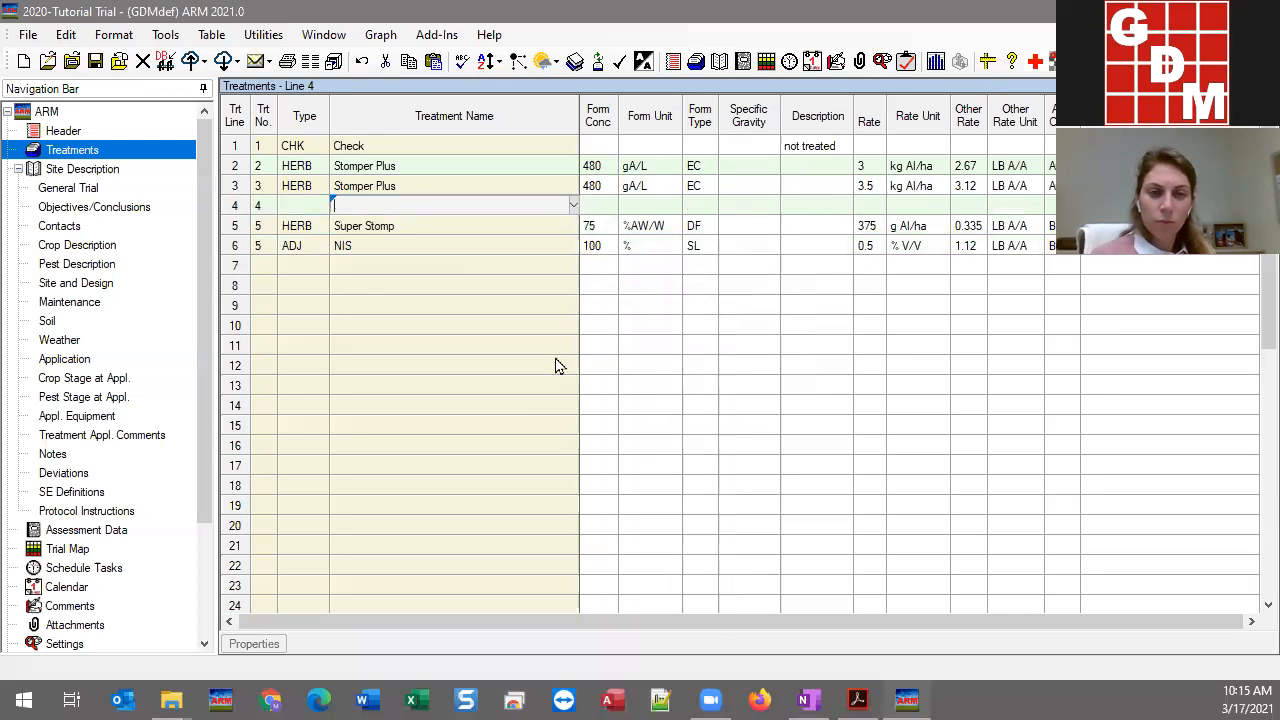
Set the new treatment 4's type to HERB from the type list and name it Stomper Plus
{"action": "left_click", "coordinate": [295, 266]}
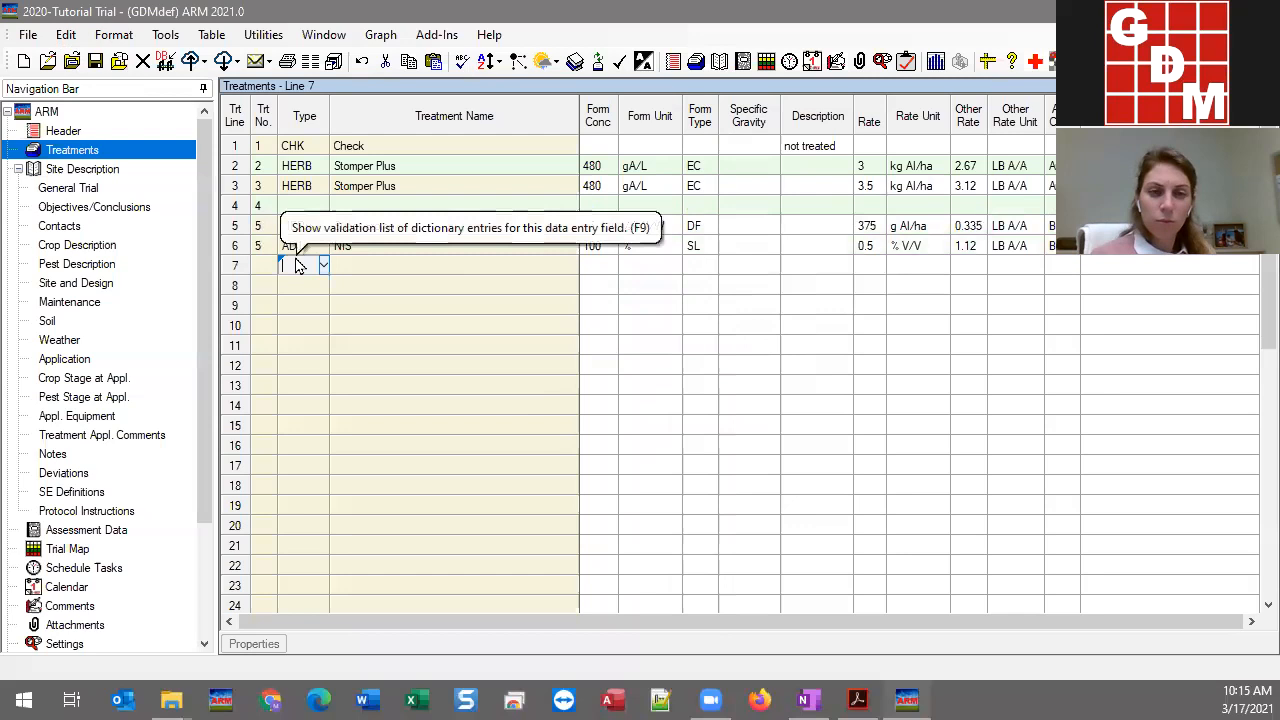
{"action": "left_click", "coordinate": [296, 208]}
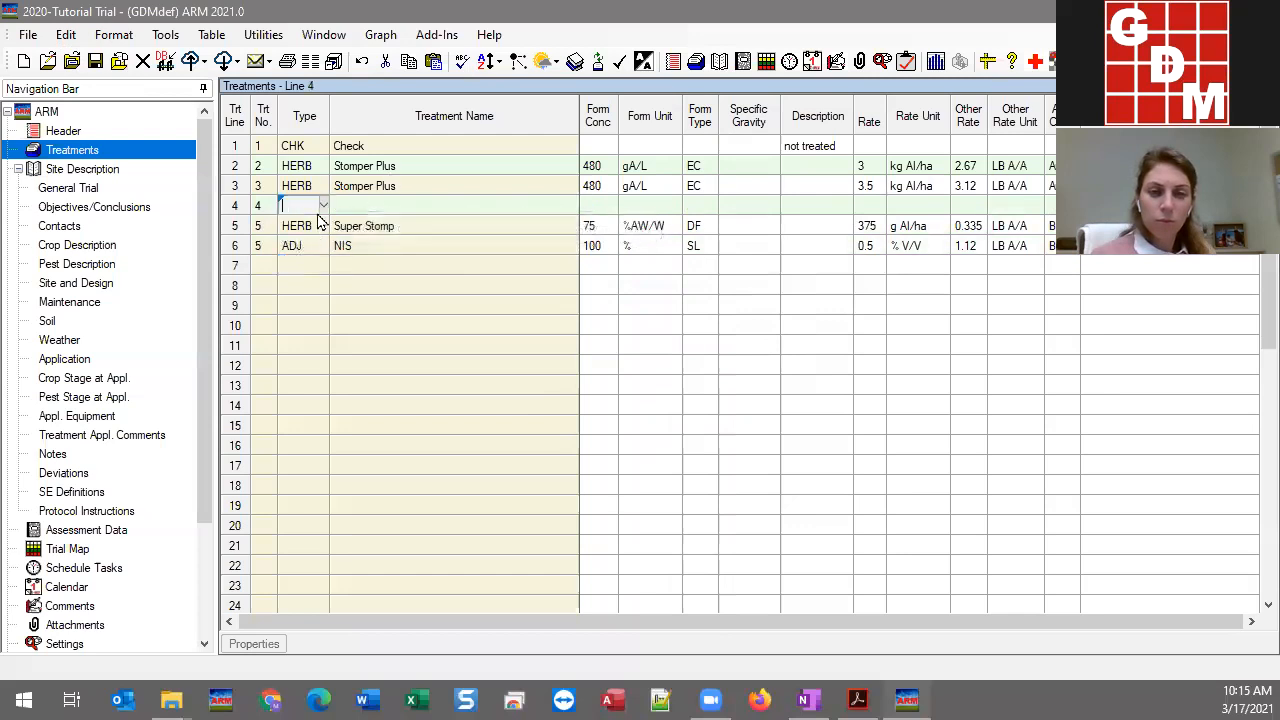
{"action": "left_click", "coordinate": [323, 205]}
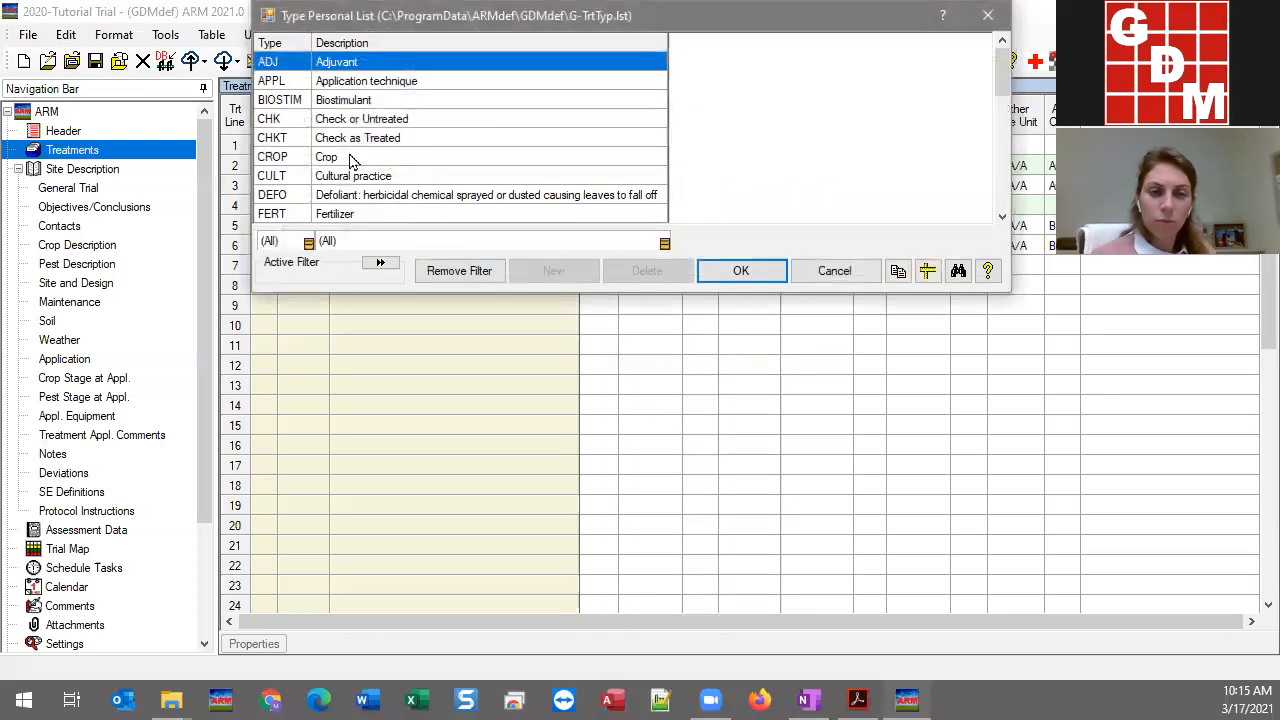
{"action": "key", "text": "h"}
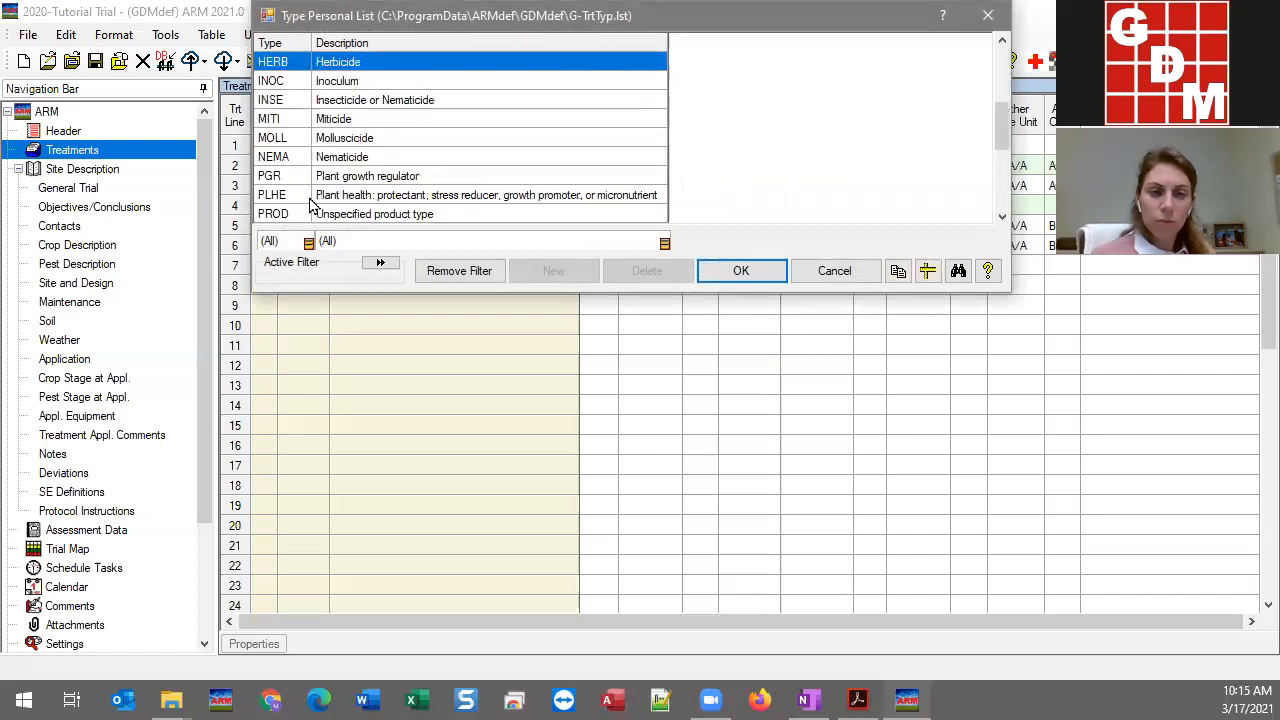
{"action": "left_click", "coordinate": [763, 276]}
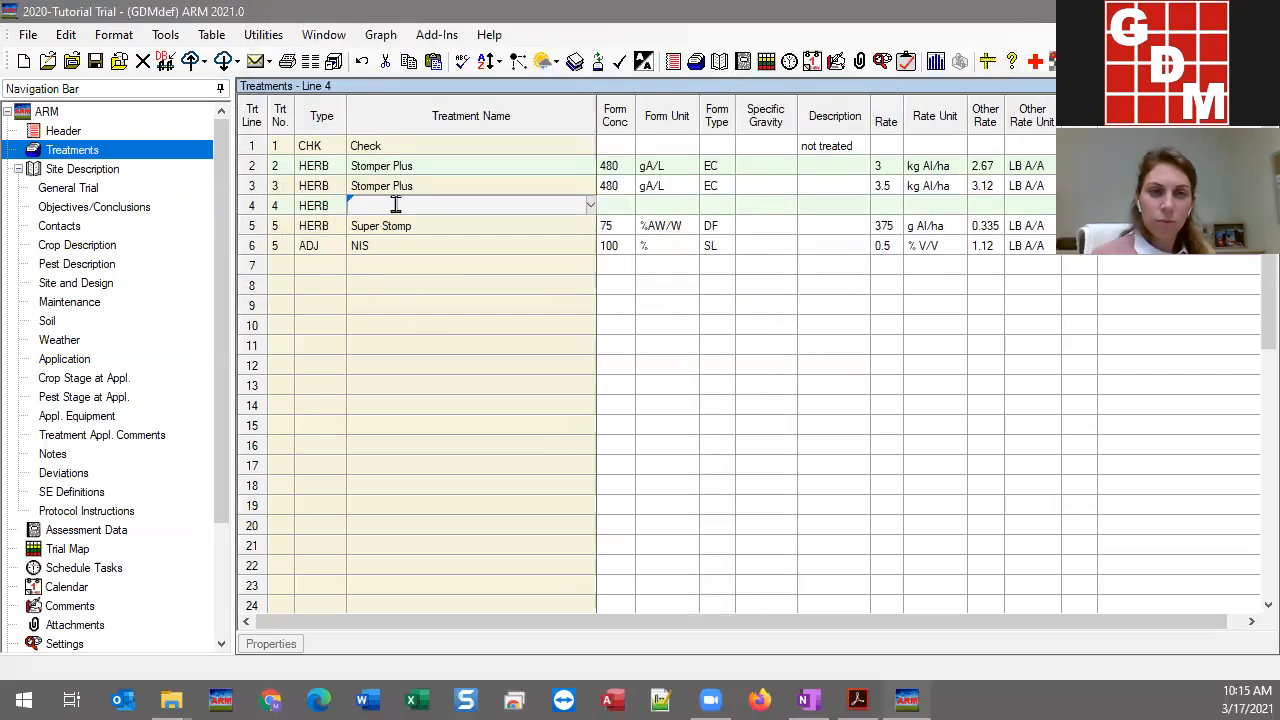
{"action": "type", "text": "Stomper Plus"}
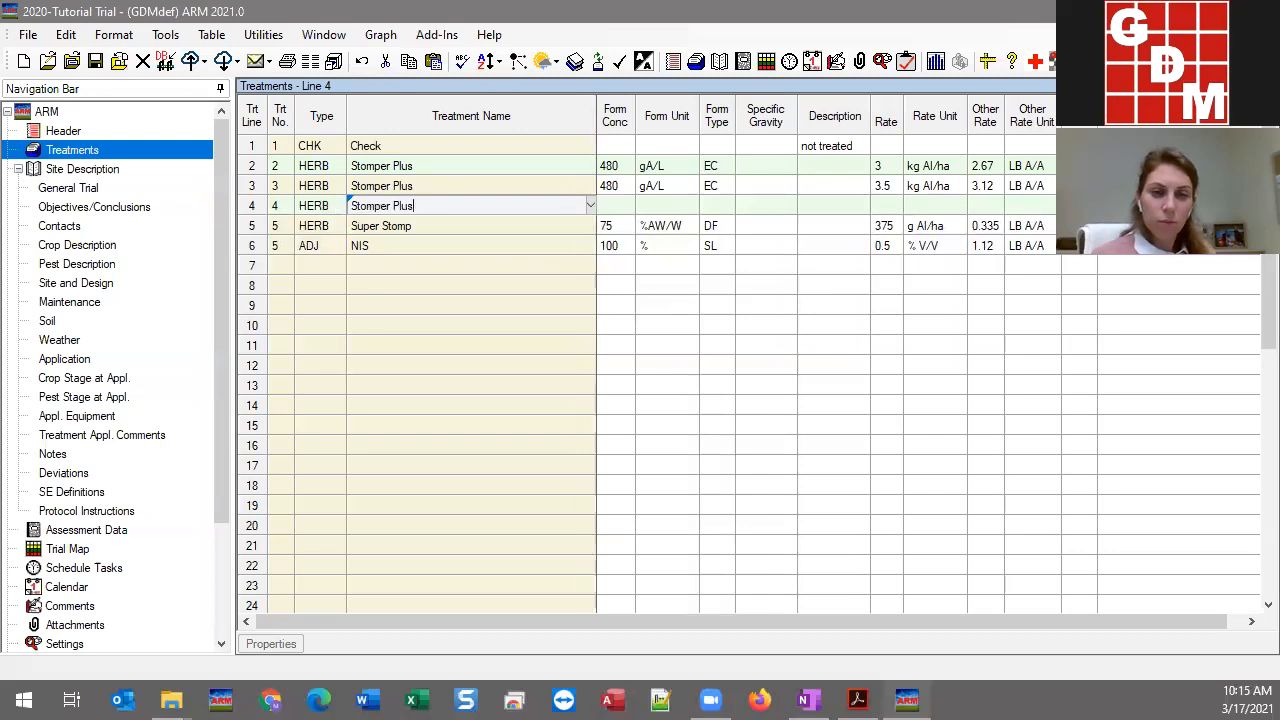
{"action": "key", "text": "Tab"}
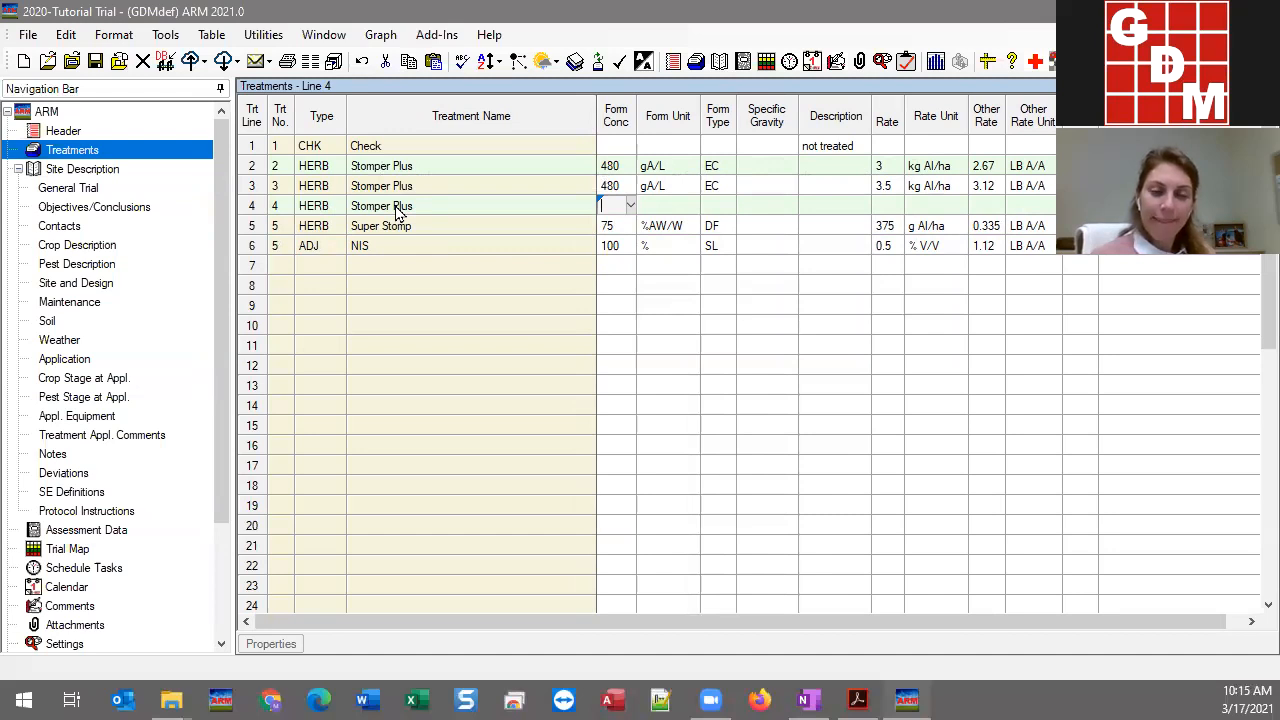
Set the formulation concentration of treatment 4 to 480
{"action": "type", "text": "1"}
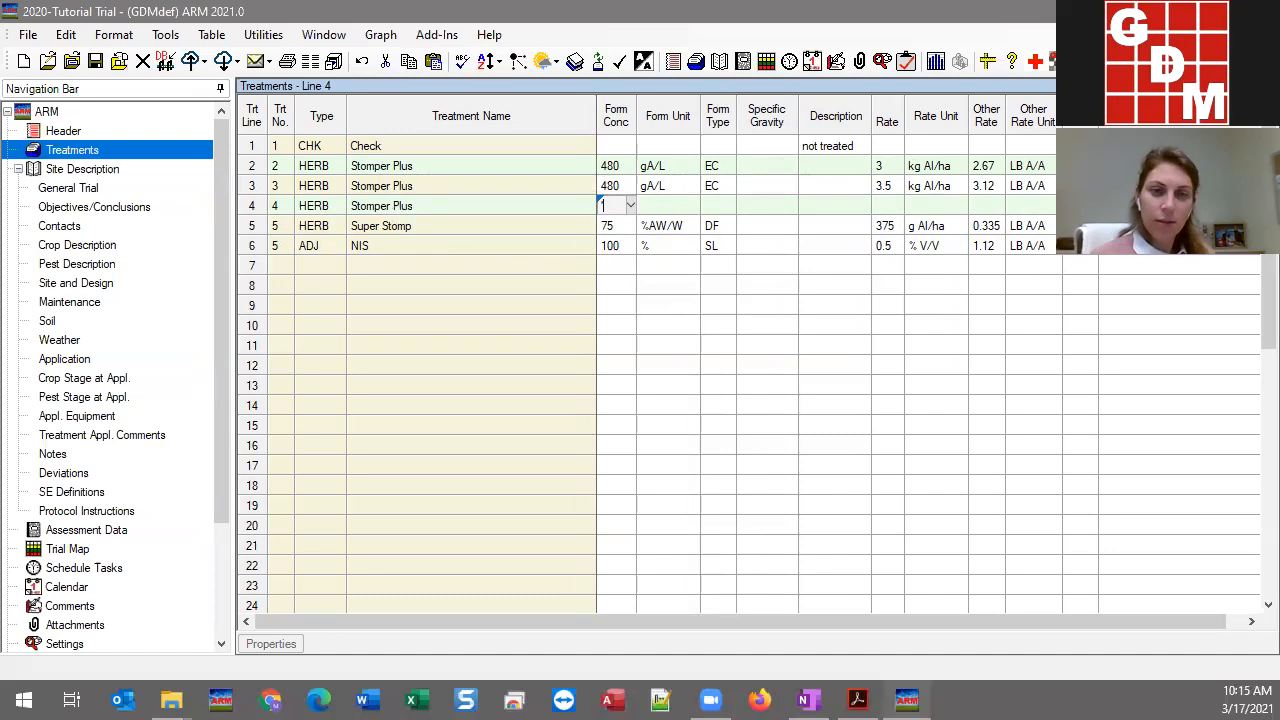
{"action": "key", "text": "BackSpace"}
{"action": "type", "text": "1"}
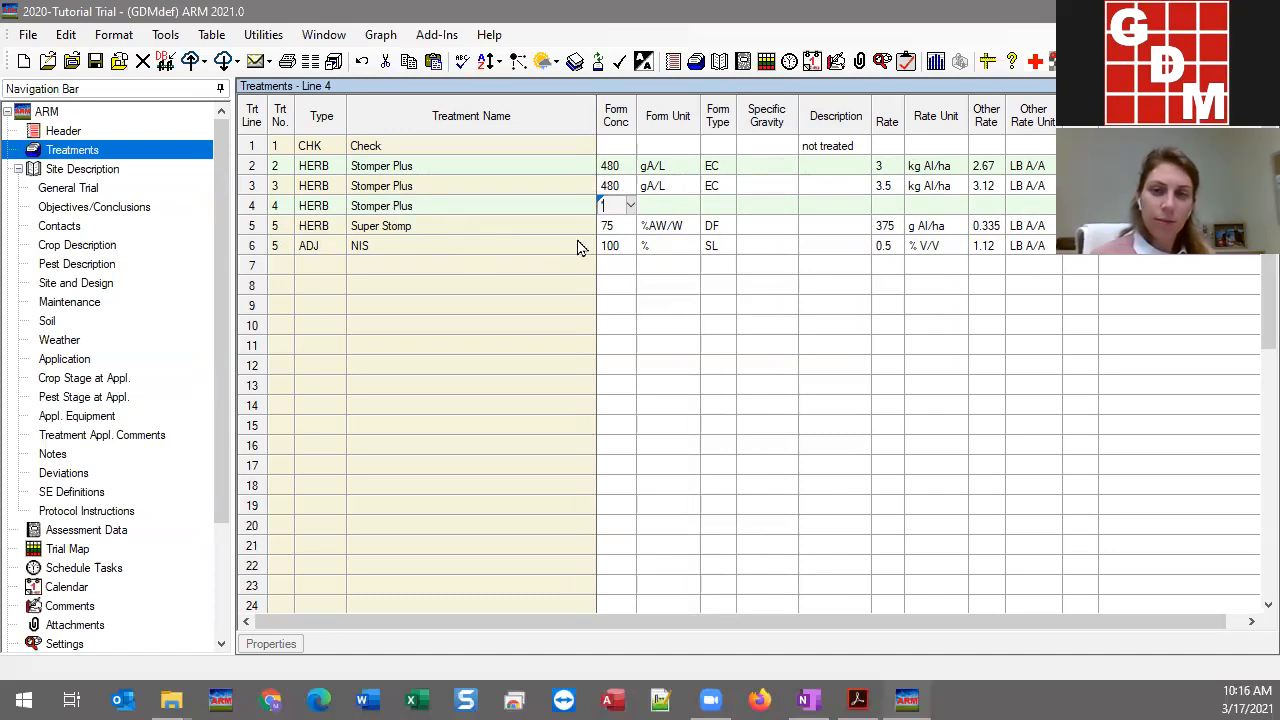
{"action": "key", "text": "BackSpace"}
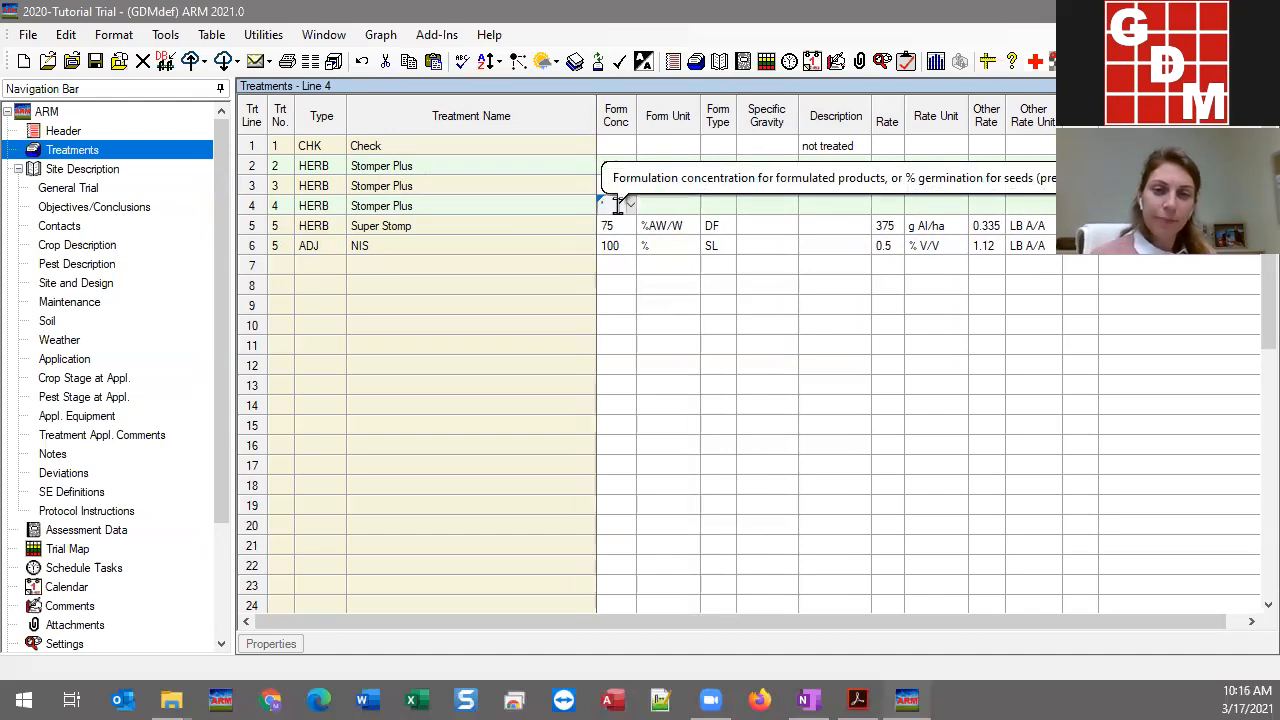
{"action": "key", "text": "BackSpace"}
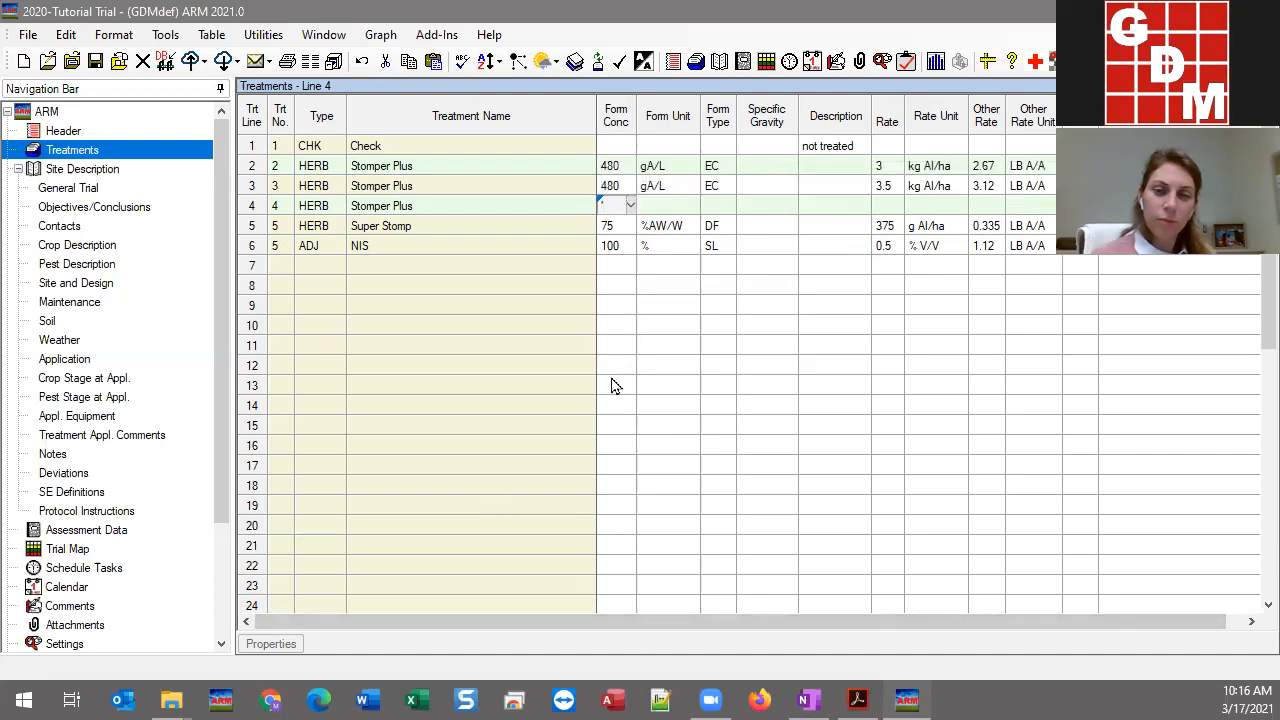
{"action": "type", "text": "480"}
{"action": "key", "text": "Tab"}
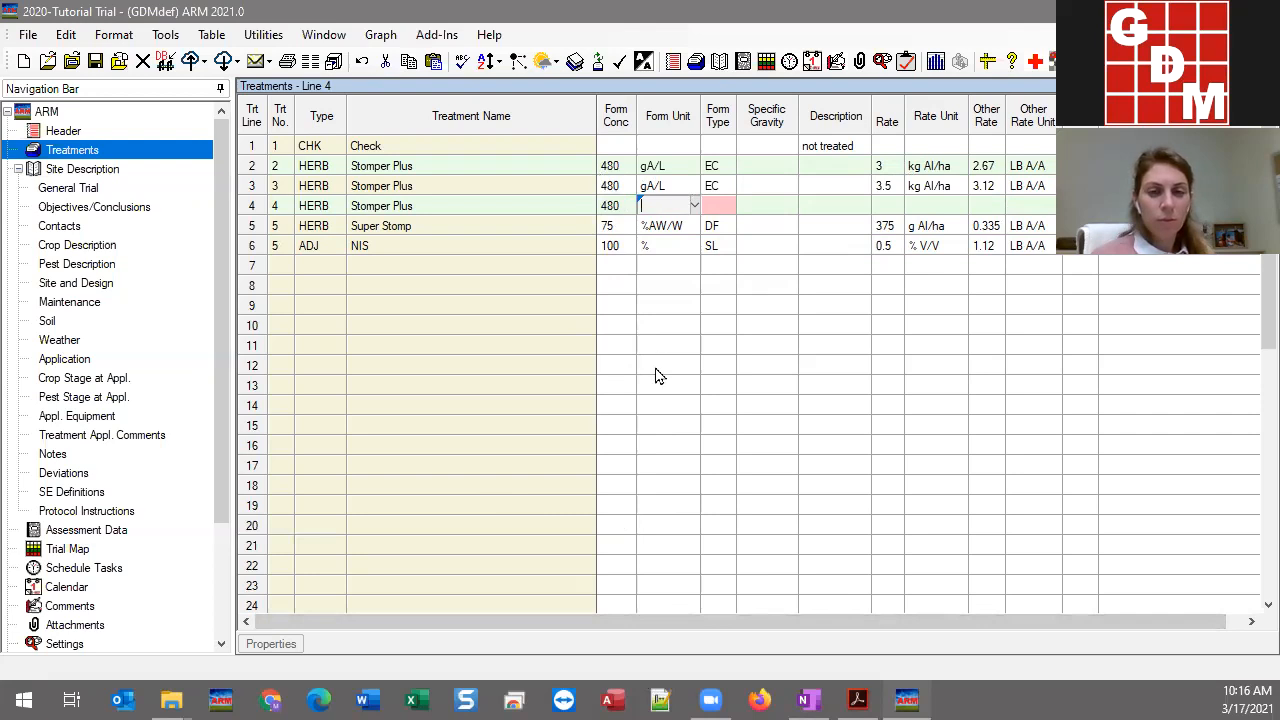
Repeat the form unit gA/L and form type EC from the line above in treatment 4, using the ditto character
{"action": "type", "text": "'"}
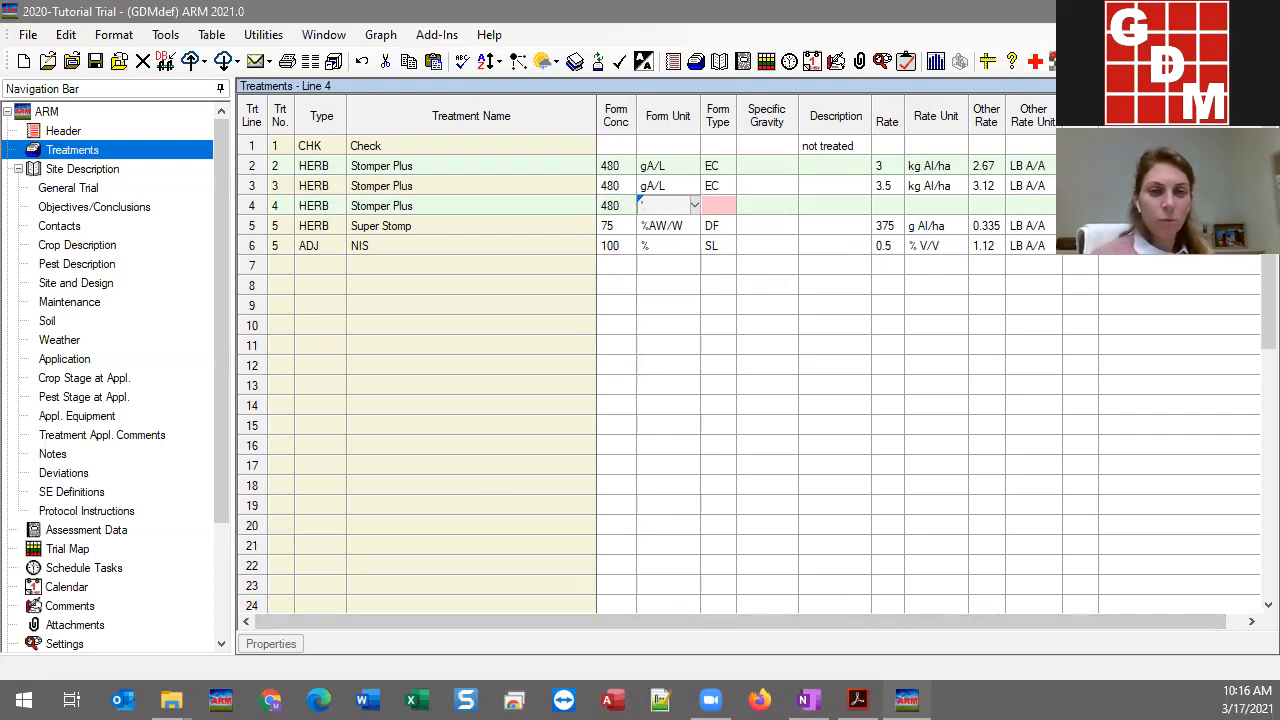
{"action": "key", "text": "Tab"}
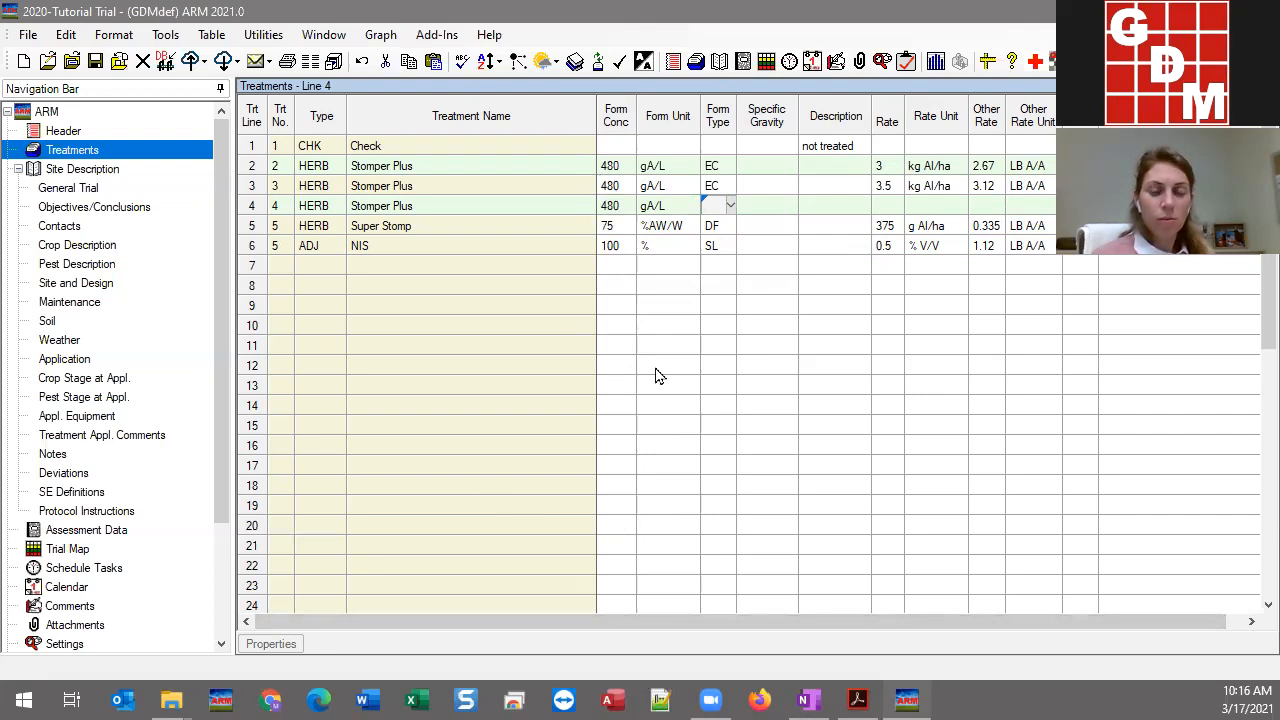
{"action": "type", "text": "'"}
{"action": "key", "text": "Tab"}
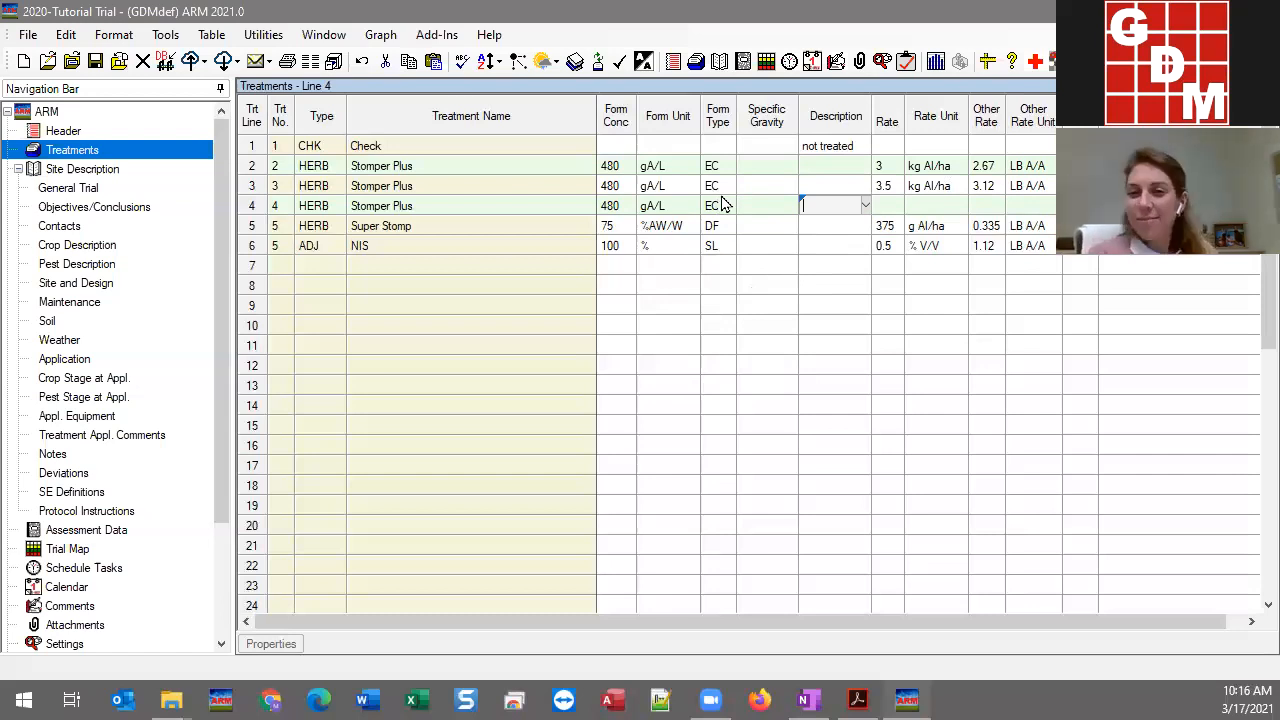
Leave treatment 4's description empty and set its rate to 4 kg AI/ha
{"action": "key", "text": "Tab"}
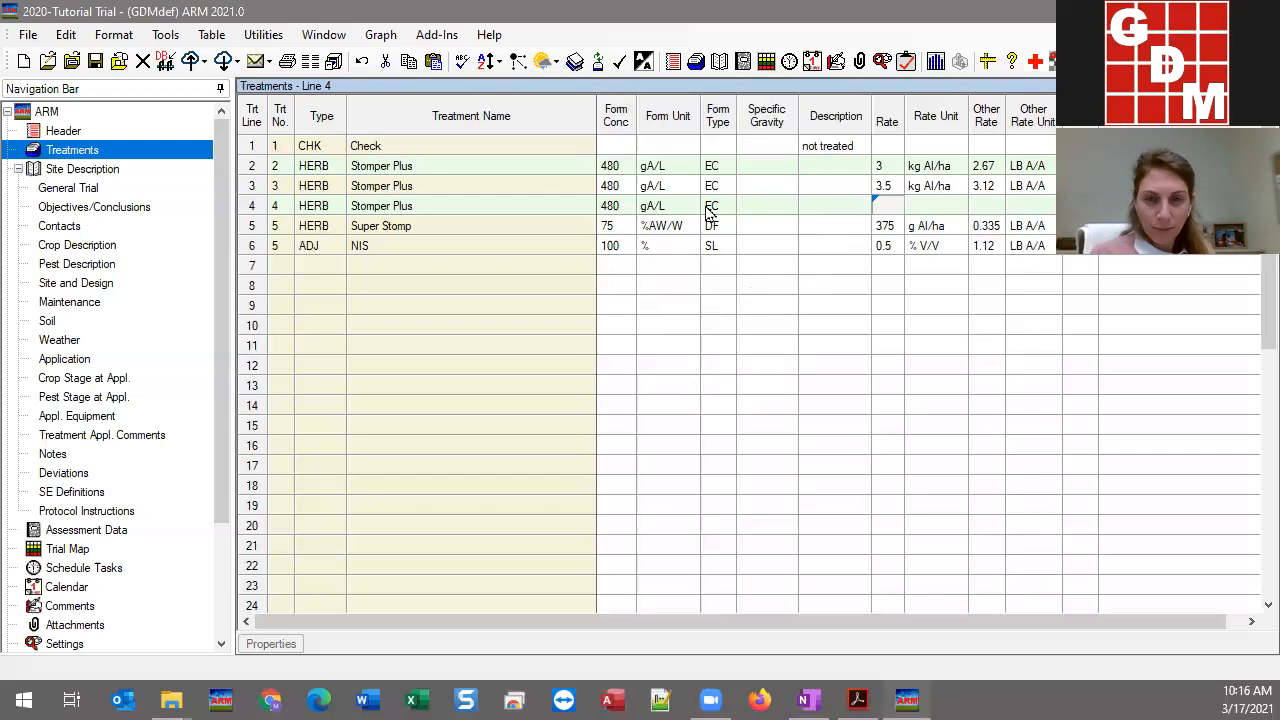
{"action": "type", "text": "4"}
{"action": "key", "text": "Tab"}
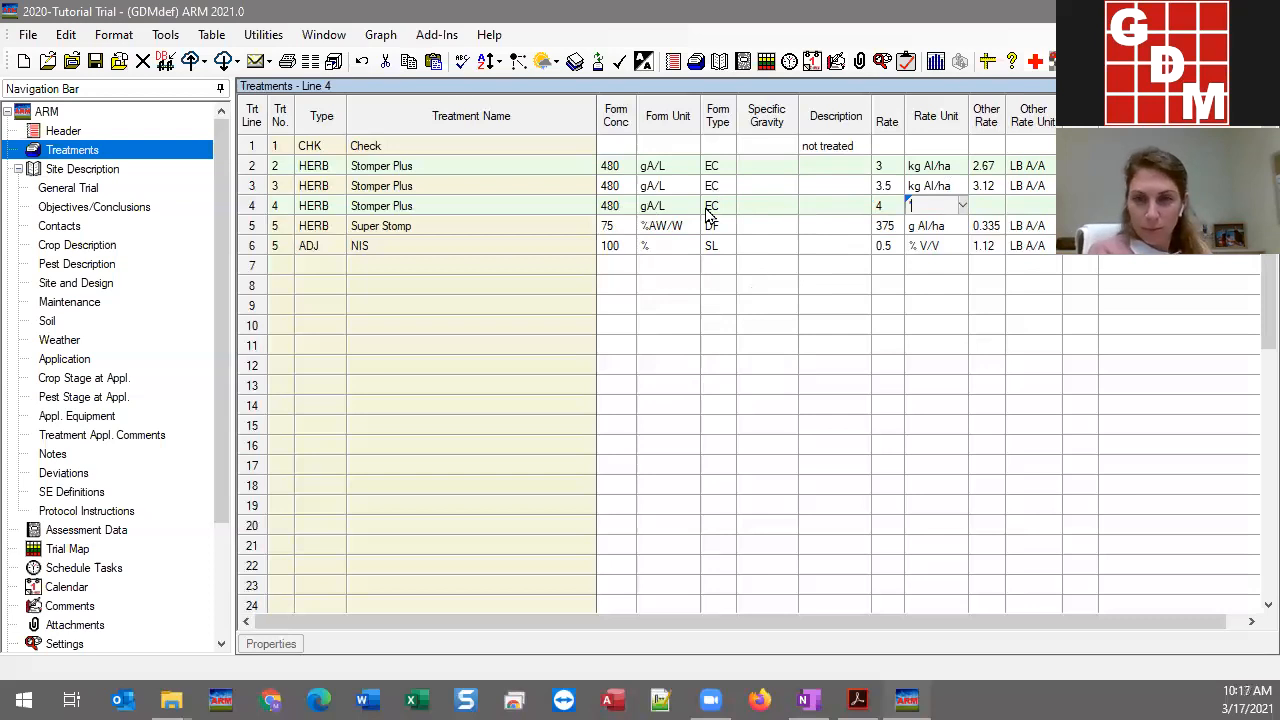
{"action": "type", "text": "k"}
{"action": "key", "text": "Tab"}
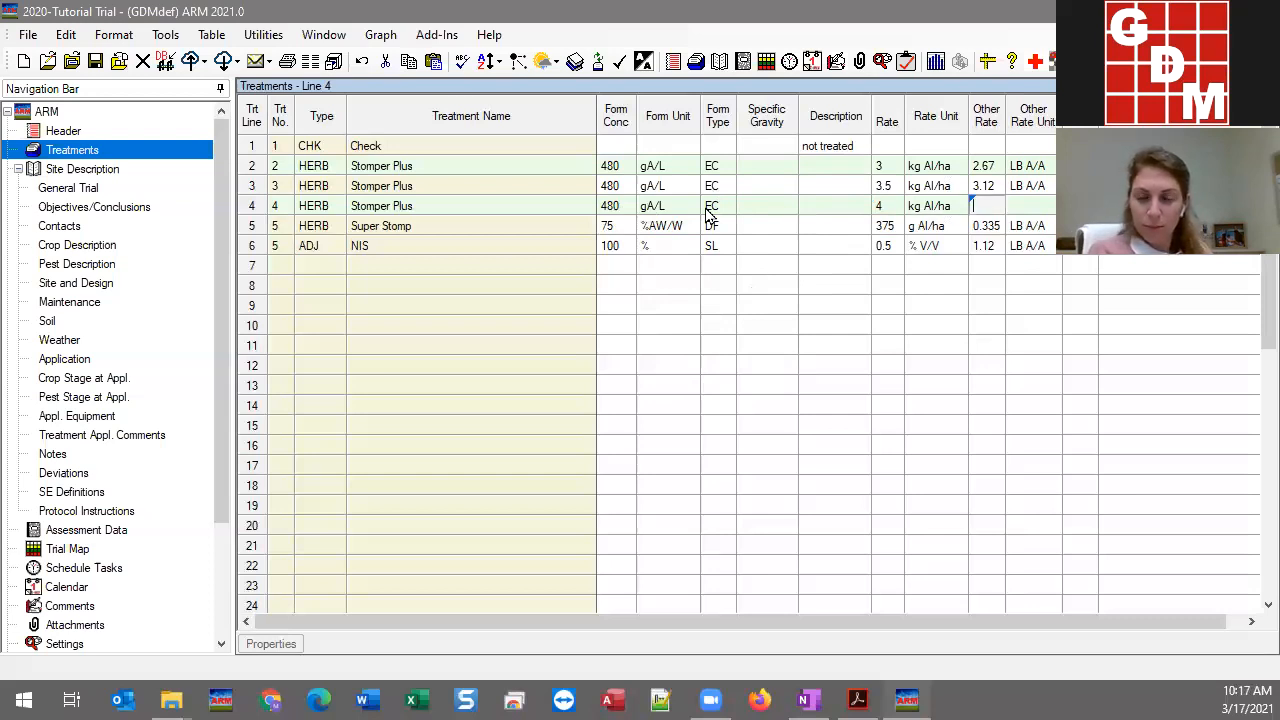
Insert another new treatment at number 5, ahead of the Super Stomp treatment
{"action": "left_click", "coordinate": [520, 226]}
{"action": "left_click", "coordinate": [518, 226]}
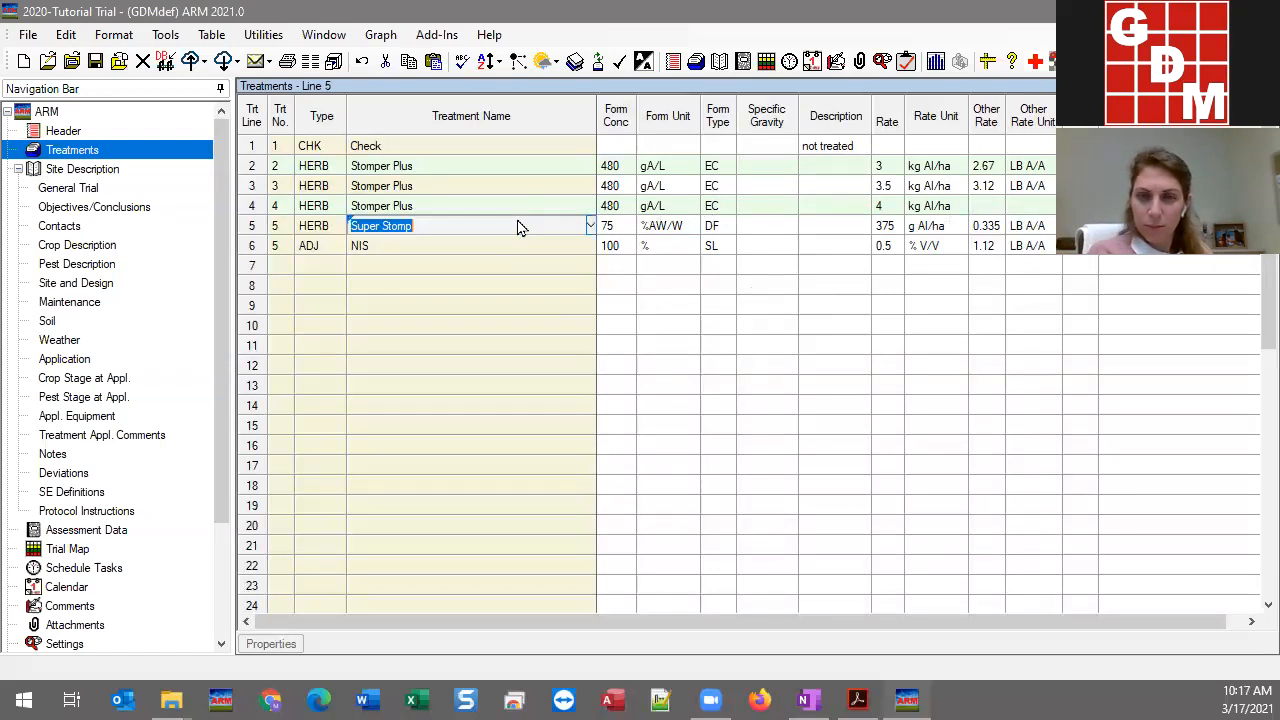
{"action": "right_click", "coordinate": [519, 226]}
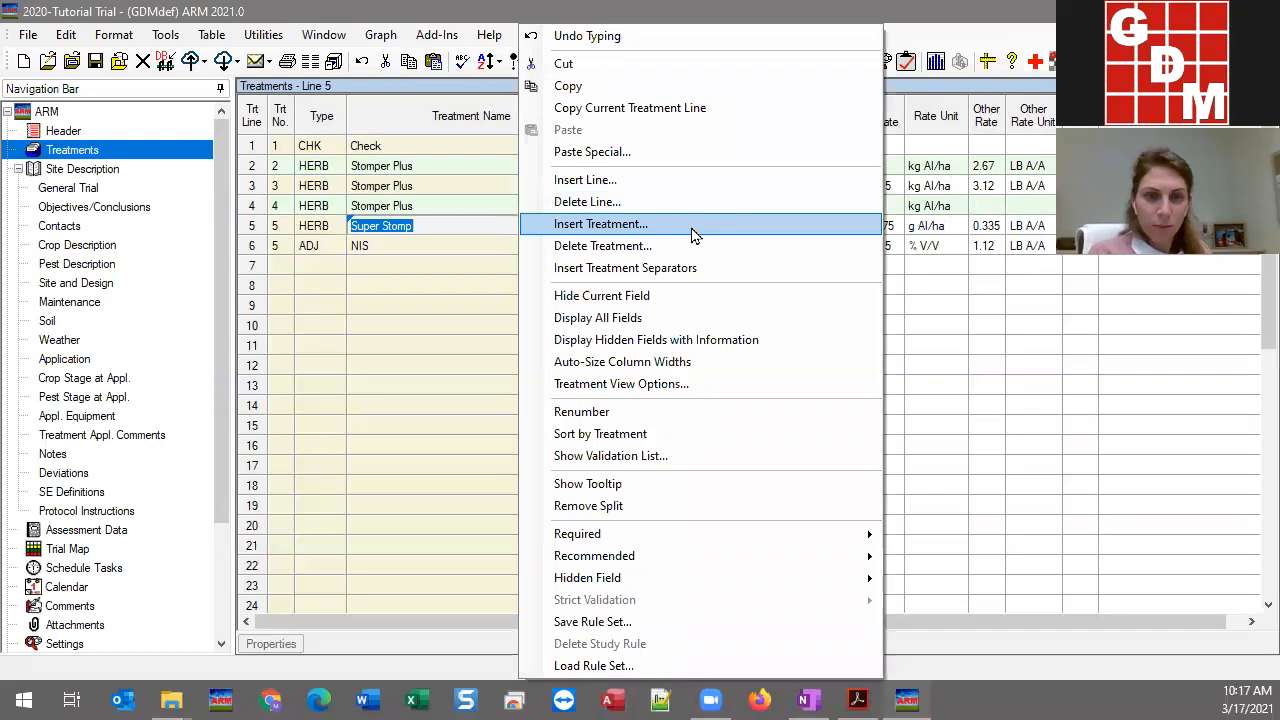
{"action": "left_click", "coordinate": [600, 224]}
{"action": "left_click", "coordinate": [560, 387]}
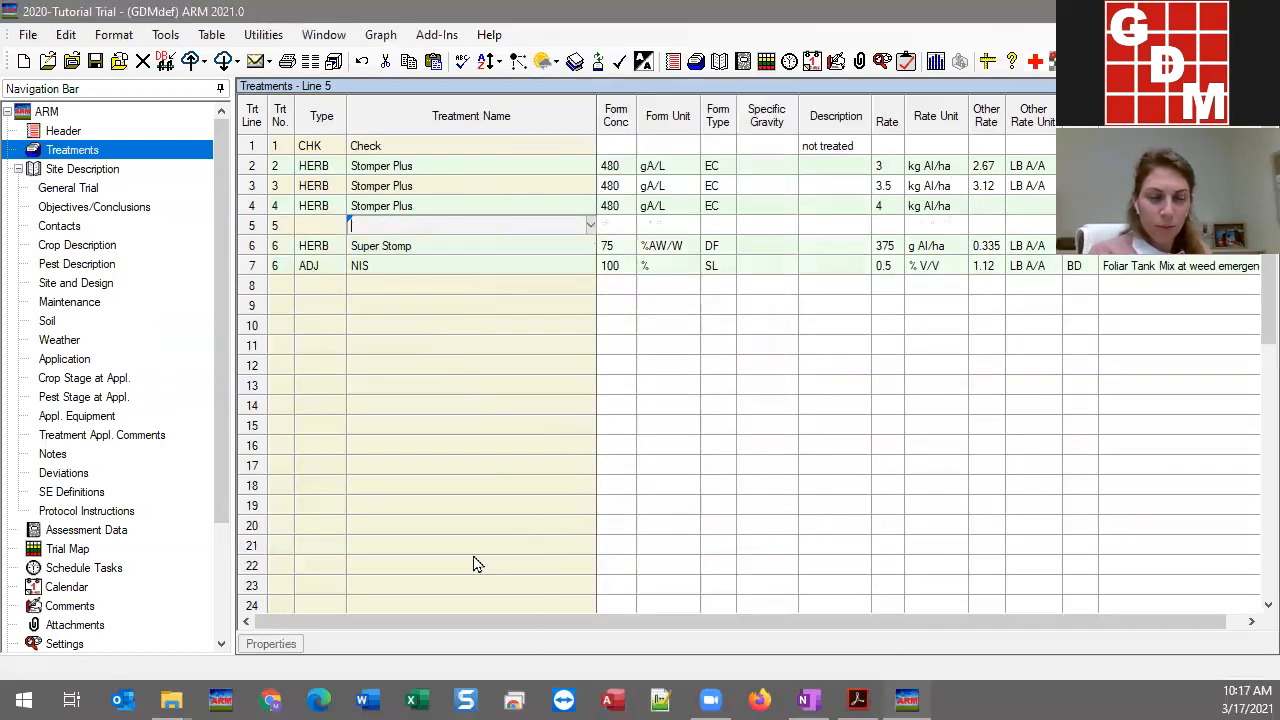
Fill treatment 5 with a copy of the whole treatment line above by entering the ditto character as its treatment name
{"action": "left_click", "coordinate": [251, 210]}
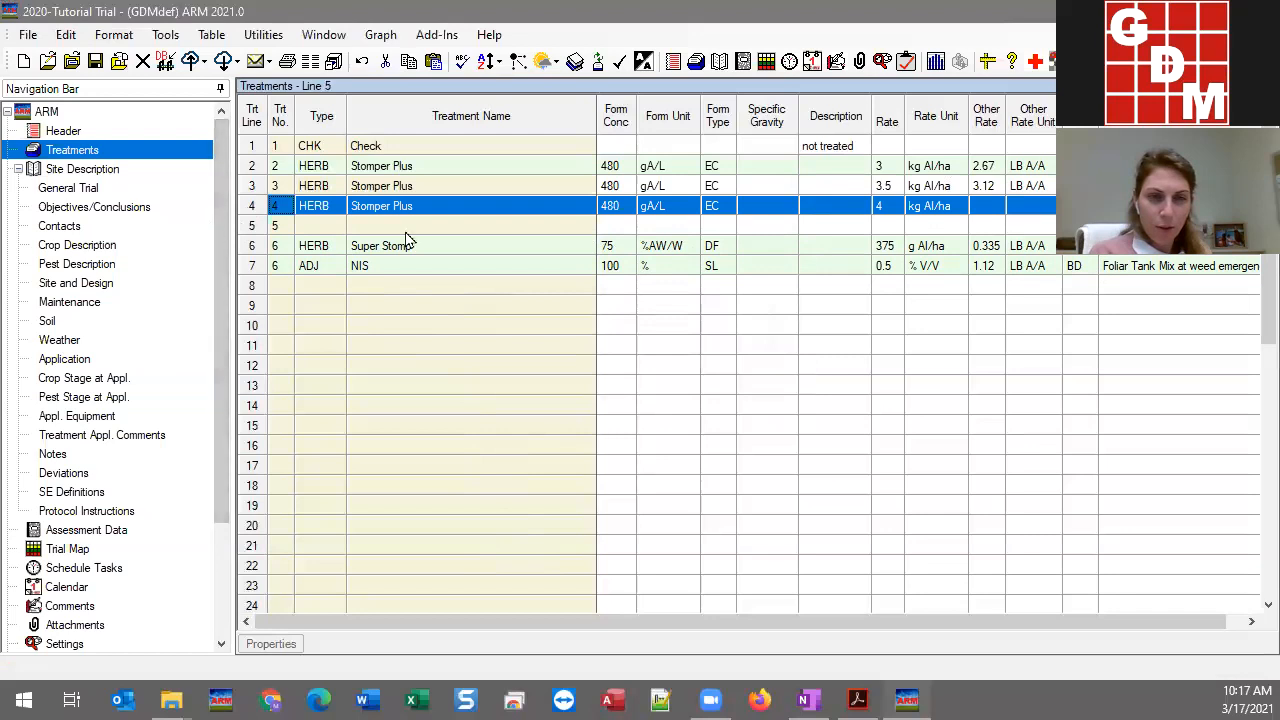
{"action": "key", "text": "Escape"}
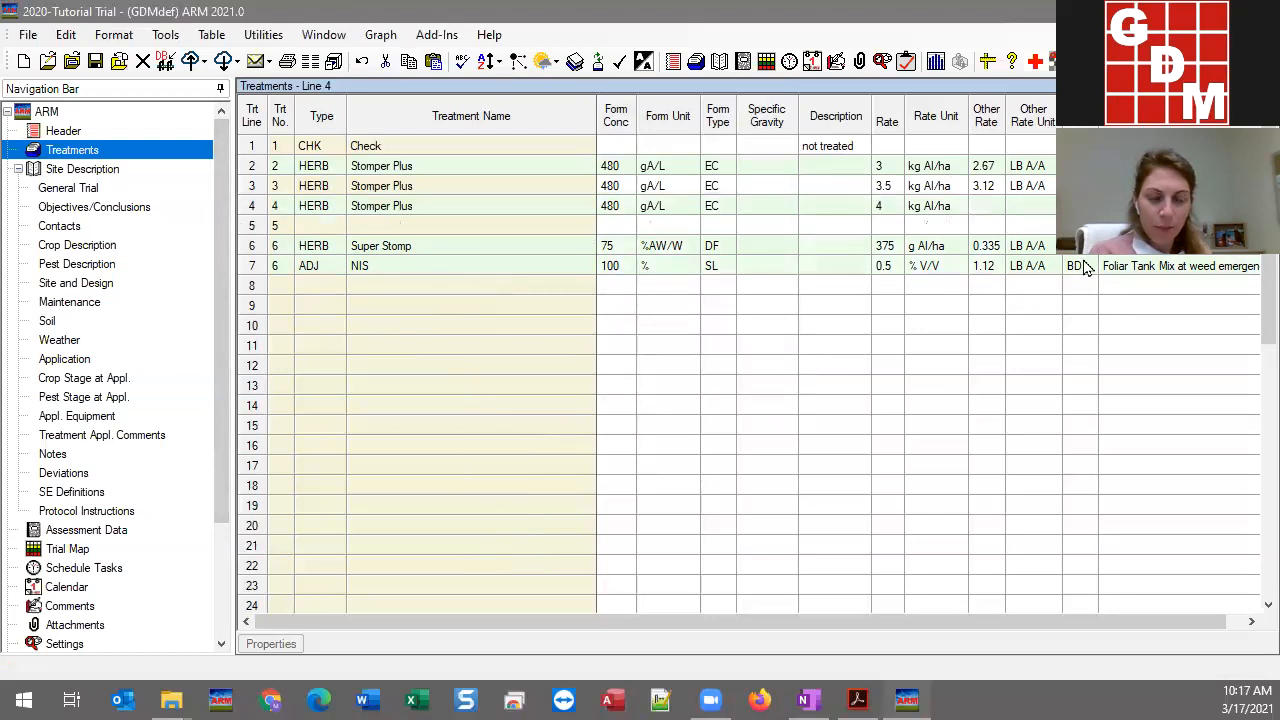
{"action": "key", "text": "Down"}
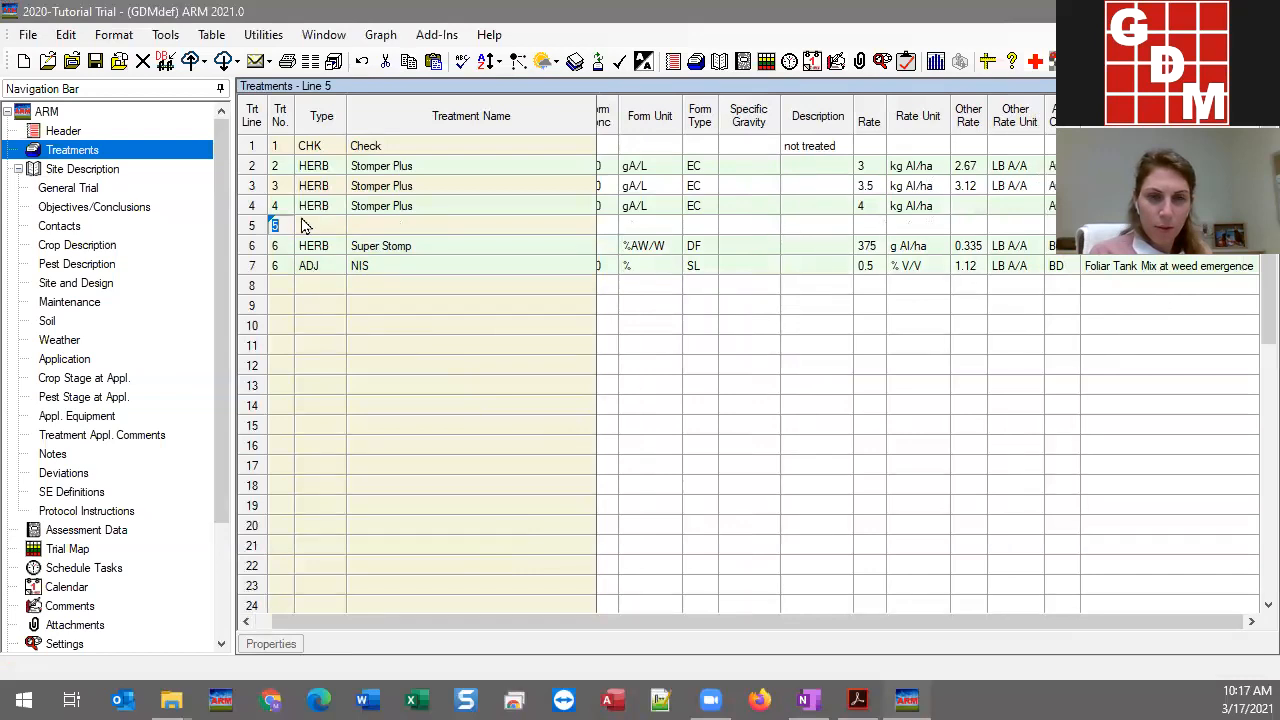
{"action": "left_click", "coordinate": [452, 207]}
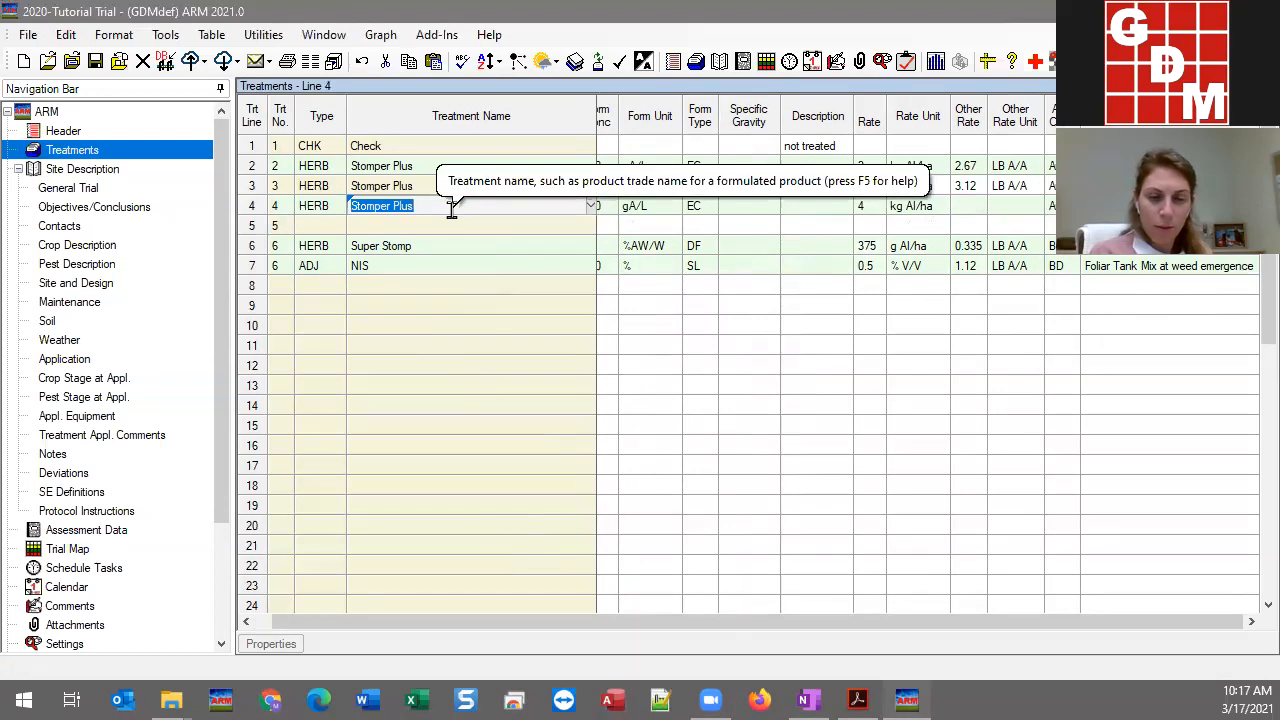
{"action": "left_click", "coordinate": [392, 228]}
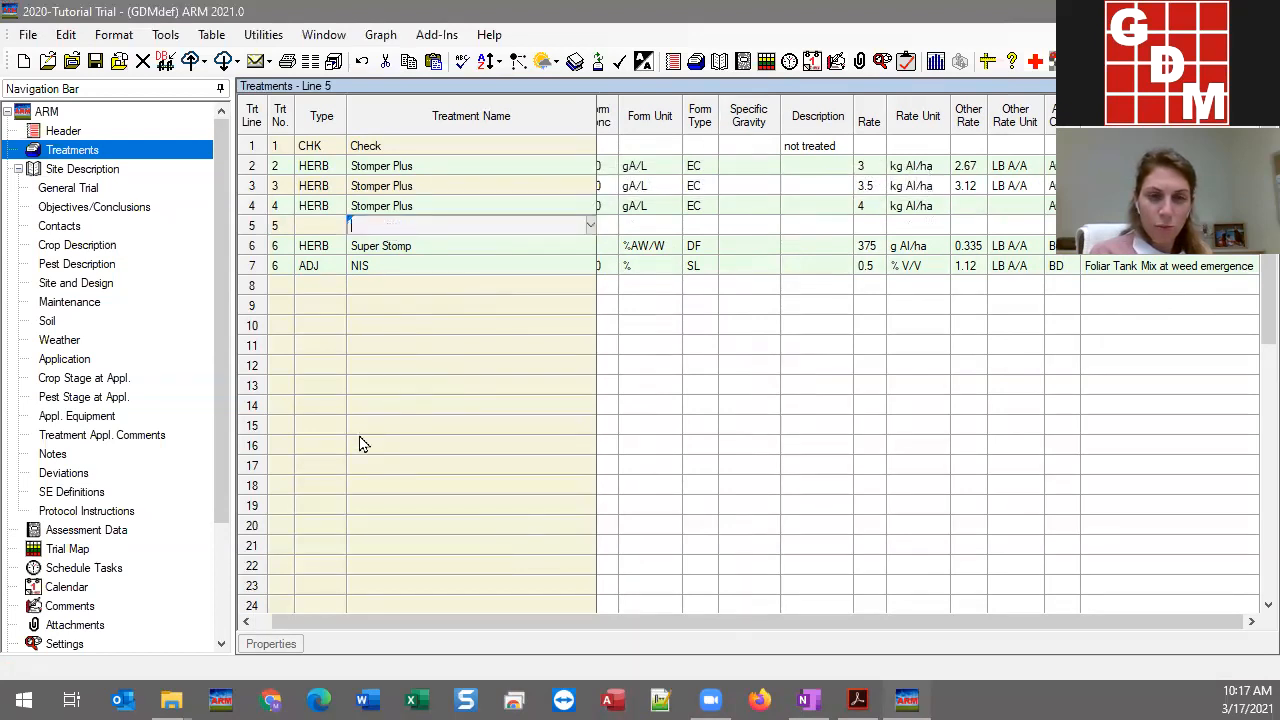
{"action": "type", "text": "\""}
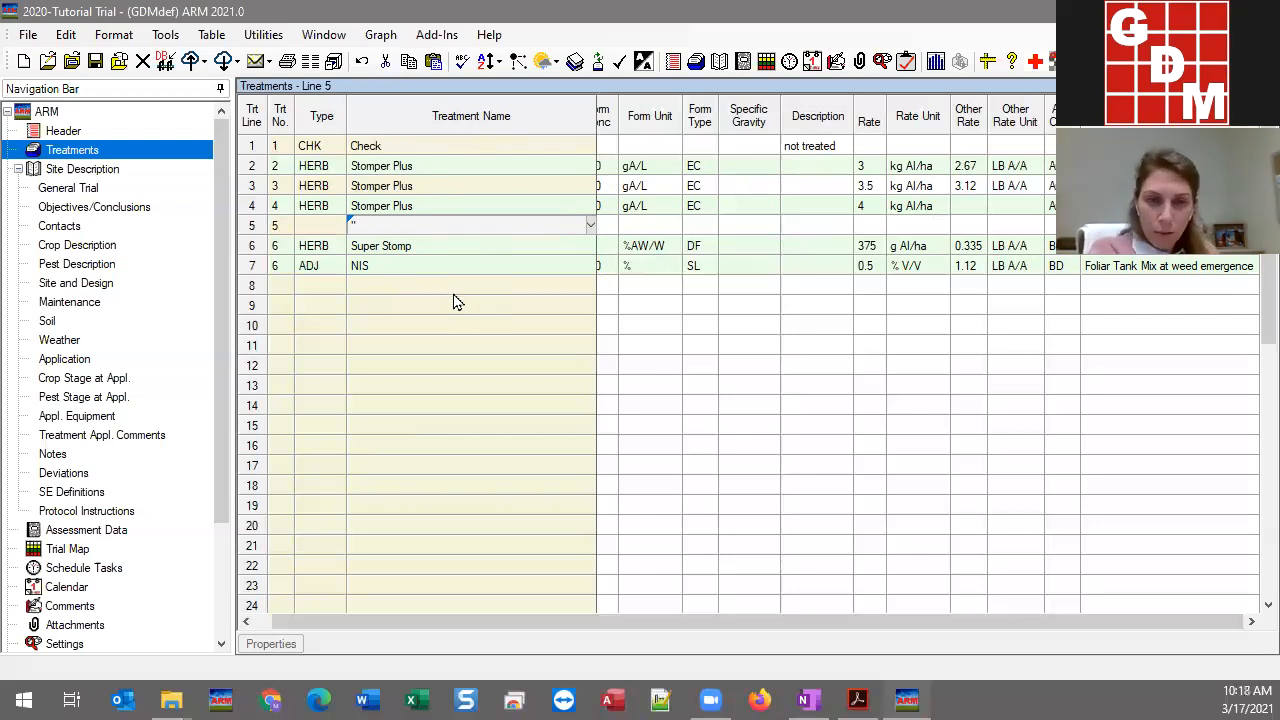
{"action": "key", "text": "Tab"}
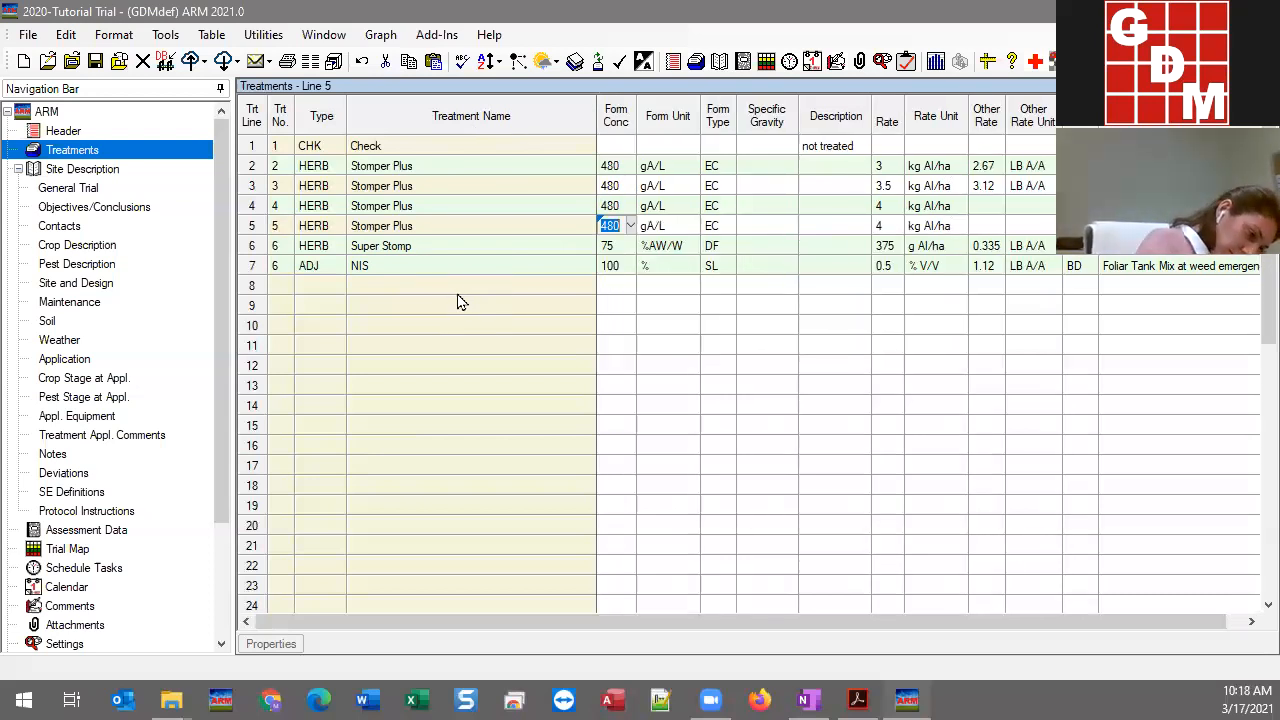
Set the rate of treatment 5 to 4.5, keeping the rate unit kg AI/ha
{"action": "left_click", "coordinate": [250, 207]}
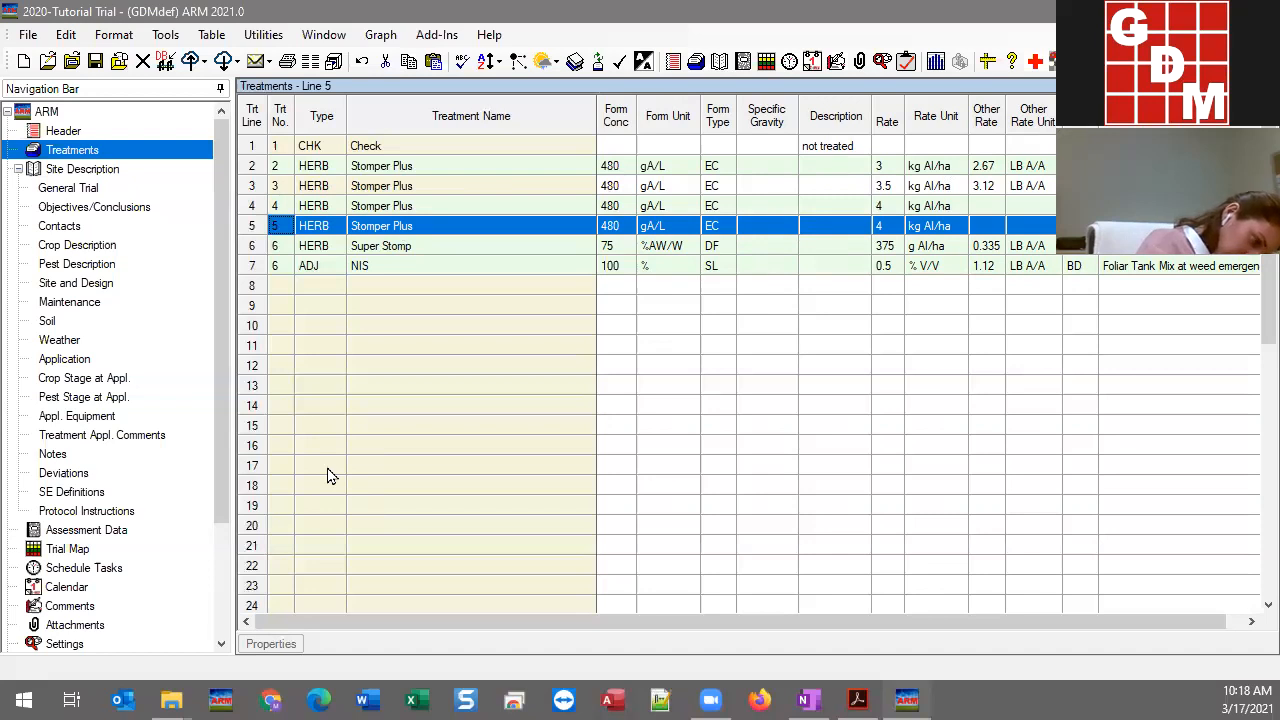
{"action": "left_click", "coordinate": [882, 228]}
{"action": "type", "text": "4.5"}
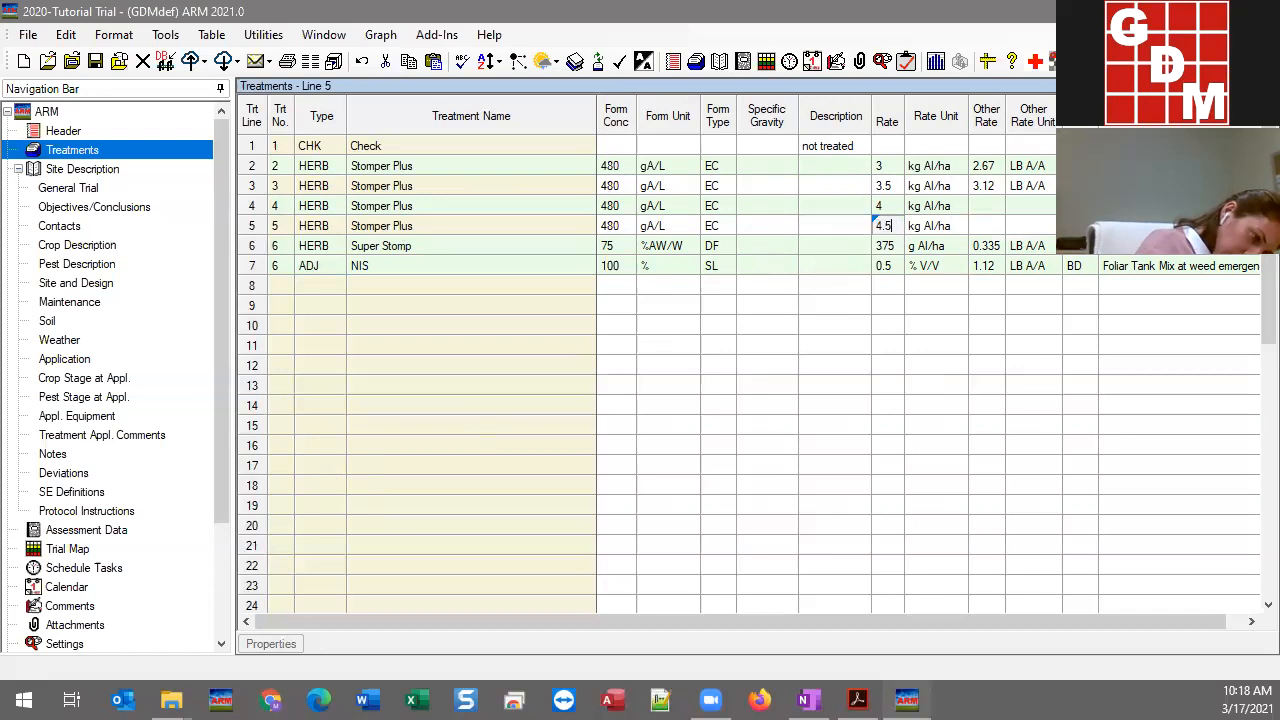
{"action": "key", "text": "Tab"}
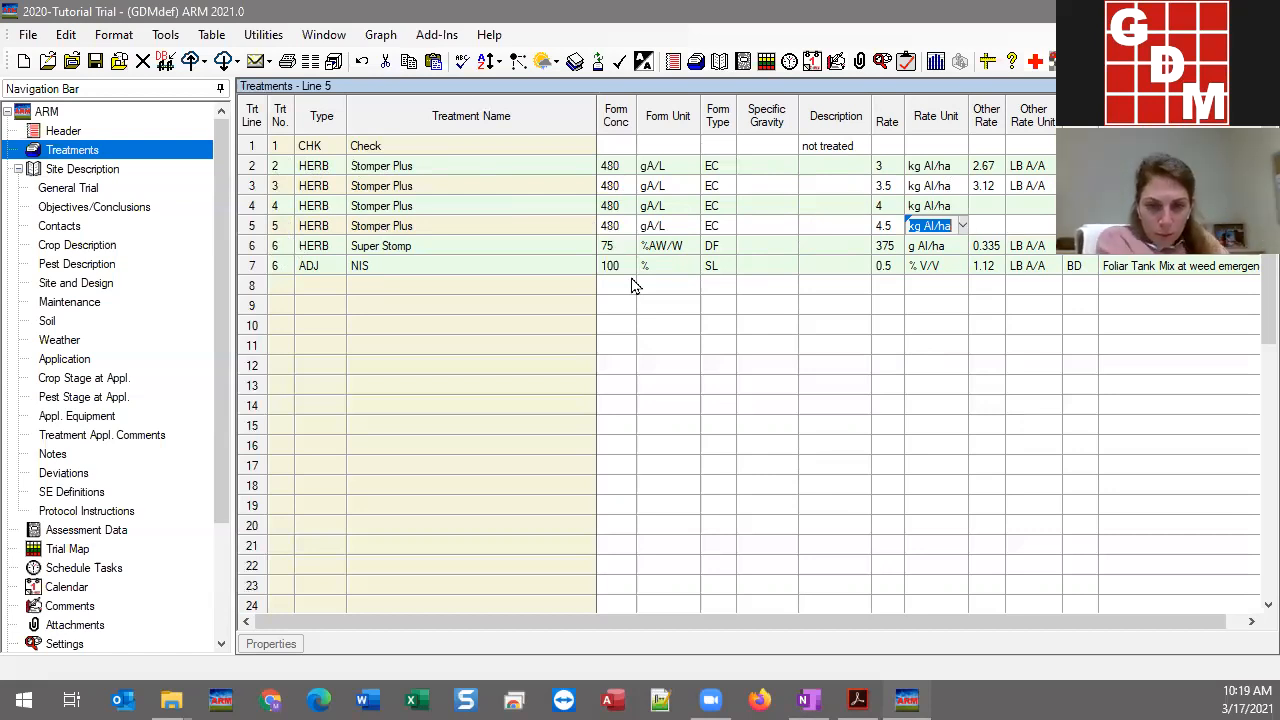
Insert treatment separators so that a blank line divides each treatment from the next
{"action": "key", "text": "alt+F3"}
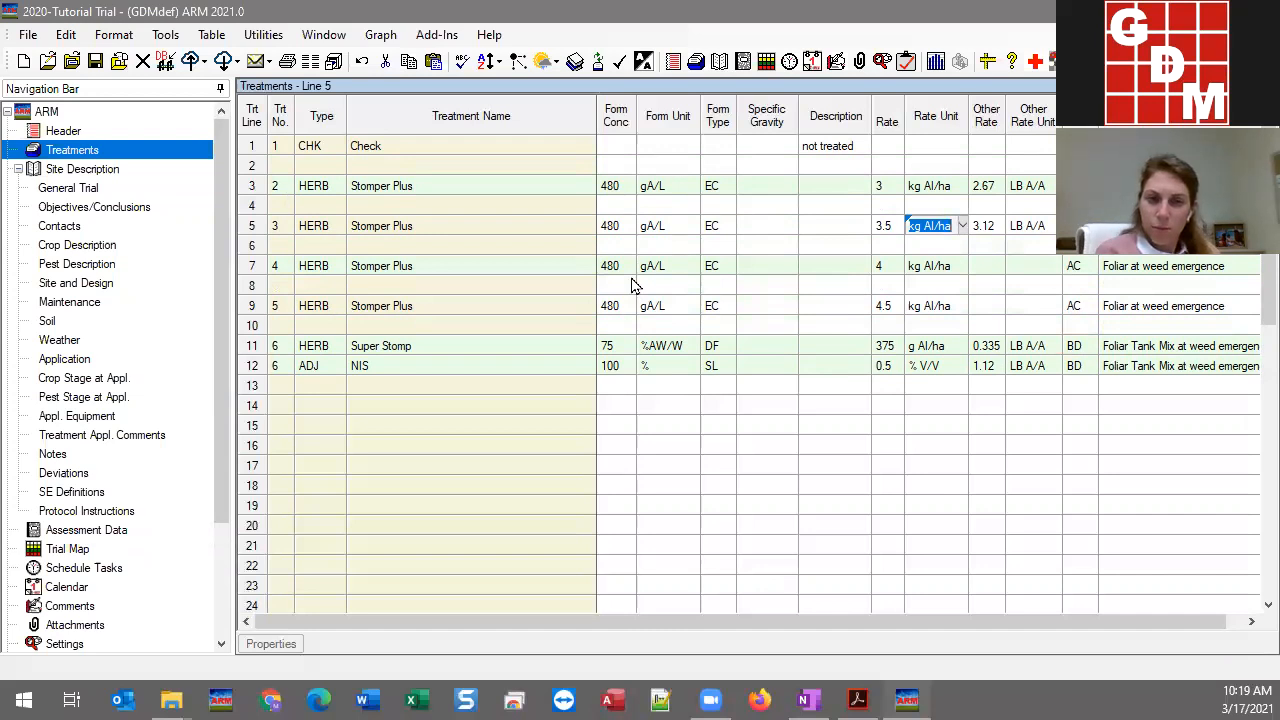
{"action": "left_click", "coordinate": [418, 168]}
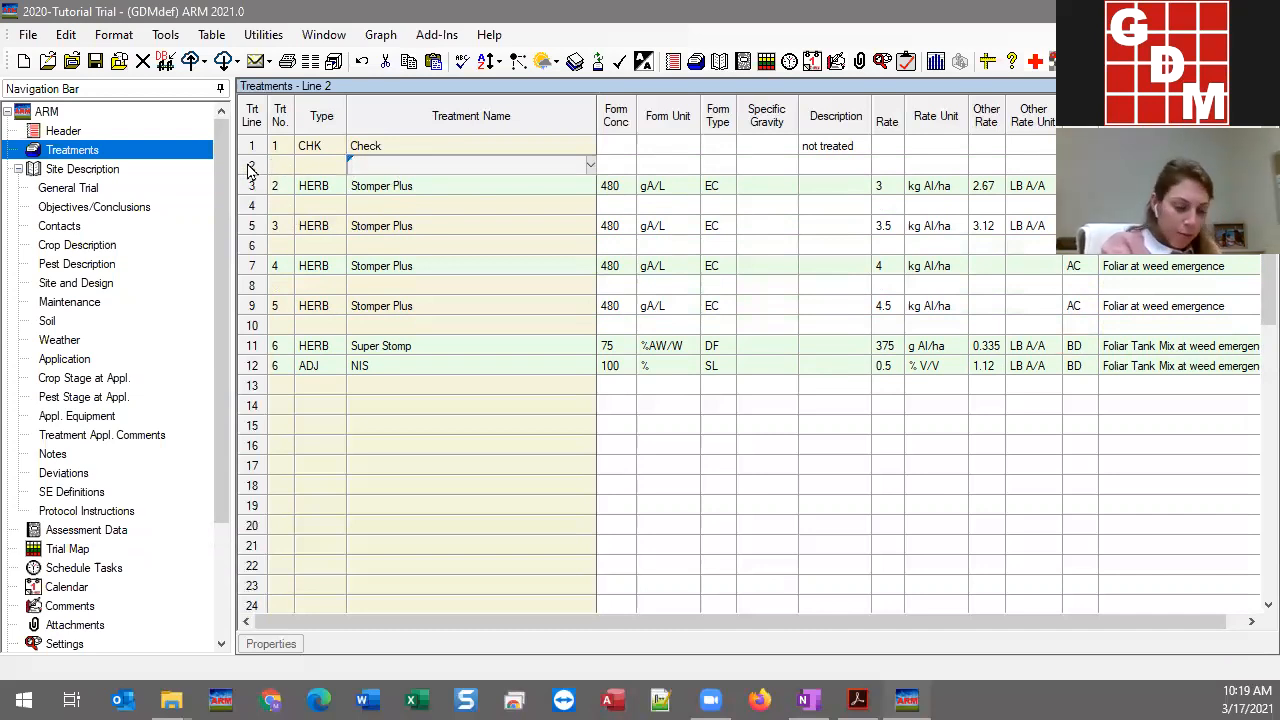
{"action": "left_click", "coordinate": [440, 430]}
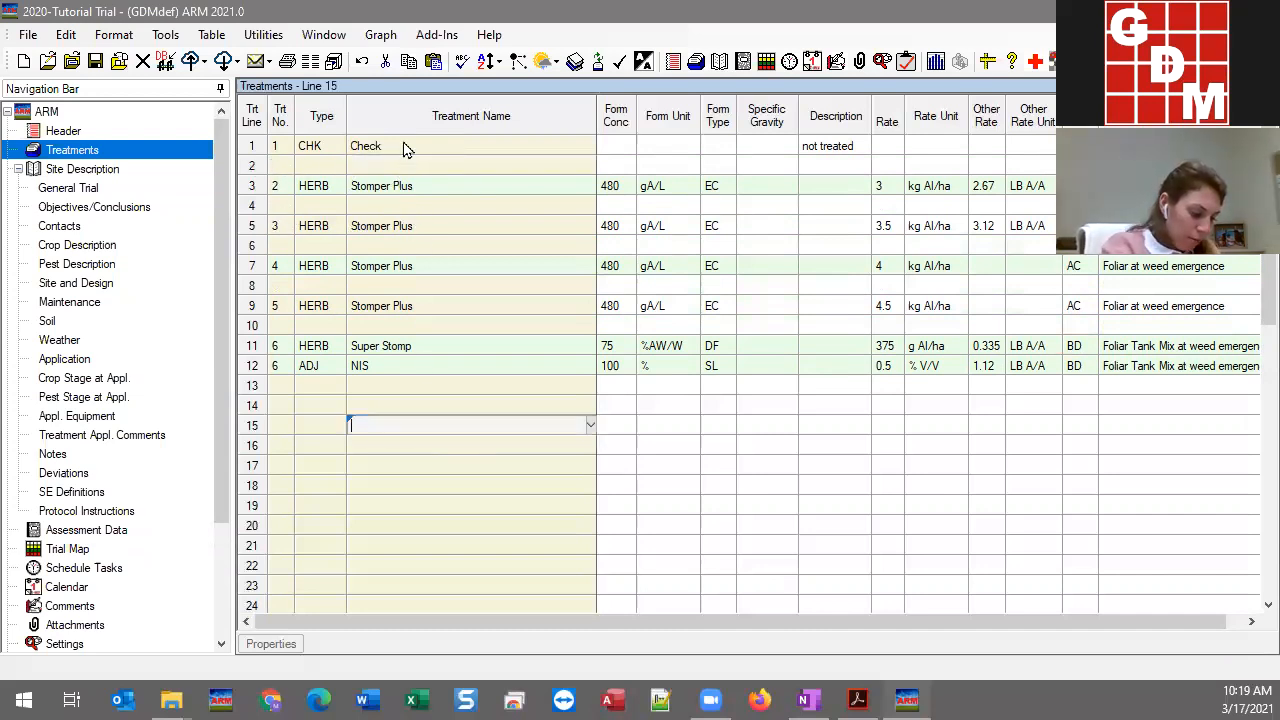
{"action": "left_click", "coordinate": [397, 404]}
{"action": "right_click", "coordinate": [397, 402]}
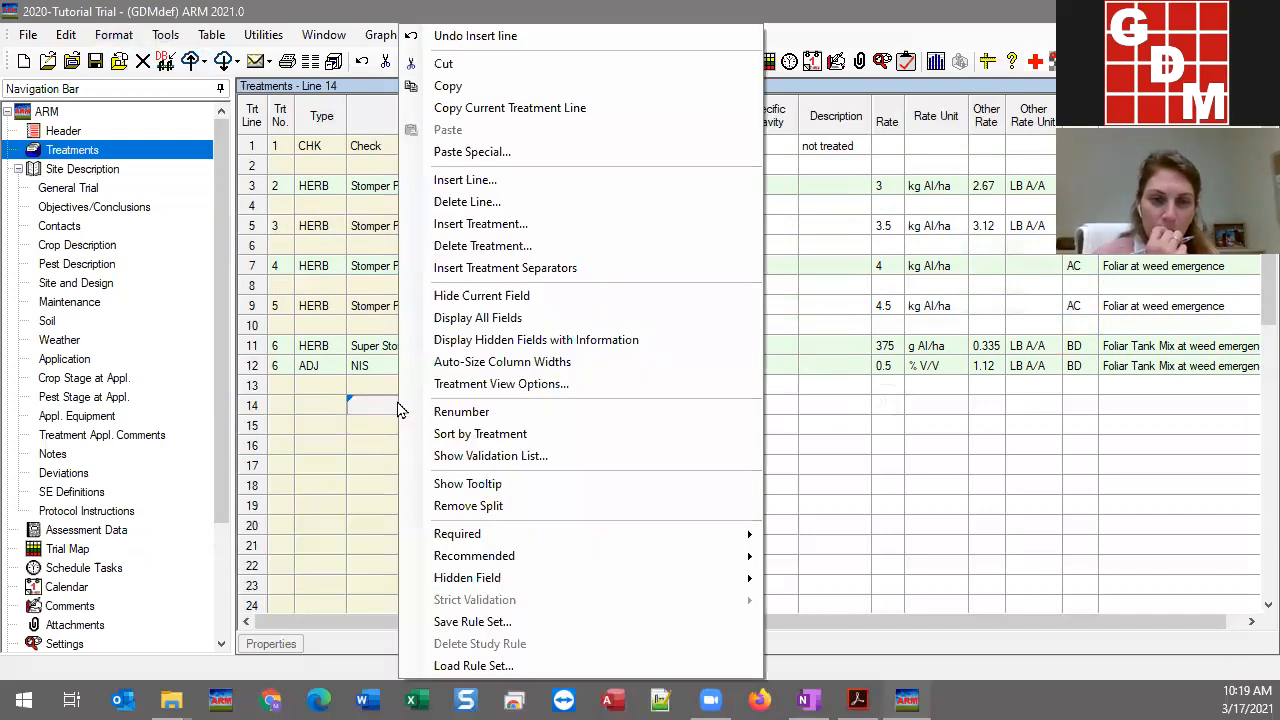
{"action": "left_click", "coordinate": [466, 270]}
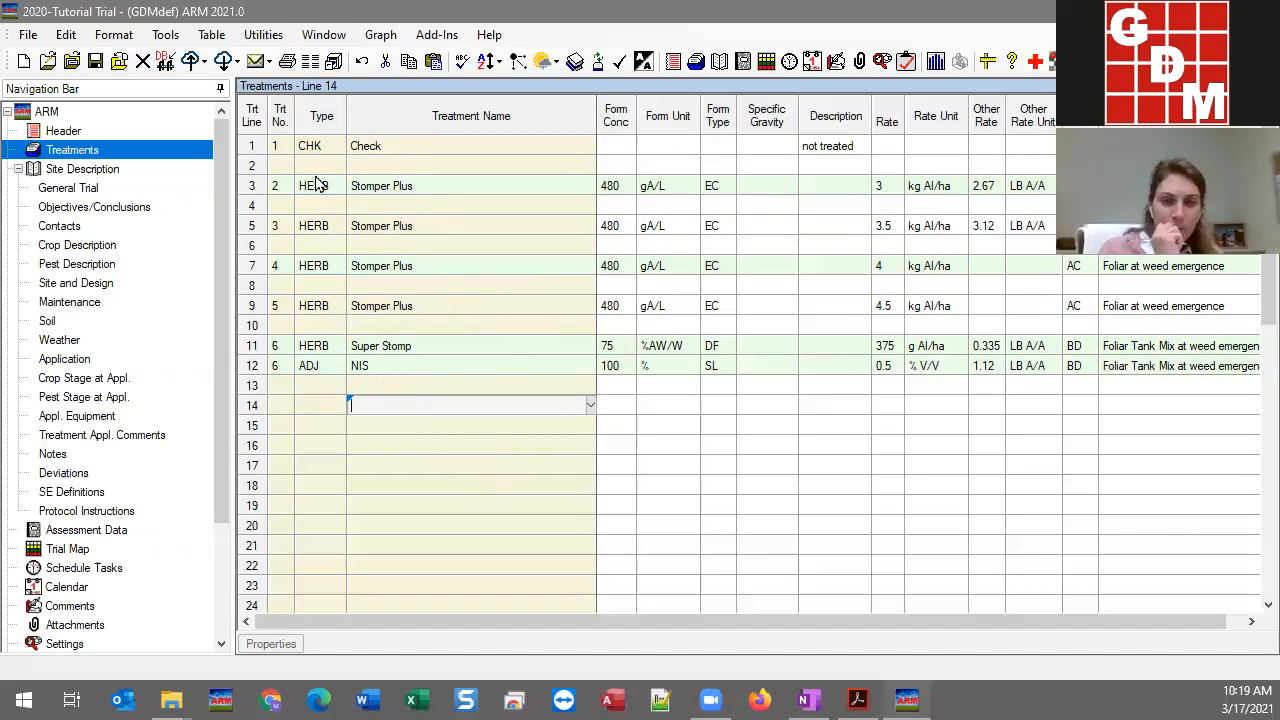
{"action": "left_click", "coordinate": [58, 131]}
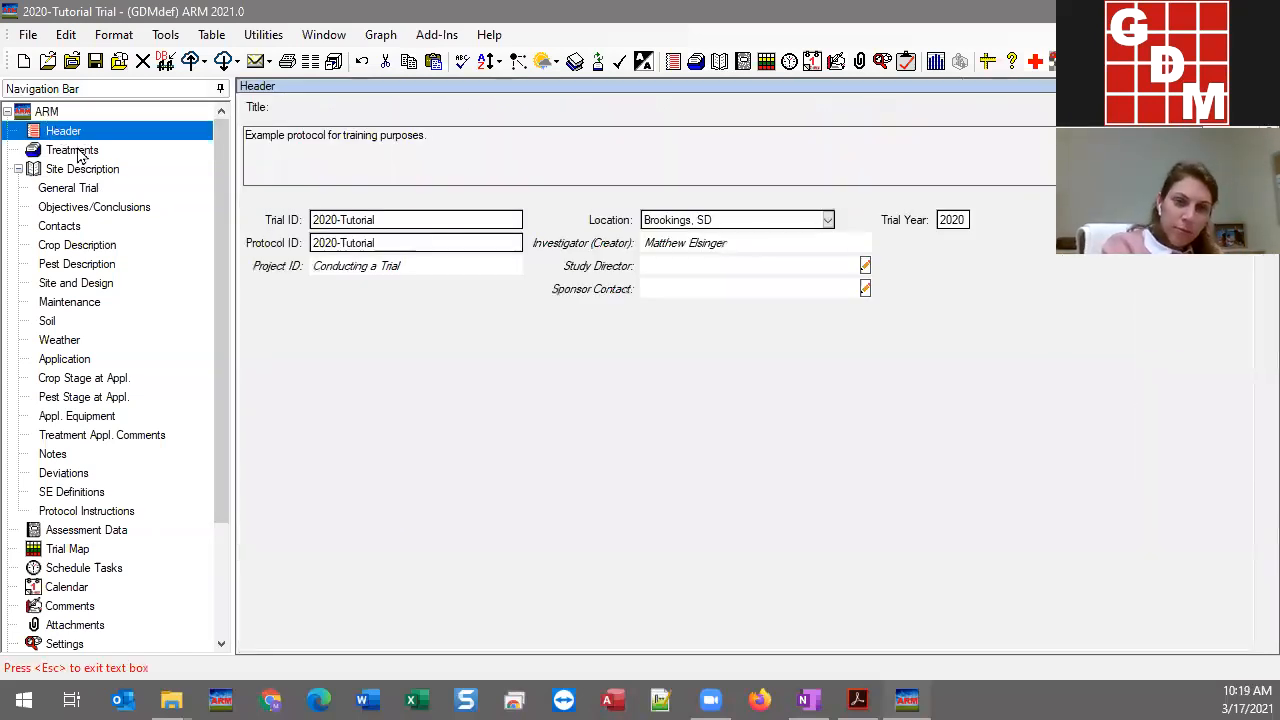
{"action": "left_click", "coordinate": [80, 152]}
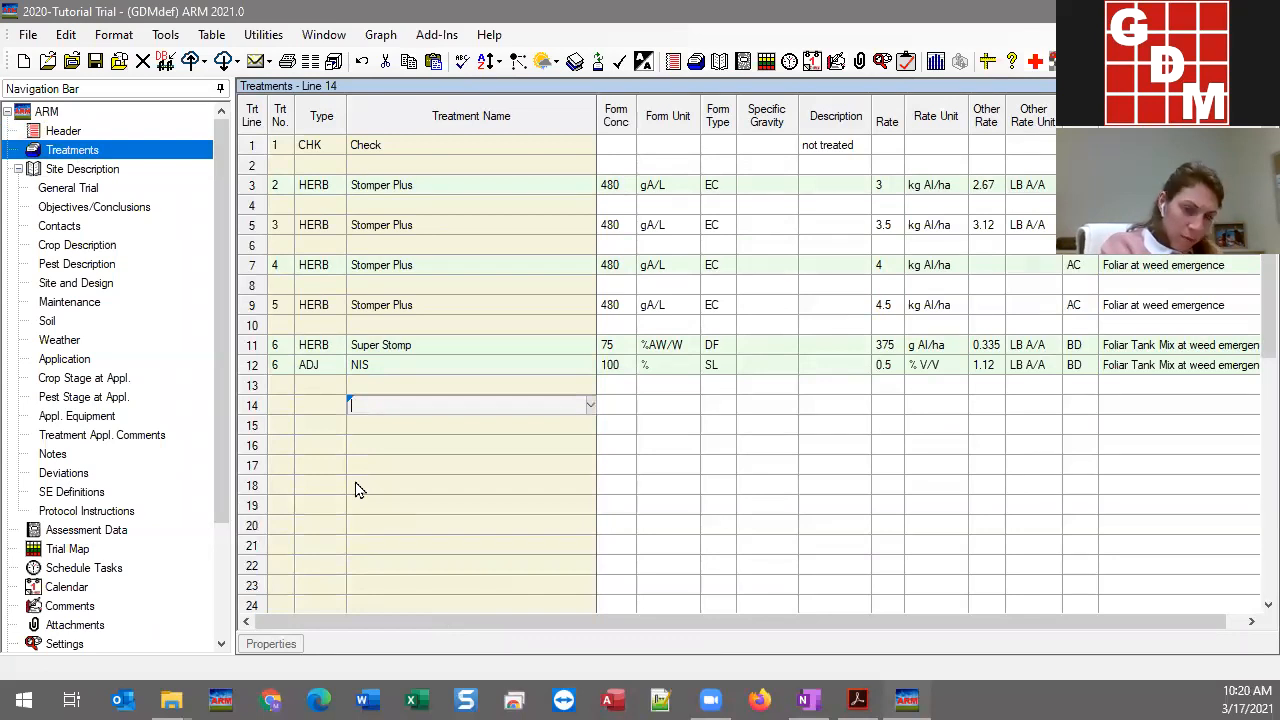
{"action": "left_click", "coordinate": [270, 166]}
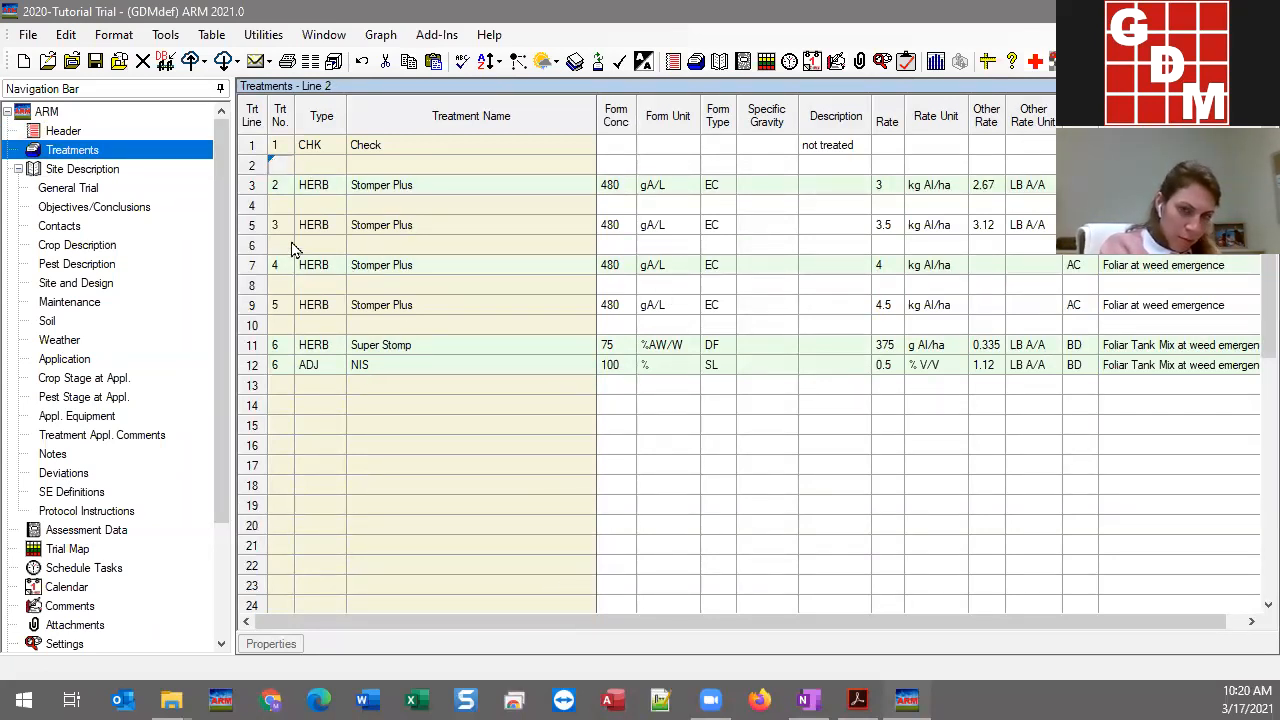
Assign the blank line below treatment 2 to treatment number 2 and set its type to ADJ (Adjuvant)
{"action": "left_click", "coordinate": [280, 207]}
{"action": "type", "text": "2"}
{"action": "key", "text": "Tab"}
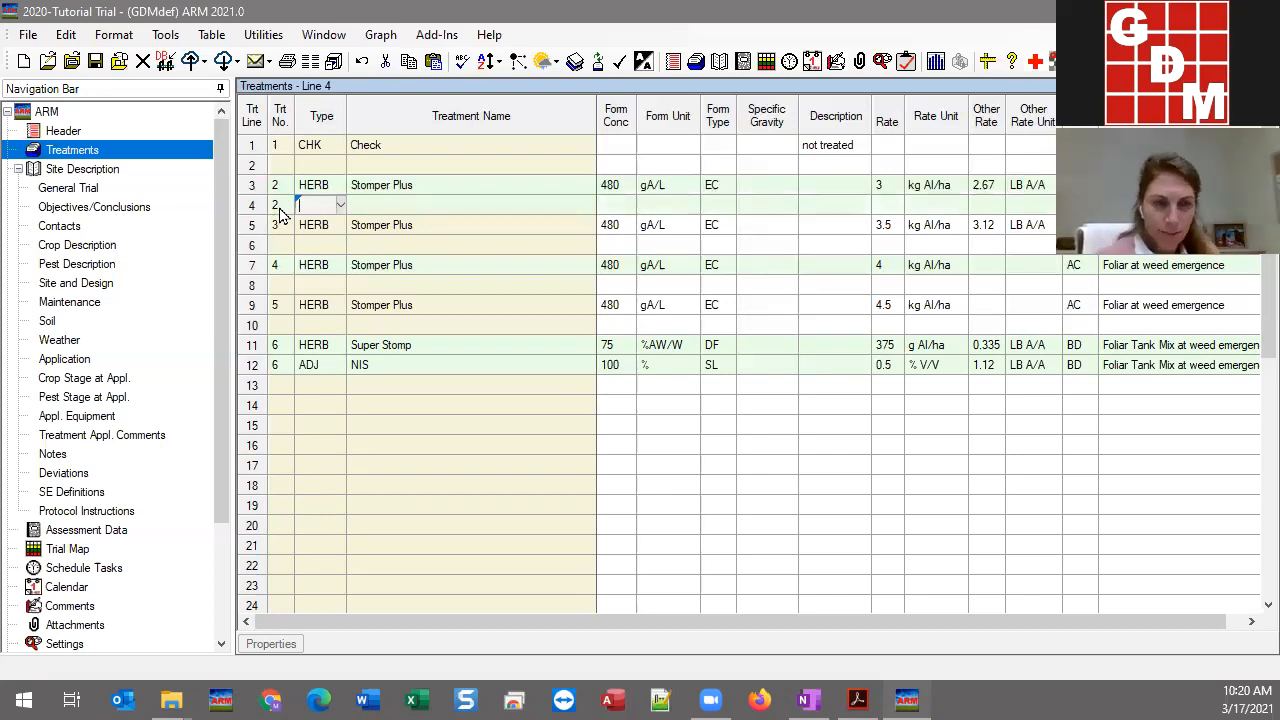
{"action": "left_click", "coordinate": [276, 207]}
{"action": "left_click", "coordinate": [323, 207]}
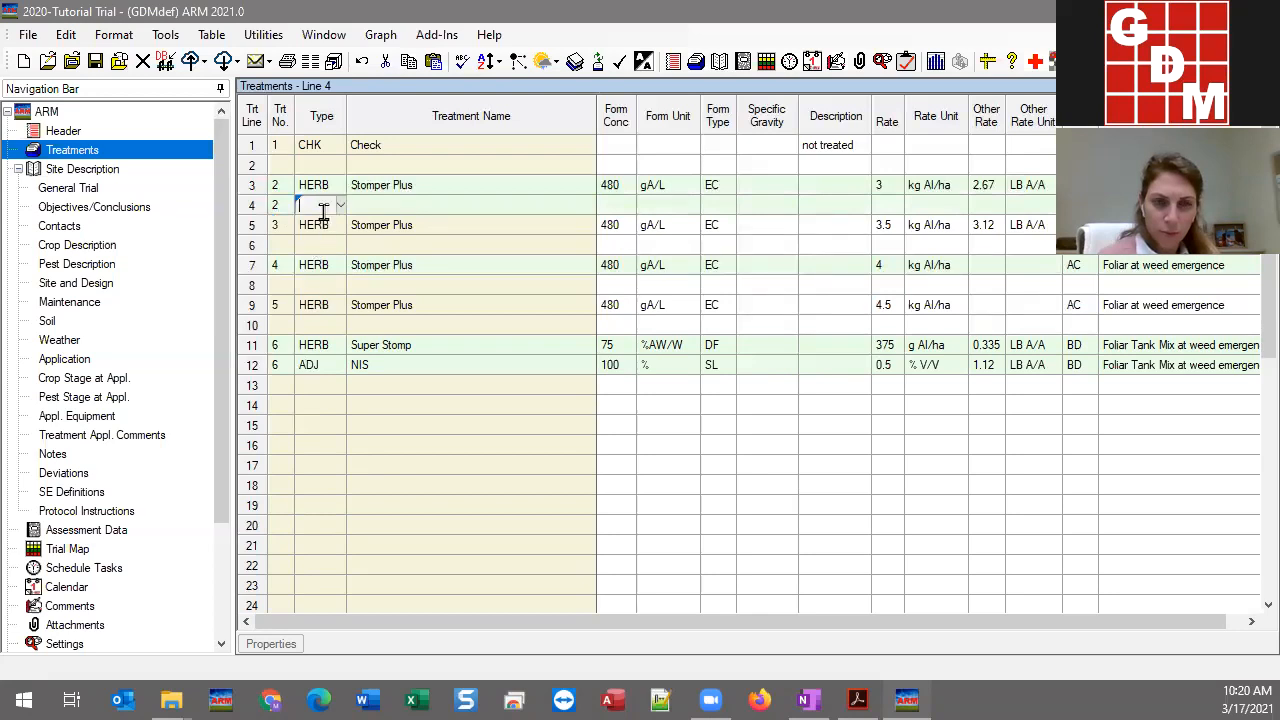
{"action": "left_click", "coordinate": [340, 206]}
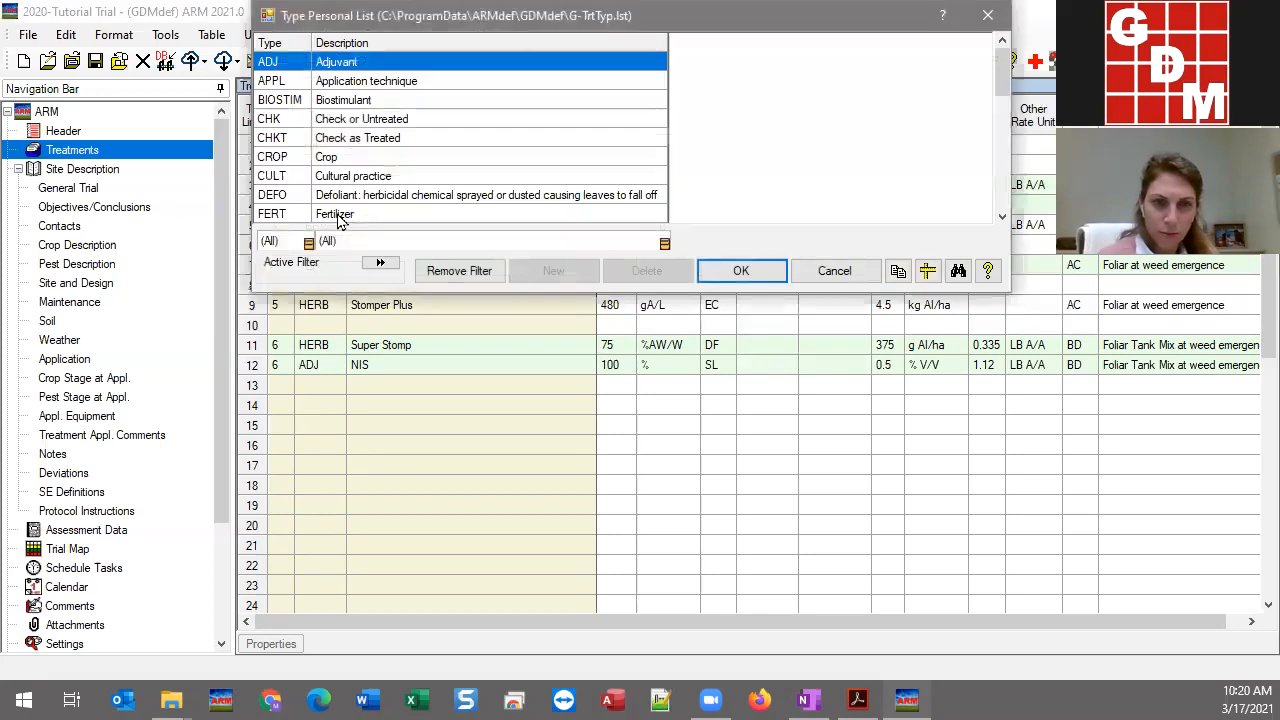
{"action": "double_click", "coordinate": [335, 63]}
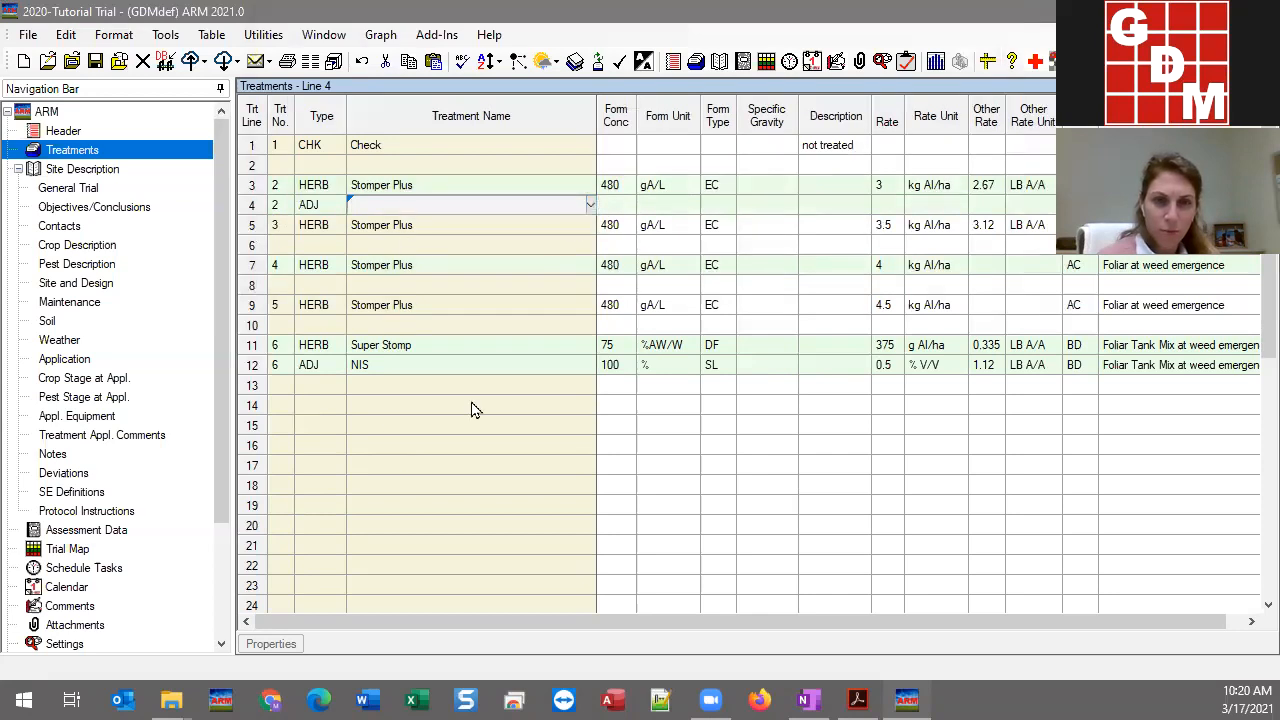
Choose NIS from the treatment name list for the new adjuvant line of treatment 2
{"action": "key", "text": "alt+Down"}
{"action": "left_click", "coordinate": [316, 120]}
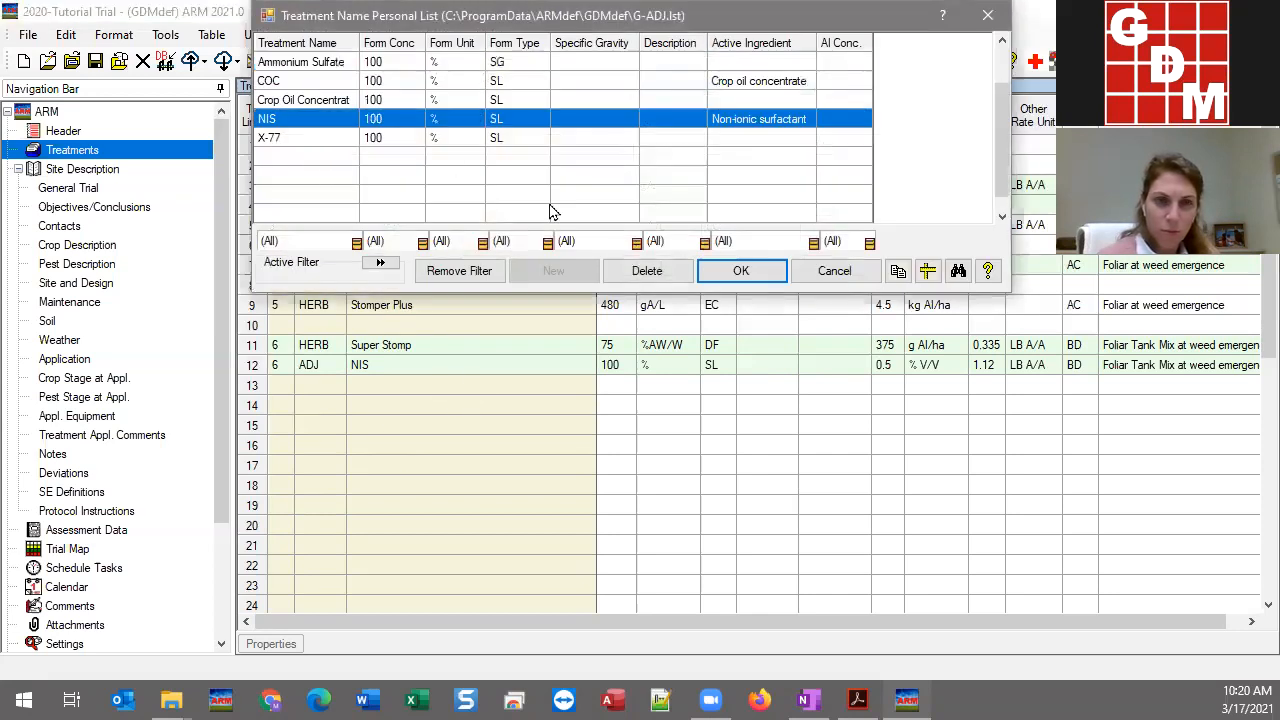
{"action": "left_click", "coordinate": [741, 271]}
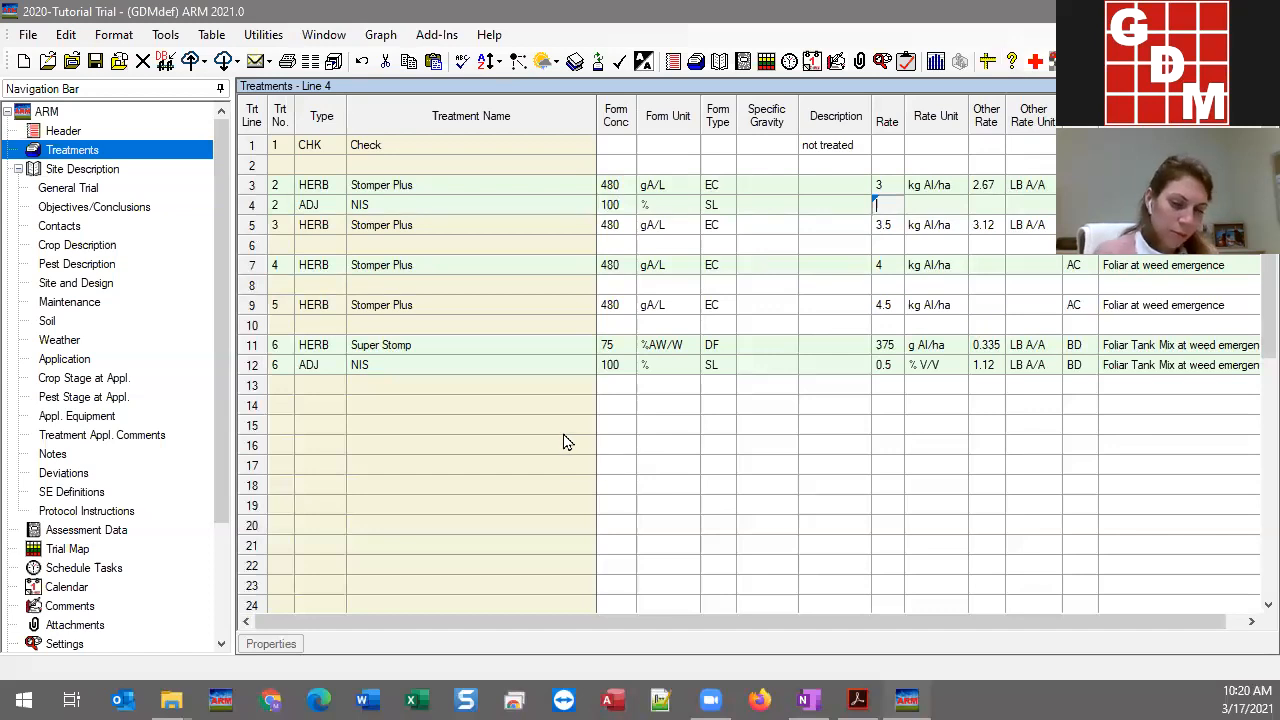
Insert the missing separator line between treatments 2 and 3
{"action": "key", "text": "Insert"}
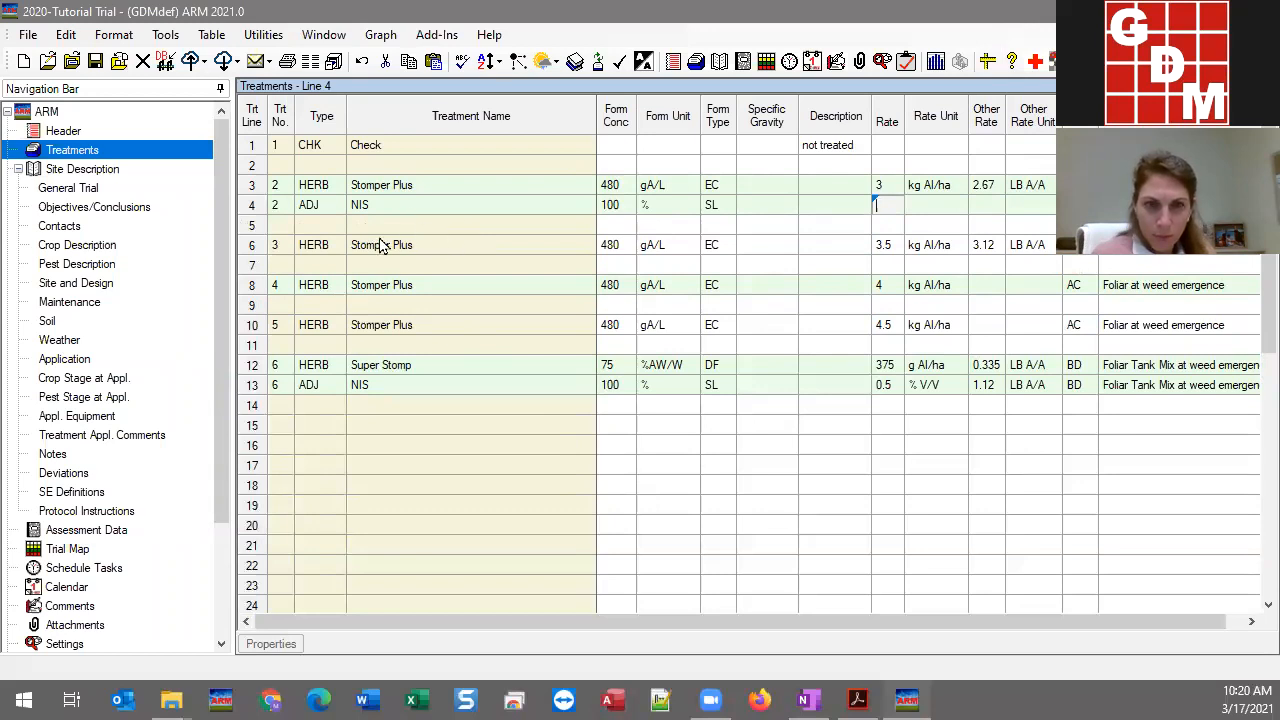
{"action": "right_click", "coordinate": [479, 205]}
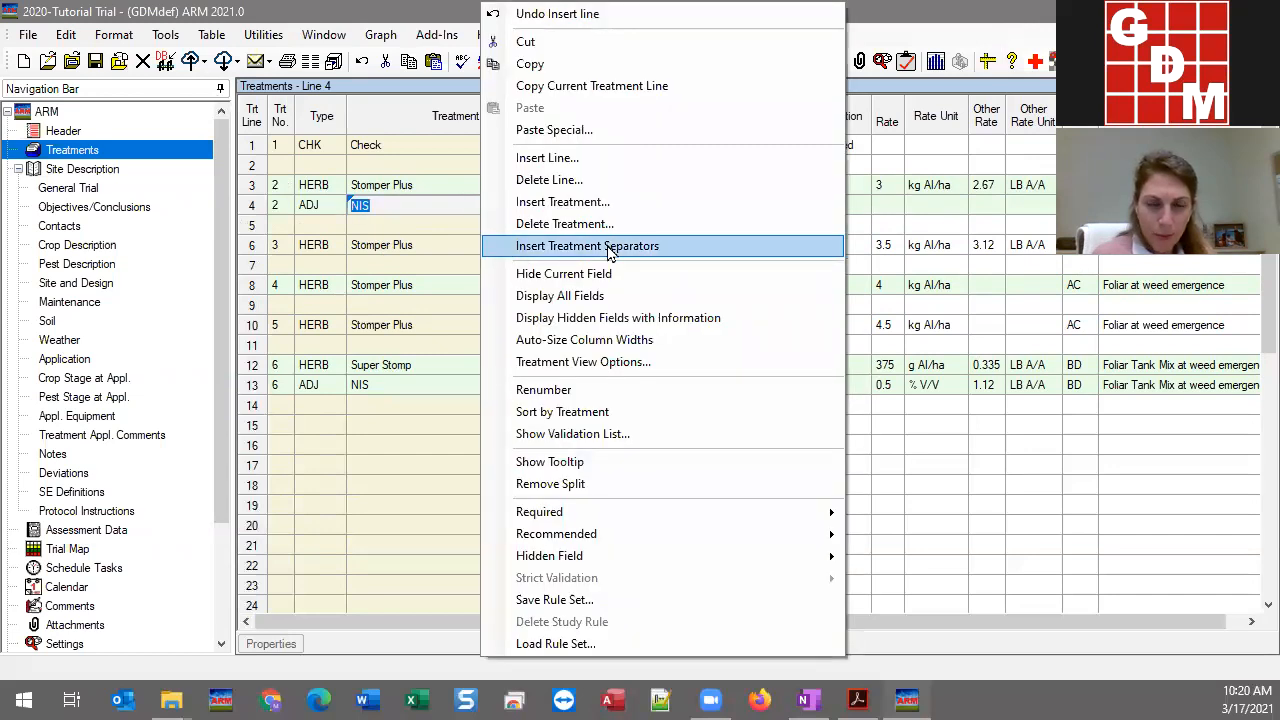
{"action": "left_click", "coordinate": [423, 226]}
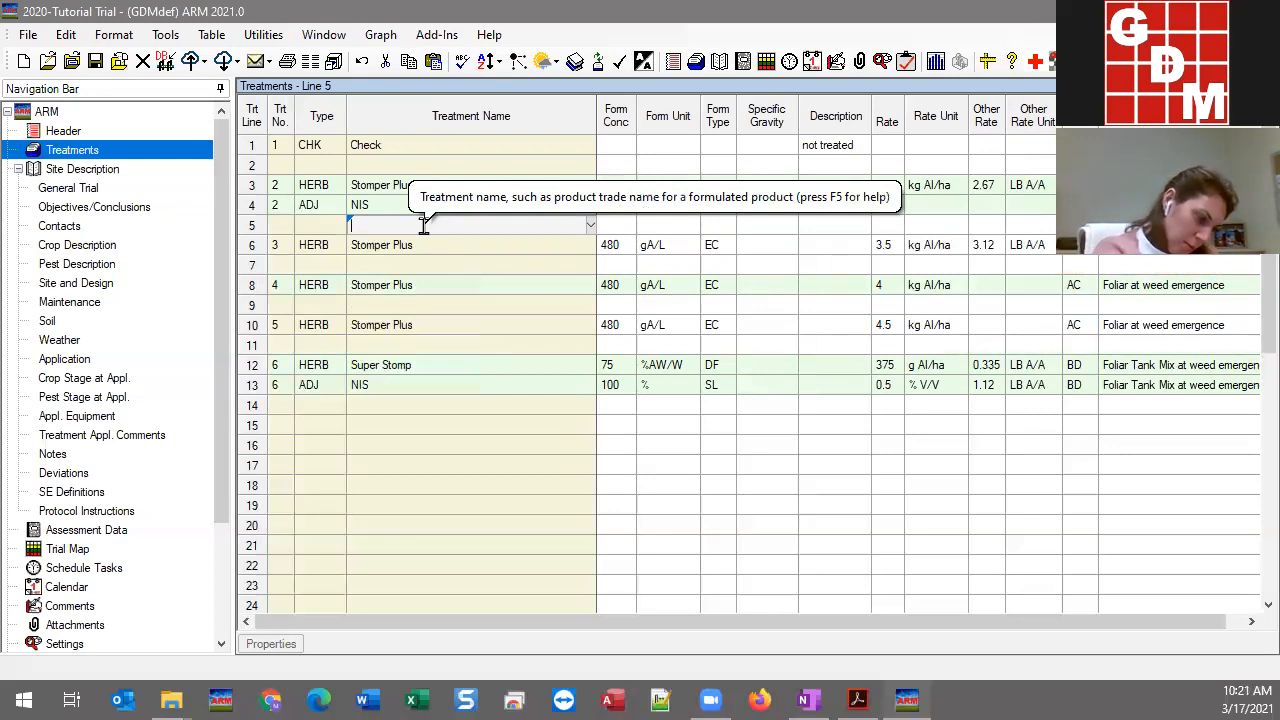
Preview the Trial Treatments report at 125% zoom and examine how its treatment table is laid out
{"action": "left_click", "coordinate": [287, 61]}
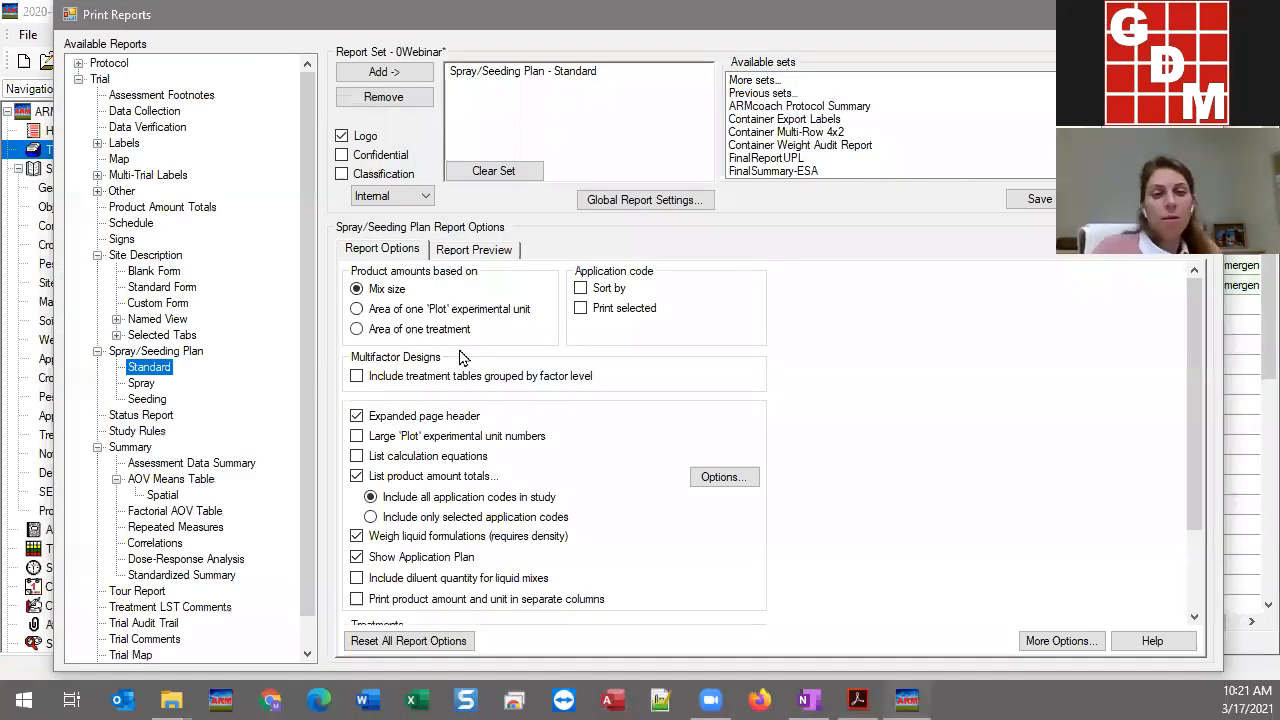
{"action": "scroll", "coordinate": [291, 313], "scroll_direction": "down", "scroll_amount": 1}
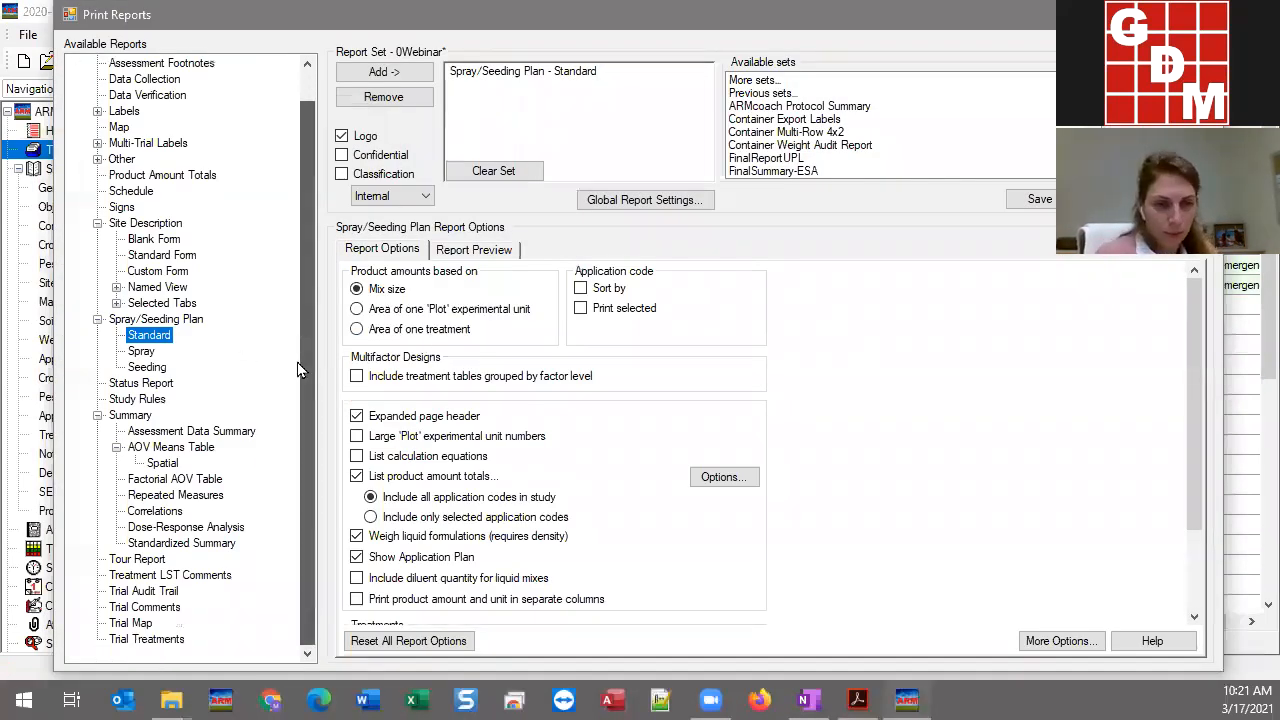
{"action": "left_click", "coordinate": [140, 640]}
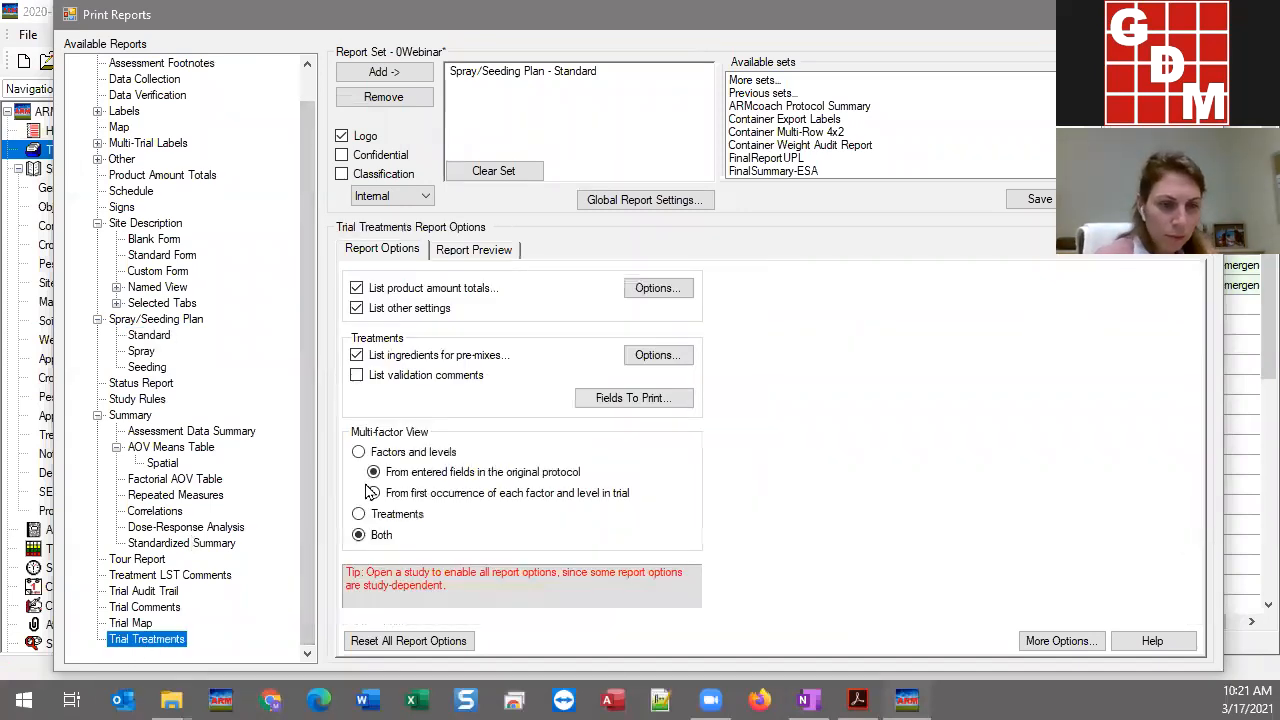
{"action": "left_click", "coordinate": [497, 252]}
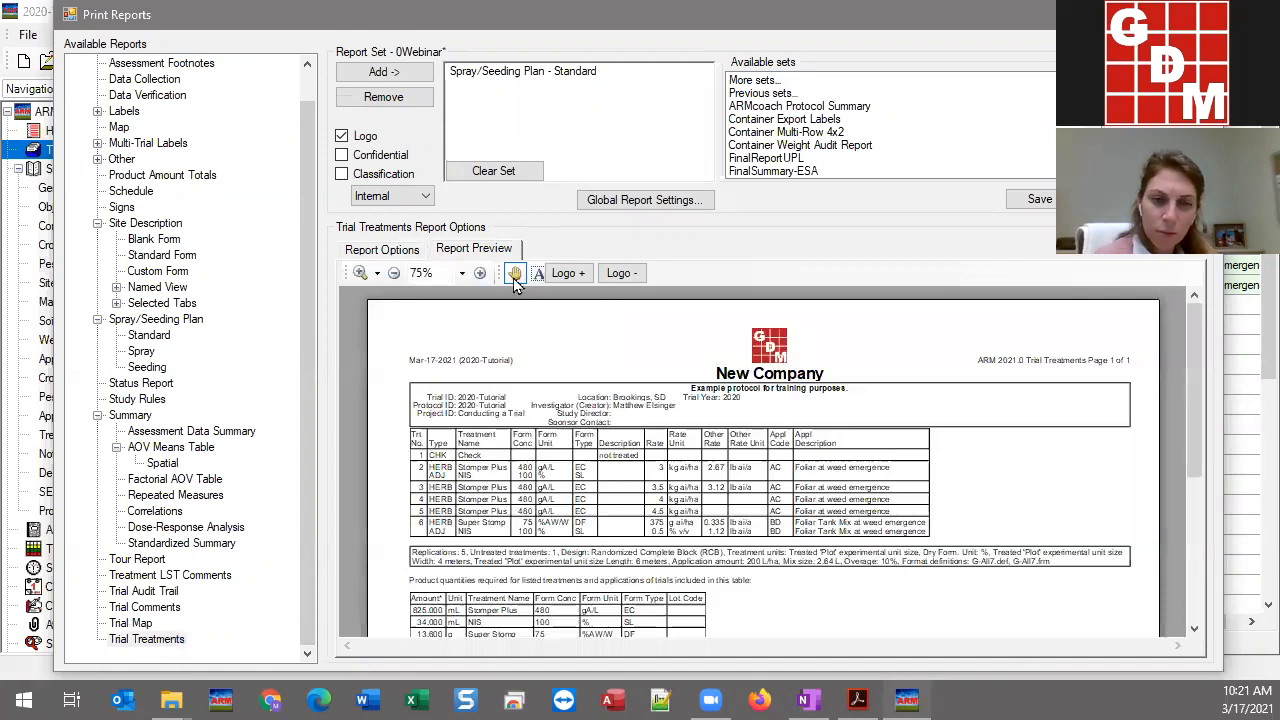
{"action": "left_click", "coordinate": [480, 273]}
{"action": "left_click", "coordinate": [480, 273]}
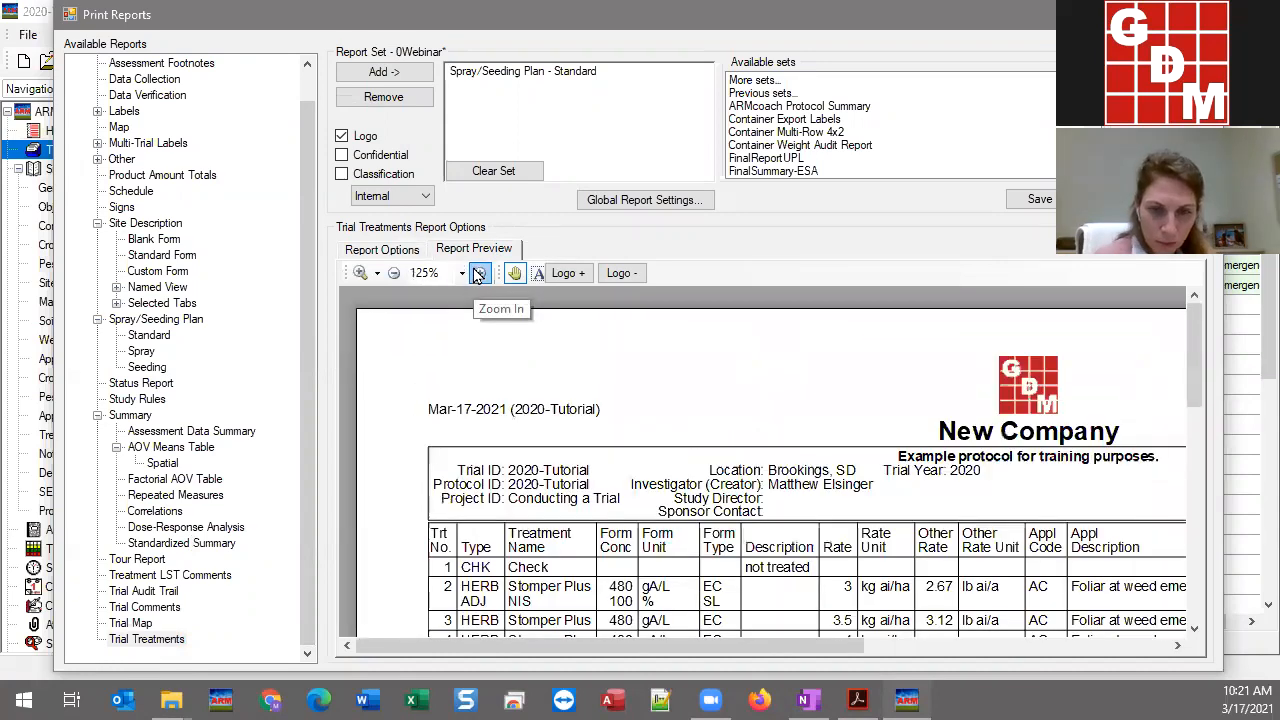
{"action": "left_click_drag", "start_coordinate": [586, 528], "coordinate": [494, 381]}
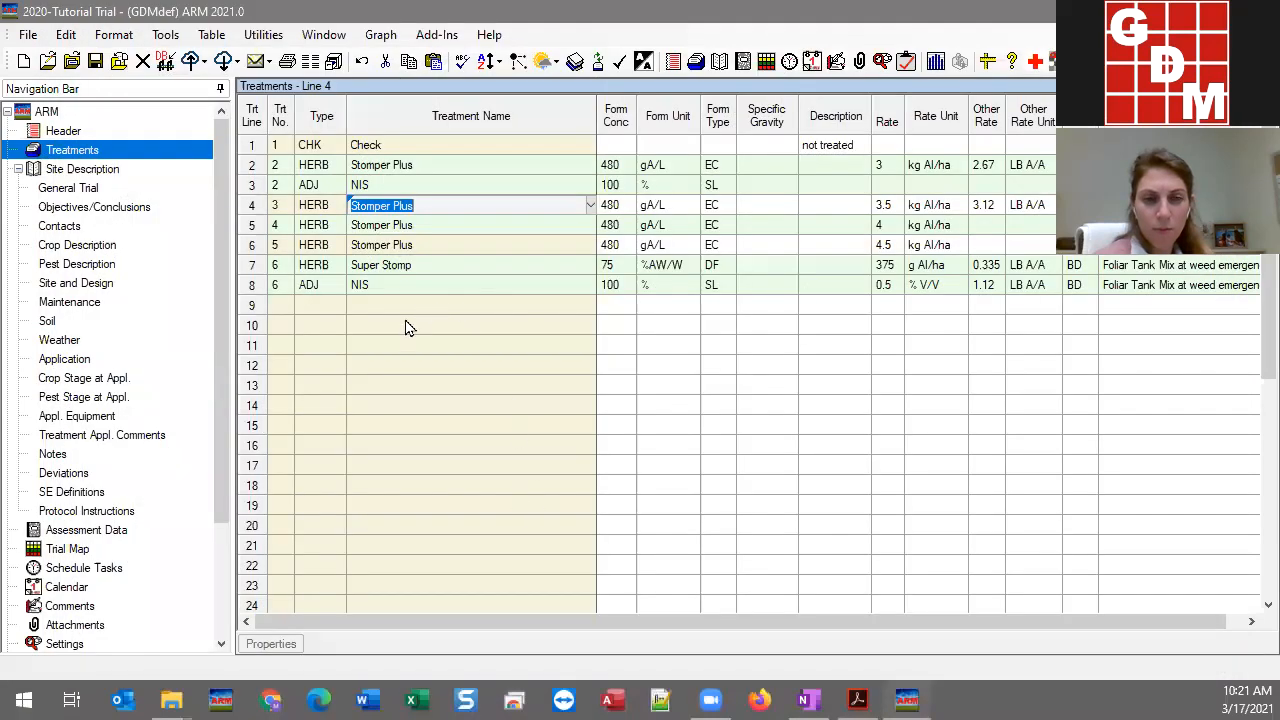
Insert the treatment separators again in the treatments table and select the type of the NIS line in treatment 2
{"action": "left_click", "coordinate": [403, 326]}
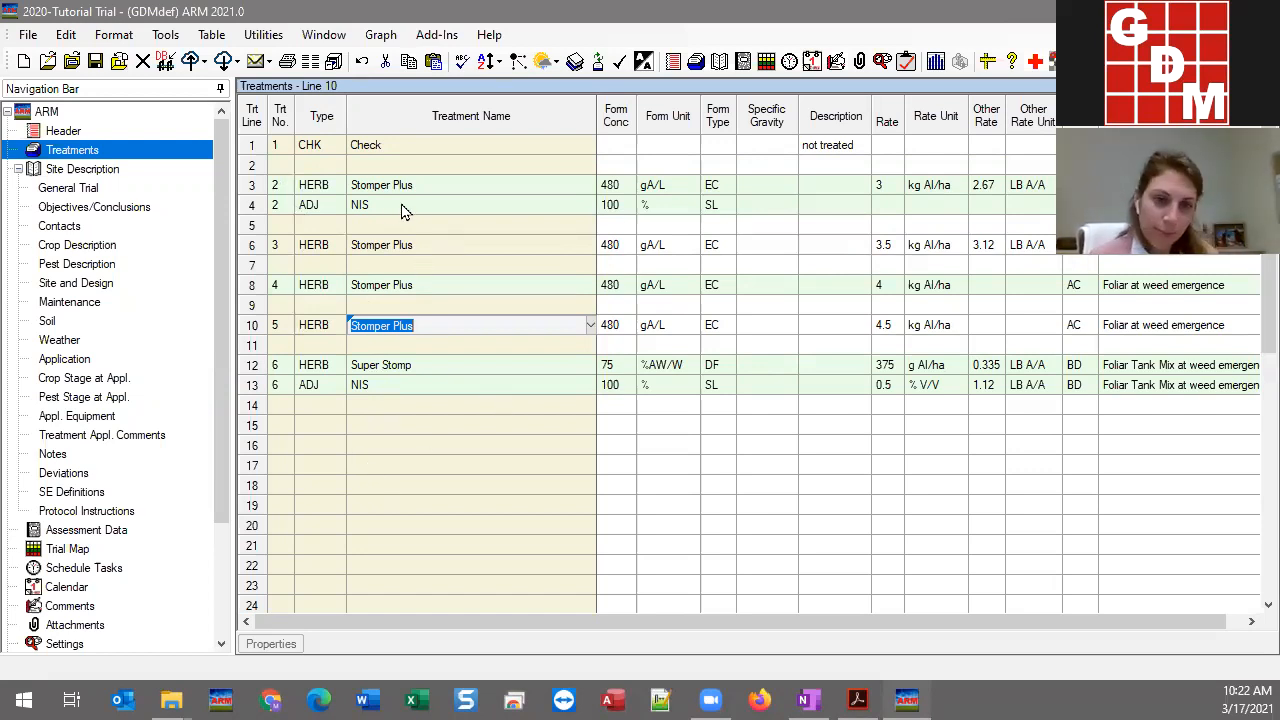
{"action": "left_click", "coordinate": [310, 207]}
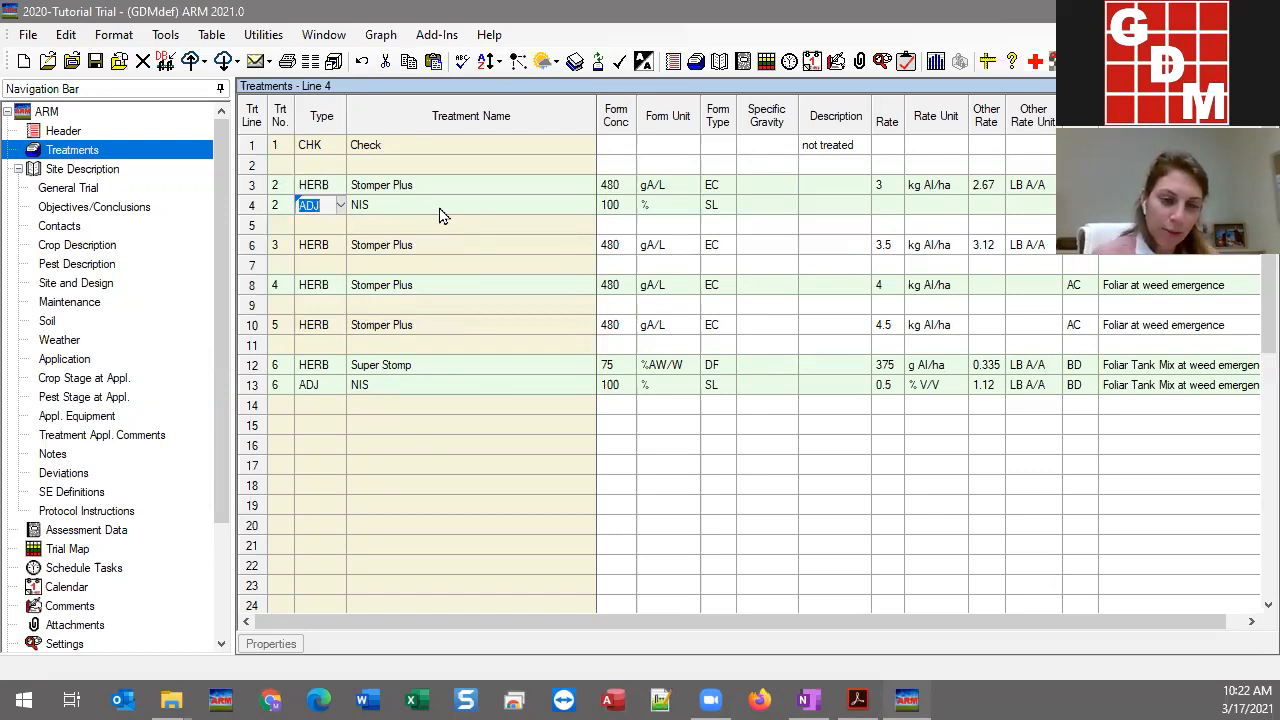
{"action": "left_click", "coordinate": [414, 245]}
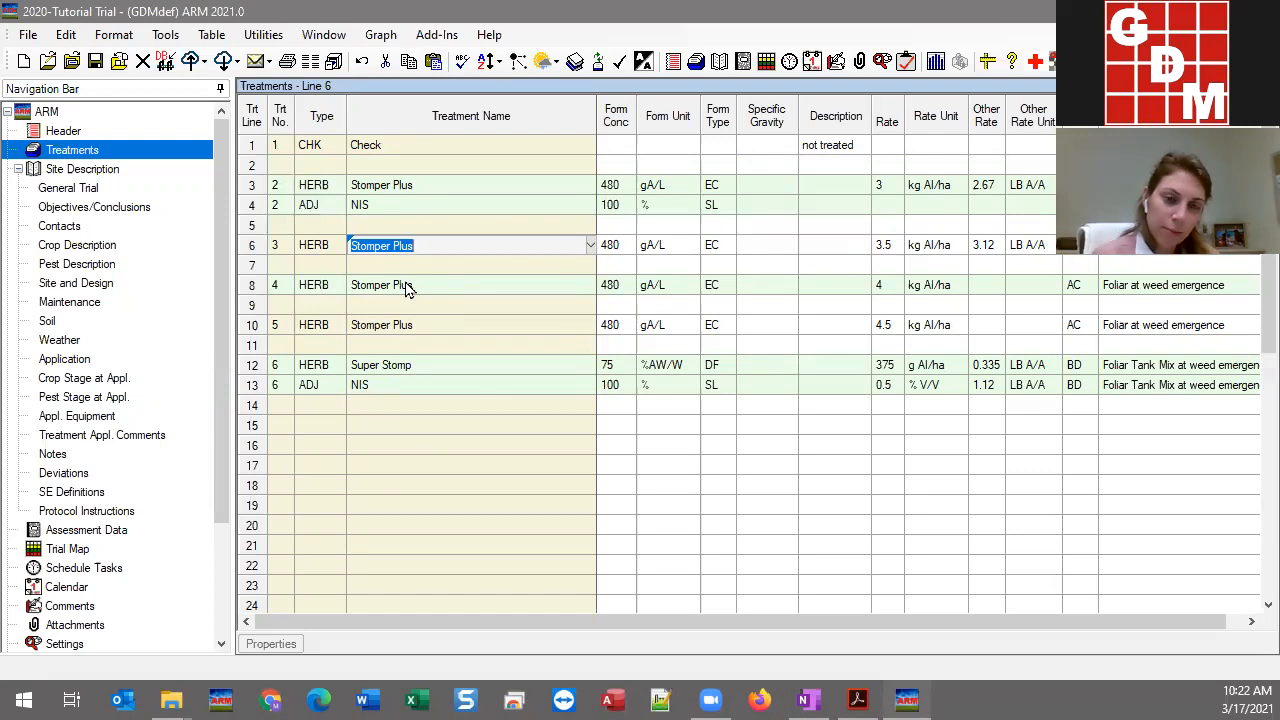
{"action": "left_click", "coordinate": [386, 205]}
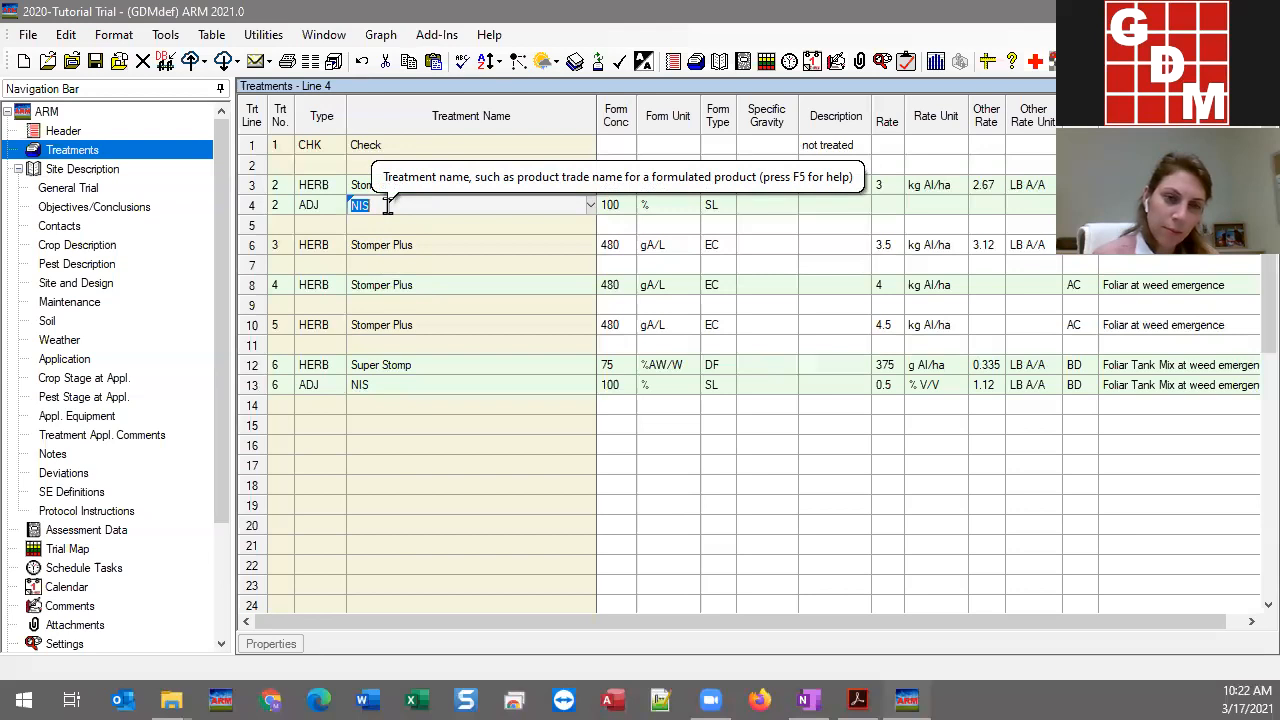
{"action": "left_click", "coordinate": [252, 206]}
{"action": "left_click", "coordinate": [407, 210]}
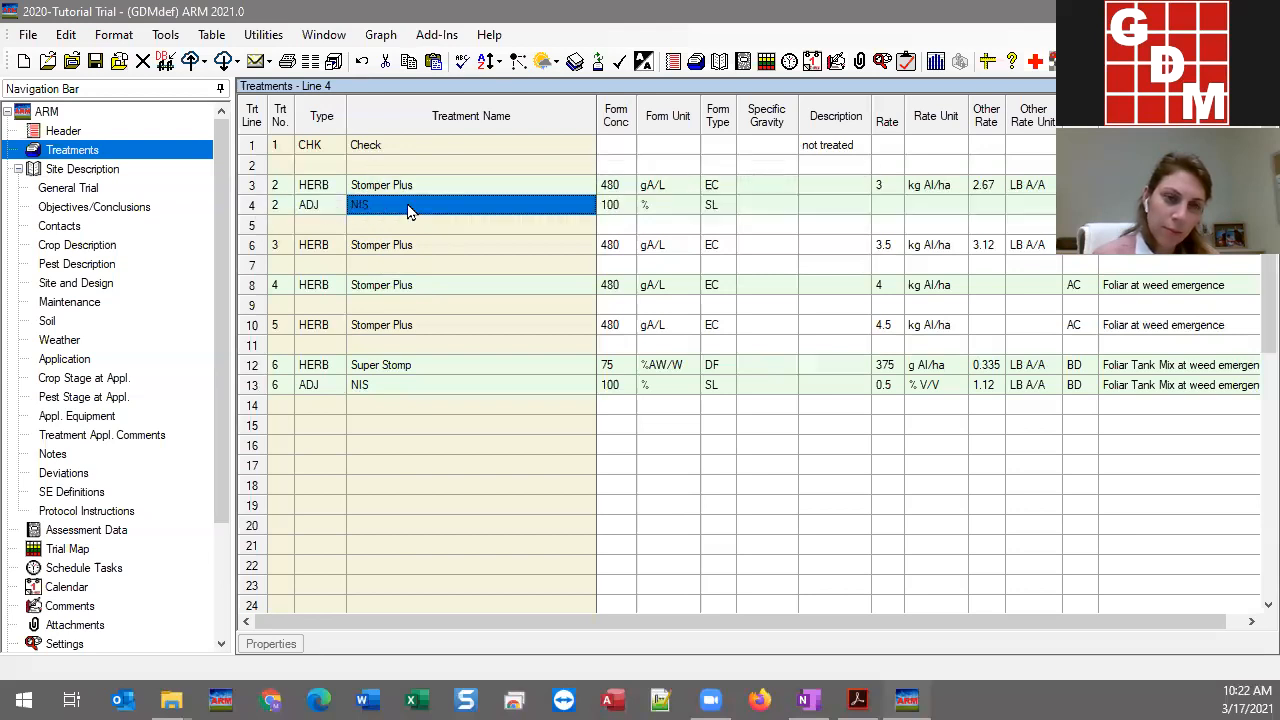
{"action": "left_click", "coordinate": [407, 206]}
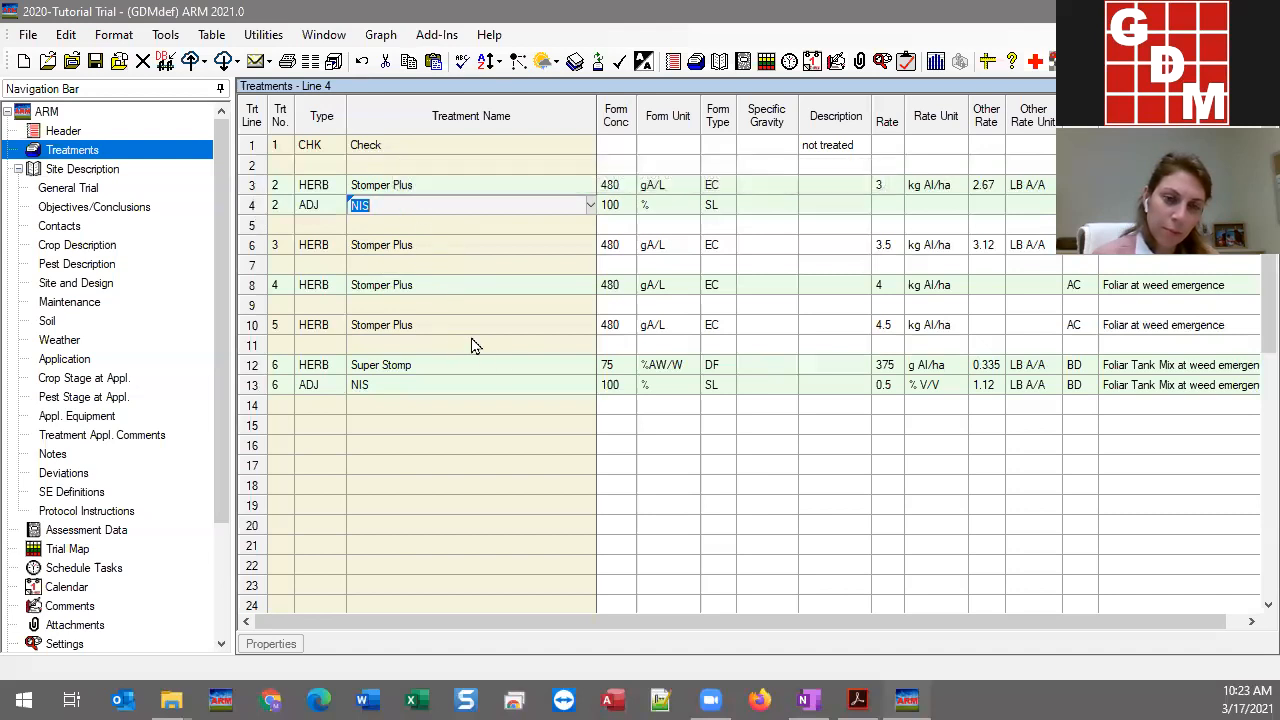
{"action": "left_click", "coordinate": [462, 449]}
Copy the NIS line of treatment 2 as the current treatment line
{"action": "left_click", "coordinate": [392, 206]}
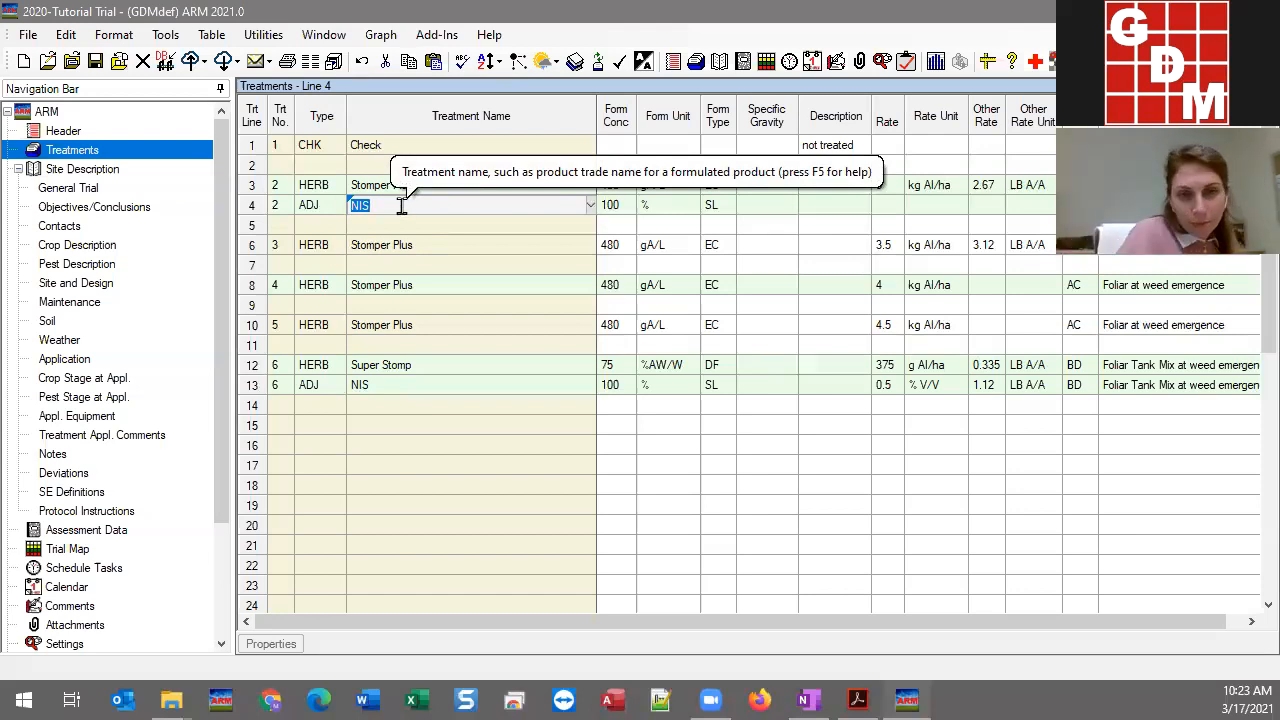
{"action": "right_click", "coordinate": [403, 207]}
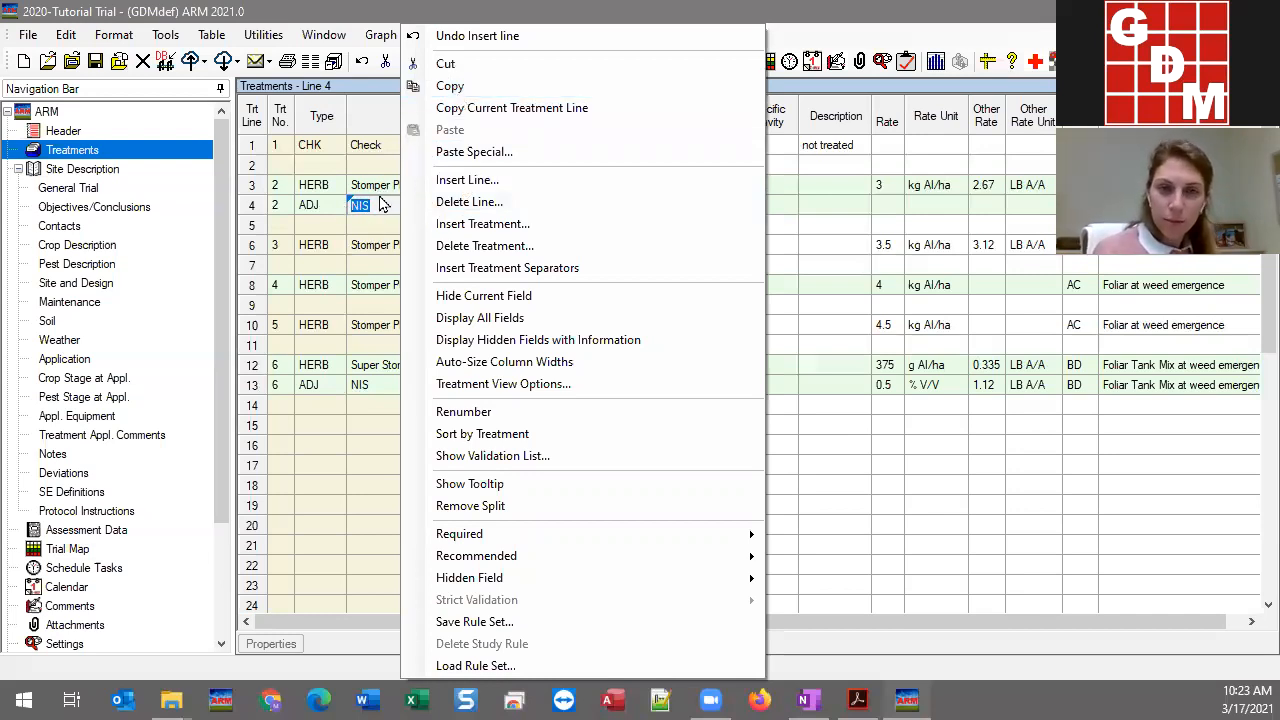
{"action": "left_click", "coordinate": [462, 110]}
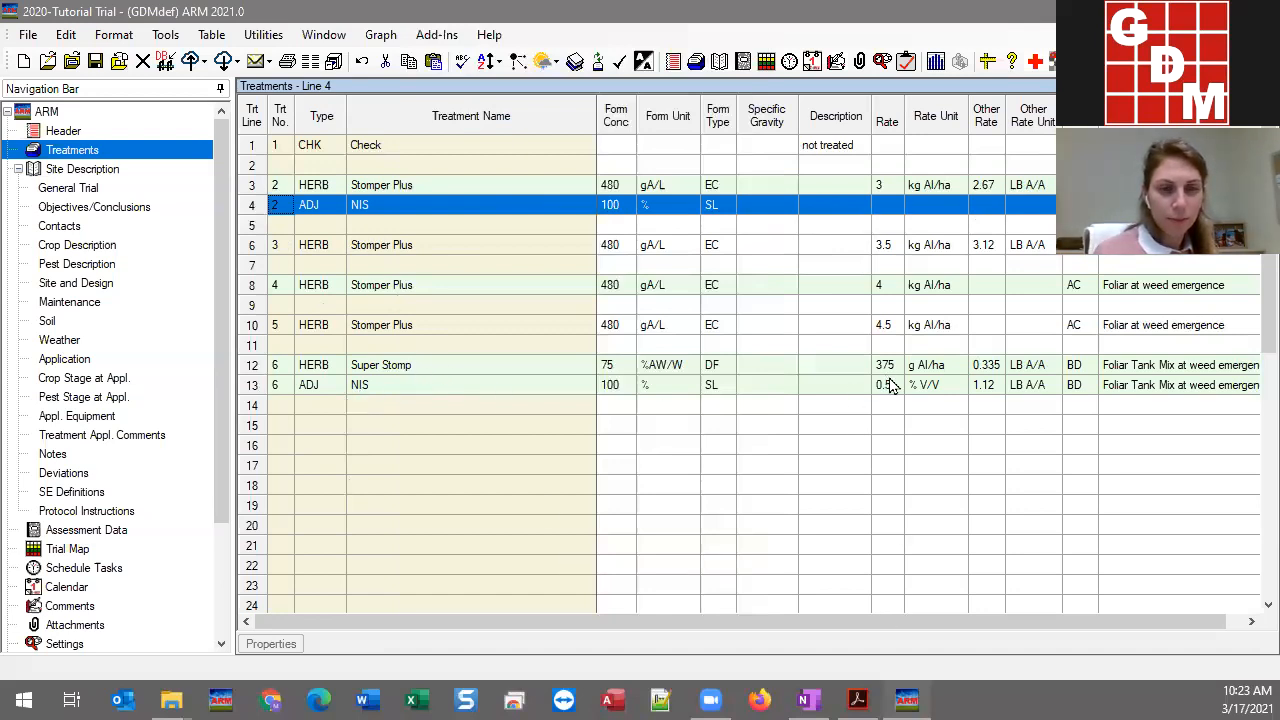
Copy the complete NIS adjuvant line of treatment 6 as the current treatment line
{"action": "left_click", "coordinate": [492, 395]}
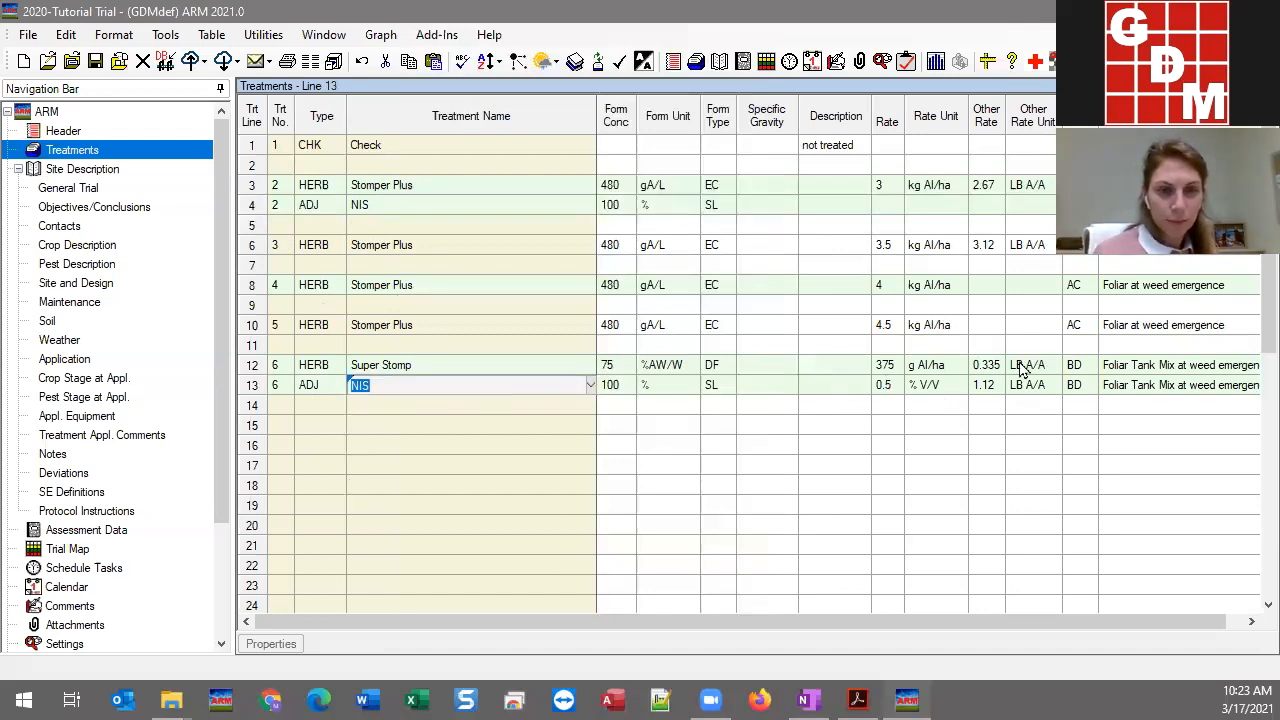
{"action": "right_click", "coordinate": [388, 387]}
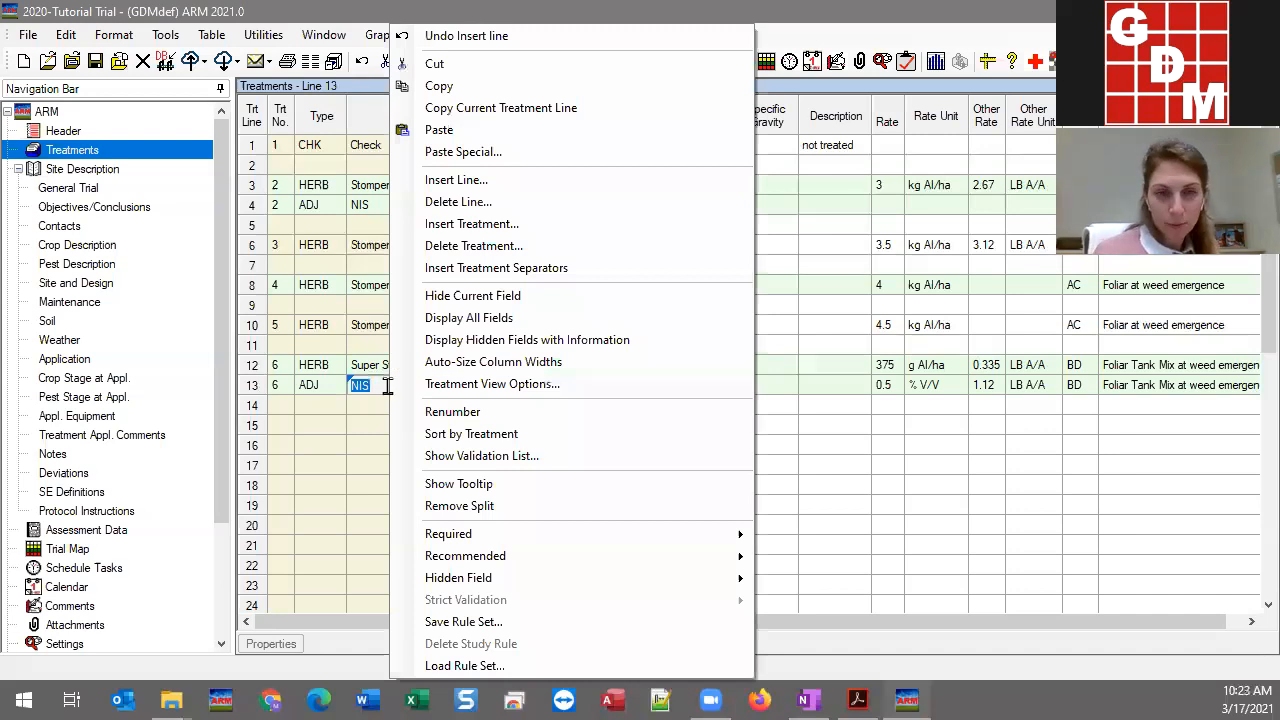
{"action": "left_click", "coordinate": [522, 117]}
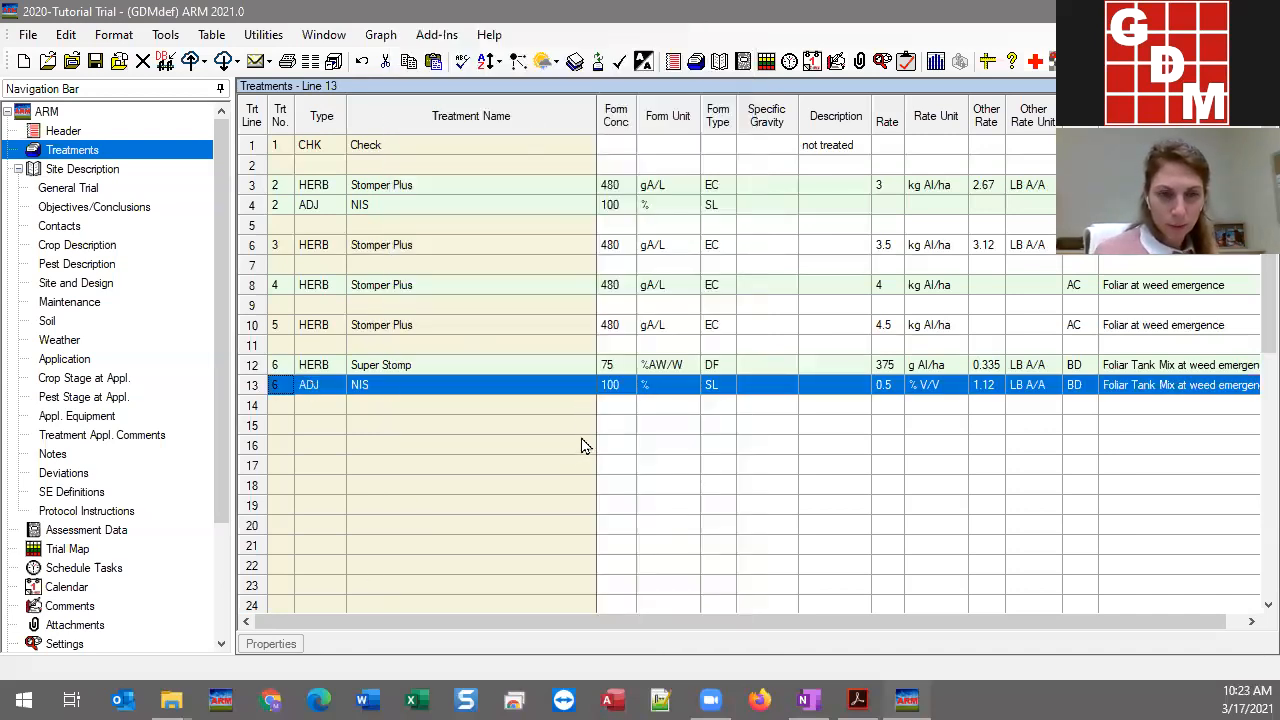
Use Paste Special to add the copied NIS line to all treatments in the table
{"action": "left_click", "coordinate": [420, 423]}
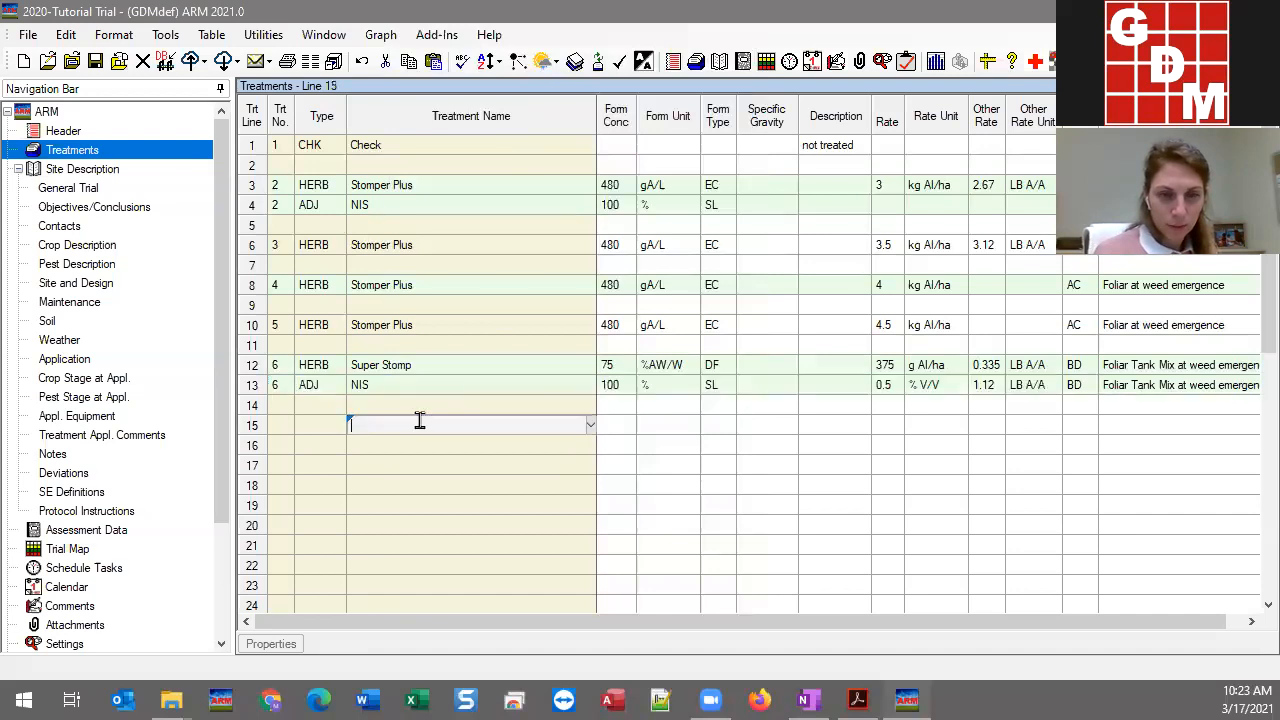
{"action": "right_click", "coordinate": [420, 423]}
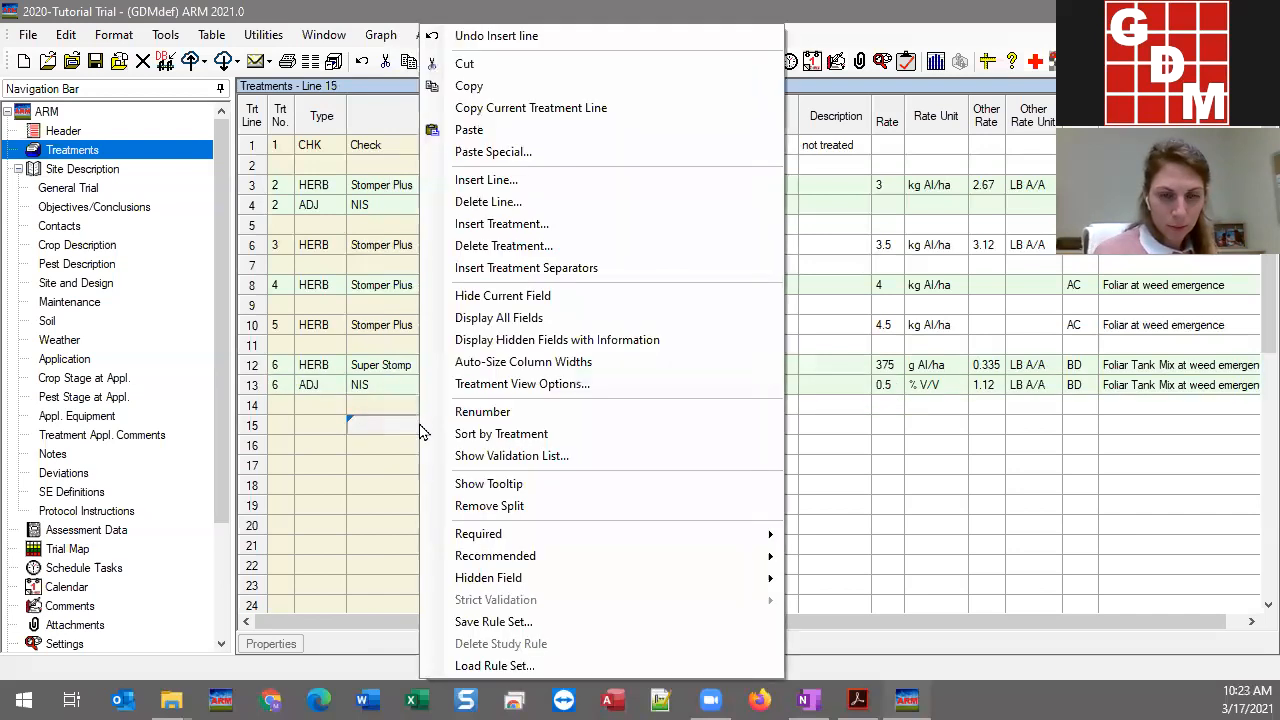
{"action": "left_click", "coordinate": [490, 152]}
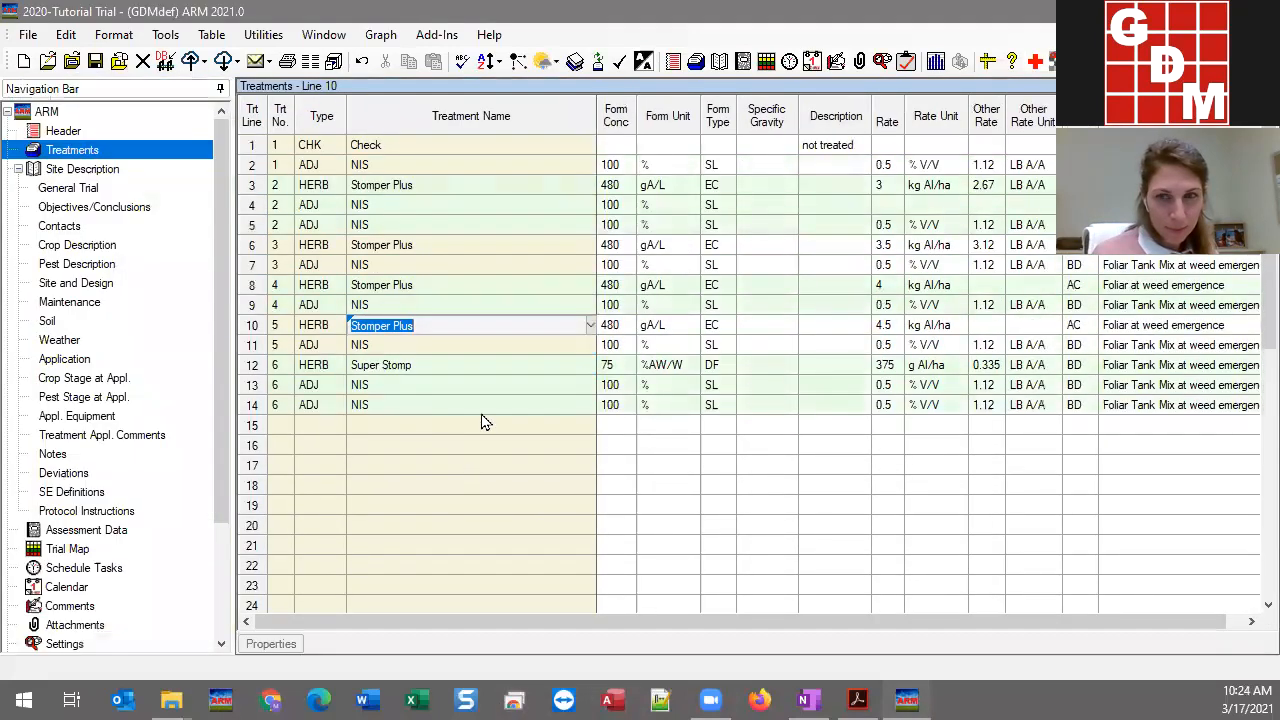
{"action": "left_click", "coordinate": [712, 46]}
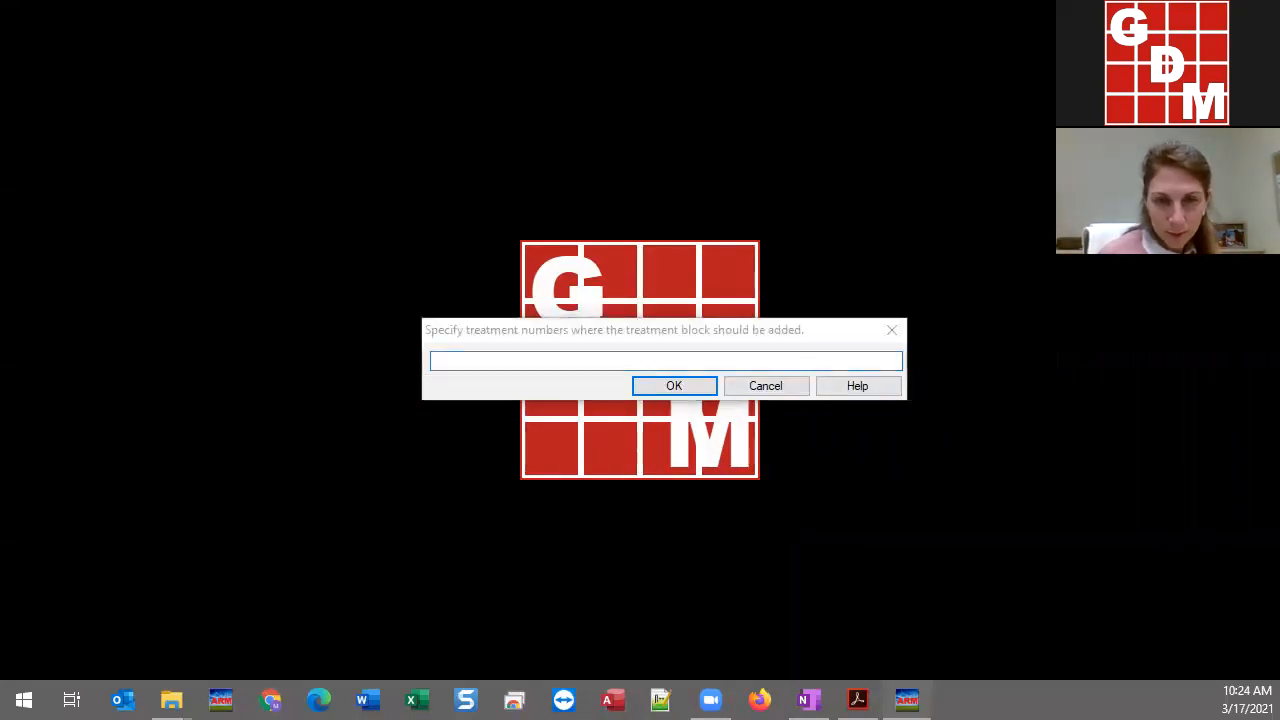
{"action": "left_click", "coordinate": [510, 356]}
{"action": "left_click_drag", "start_coordinate": [621, 334], "coordinate": [0, 364]}
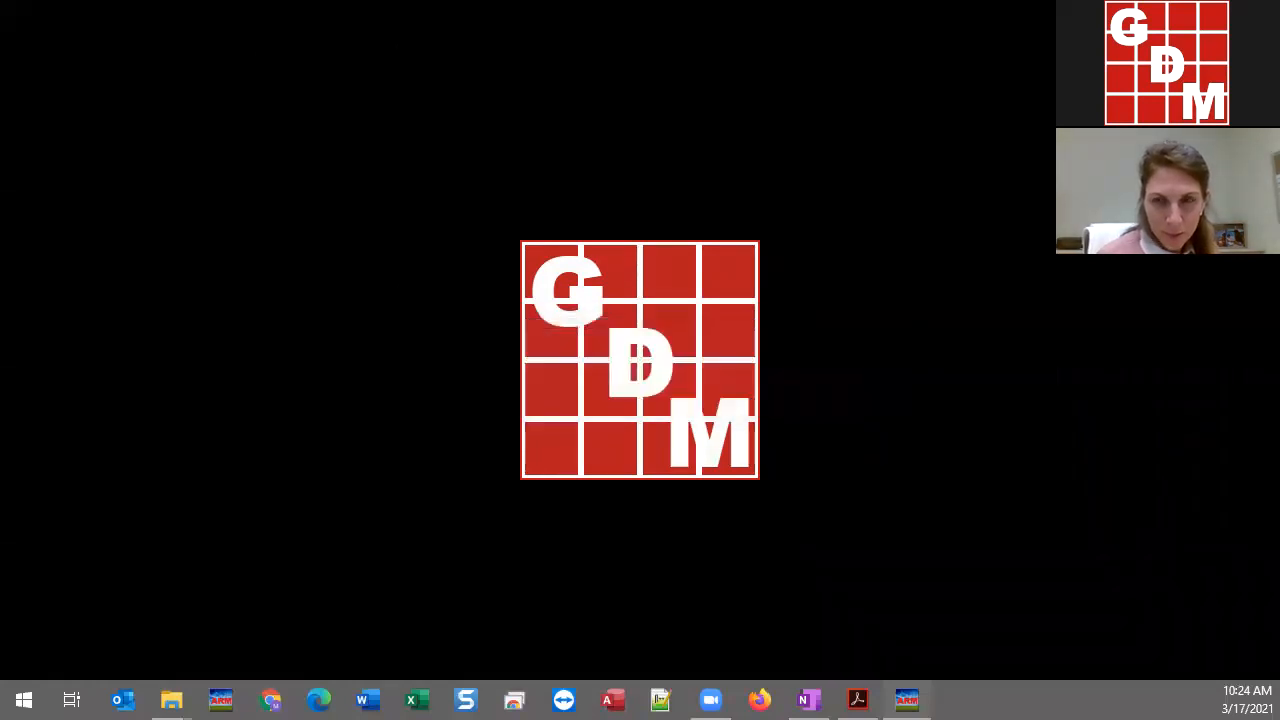
{"action": "key", "text": "alt+Tab"}
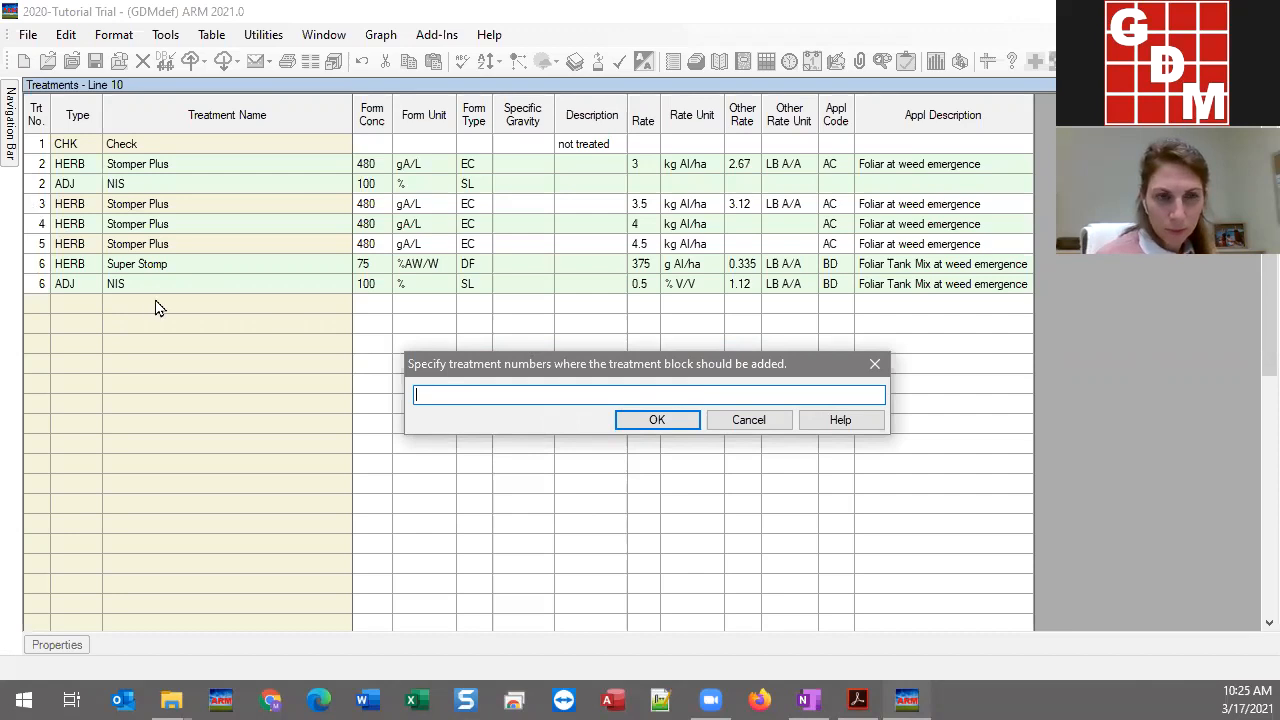
Pick treatments 3, 4 and 5 in the treatment number column as targets for the copied NIS line
{"action": "left_click", "coordinate": [42, 208]}
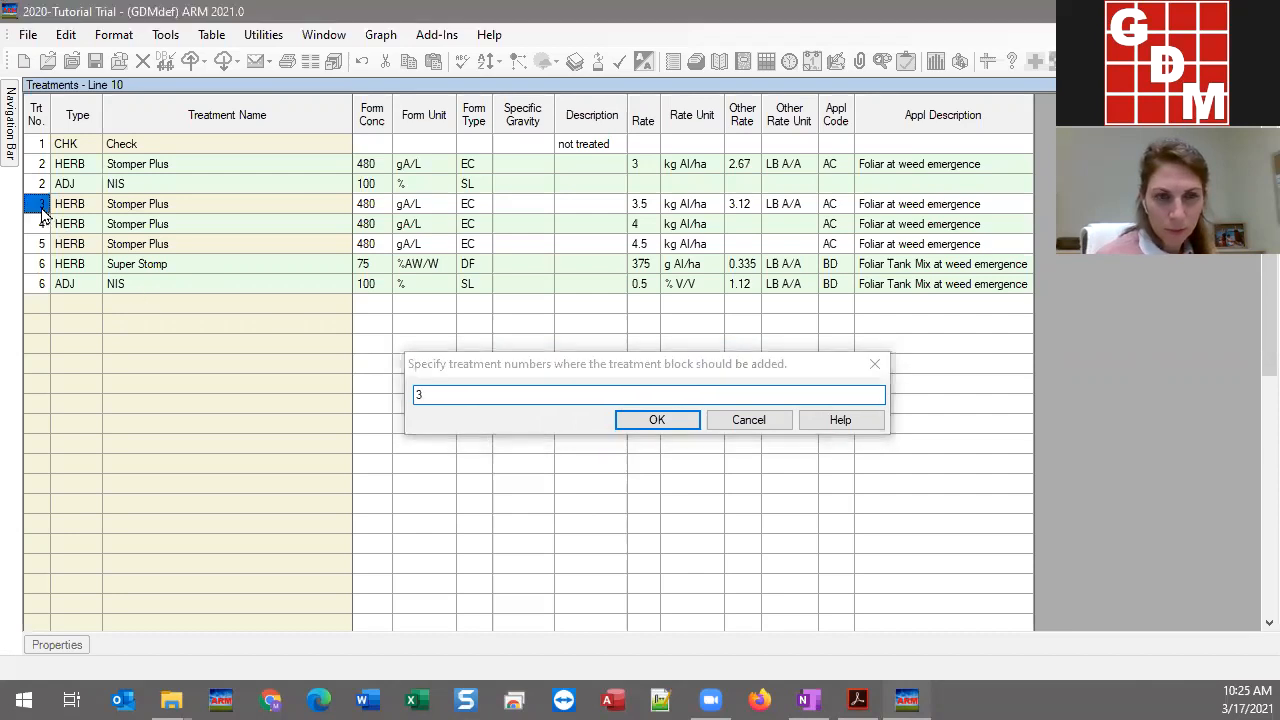
{"action": "left_click", "coordinate": [40, 224], "text": "shift"}
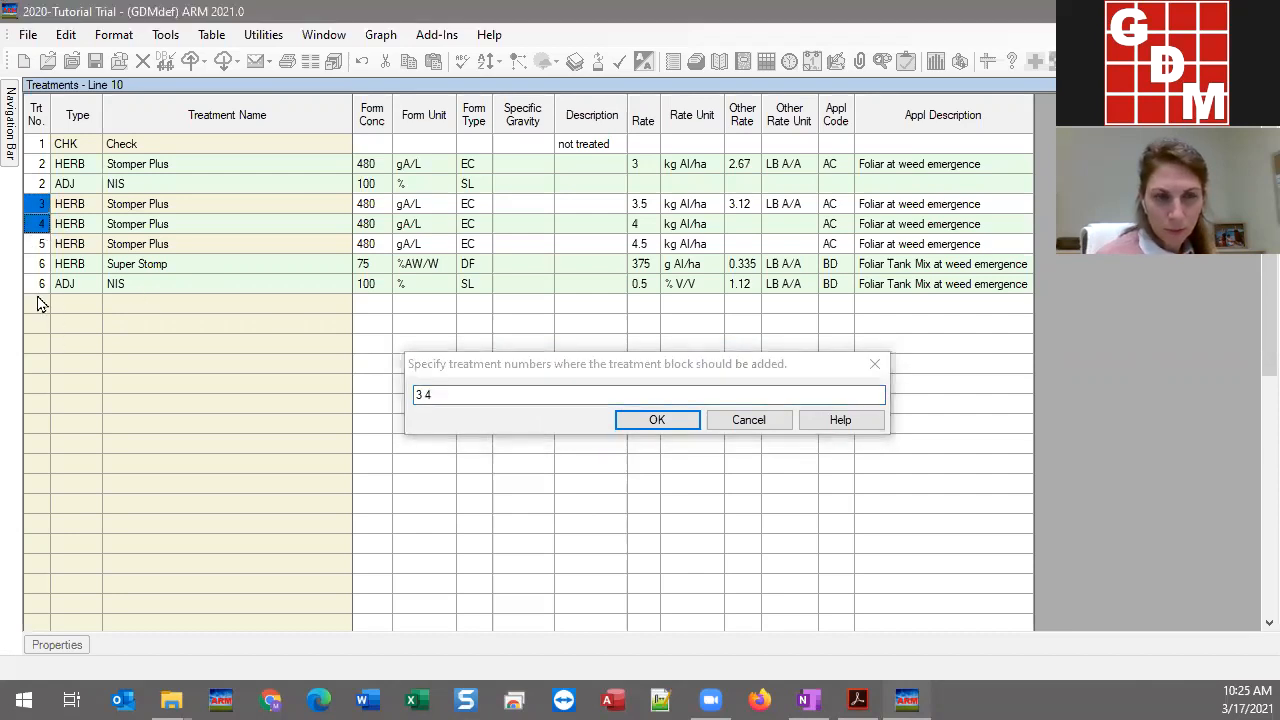
{"action": "left_click", "coordinate": [41, 246], "text": "shift"}
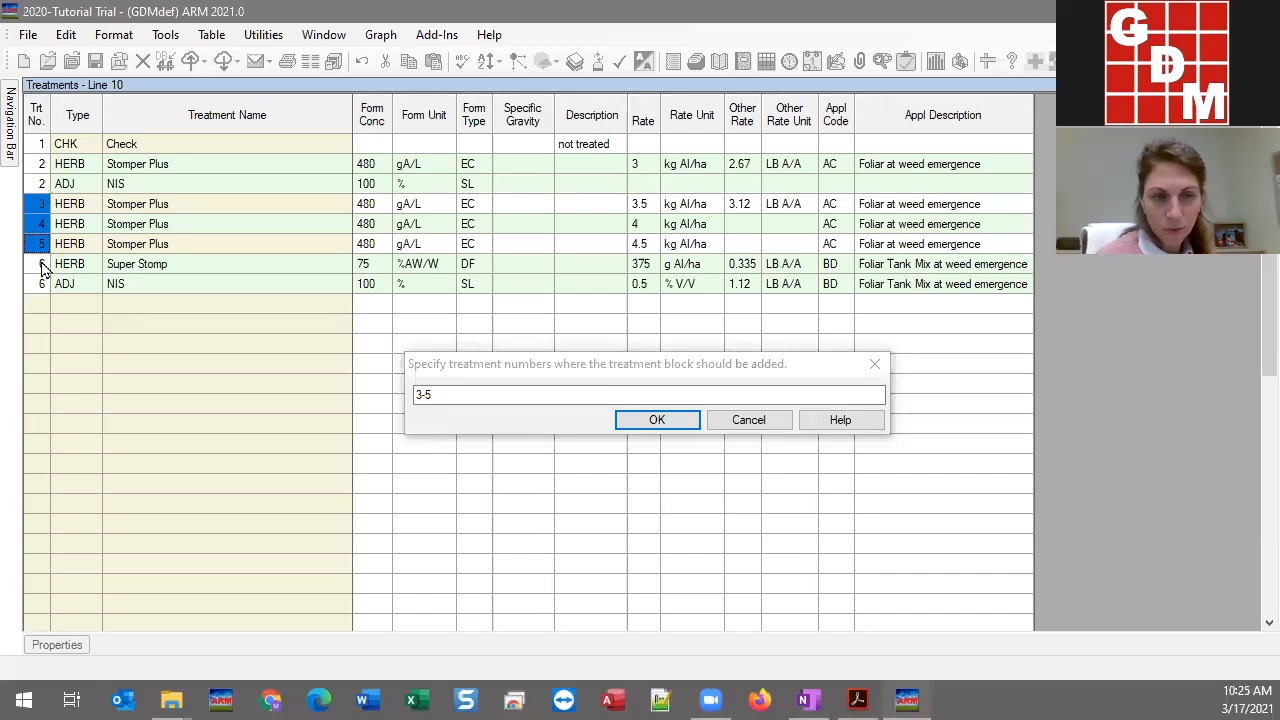
Replace the target treatments for the copied line with the range 1-6
{"action": "left_click", "coordinate": [457, 394]}
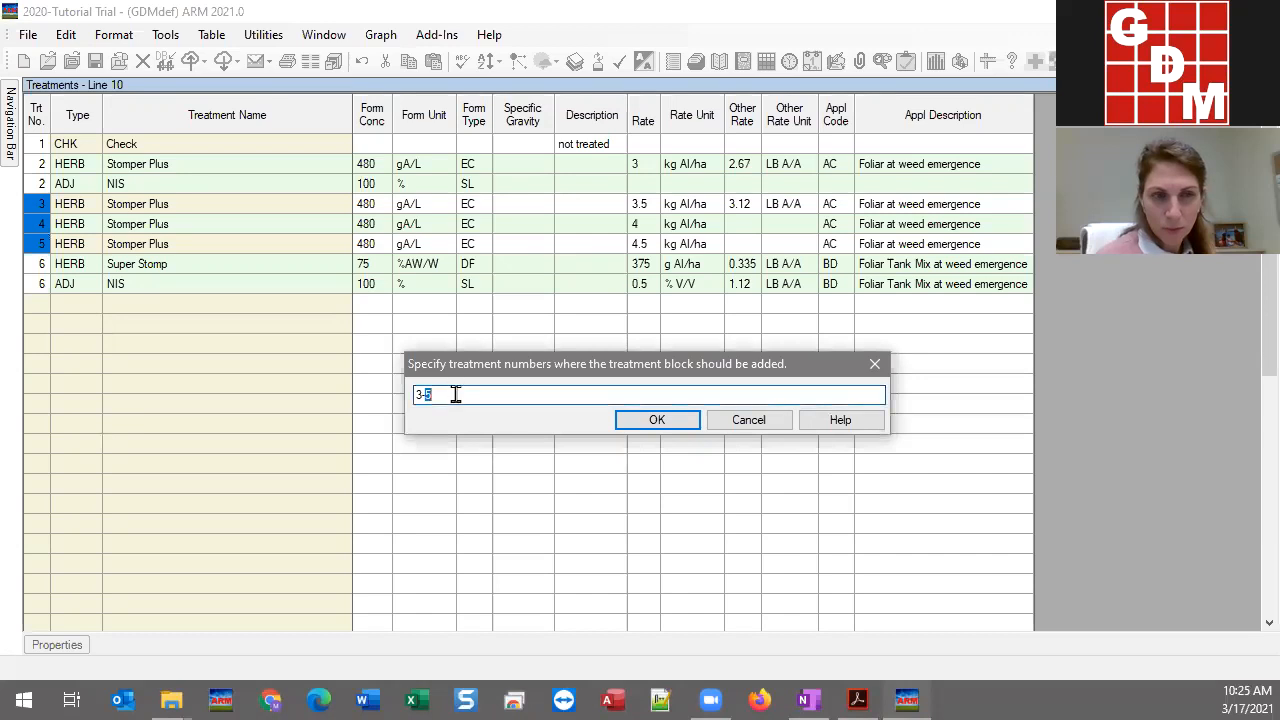
{"action": "key", "text": "BackSpace"}
{"action": "key", "text": "BackSpace"}
{"action": "key", "text": "BackSpace"}
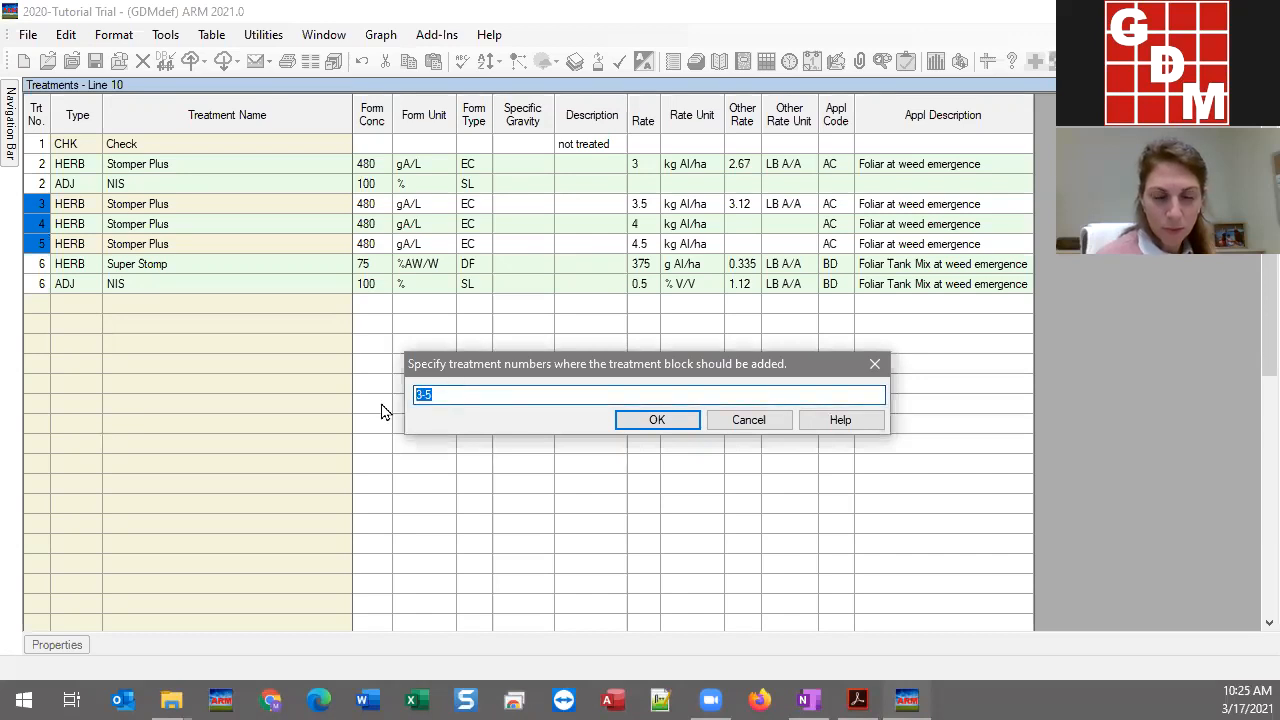
{"action": "type", "text": "1-6"}
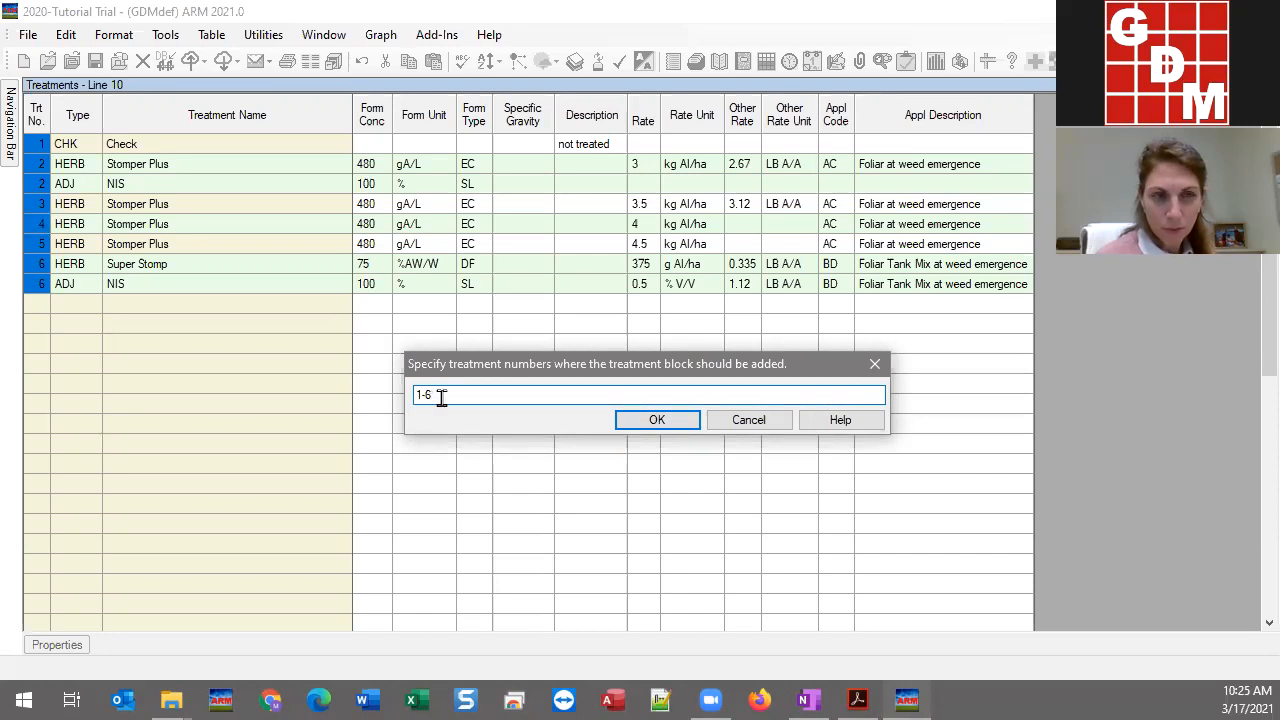
Set the target treatments to 3 4 5 and paste the copied NIS line into them
{"action": "left_click_drag", "start_coordinate": [451, 394], "coordinate": [378, 396]}
{"action": "key", "text": "BackSpace"}
{"action": "type", "text": "3 4 5"}
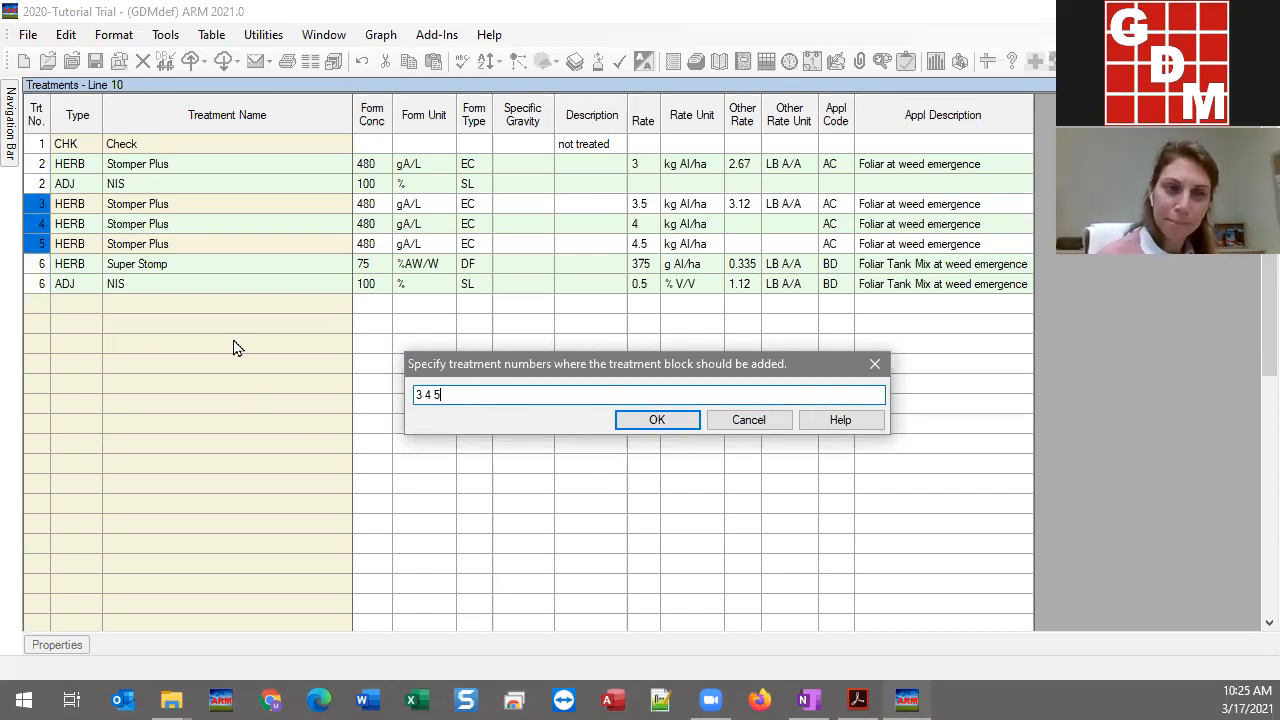
{"action": "left_click", "coordinate": [657, 420]}
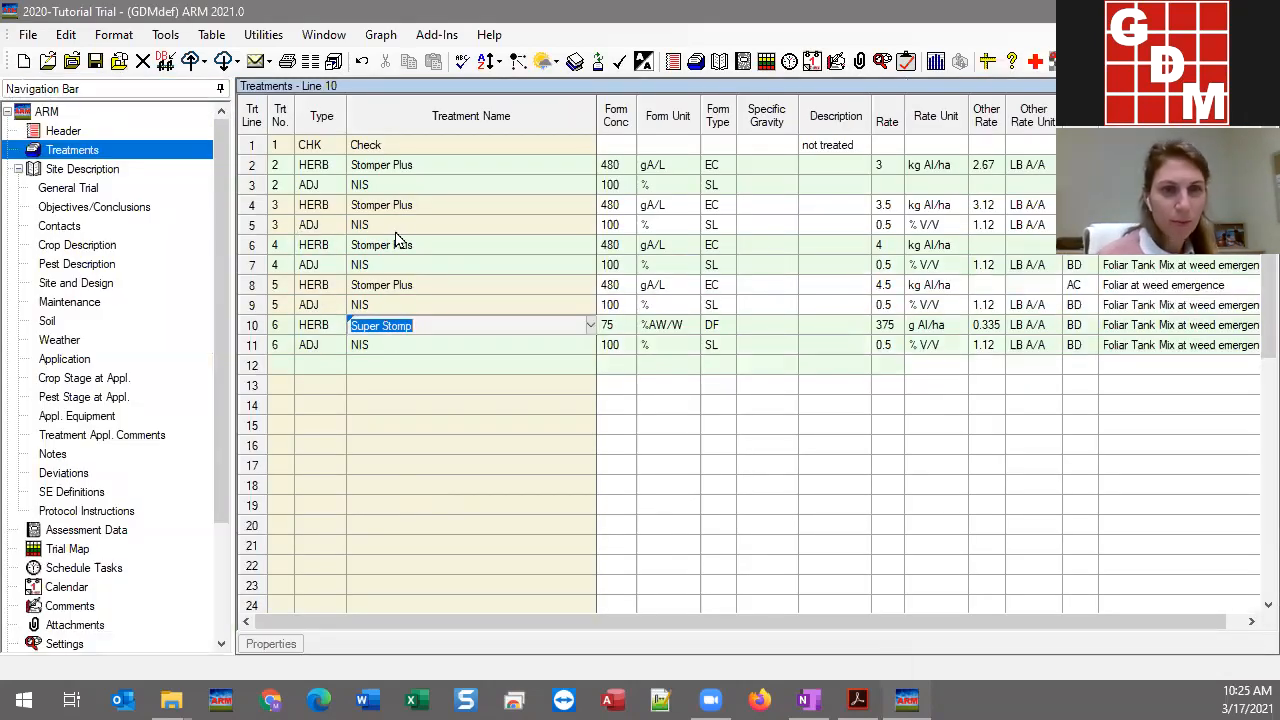
Examine the pasted NIS lines in treatments 3, 4 and 5 and locate the Paste Special command
{"action": "left_click", "coordinate": [460, 225]}
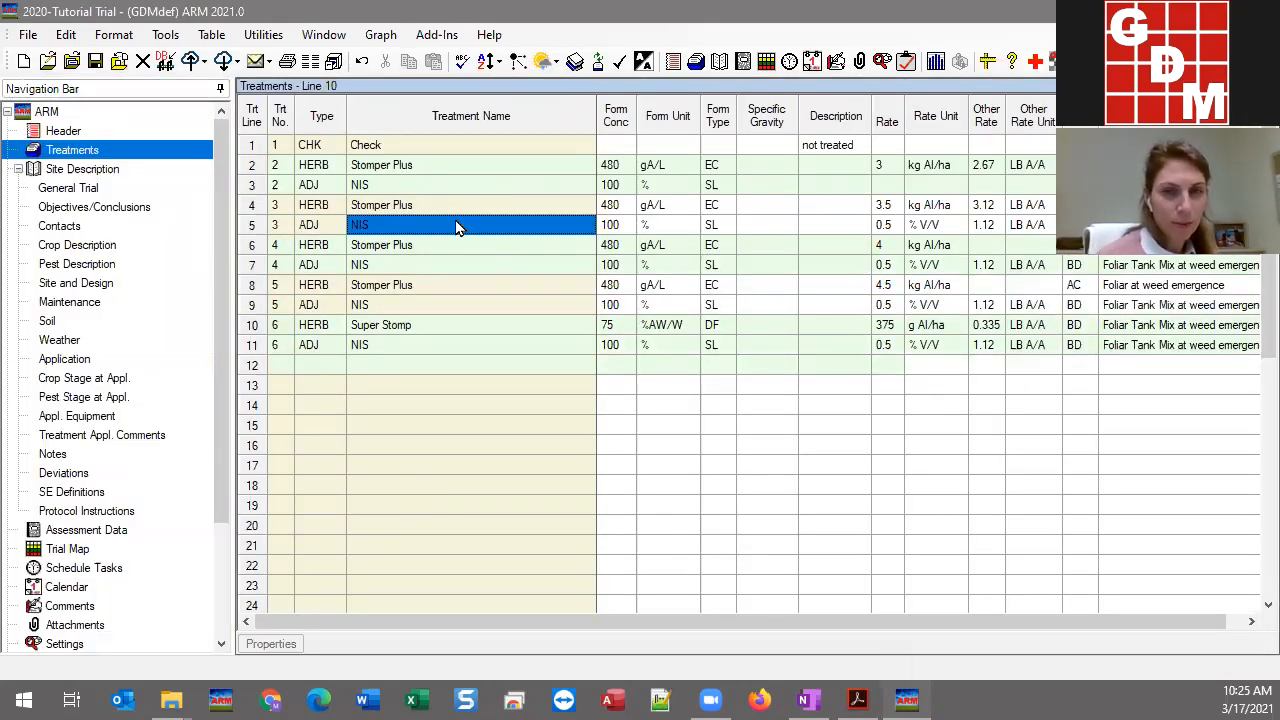
{"action": "left_click", "coordinate": [400, 265]}
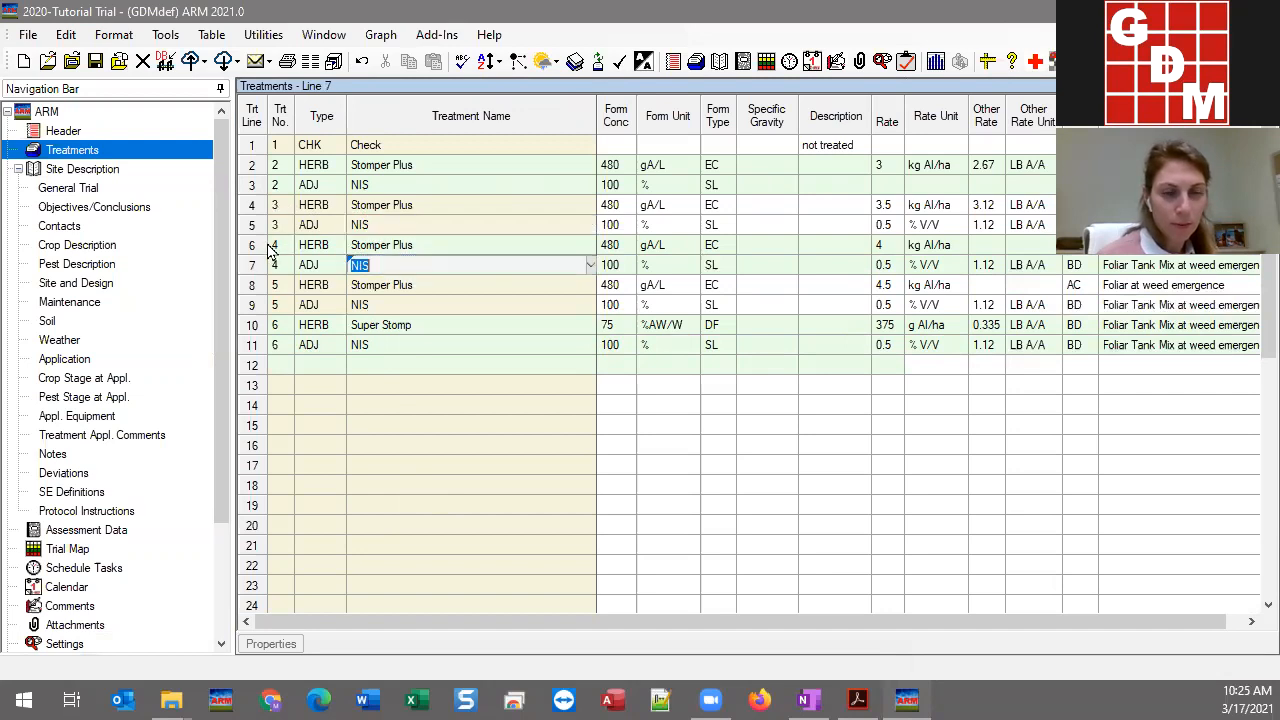
{"action": "left_click", "coordinate": [396, 305]}
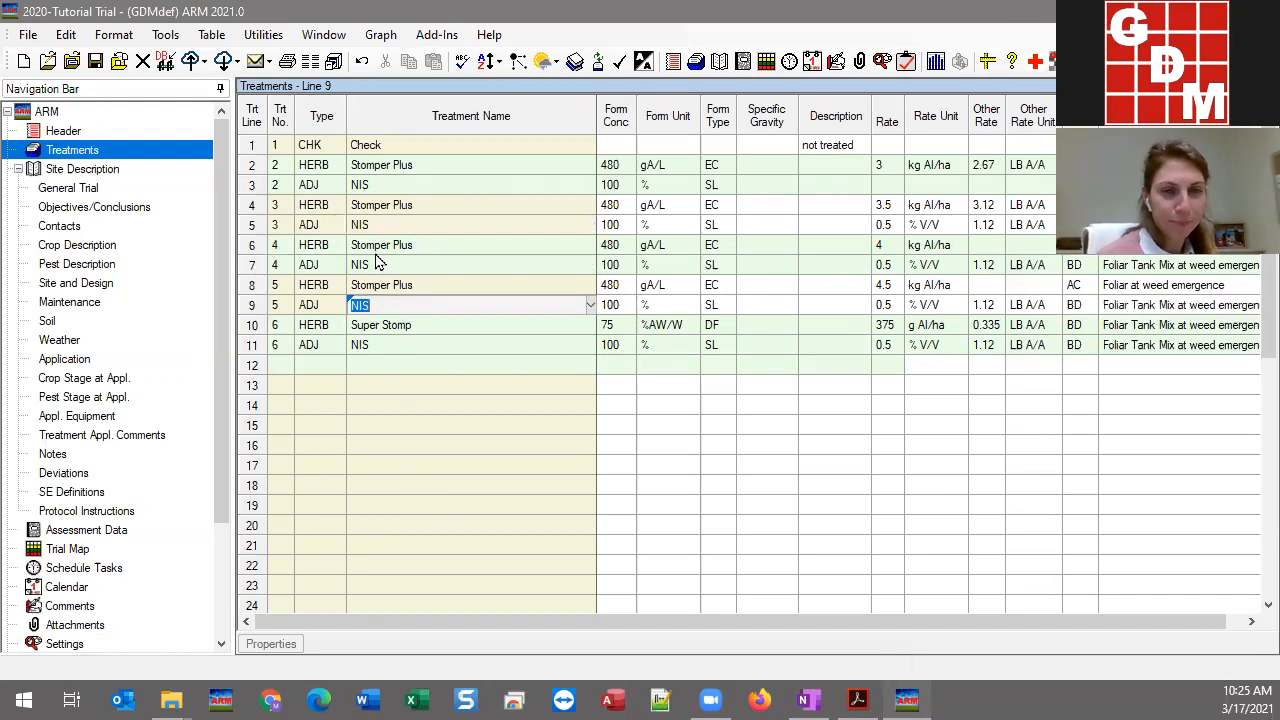
{"action": "left_click", "coordinate": [413, 428]}
{"action": "right_click", "coordinate": [414, 425]}
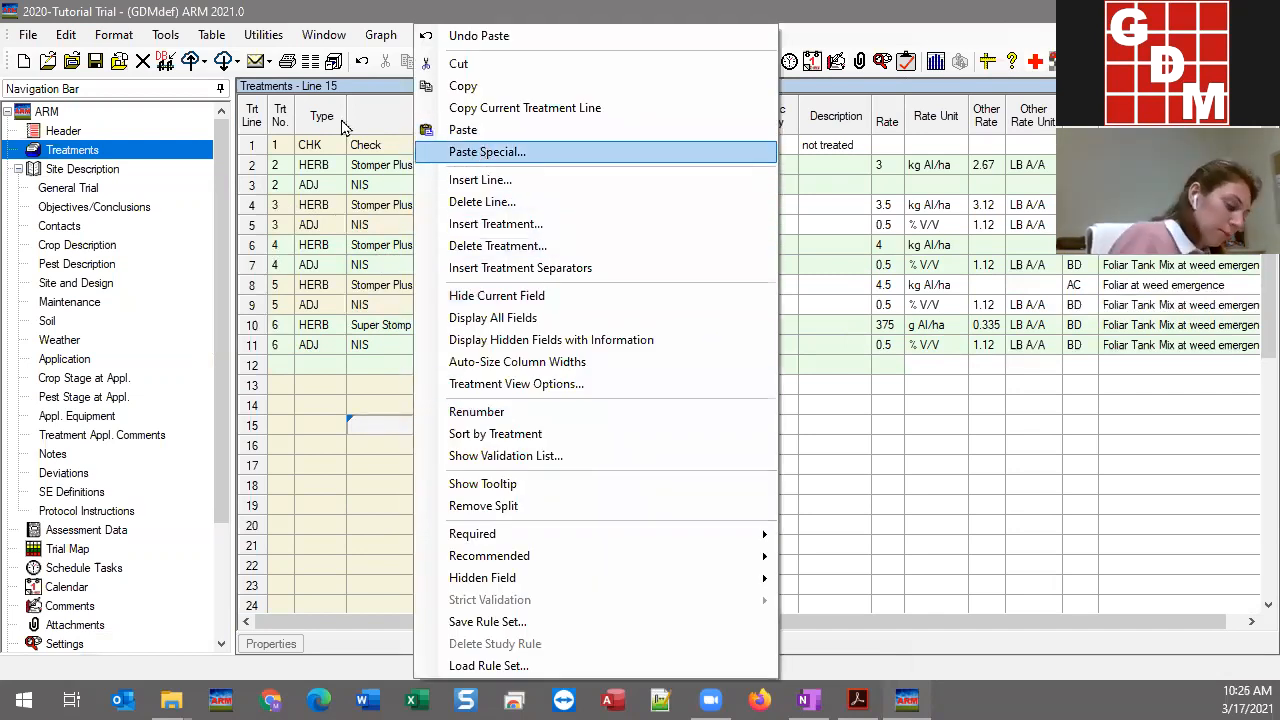
{"action": "left_click", "coordinate": [66, 35]}
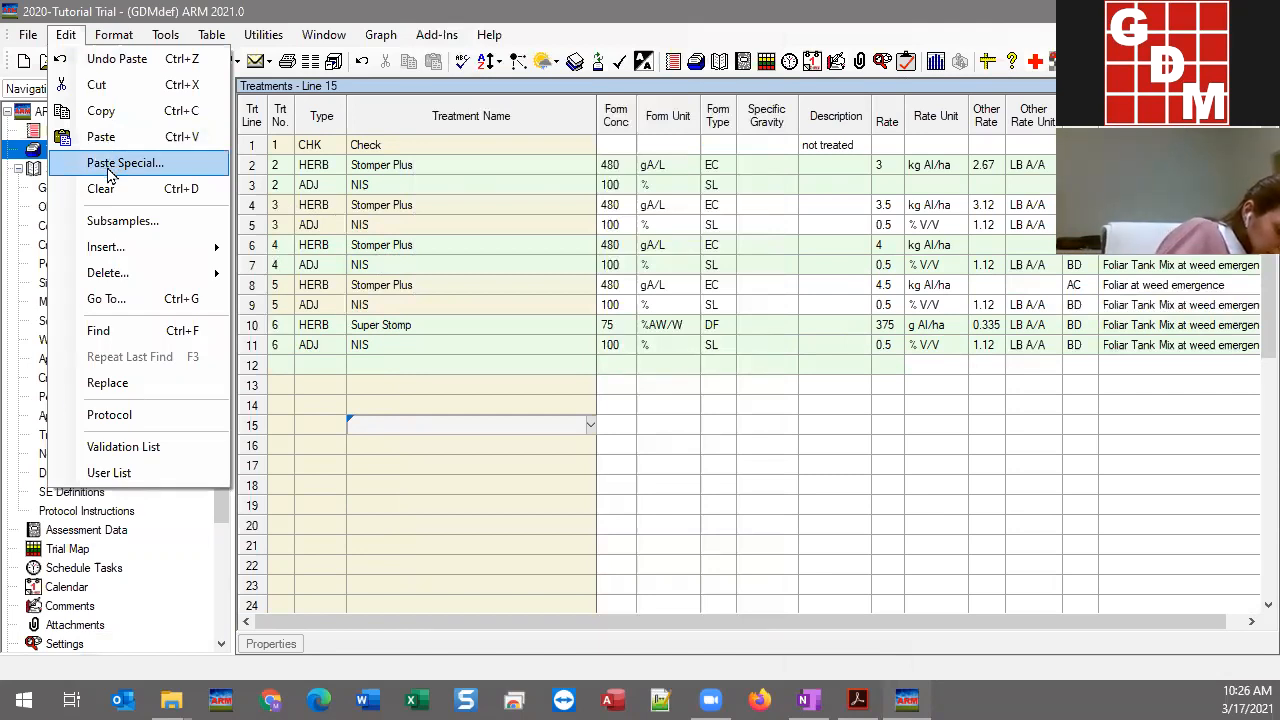
{"action": "left_click", "coordinate": [421, 385]}
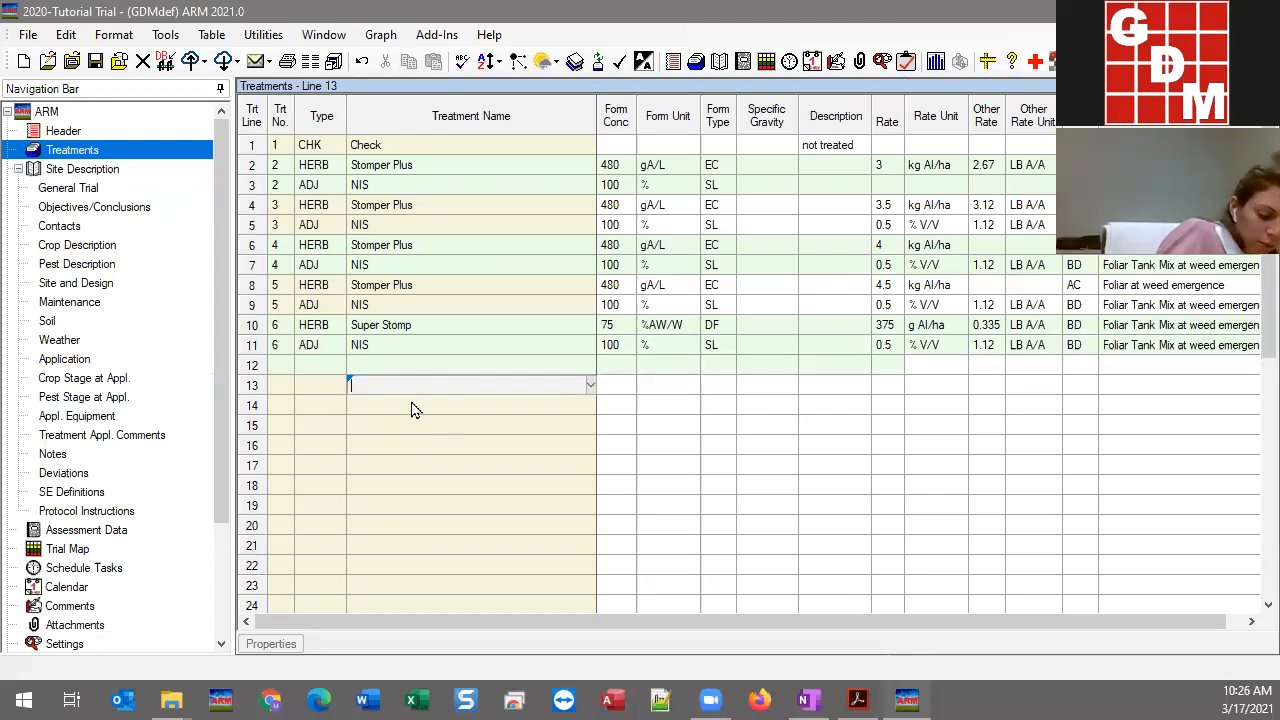
{"action": "left_click", "coordinate": [281, 366]}
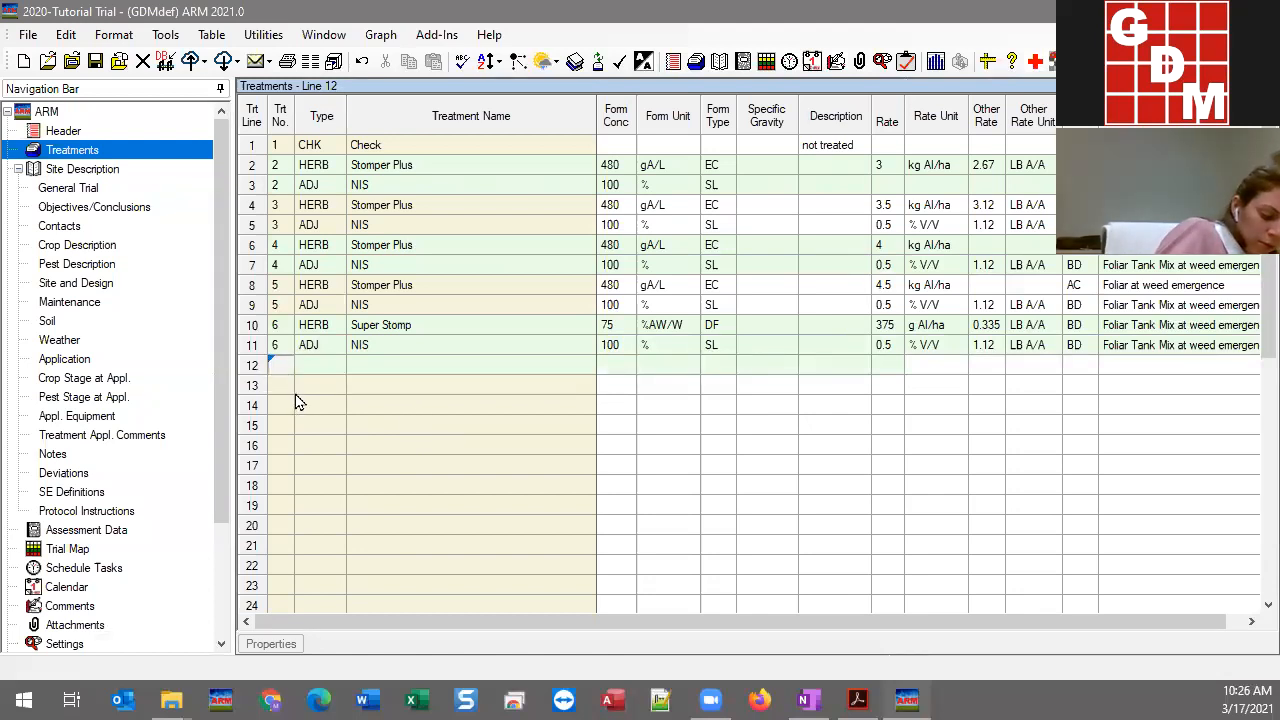
{"action": "type", "text": "7"}
{"action": "key", "text": "Return"}
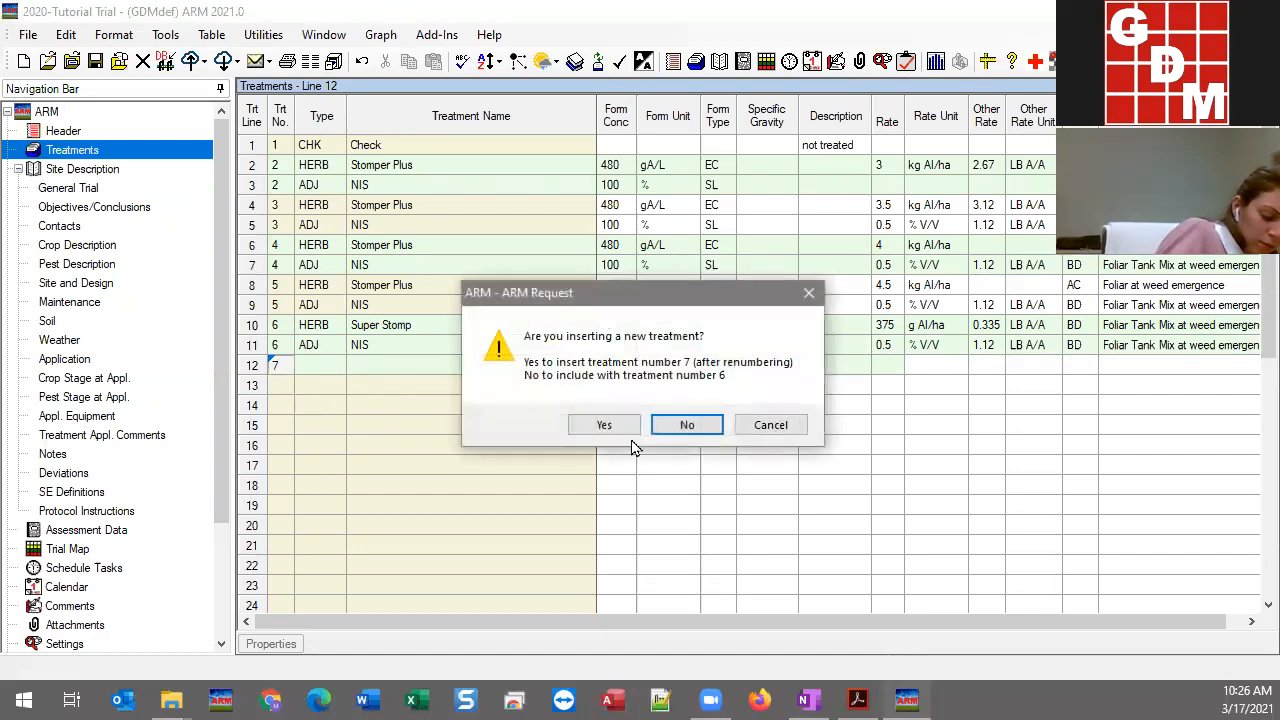
{"action": "left_click", "coordinate": [783, 431]}
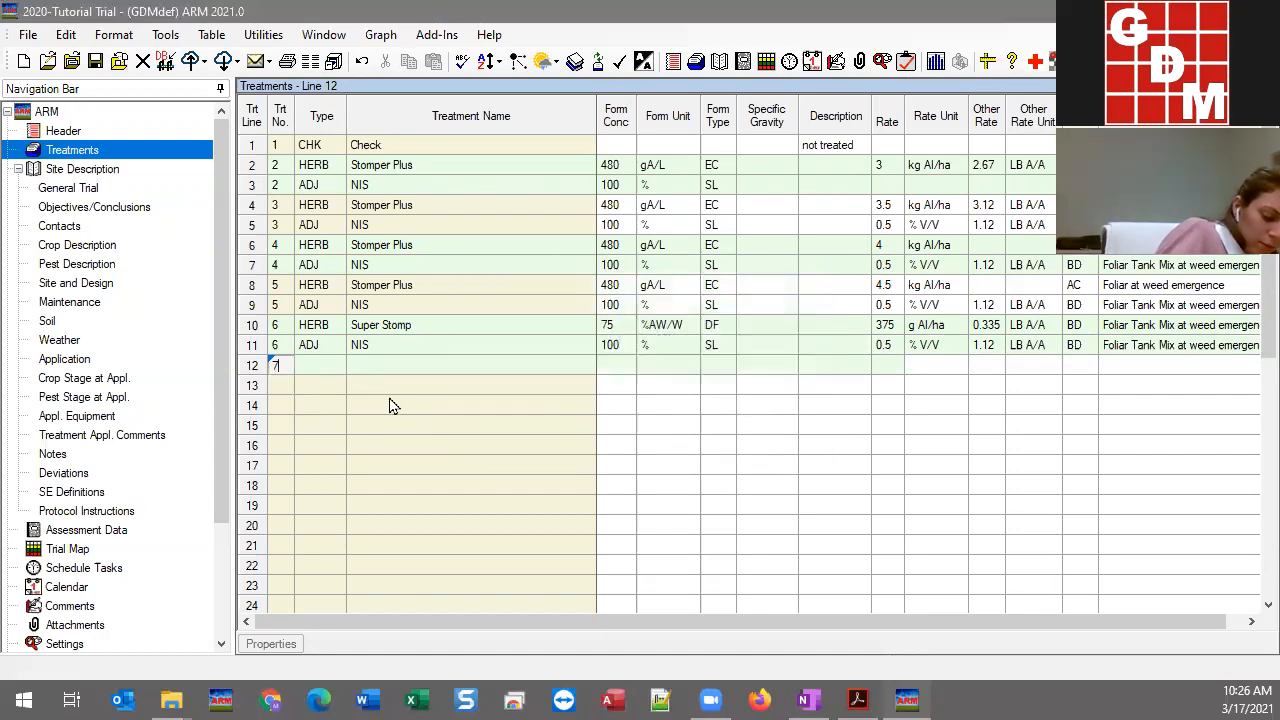
Add a line to treatment 6 with type ADJ and treatment name Ammonium Sulfate below its NIS line
{"action": "key", "text": "BackSpace"}
{"action": "type", "text": "6"}
{"action": "left_click", "coordinate": [333, 366]}
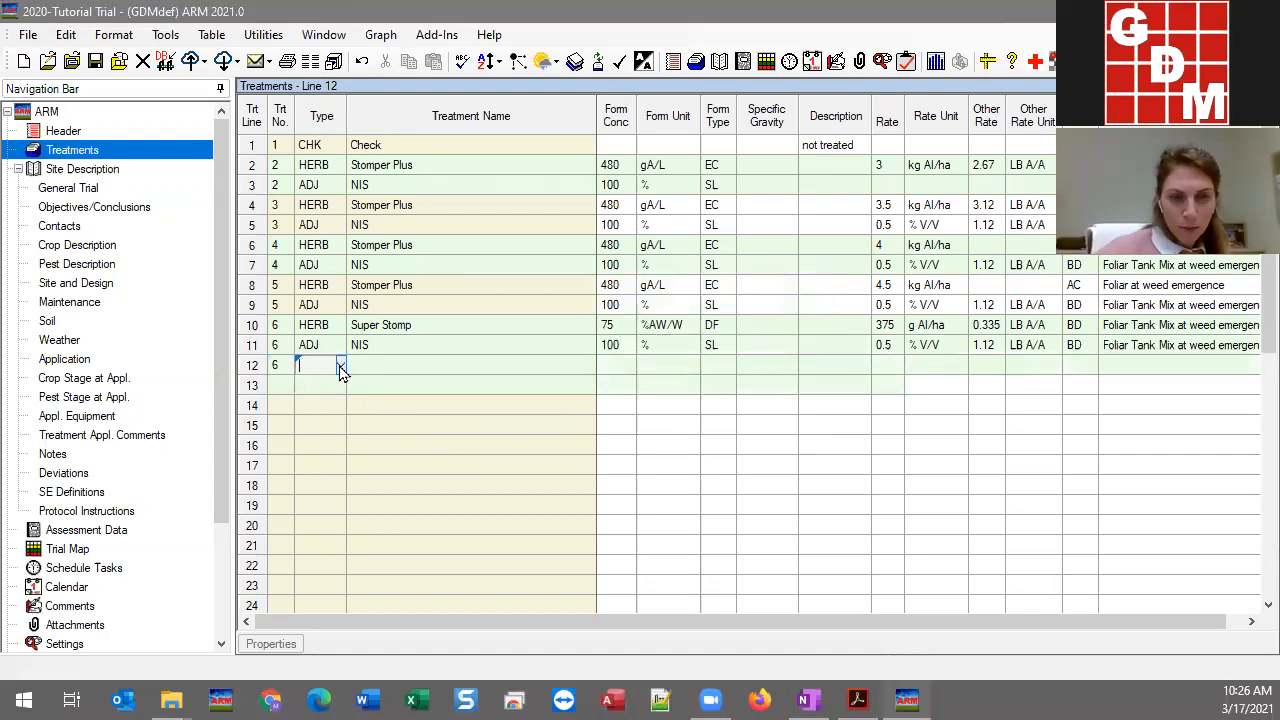
{"action": "left_click", "coordinate": [341, 366]}
{"action": "left_click", "coordinate": [330, 196]}
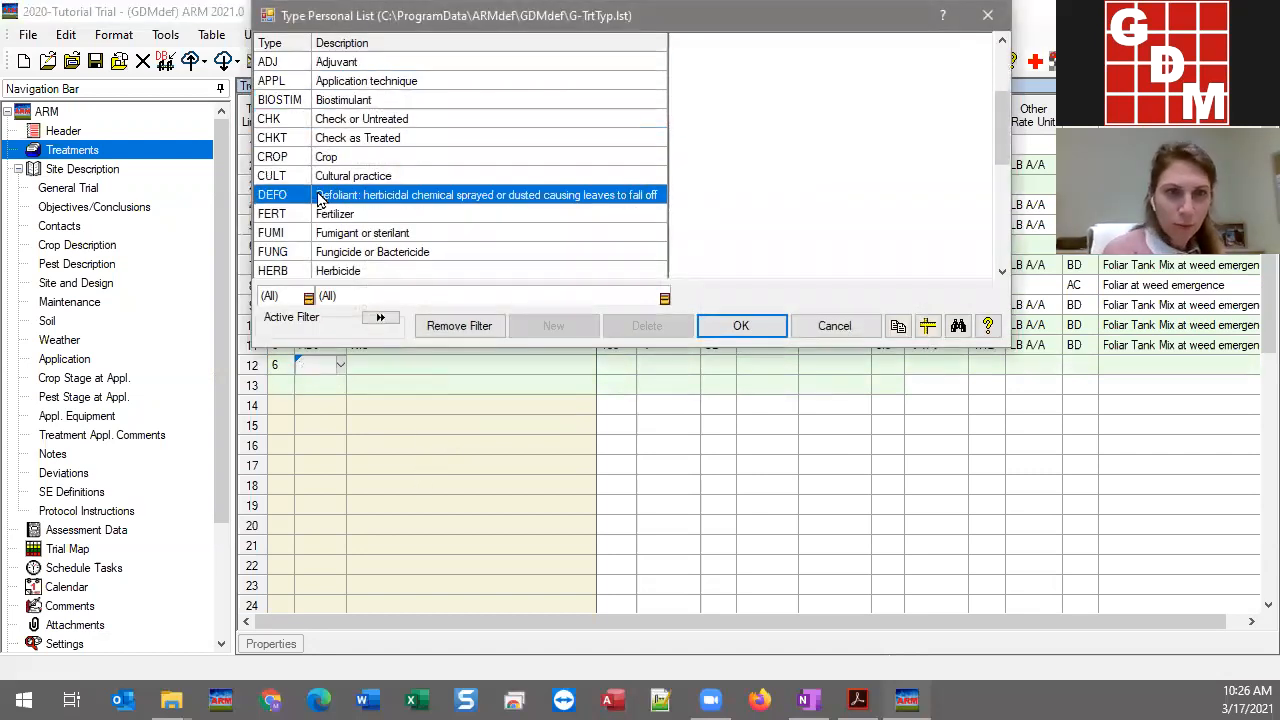
{"action": "double_click", "coordinate": [350, 64]}
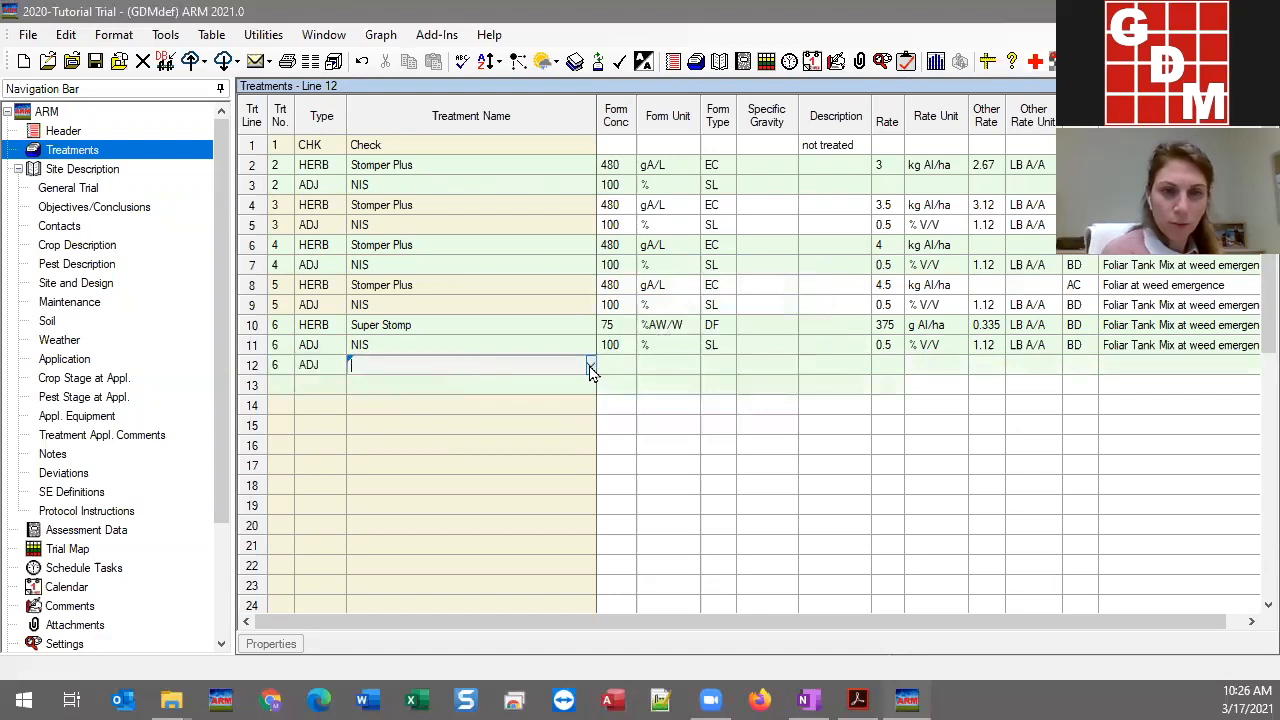
{"action": "double_click", "coordinate": [504, 368]}
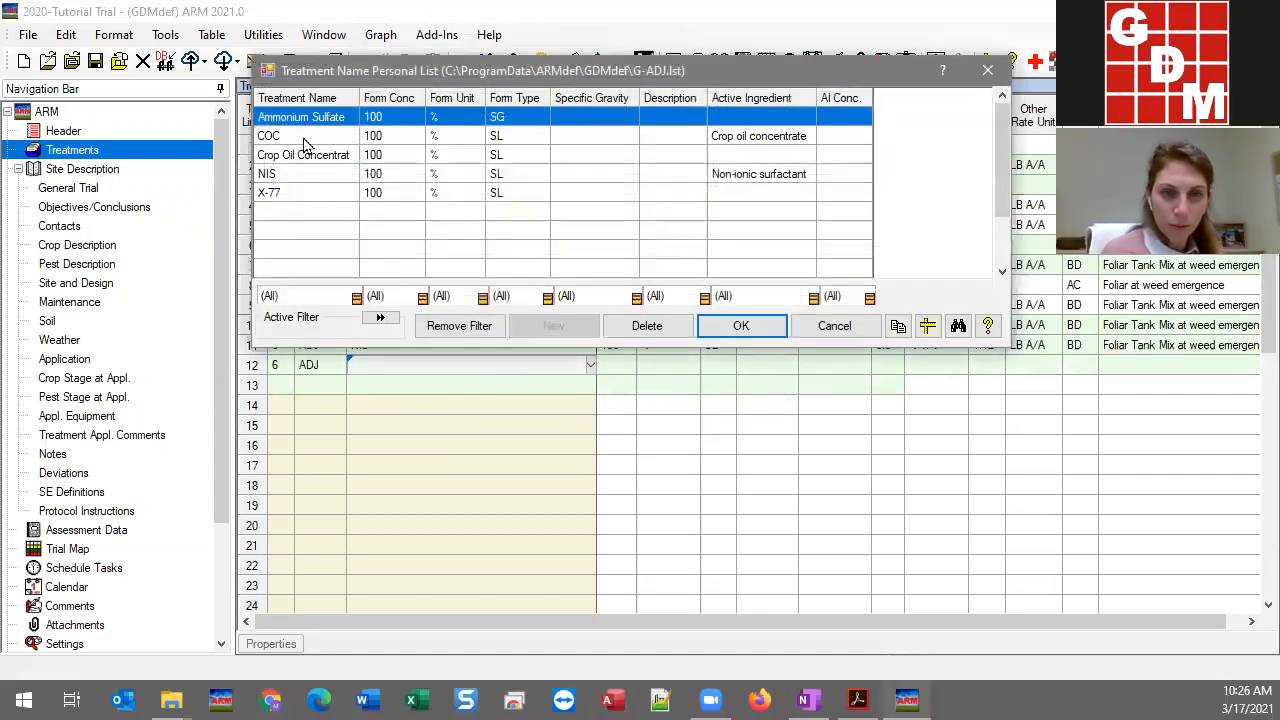
{"action": "double_click", "coordinate": [305, 118]}
Add another line to treatment 6 with type ADJ and treatment name COC below the Ammonium Sulfate line
{"action": "left_click", "coordinate": [285, 383]}
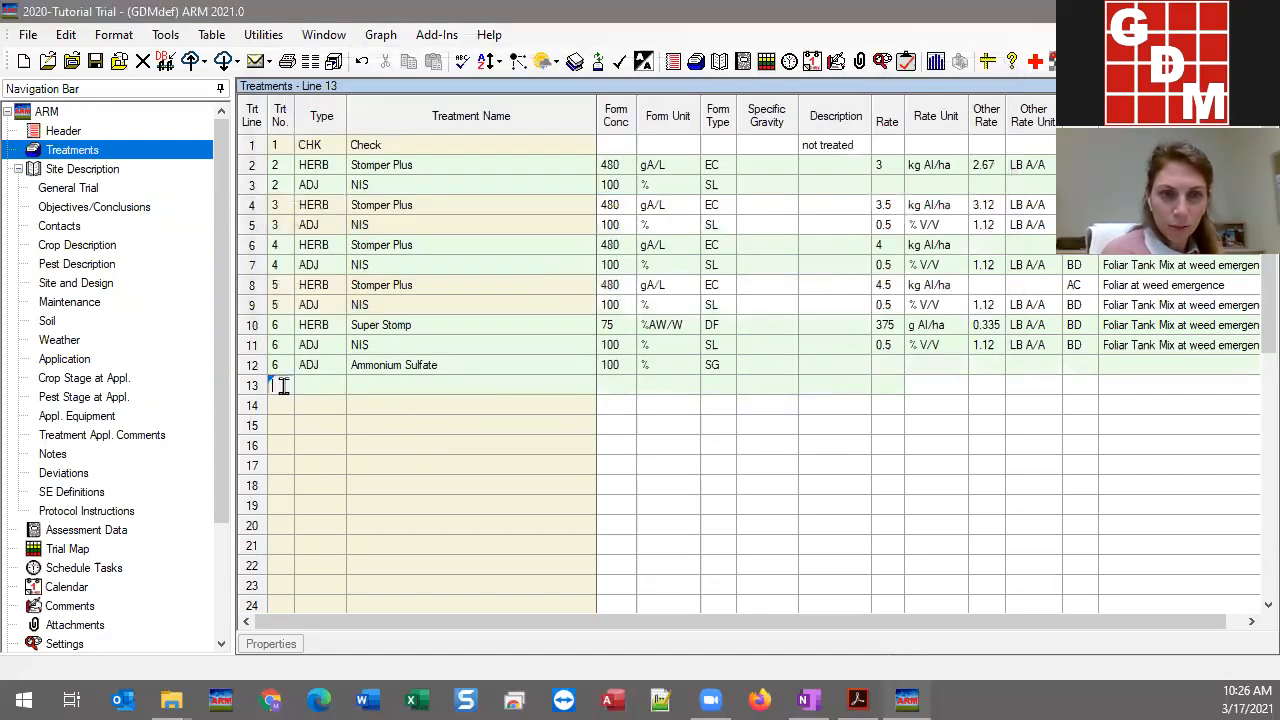
{"action": "type", "text": "6"}
{"action": "key", "text": "Tab"}
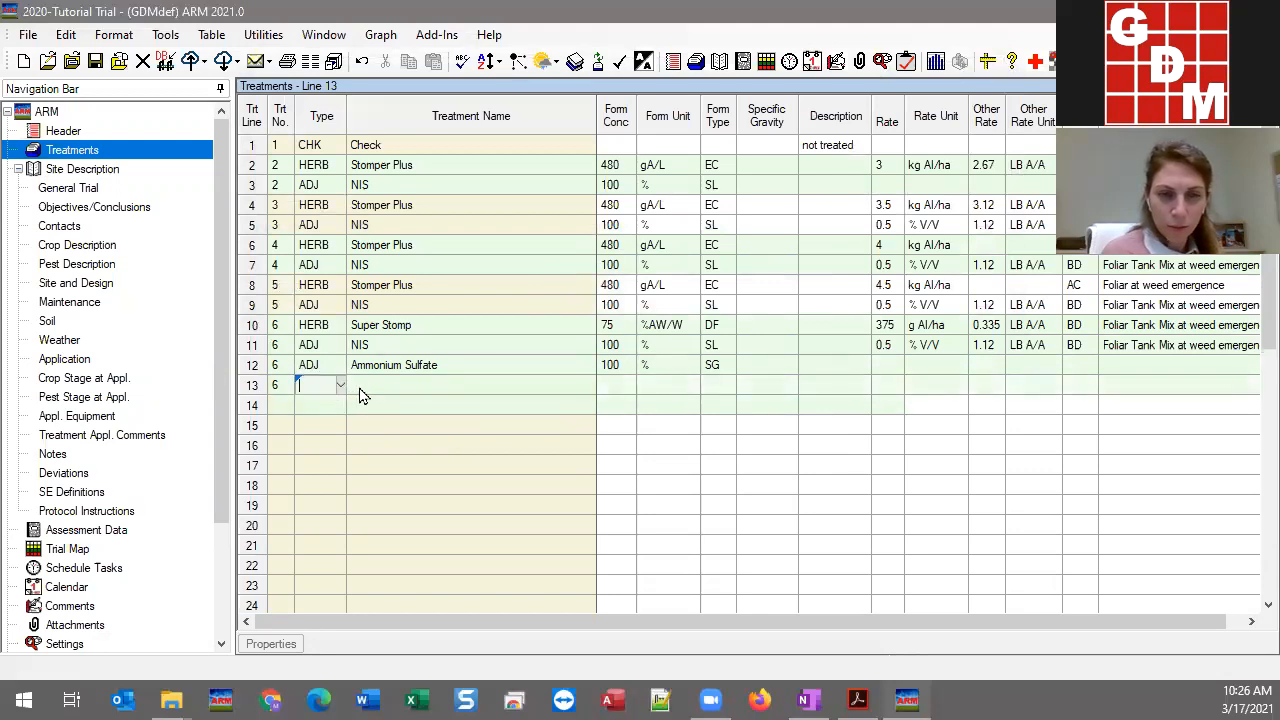
{"action": "left_click", "coordinate": [340, 388]}
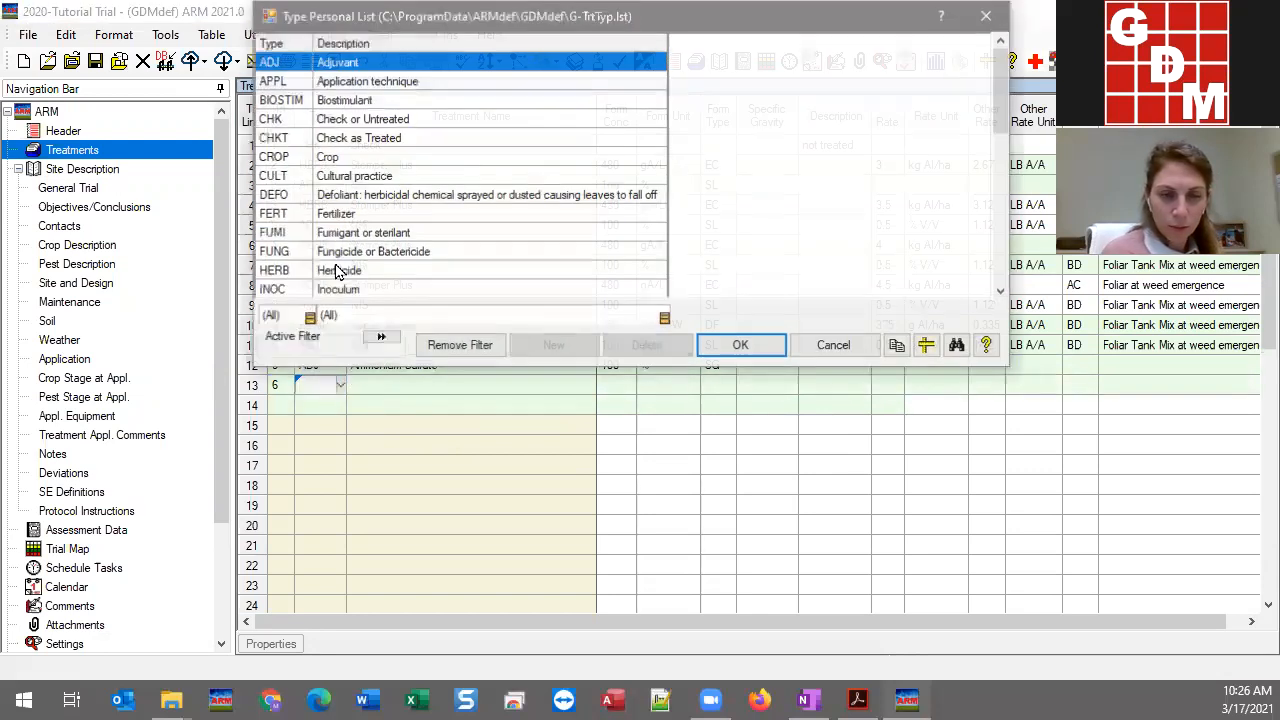
{"action": "double_click", "coordinate": [330, 68]}
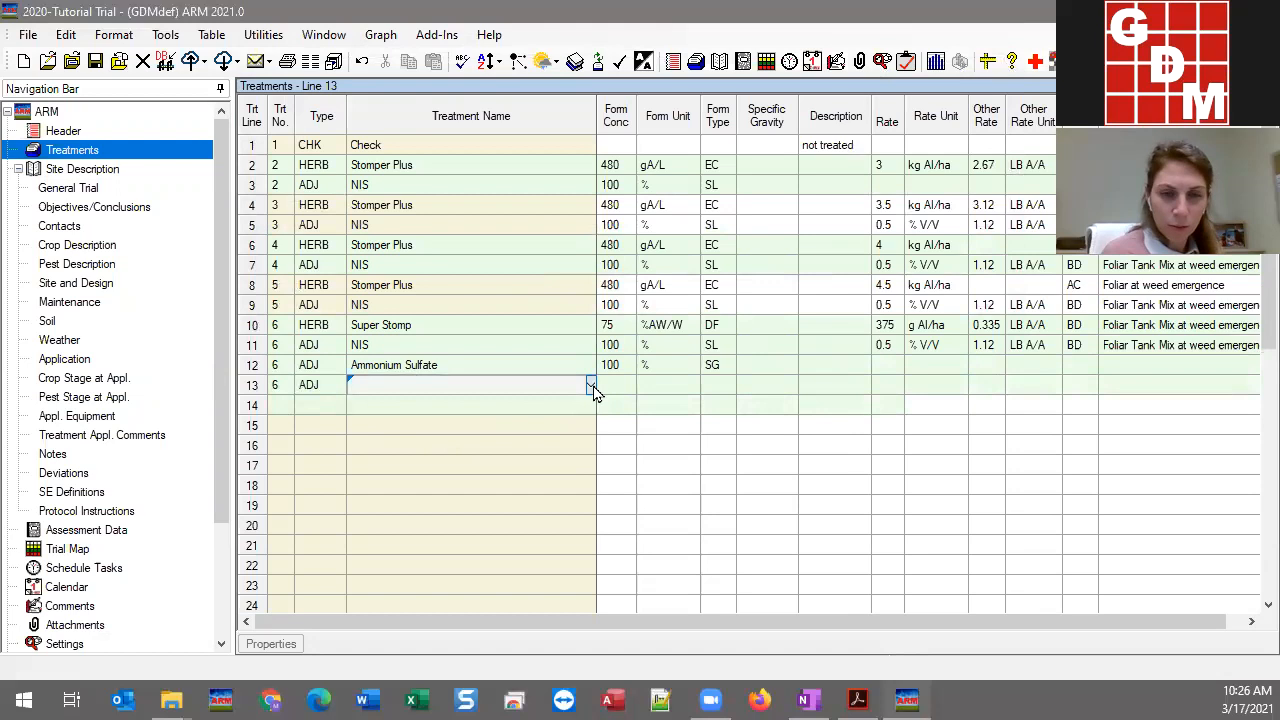
{"action": "left_click", "coordinate": [460, 388]}
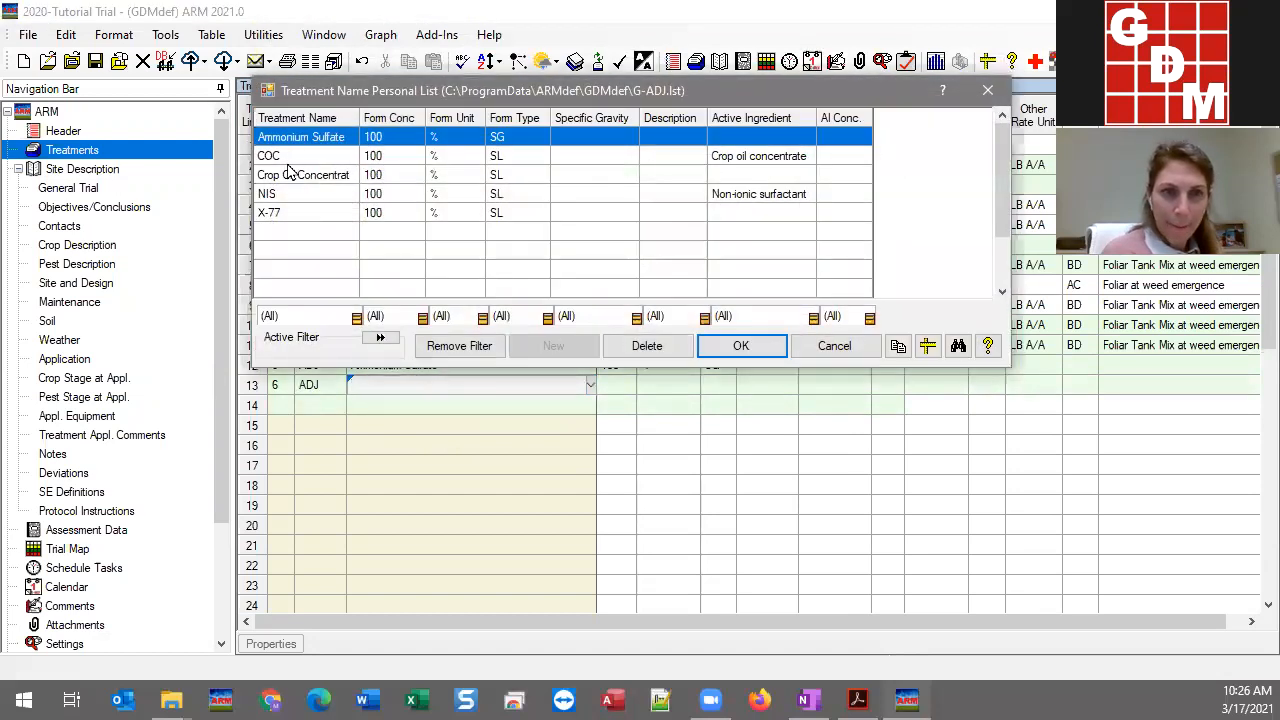
{"action": "left_click", "coordinate": [285, 158]}
{"action": "left_click", "coordinate": [738, 345]}
{"action": "left_click", "coordinate": [575, 445]}
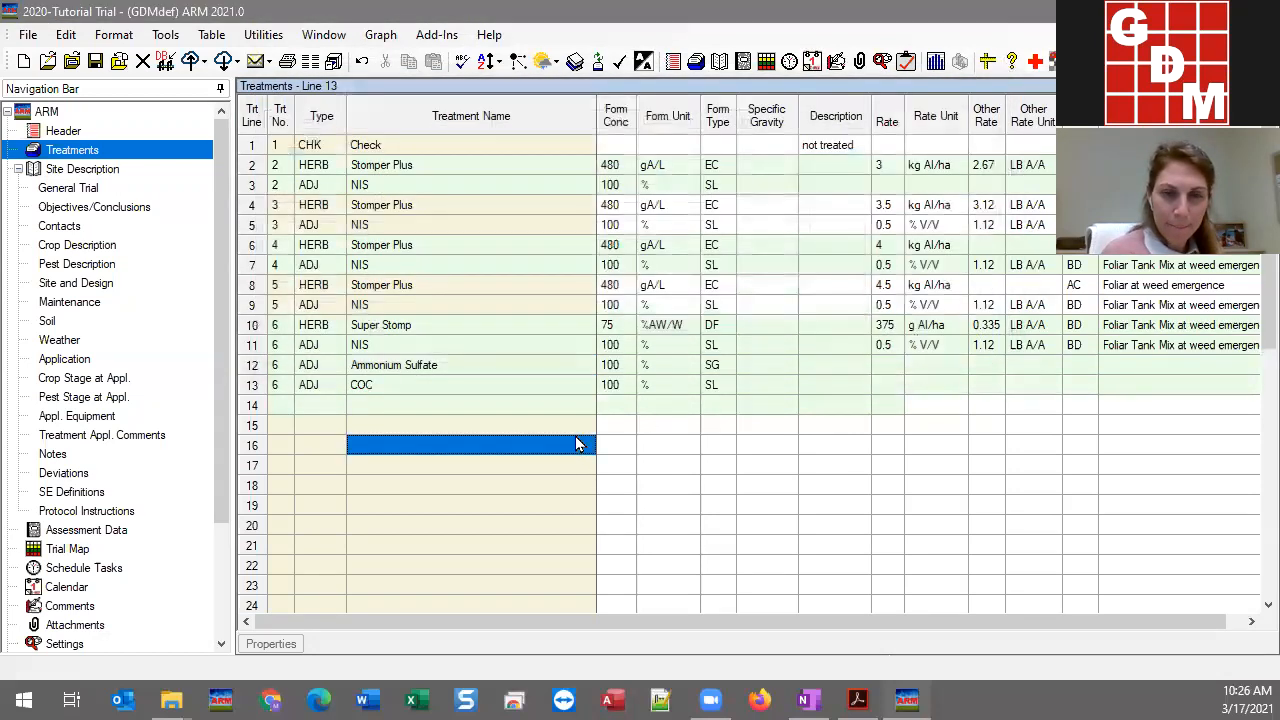
{"action": "left_click", "coordinate": [420, 368]}
{"action": "left_click", "coordinate": [443, 405]}
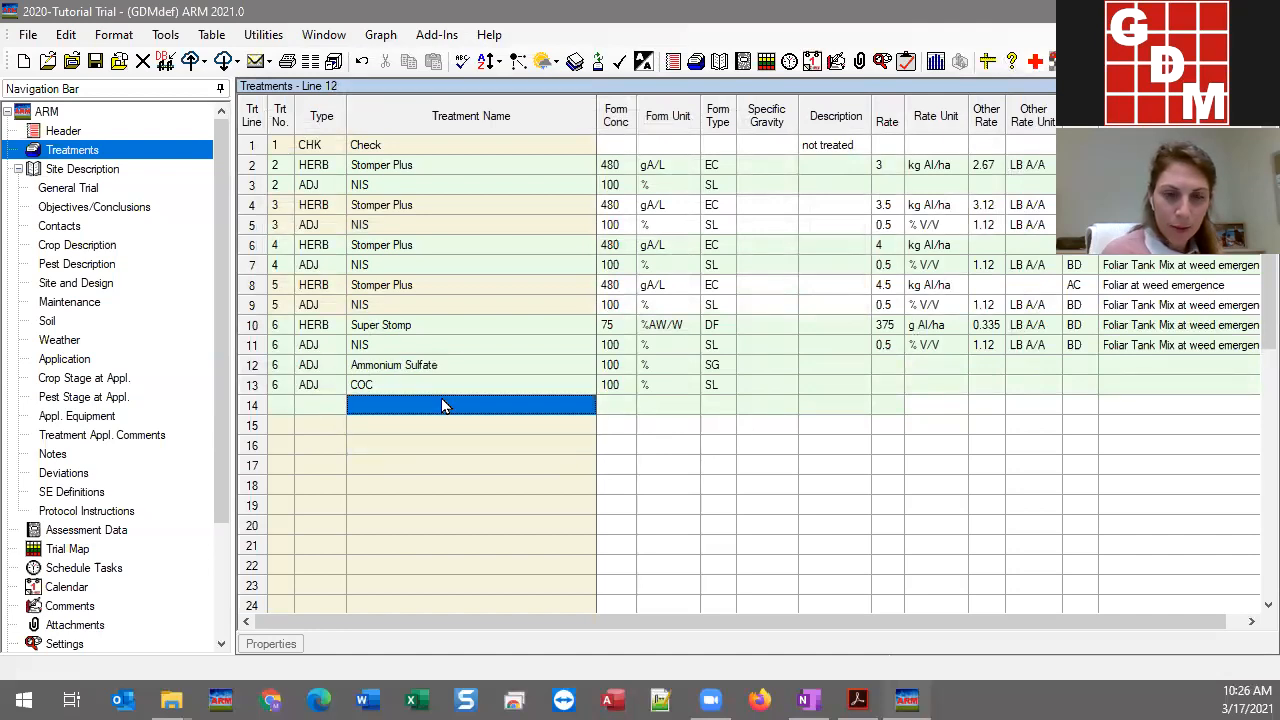
Select the complete Ammonium Sulfate and COC lines of treatment 6 together and copy them
{"action": "left_click", "coordinate": [253, 366]}
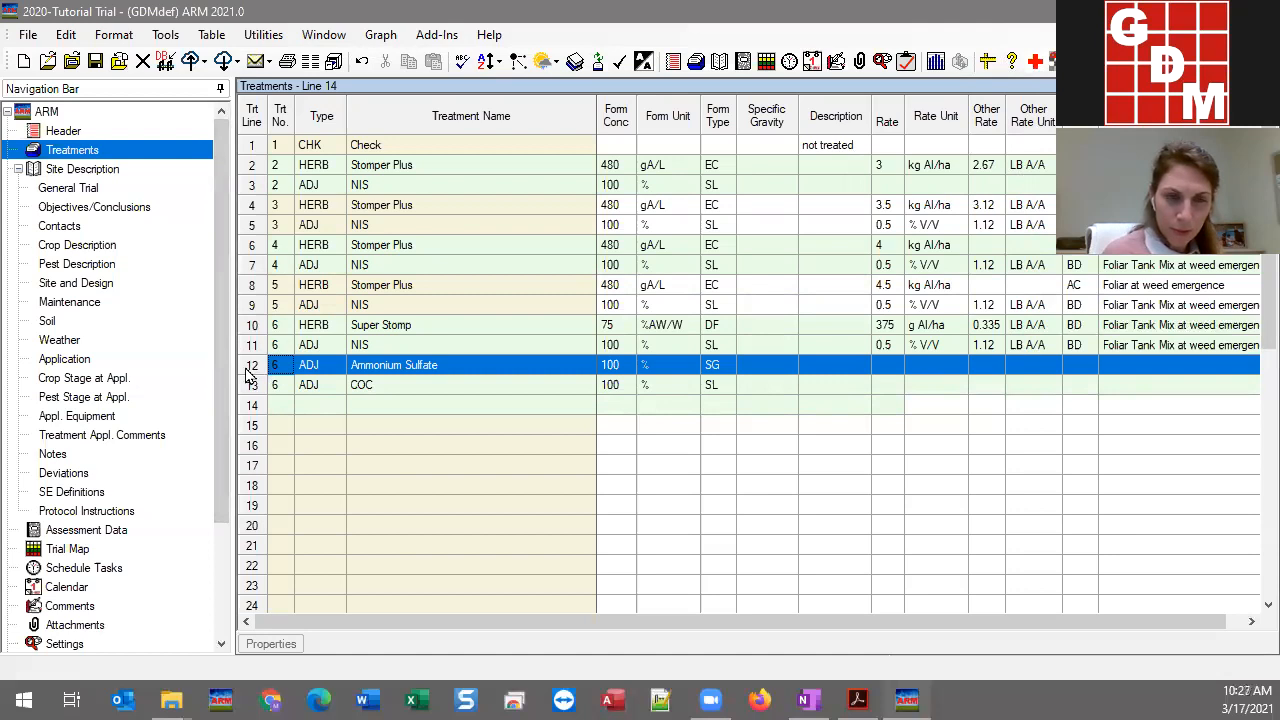
{"action": "left_click", "coordinate": [268, 386]}
{"action": "left_click", "coordinate": [250, 368]}
{"action": "left_click", "coordinate": [252, 388]}
{"action": "left_click", "coordinate": [244, 369]}
{"action": "left_click", "coordinate": [249, 386], "text": "shift"}
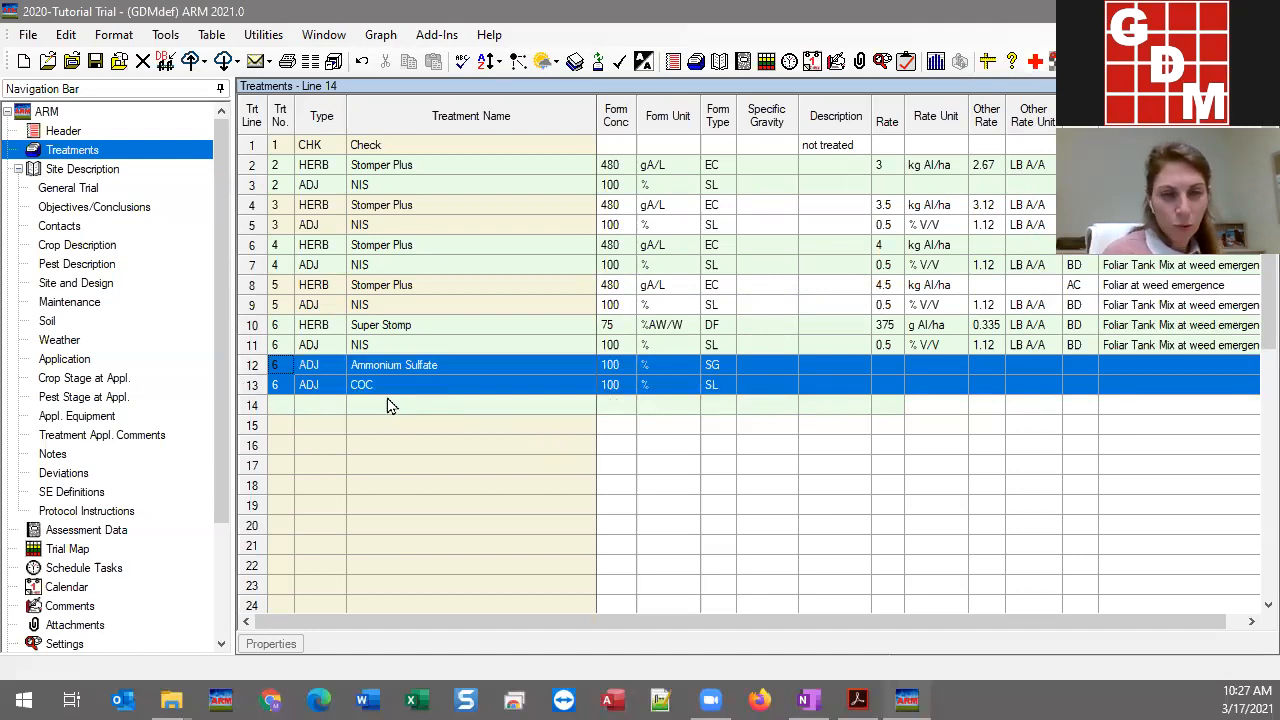
{"action": "right_click", "coordinate": [488, 385]}
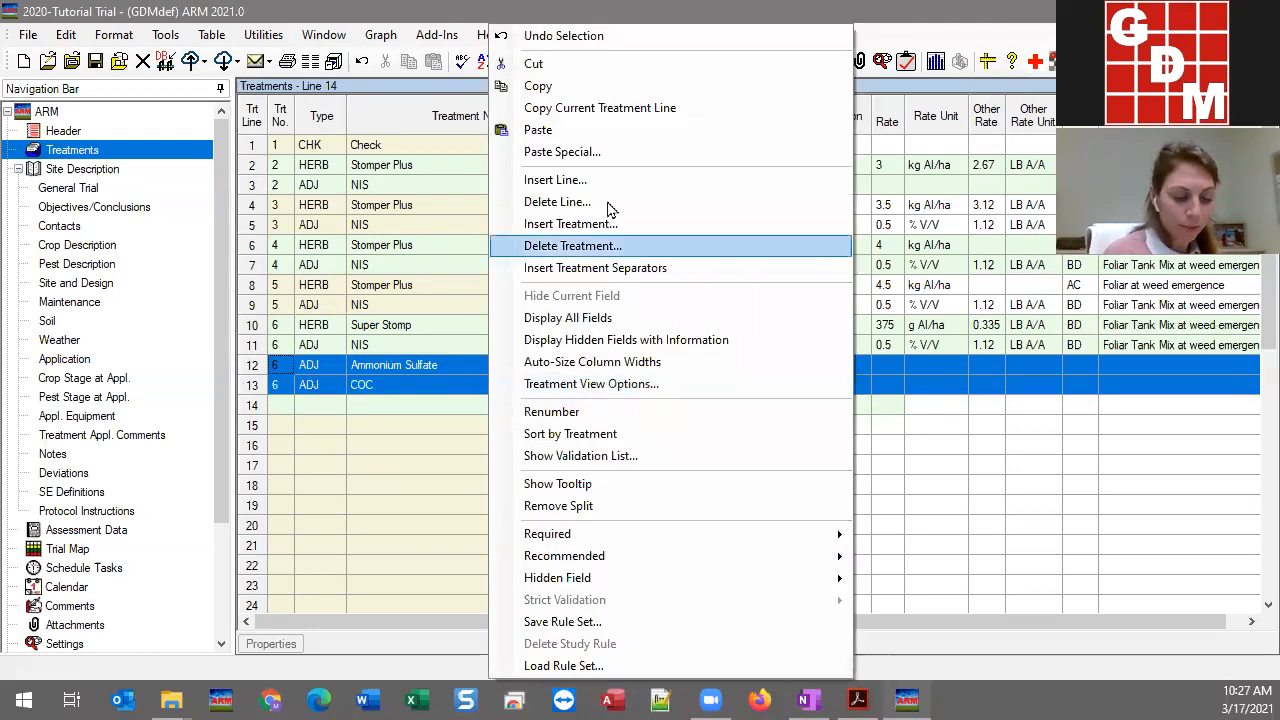
{"action": "left_click", "coordinate": [552, 90]}
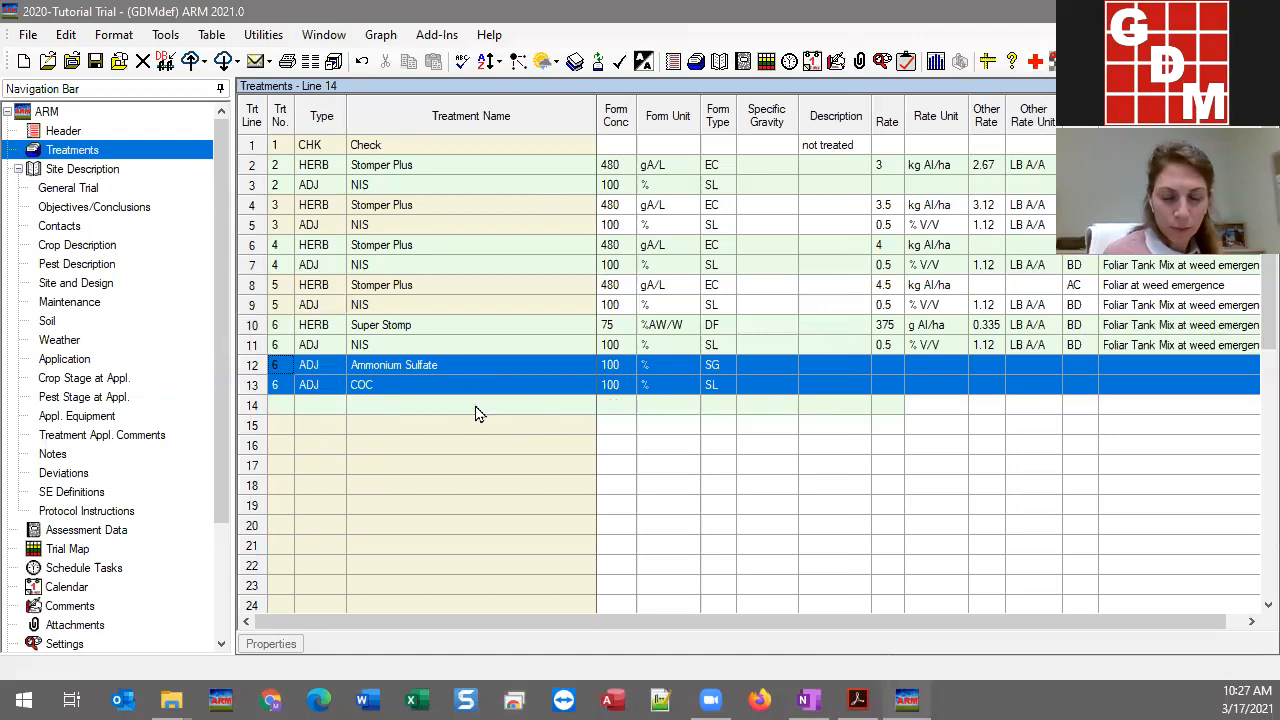
Paste the copied Ammonium Sulfate and COC lines into treatments 3, 4 and 5
{"action": "right_click", "coordinate": [455, 432]}
{"action": "left_click", "coordinate": [415, 432]}
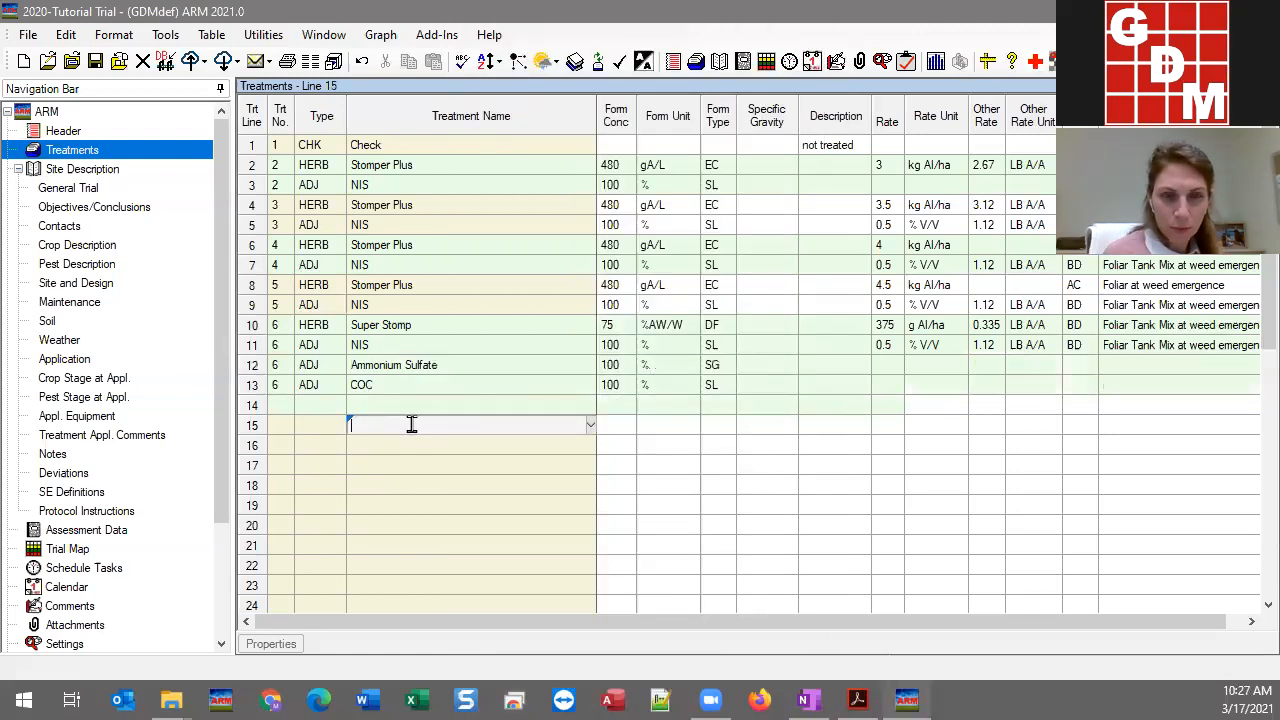
{"action": "right_click", "coordinate": [409, 424]}
{"action": "left_click", "coordinate": [470, 130]}
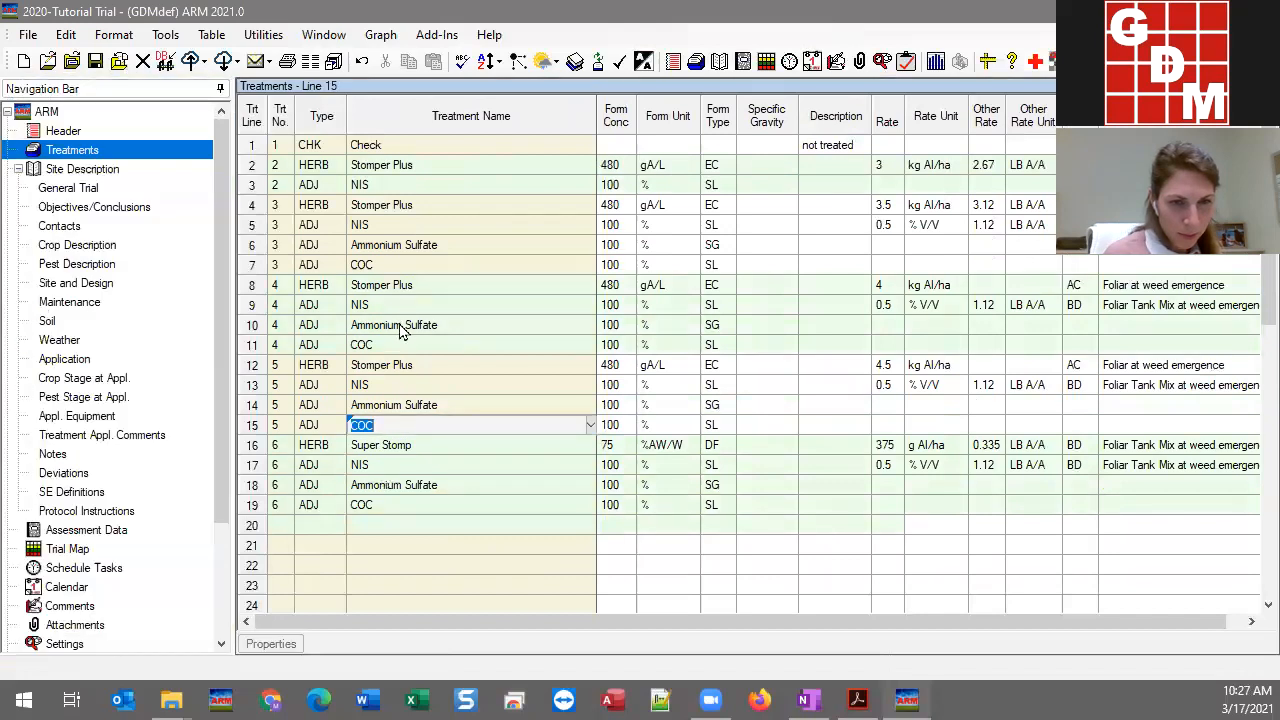
Examine the pasted Ammonium Sulfate and COC lines and their rate fields in treatments 3 and 4
{"action": "left_click_drag", "start_coordinate": [395, 250], "coordinate": [392, 266]}
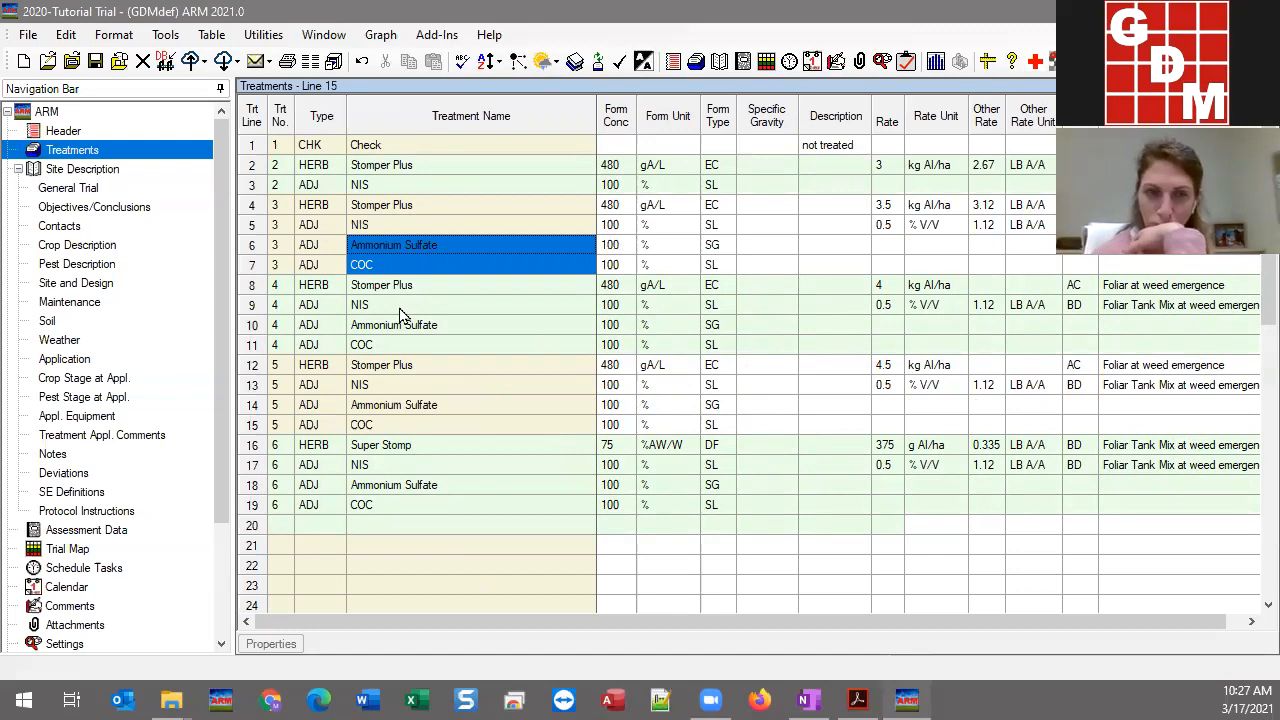
{"action": "left_click", "coordinate": [413, 252]}
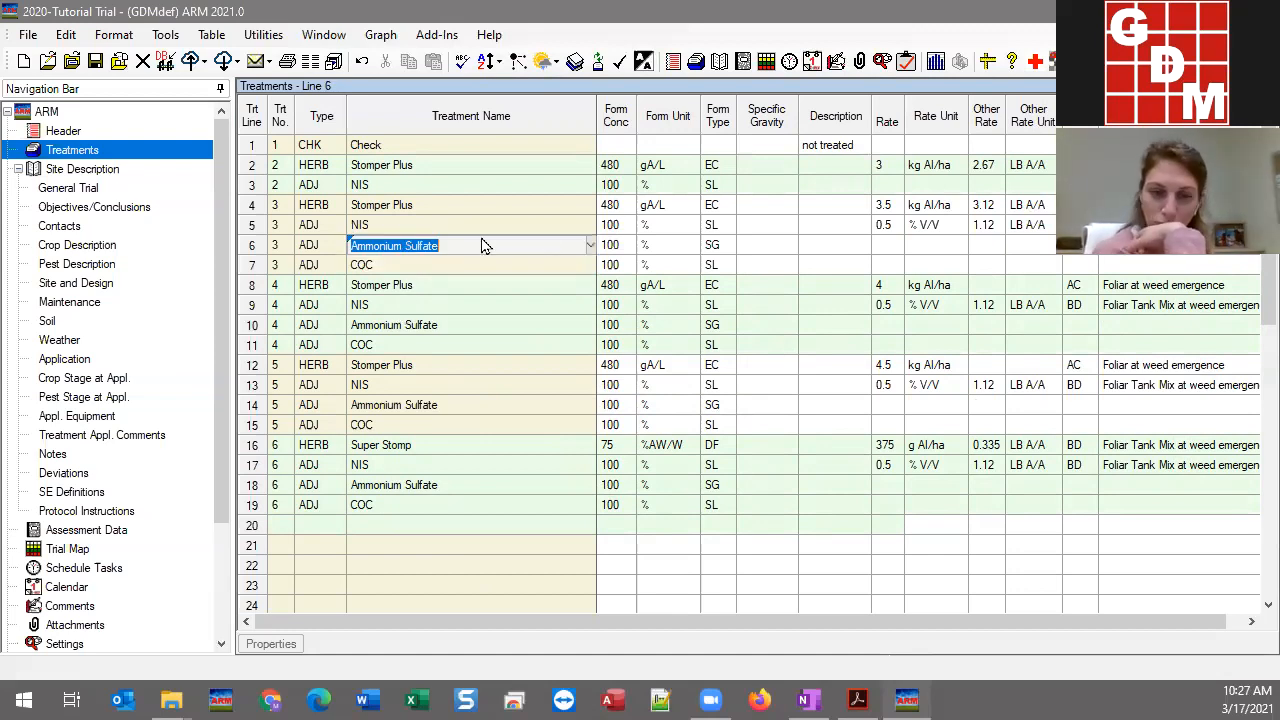
{"action": "left_click", "coordinate": [889, 252]}
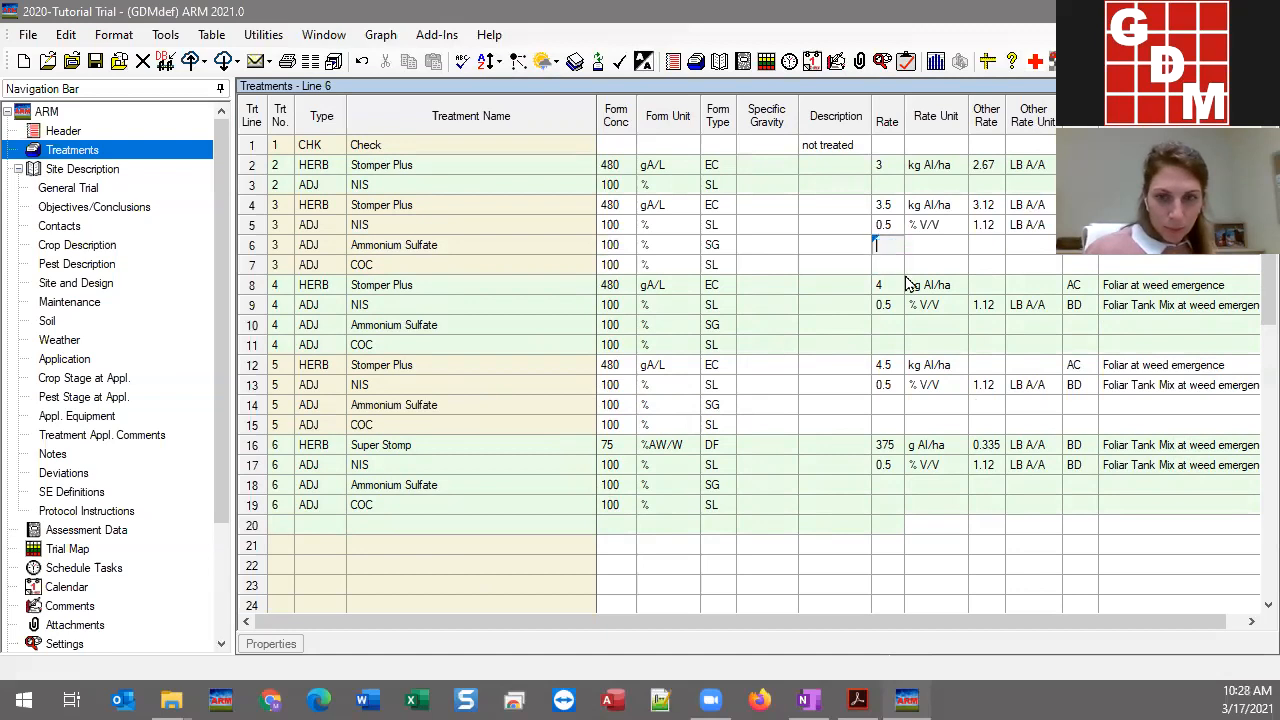
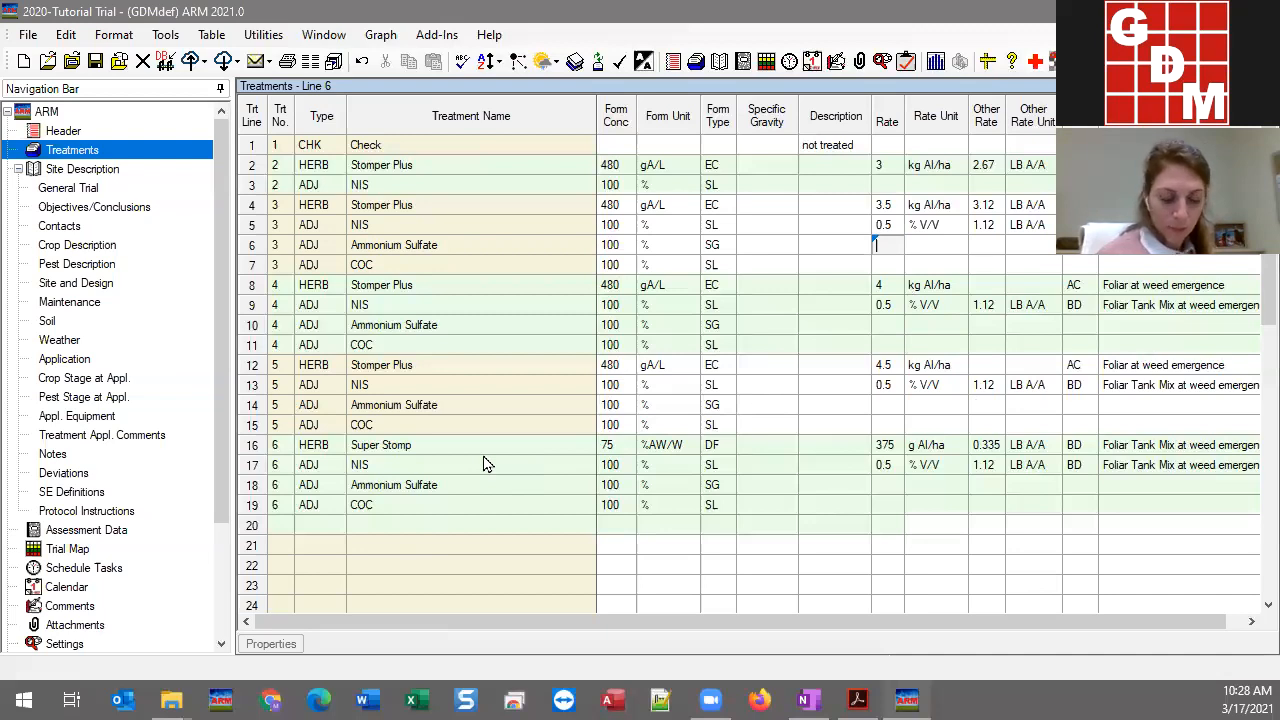
{"action": "left_click", "coordinate": [305, 268]}
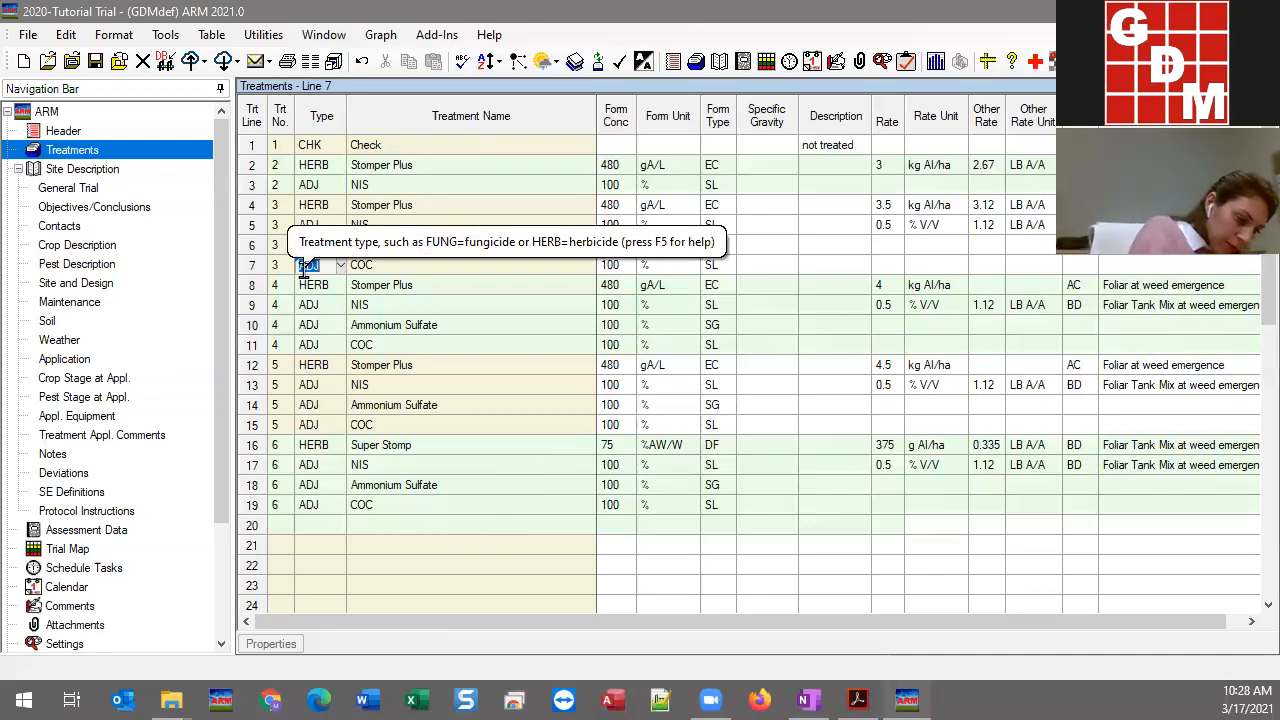
{"action": "left_click", "coordinate": [428, 308]}
{"action": "left_click", "coordinate": [428, 308]}
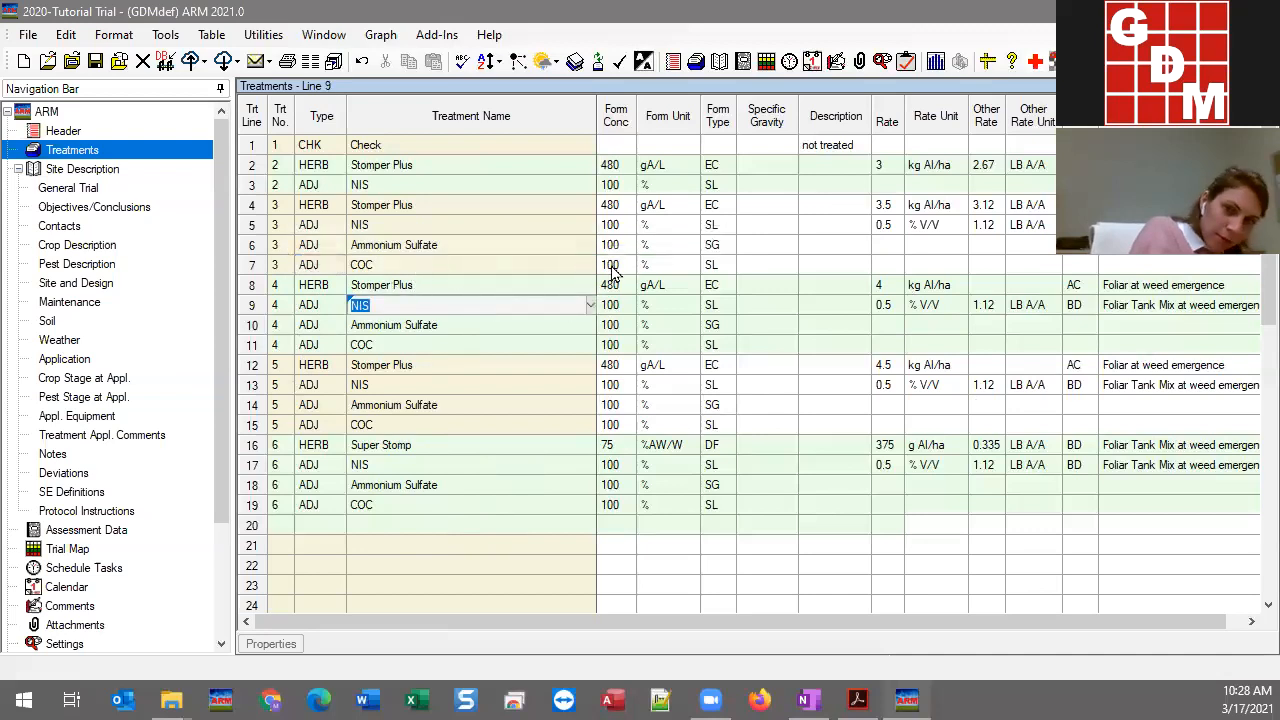
Delete the COC line of treatment 3 with the Delete Line command, removing 1 line starting at number 7
{"action": "left_click", "coordinate": [409, 265]}
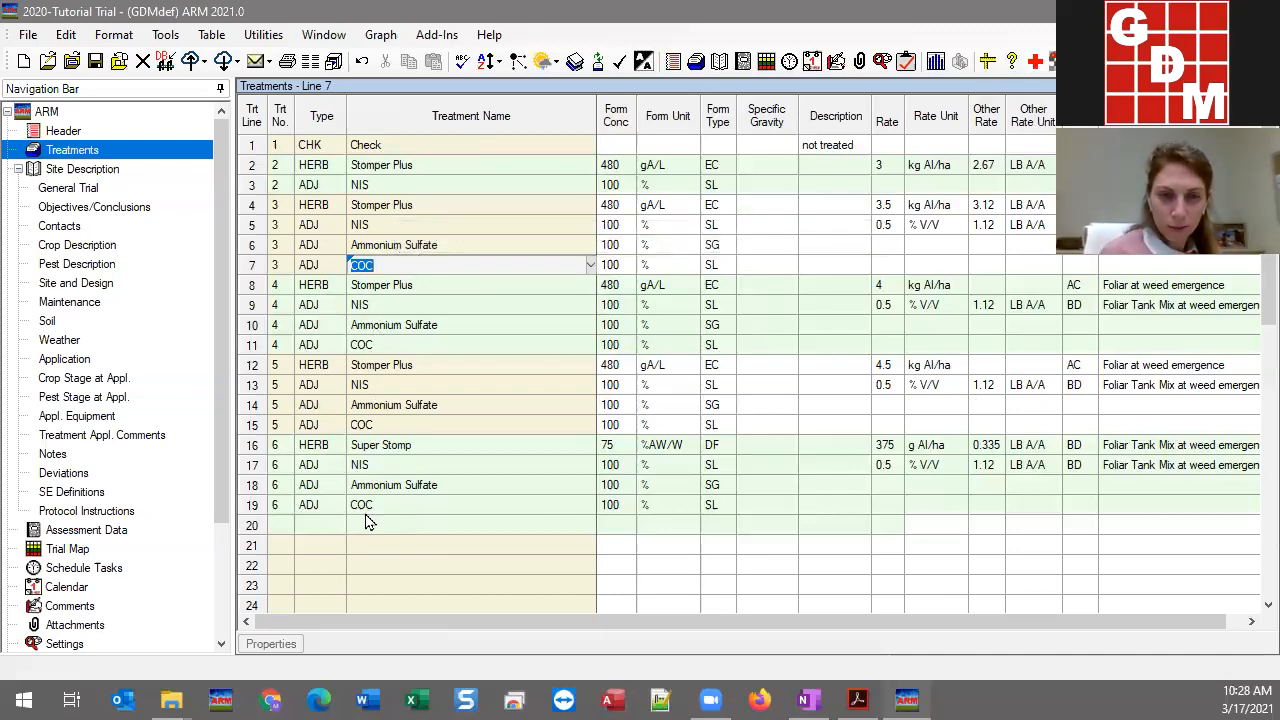
{"action": "right_click", "coordinate": [418, 263]}
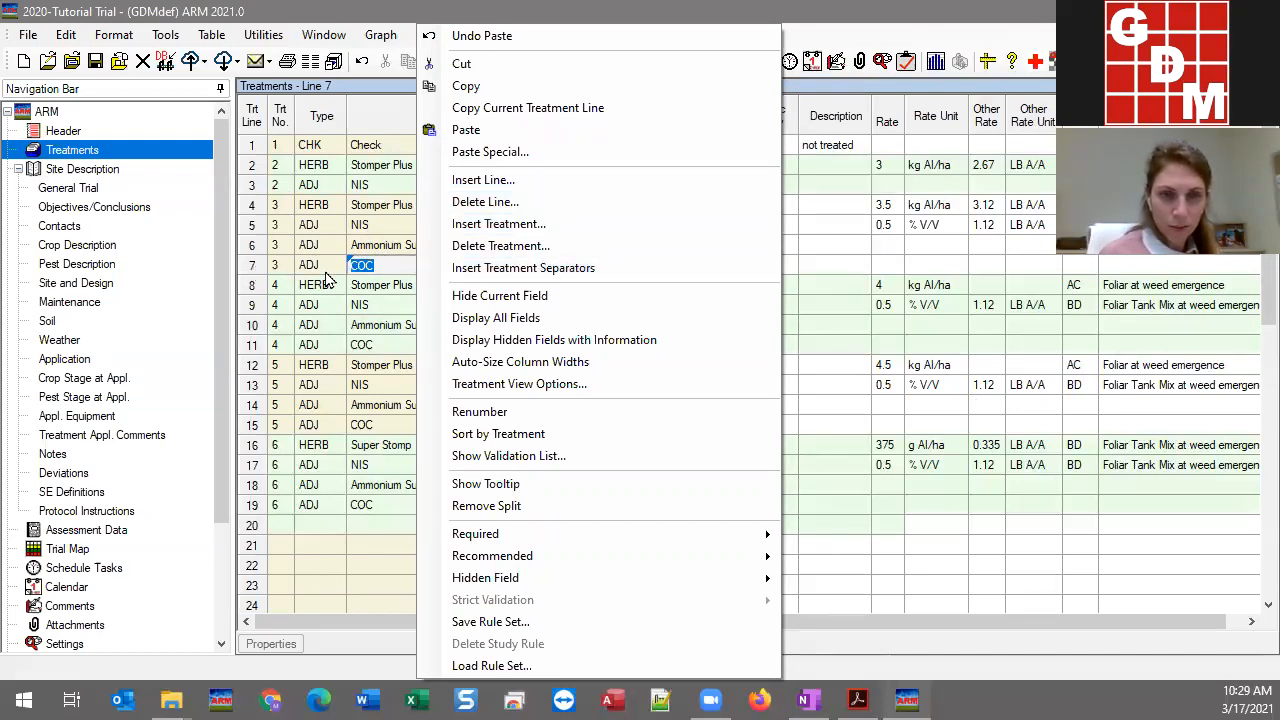
{"action": "left_click", "coordinate": [507, 203]}
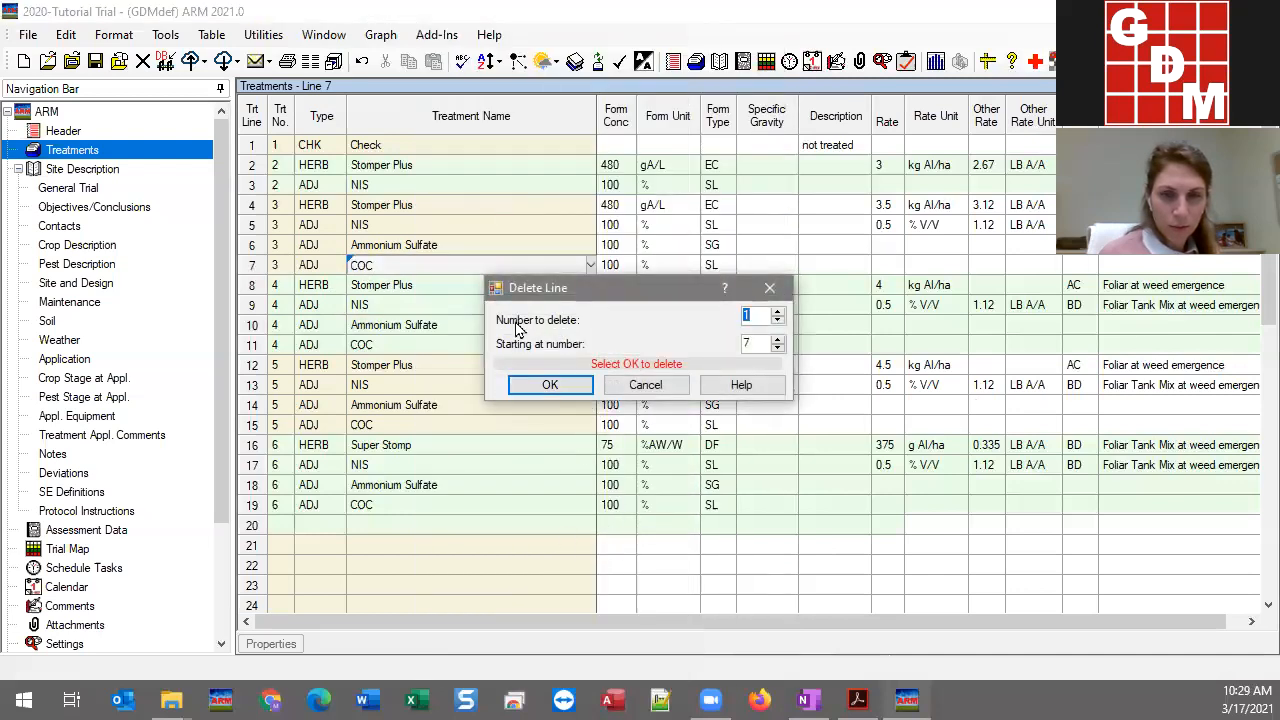
{"action": "left_click", "coordinate": [778, 314]}
{"action": "left_click", "coordinate": [778, 321]}
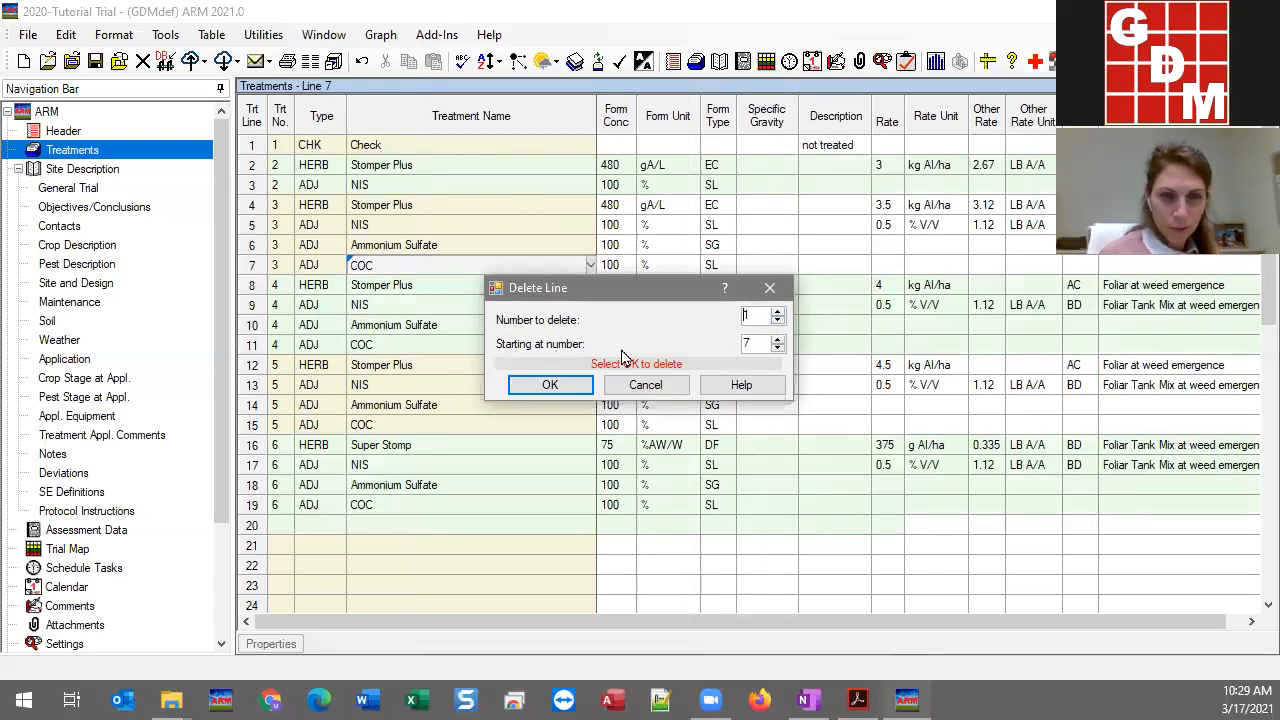
{"action": "left_click", "coordinate": [555, 386]}
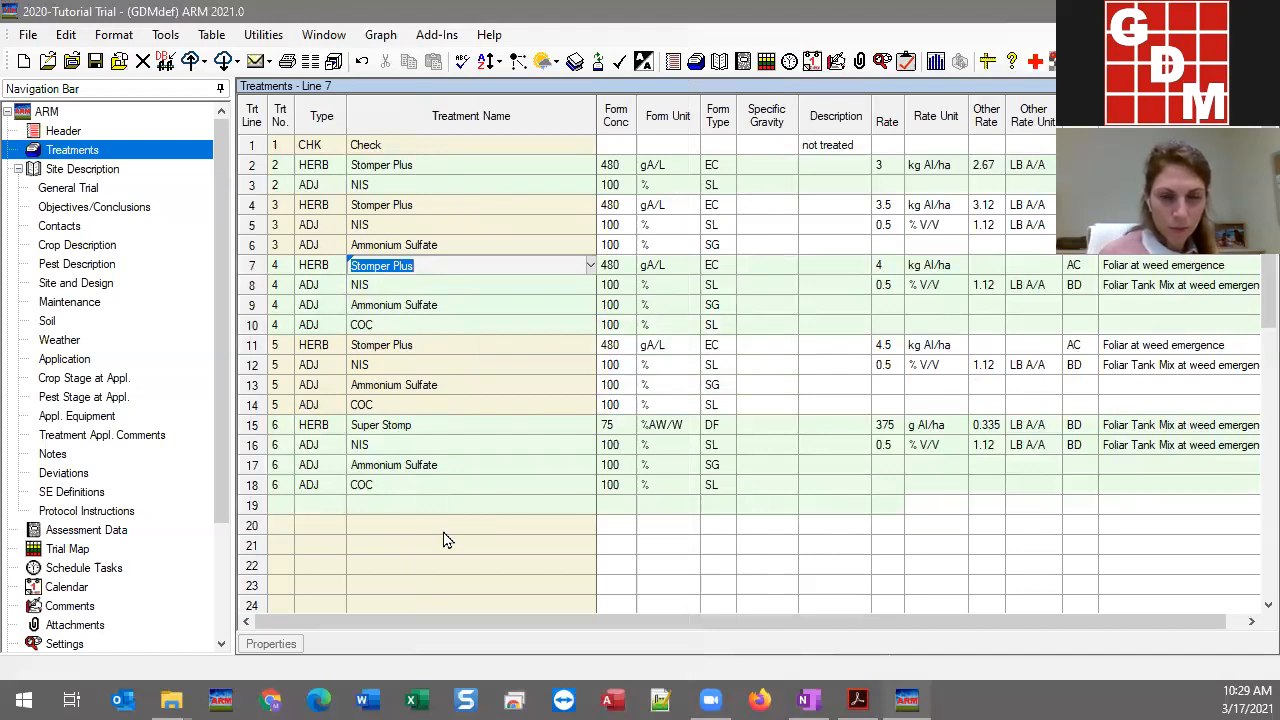
Delete the COC and Ammonium Sulfate lines at the end of treatment 6
{"action": "left_click", "coordinate": [280, 487]}
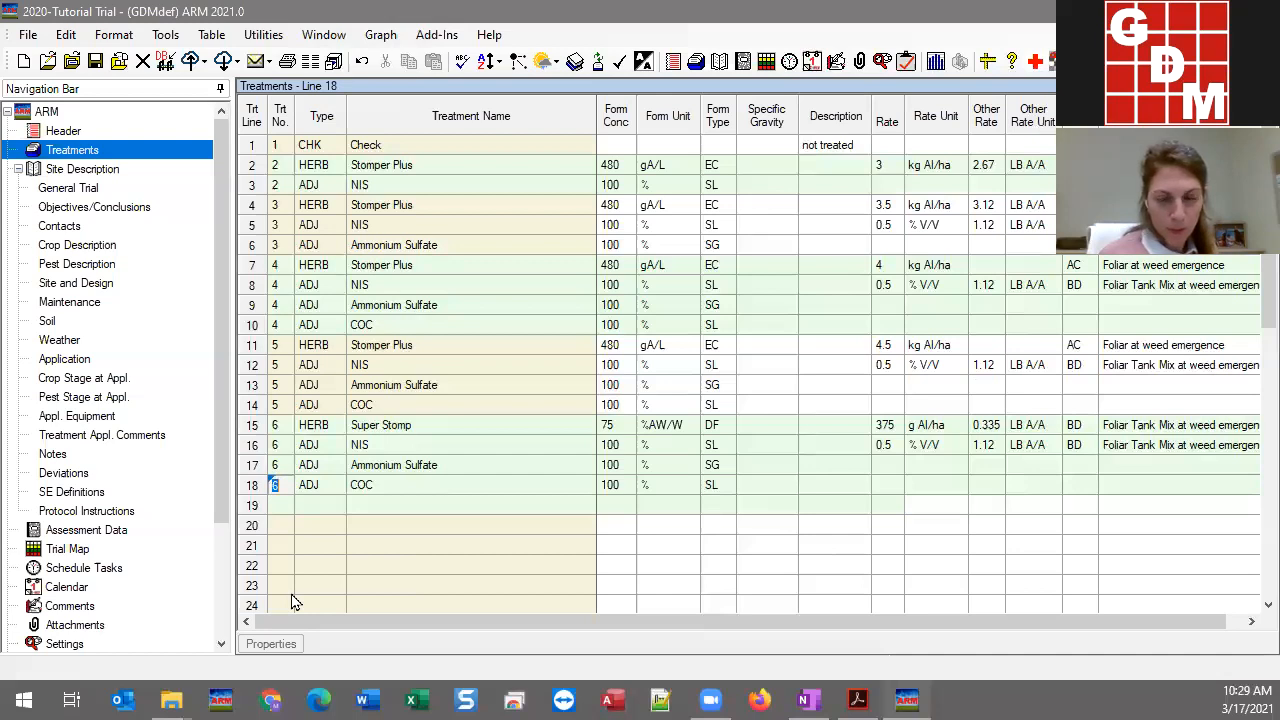
{"action": "key", "text": "ctrl+Delete"}
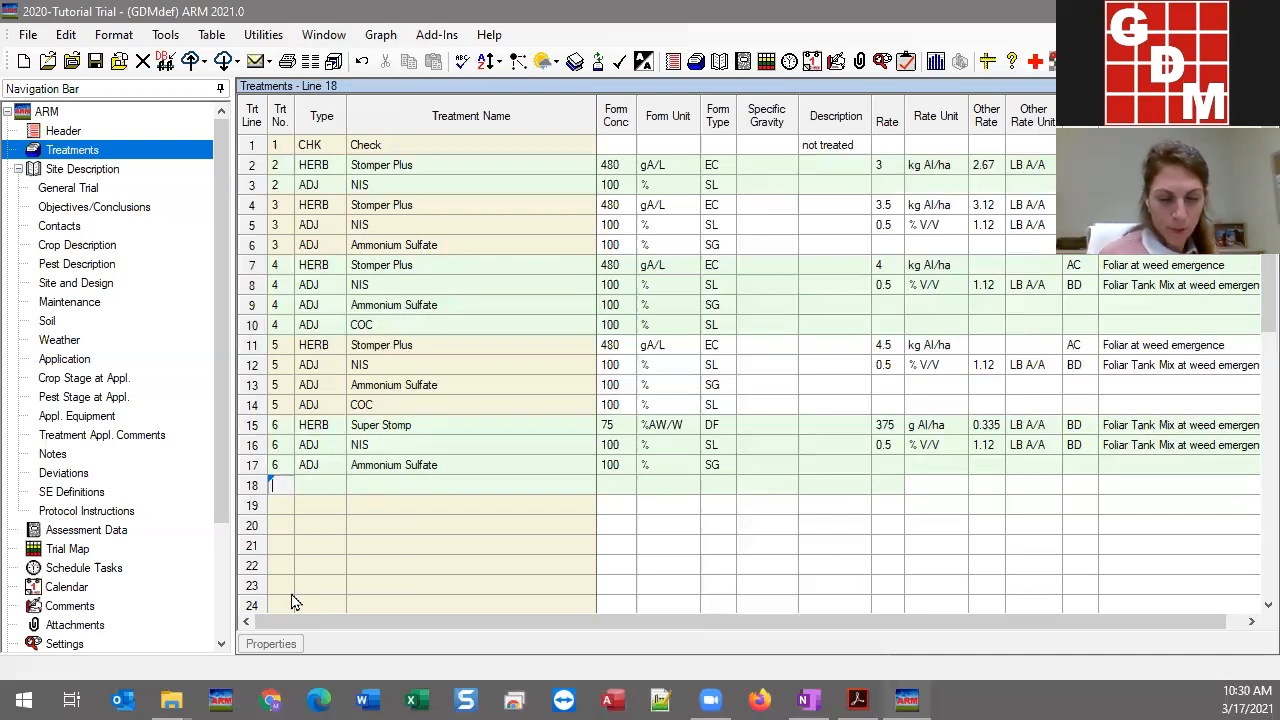
{"action": "key", "text": "Up"}
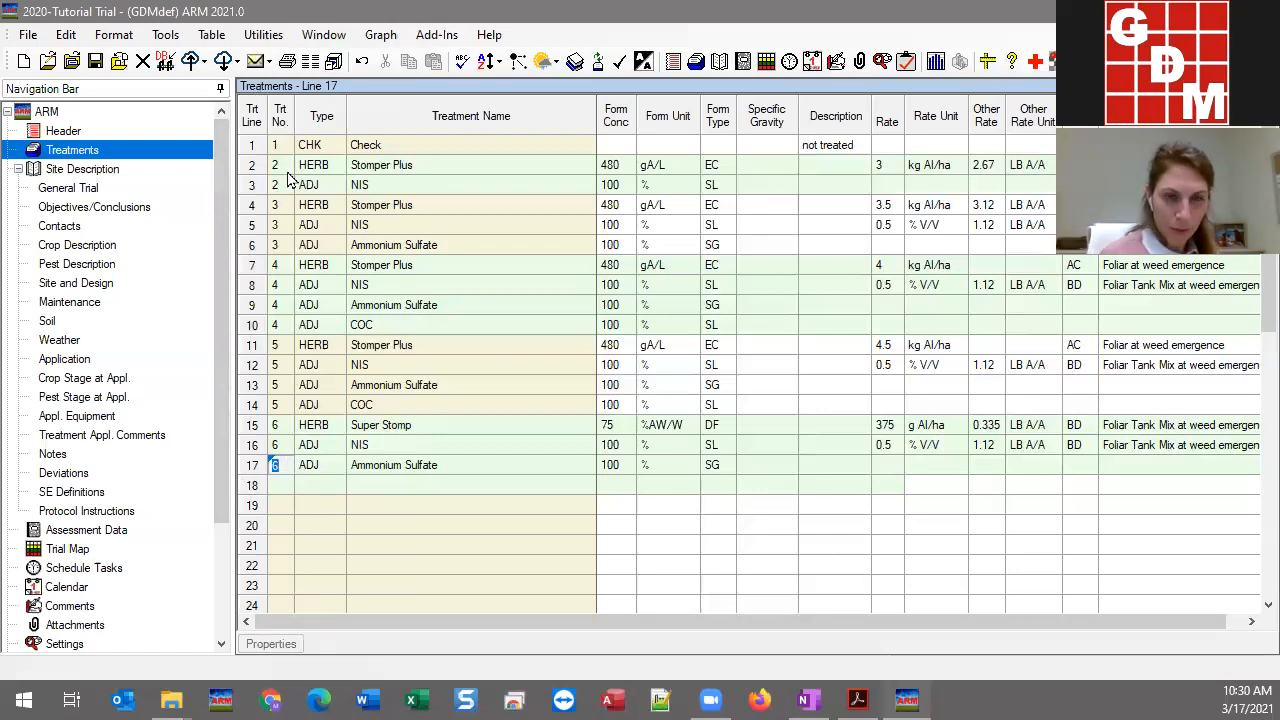
{"action": "left_click", "coordinate": [283, 467]}
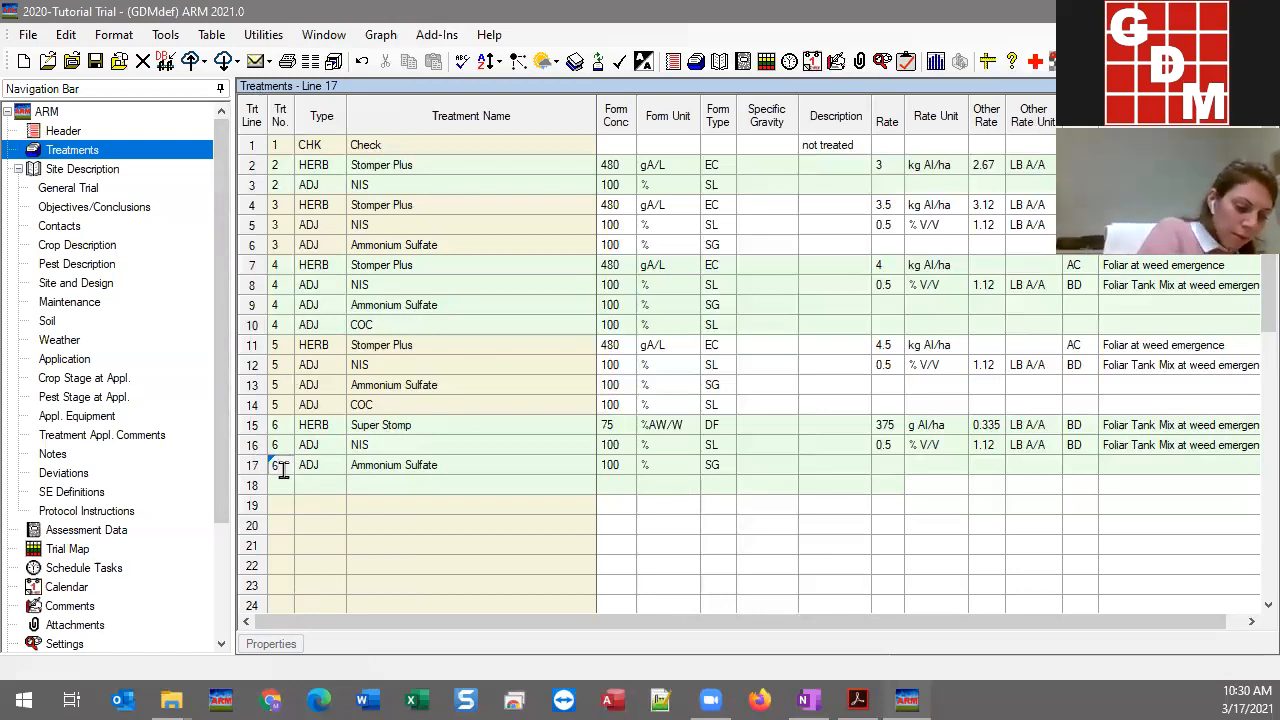
{"action": "key", "text": "BackSpace"}
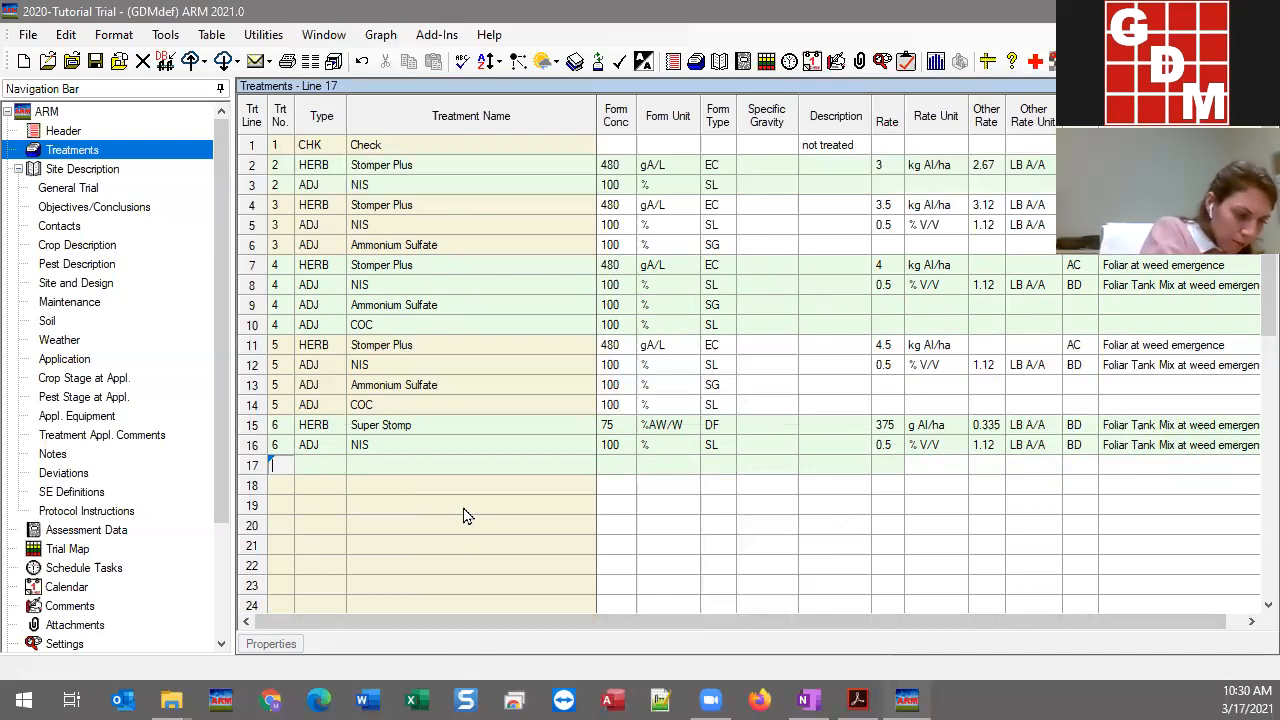
Browse the How To Topics help, examine the Treatment Editor Commands table in ARMquick.pdf in Adobe Acrobat, and return to ARM
{"action": "left_click", "coordinate": [489, 36]}
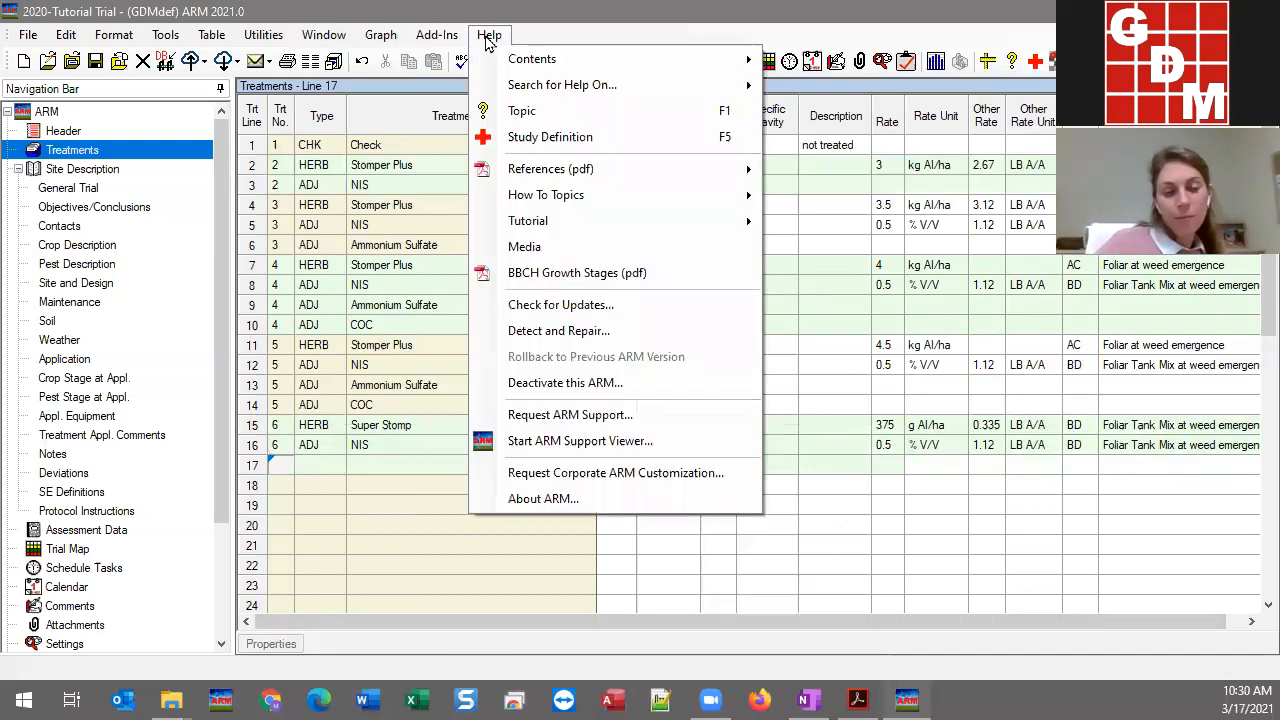
{"action": "mouse_move", "coordinate": [519, 178]}
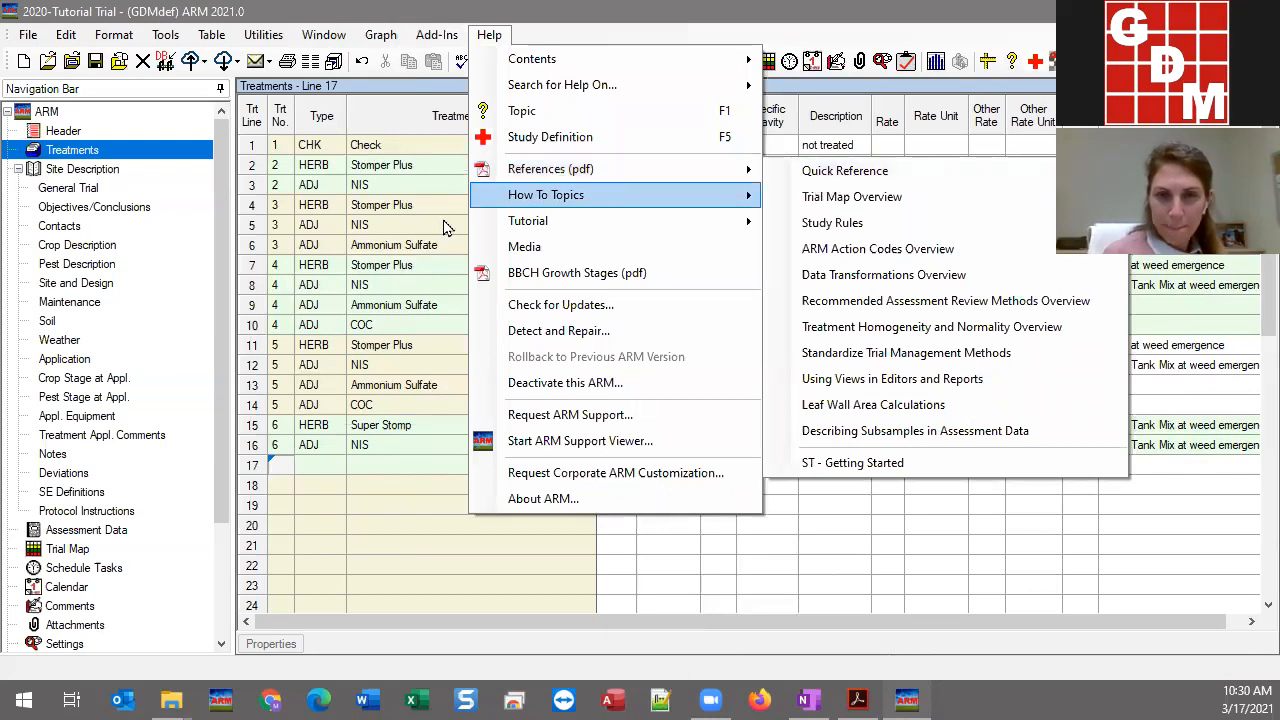
{"action": "left_click", "coordinate": [857, 699]}
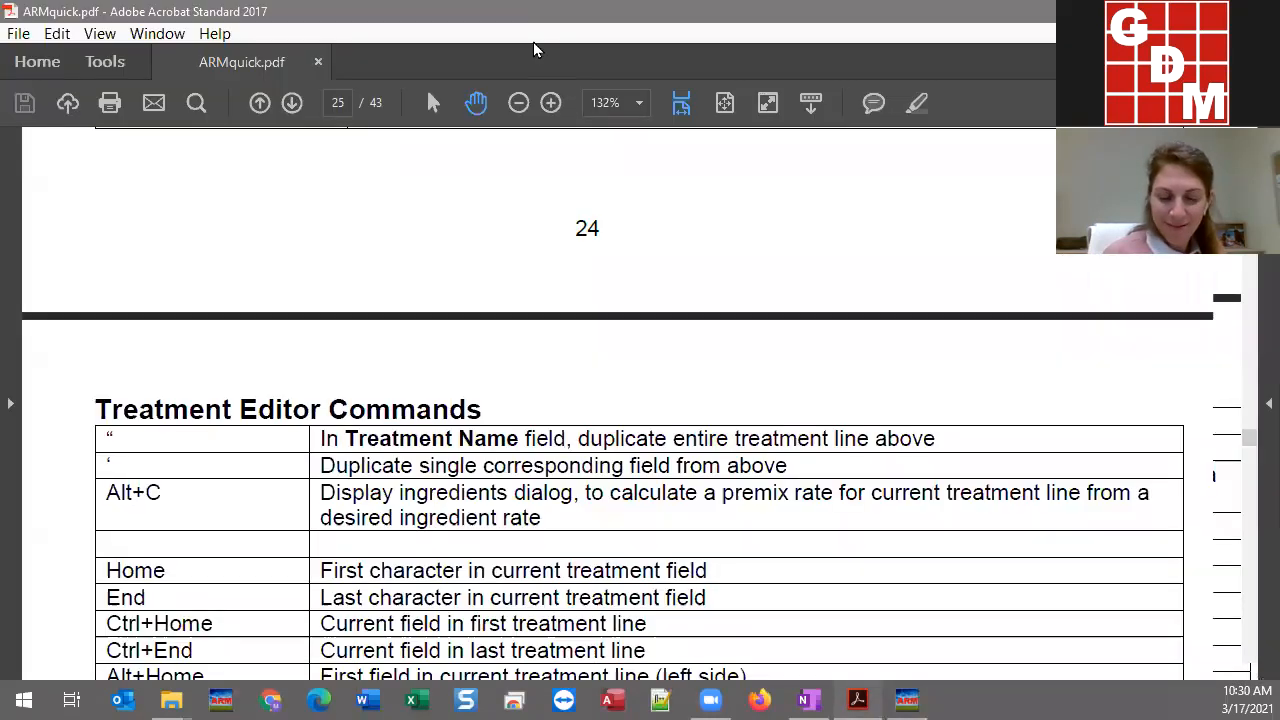
{"action": "scroll", "coordinate": [425, 305], "scroll_direction": "down", "scroll_amount": 4}
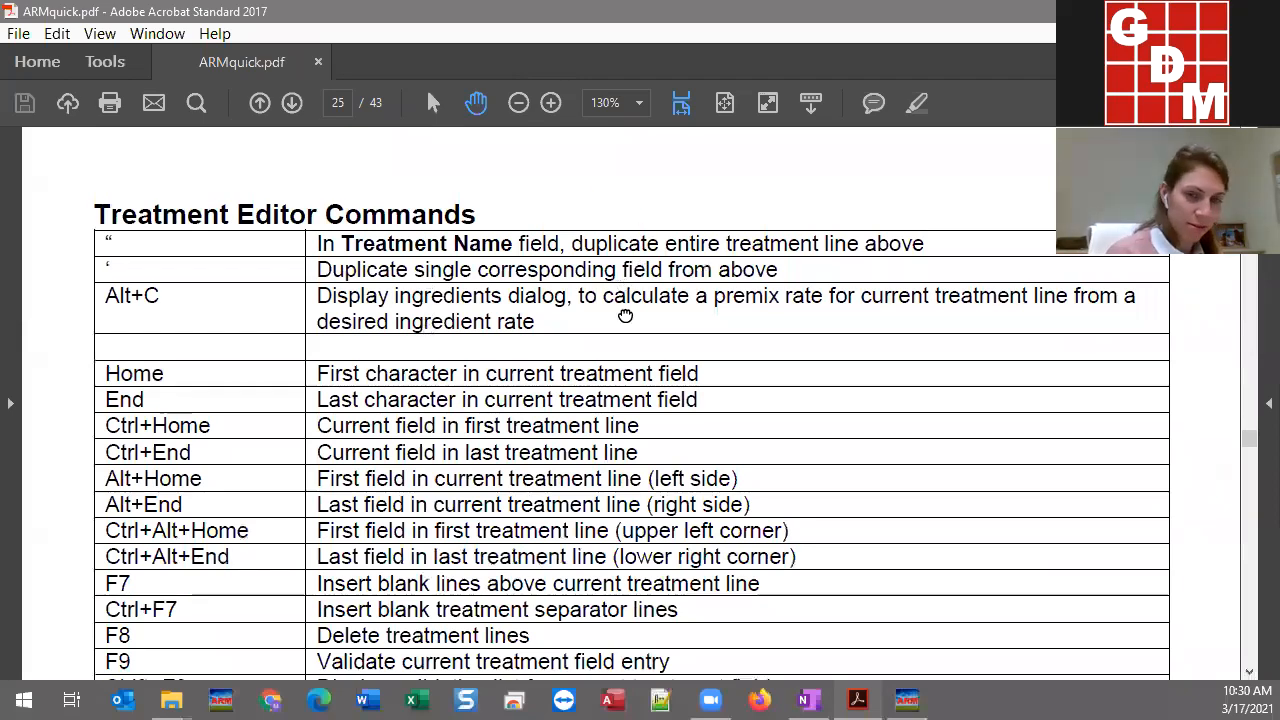
{"action": "scroll", "coordinate": [590, 450], "scroll_direction": "up", "scroll_amount": 3}
{"action": "scroll", "coordinate": [600, 300], "scroll_direction": "down", "scroll_amount": 3}
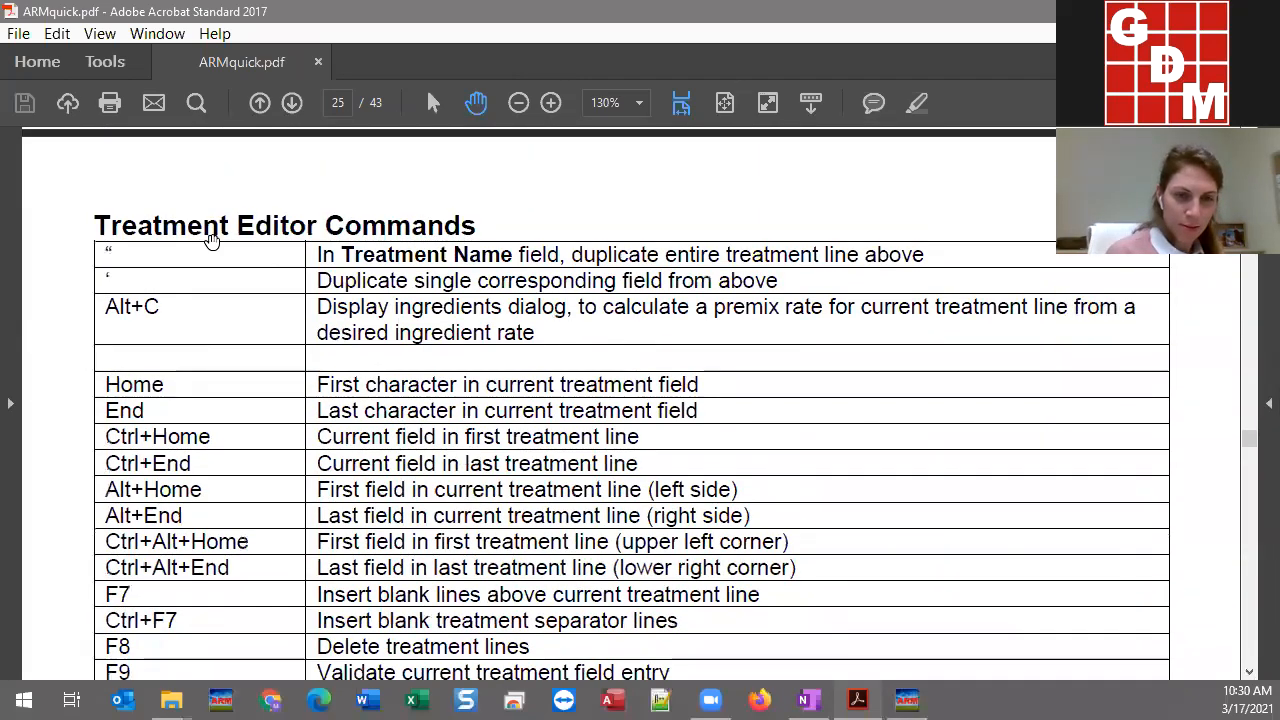
{"action": "scroll", "coordinate": [420, 500], "scroll_direction": "down", "scroll_amount": 4}
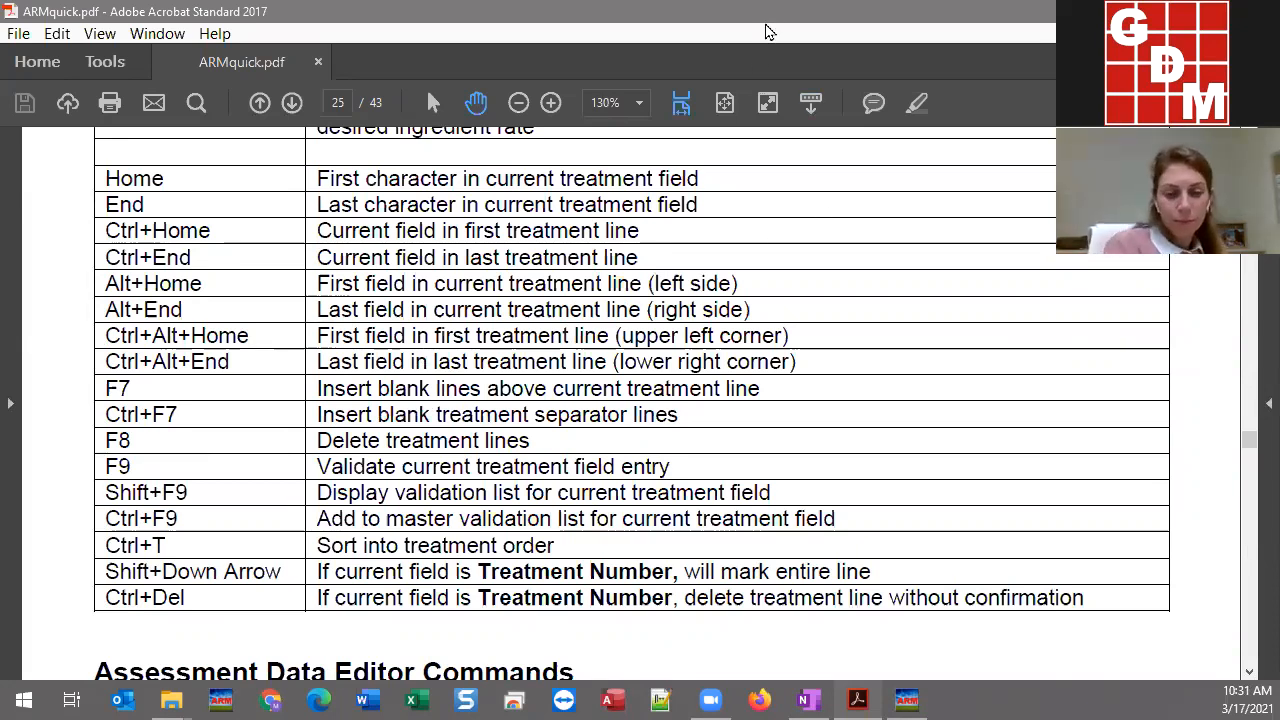
{"action": "key", "text": "alt+Tab"}
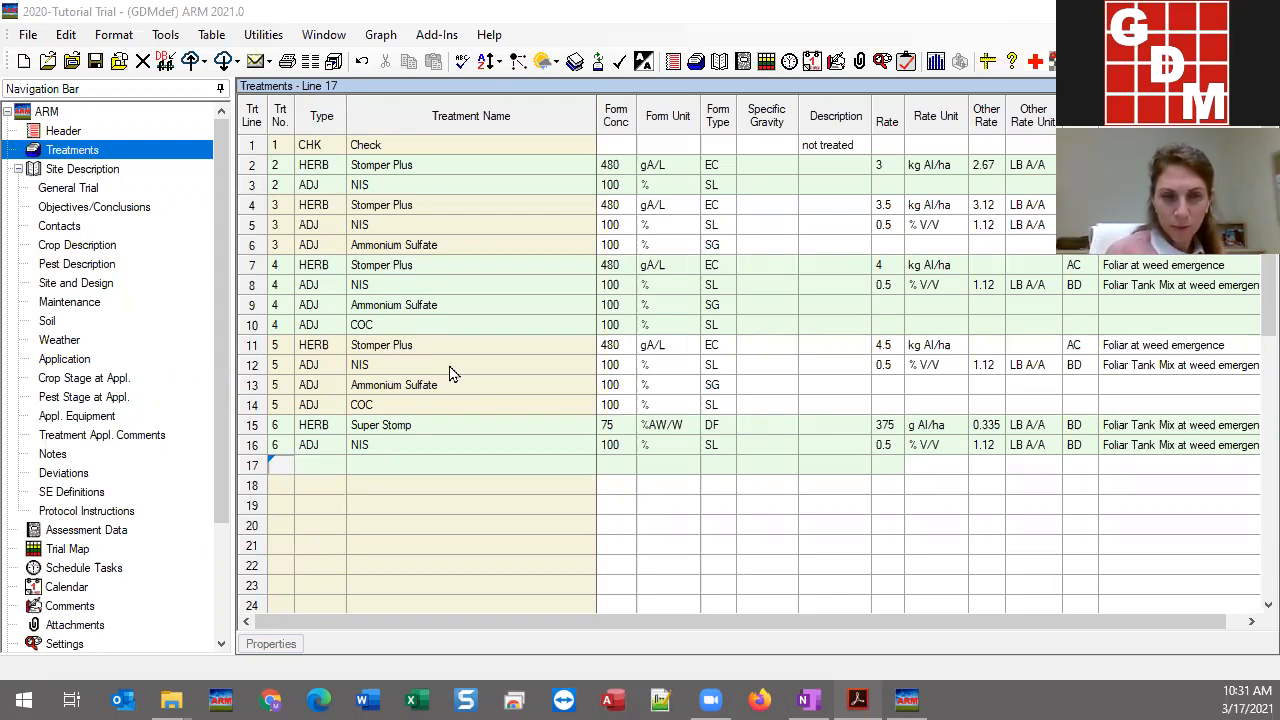
Validate the Stomper Plus treatment name on line 2 and add it to the personal herbicide list
{"action": "left_click", "coordinate": [413, 167]}
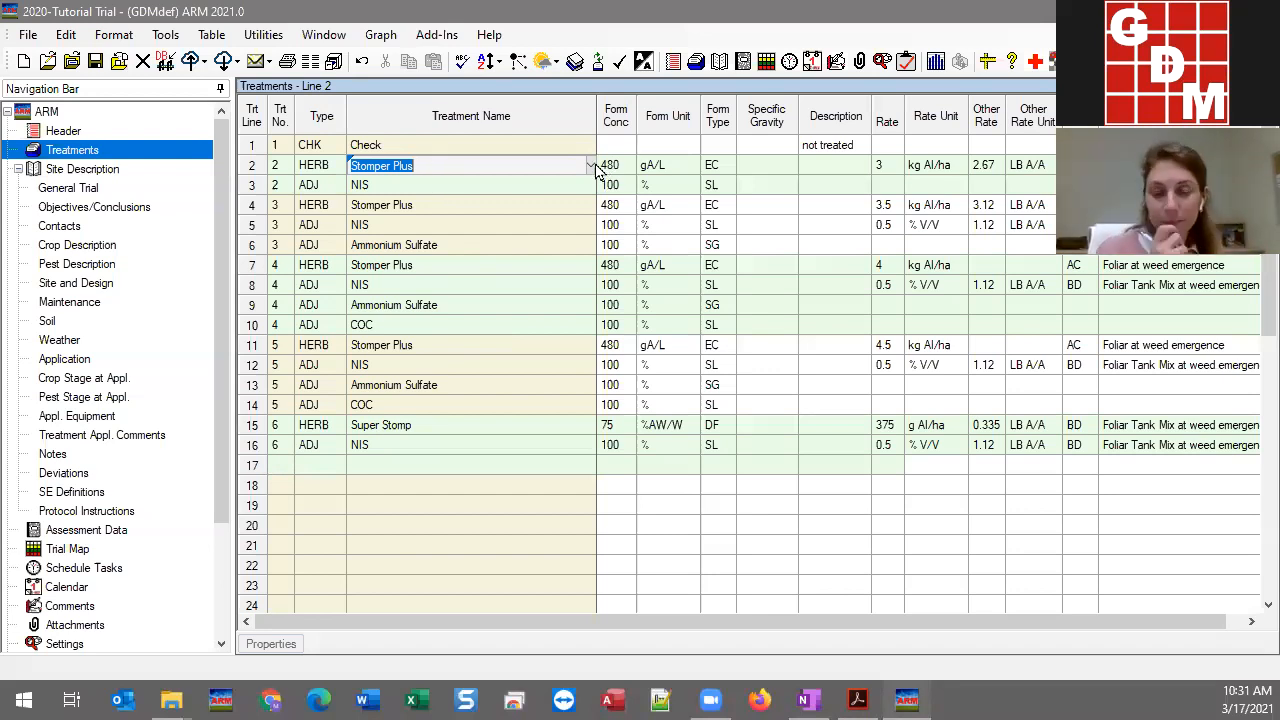
{"action": "left_click", "coordinate": [431, 165]}
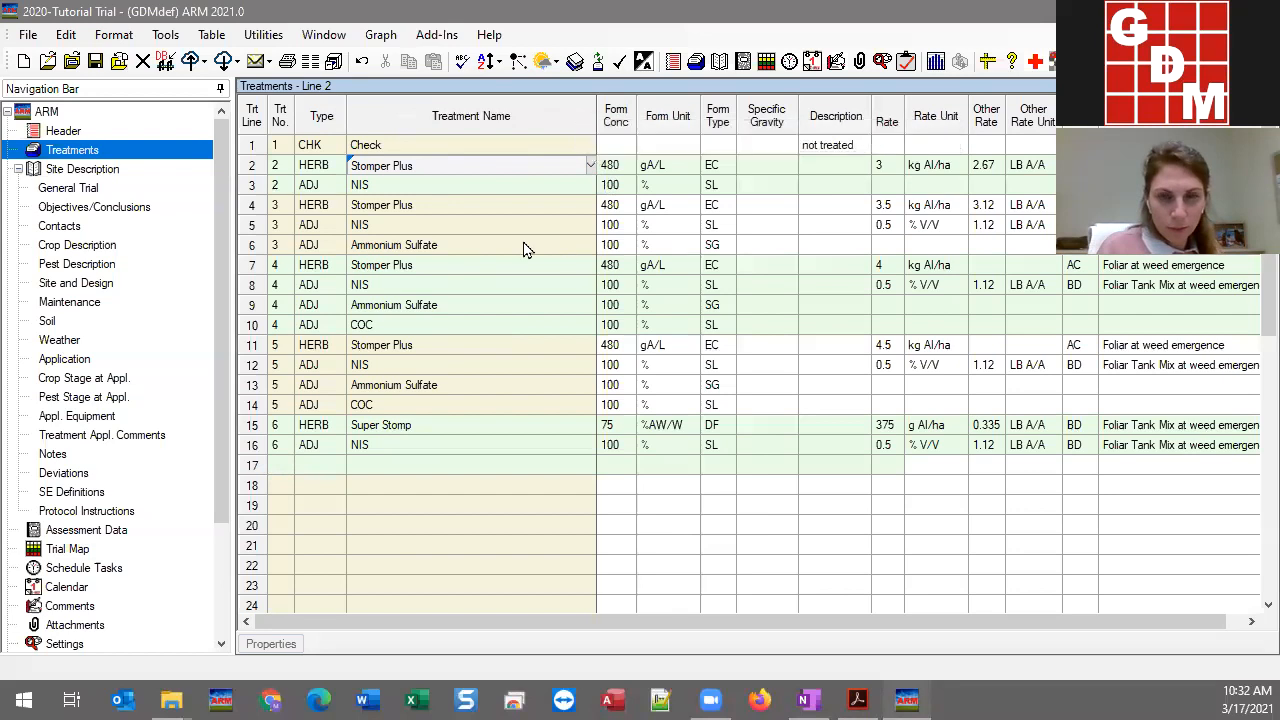
{"action": "key", "text": "F9"}
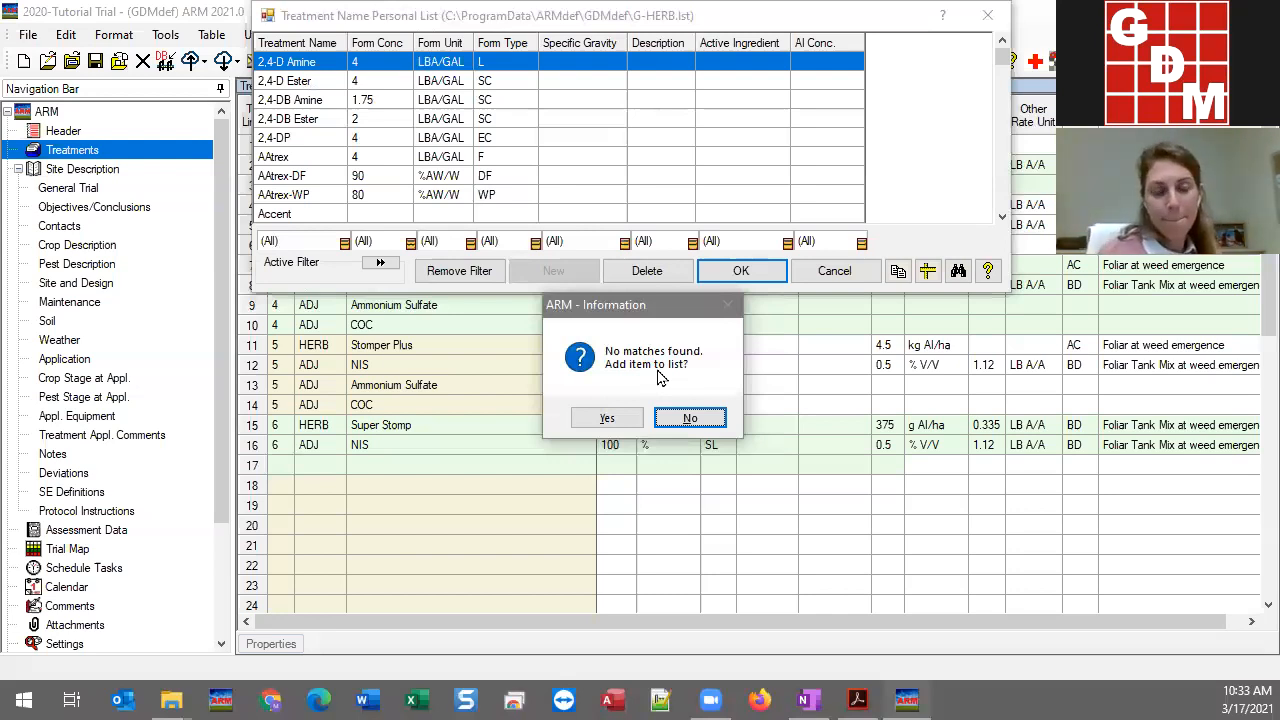
{"action": "left_click", "coordinate": [624, 420]}
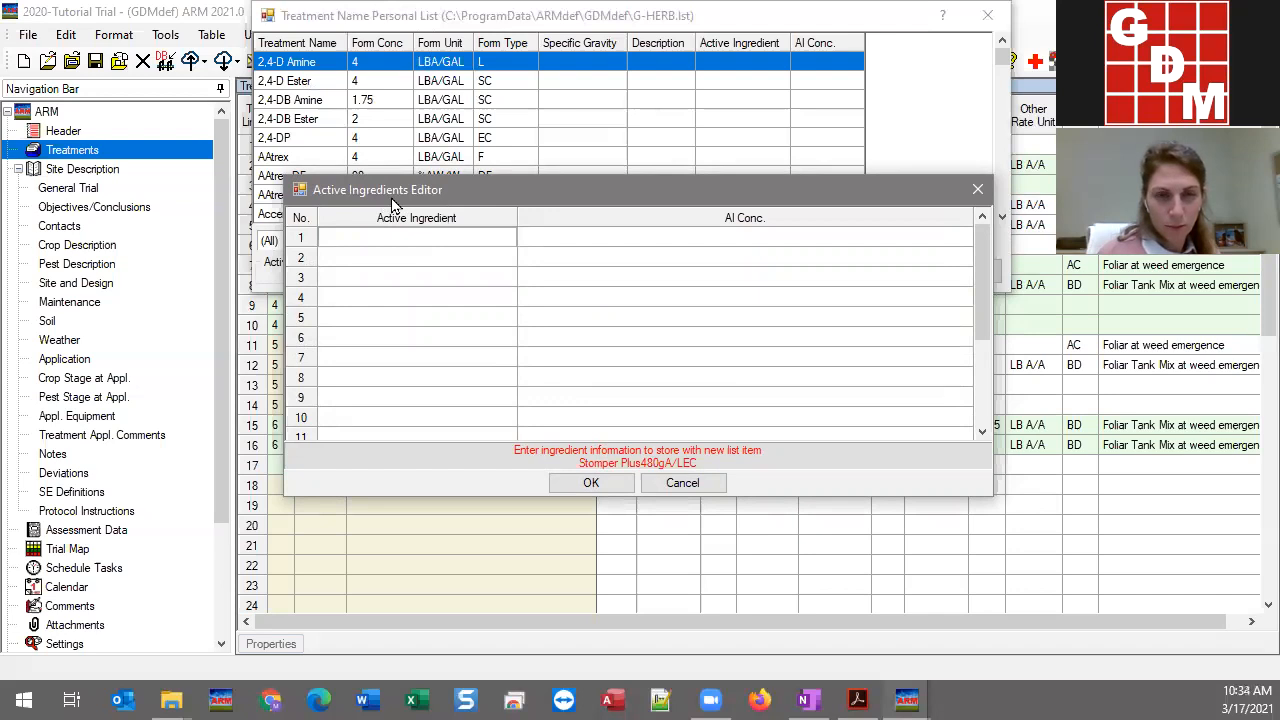
{"action": "left_click_drag", "start_coordinate": [393, 200], "coordinate": [610, 200]}
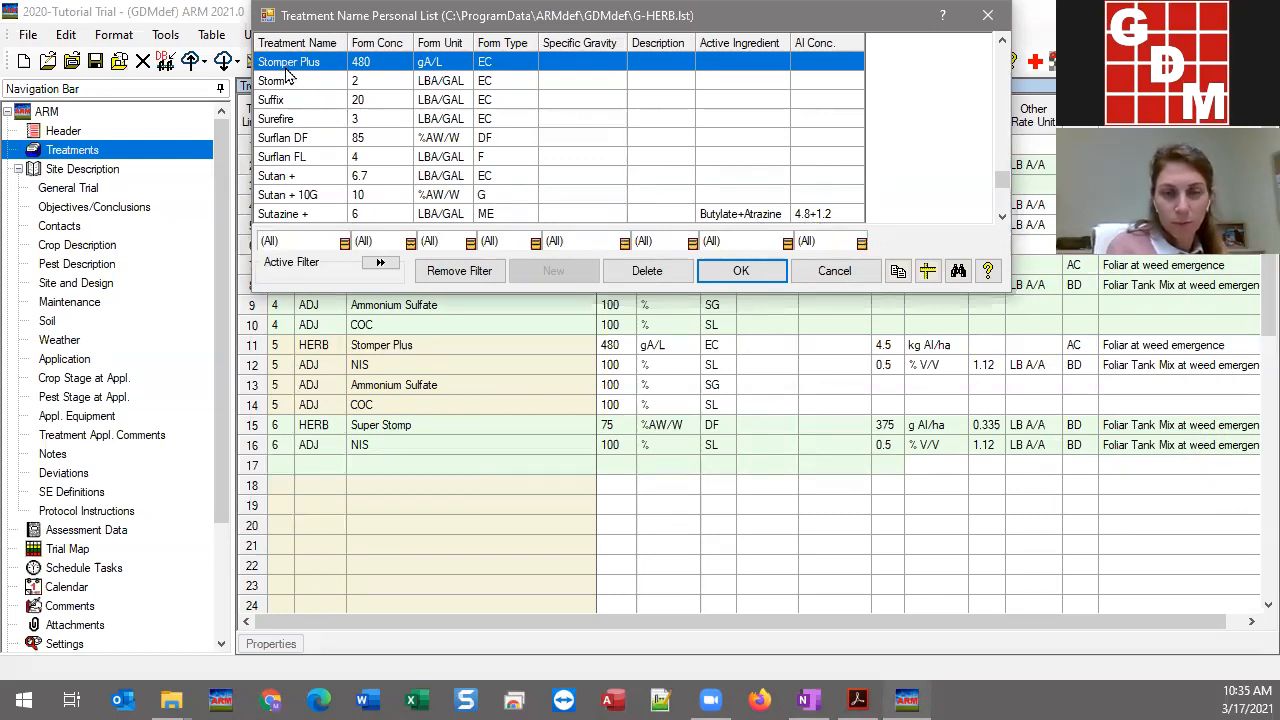
{"action": "scroll", "coordinate": [288, 62], "scroll_direction": "up", "scroll_amount": 1}
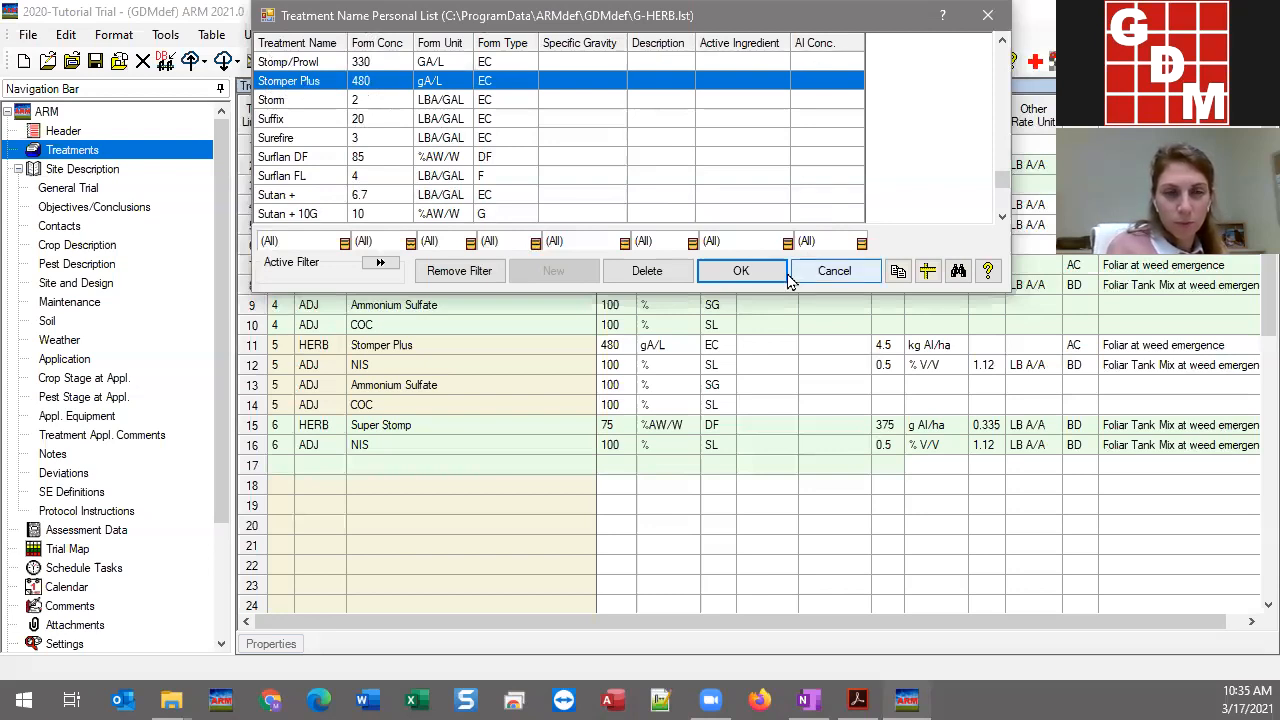
{"action": "left_click", "coordinate": [831, 271]}
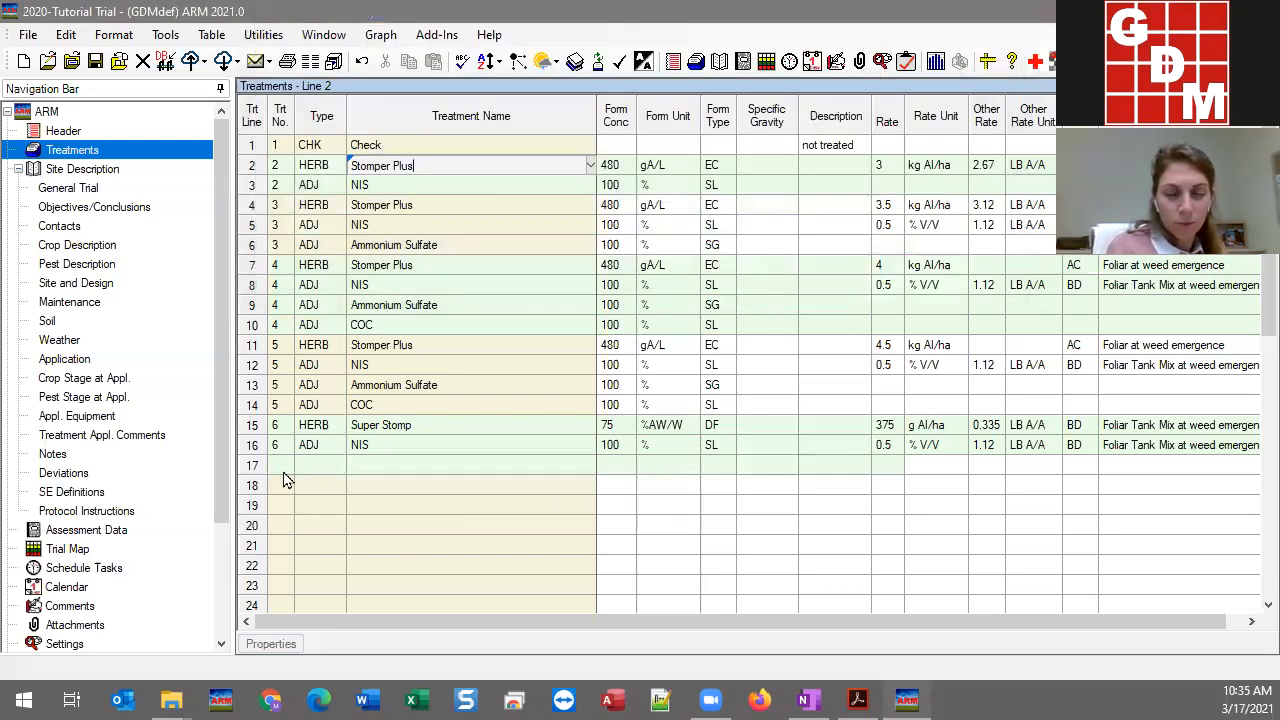
Start treatment number 7 on line 17 and set its type to HERB (Herbicide)
{"action": "left_click", "coordinate": [276, 467]}
{"action": "type", "text": "7"}
{"action": "left_click", "coordinate": [315, 464]}
{"action": "left_click", "coordinate": [614, 427]}
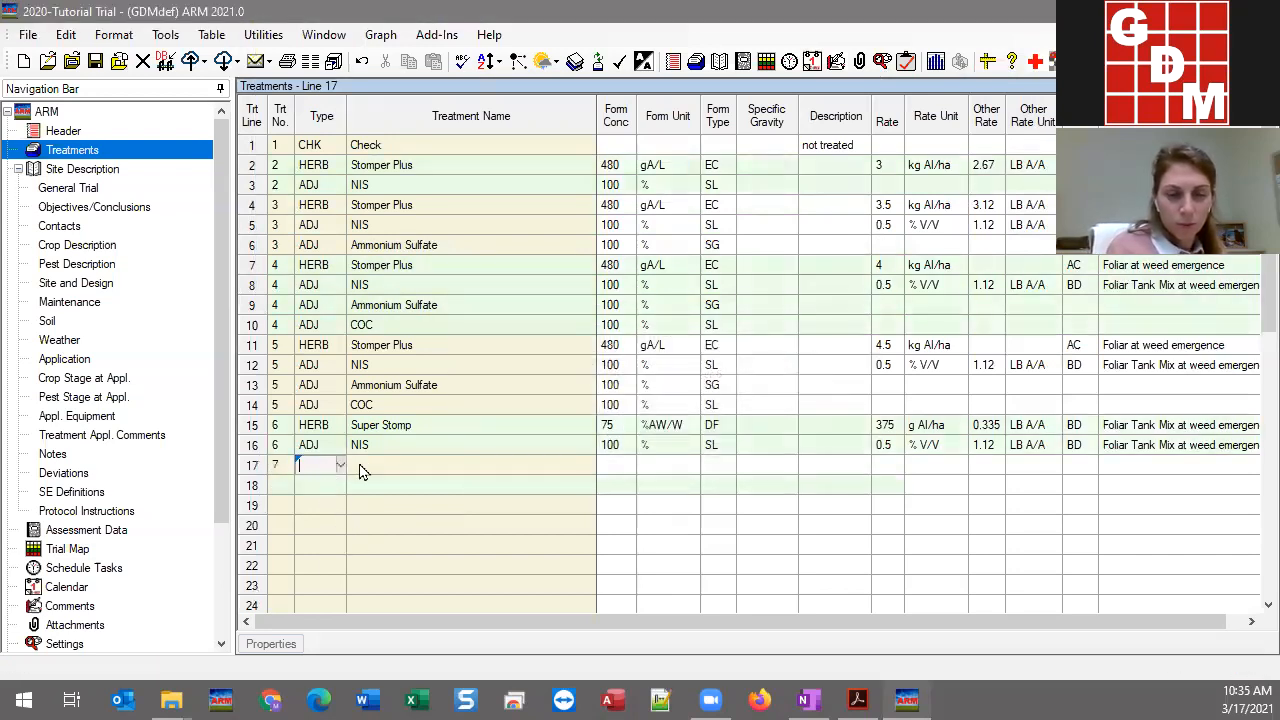
{"action": "left_click", "coordinate": [341, 465]}
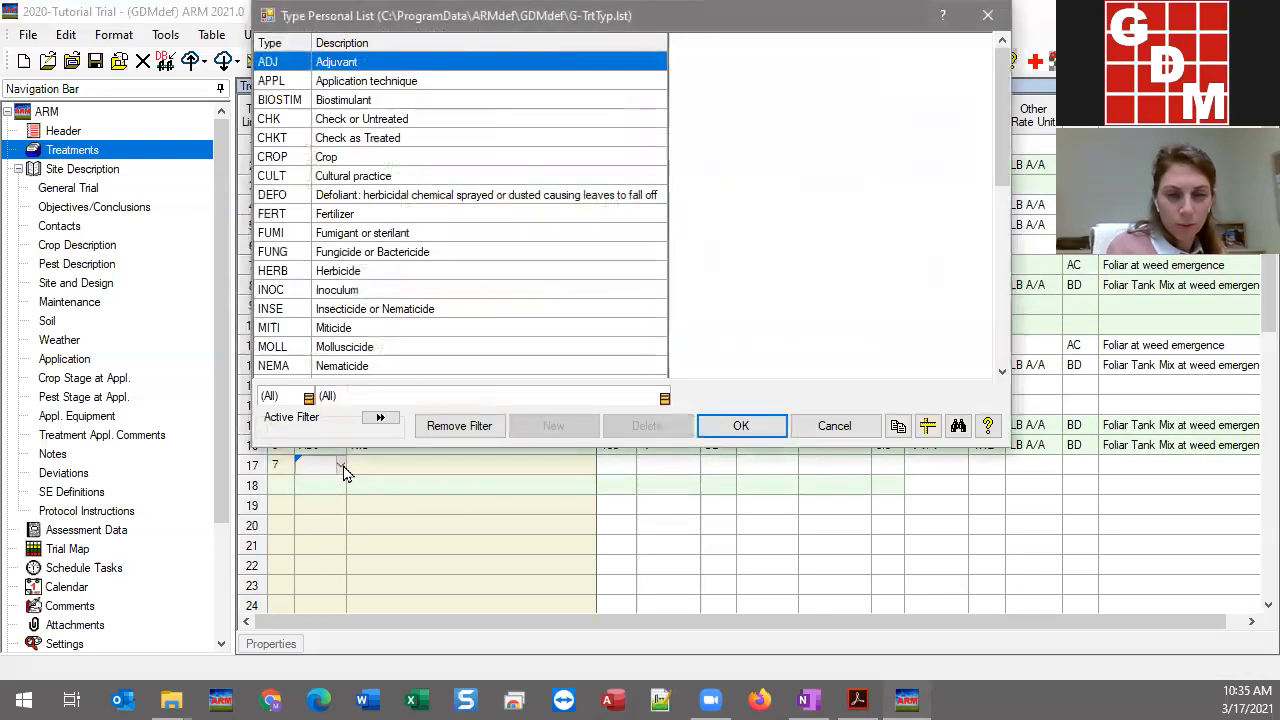
{"action": "key", "text": "h"}
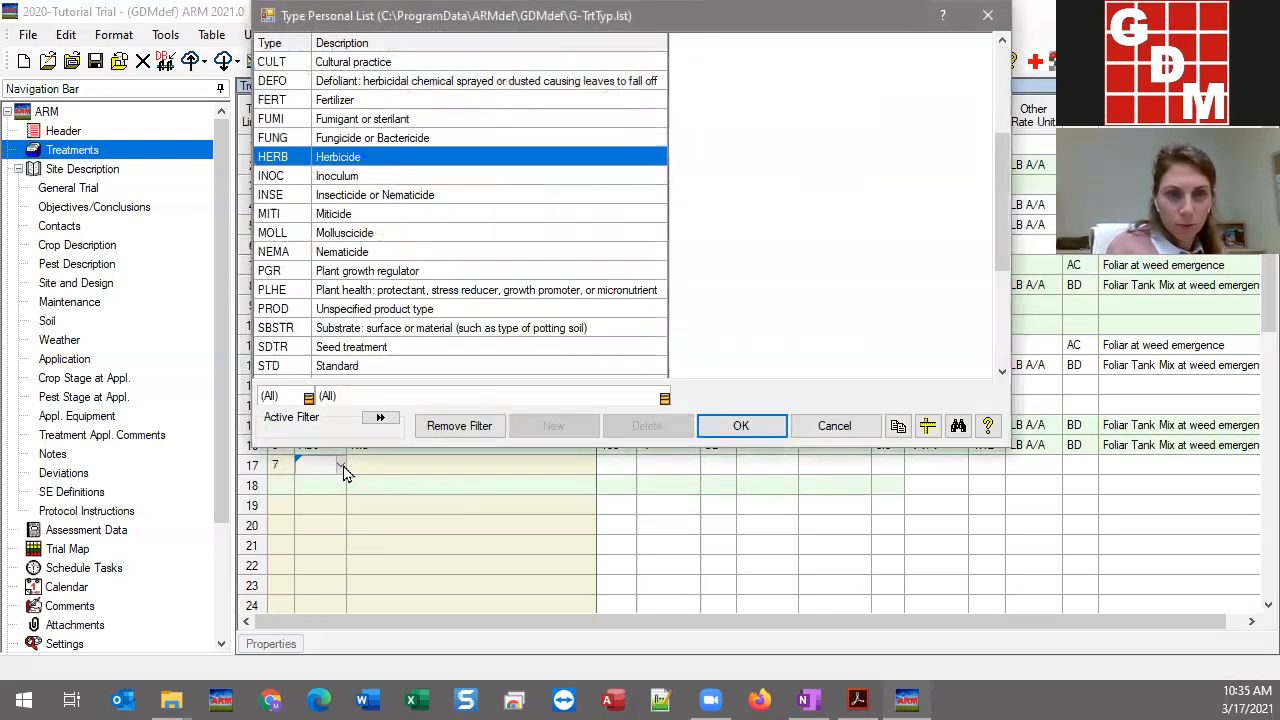
{"action": "left_click", "coordinate": [731, 432]}
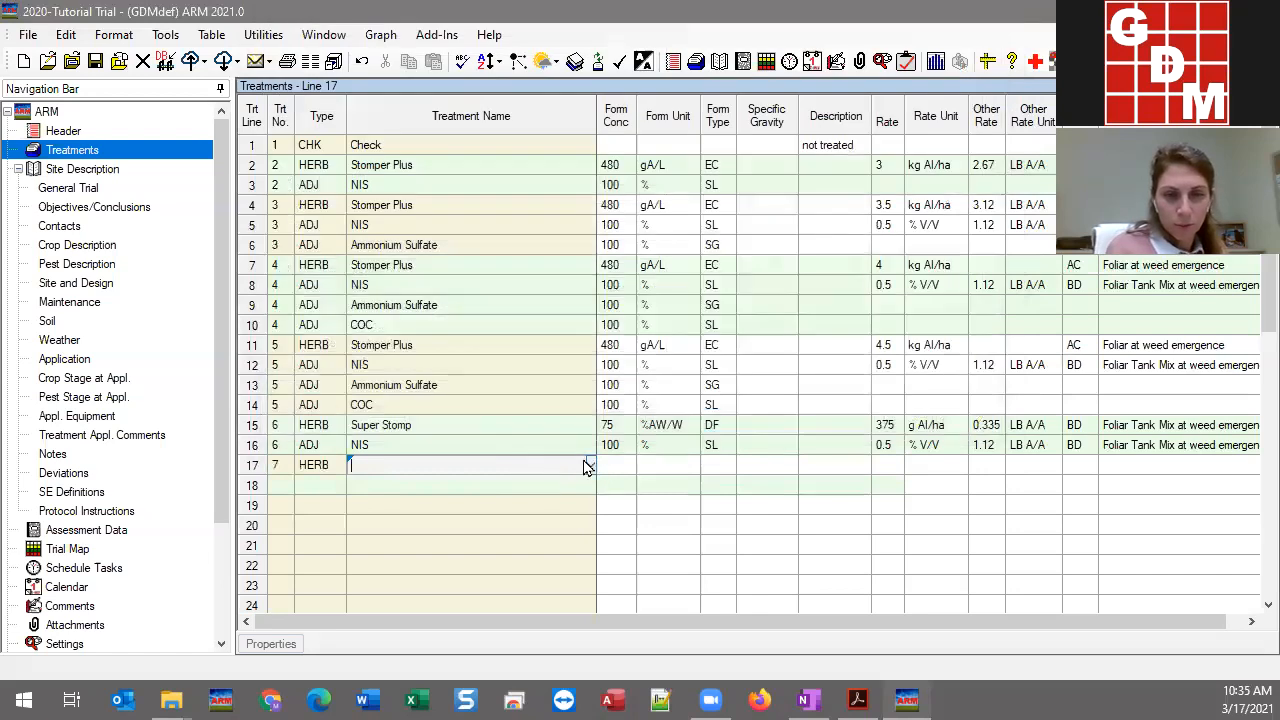
Open the treatment name list for line 17 and browse through its herbicide entries
{"action": "left_click", "coordinate": [590, 466]}
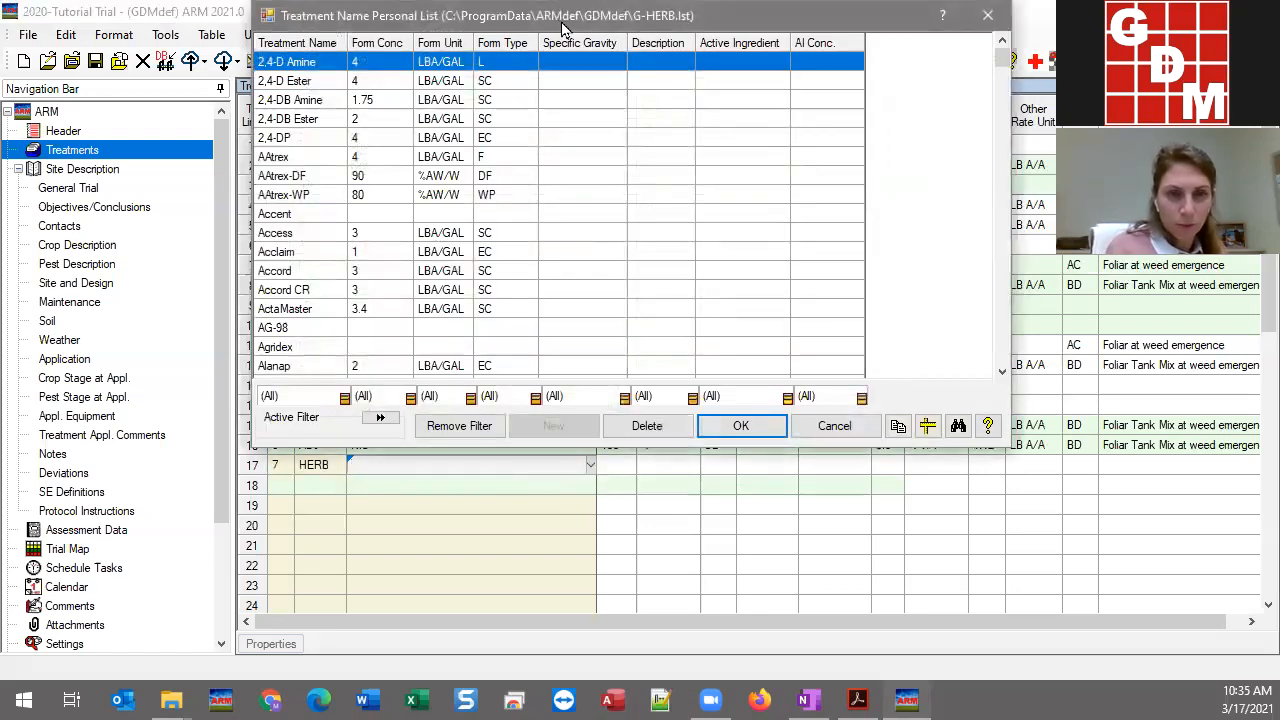
{"action": "left_click_drag", "start_coordinate": [567, 30], "coordinate": [696, 68]}
{"action": "key", "text": "Down"}
{"action": "key", "text": "Down"}
{"action": "key", "text": "Down"}
{"action": "key", "text": "Down"}
{"action": "key", "text": "Down"}
{"action": "key", "text": "Down"}
{"action": "key", "text": "Down"}
{"action": "key", "text": "Down"}
{"action": "key", "text": "Down"}
{"action": "key", "text": "Down"}
{"action": "key", "text": "Down"}
{"action": "key", "text": "Down"}
{"action": "key", "text": "Down"}
{"action": "key", "text": "Down"}
{"action": "key", "text": "Down"}
{"action": "key", "text": "Down"}
{"action": "key", "text": "Down"}
{"action": "key", "text": "Down"}
{"action": "key", "text": "Down"}
{"action": "key", "text": "Down"}
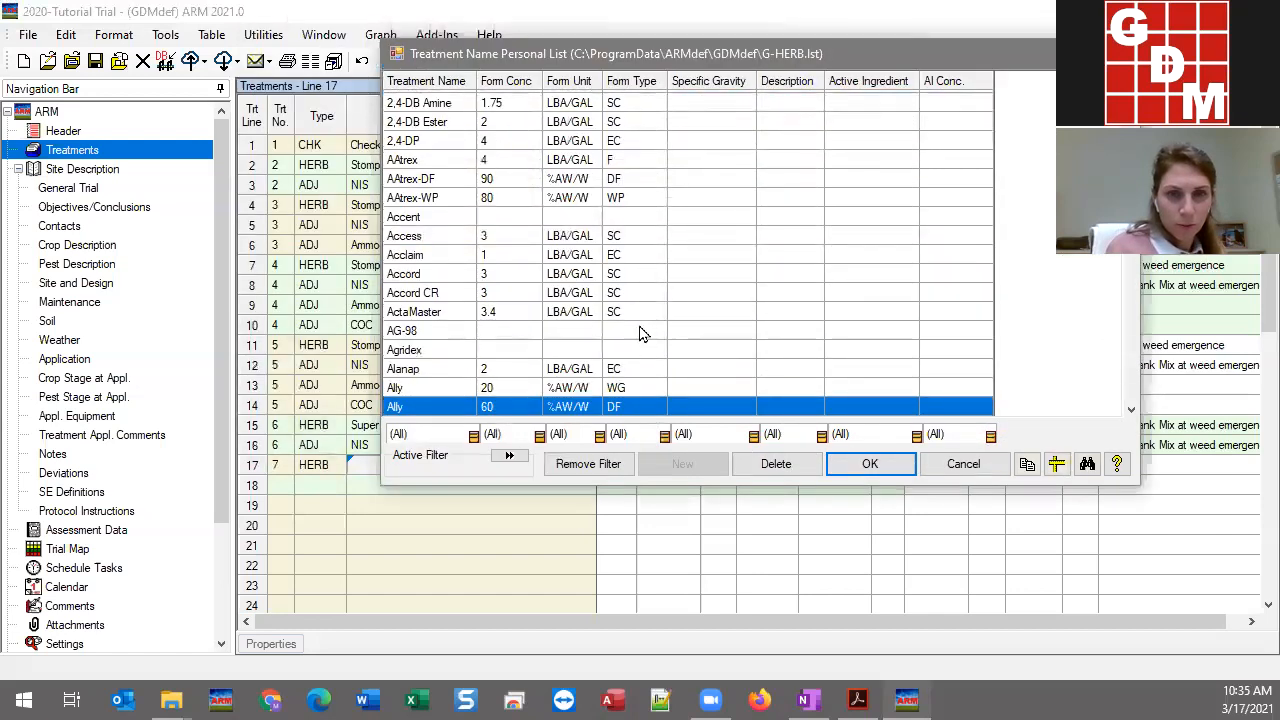
{"action": "key", "text": "Down"}
{"action": "key", "text": "Down"}
{"action": "key", "text": "Down"}
{"action": "key", "text": "Down"}
{"action": "key", "text": "Down"}
{"action": "key", "text": "Down"}
{"action": "key", "text": "Down"}
{"action": "key", "text": "Down"}
{"action": "key", "text": "Down"}
{"action": "key", "text": "Down"}
{"action": "key", "text": "Down"}
{"action": "key", "text": "Down"}
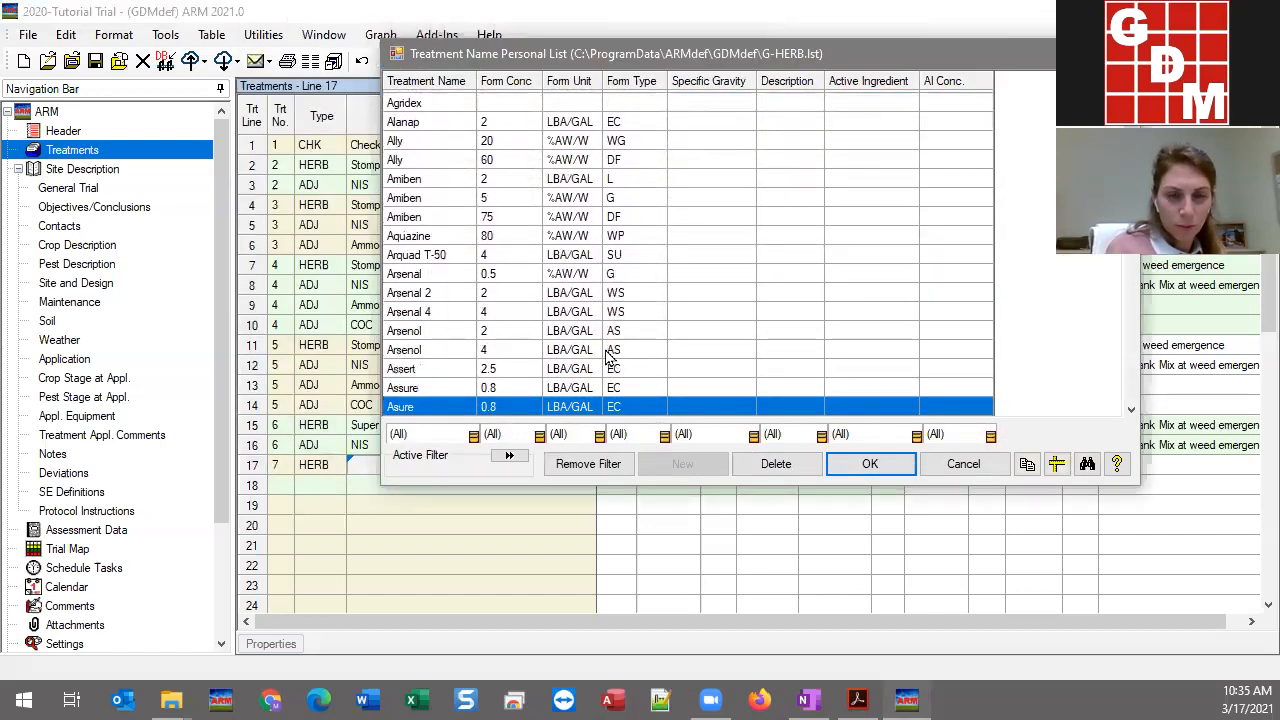
{"action": "key", "text": "Down"}
{"action": "key", "text": "Down"}
{"action": "key", "text": "Down"}
{"action": "key", "text": "Down"}
{"action": "key", "text": "Down"}
{"action": "key", "text": "Down"}
{"action": "key", "text": "Down"}
{"action": "key", "text": "Down"}
{"action": "key", "text": "Down"}
{"action": "key", "text": "Down"}
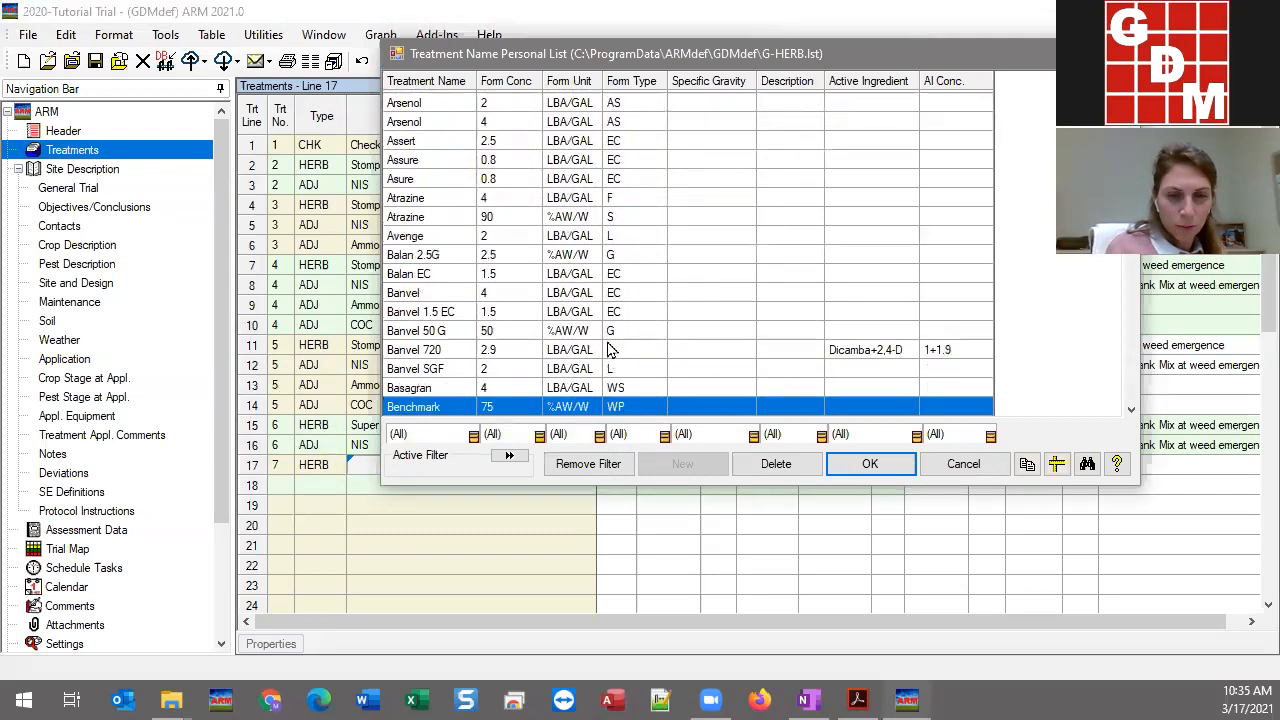
{"action": "key", "text": "Down"}
{"action": "key", "text": "Down"}
{"action": "key", "text": "Down"}
{"action": "key", "text": "Down"}
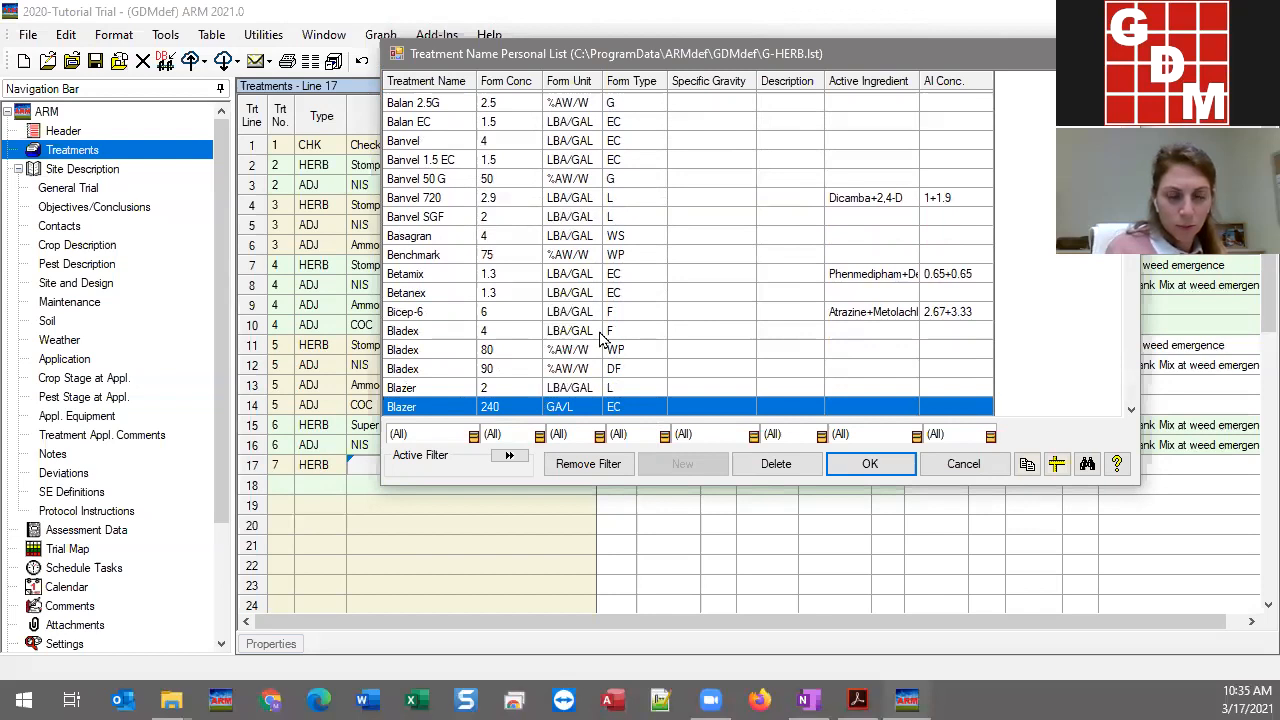
{"action": "key", "text": "Down"}
{"action": "key", "text": "Down"}
{"action": "key", "text": "Down"}
{"action": "key", "text": "Down"}
{"action": "key", "text": "Down"}
{"action": "key", "text": "Down"}
{"action": "key", "text": "Down"}
{"action": "key", "text": "Down"}
{"action": "key", "text": "Down"}
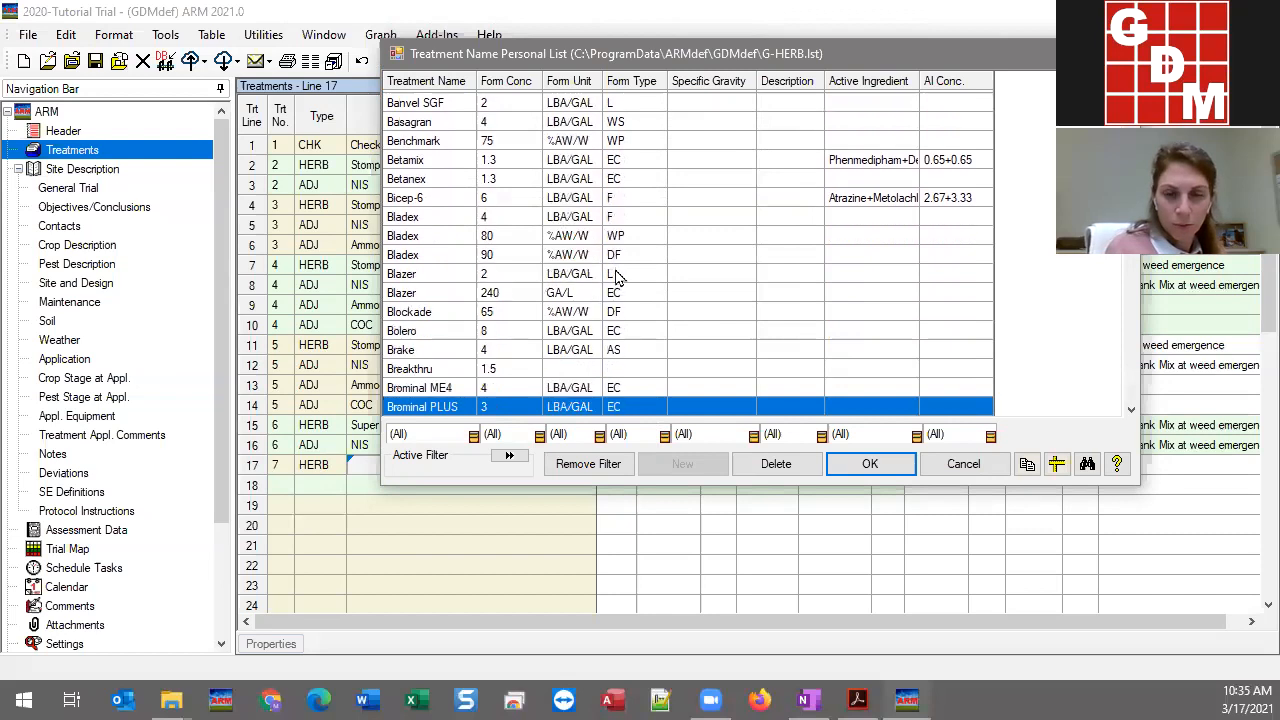
{"action": "key", "text": "Down"}
{"action": "key", "text": "Down"}
{"action": "key", "text": "Down"}
{"action": "key", "text": "Down"}
{"action": "key", "text": "Down"}
{"action": "key", "text": "Down"}
{"action": "key", "text": "Down"}
{"action": "key", "text": "Down"}
{"action": "key", "text": "Down"}
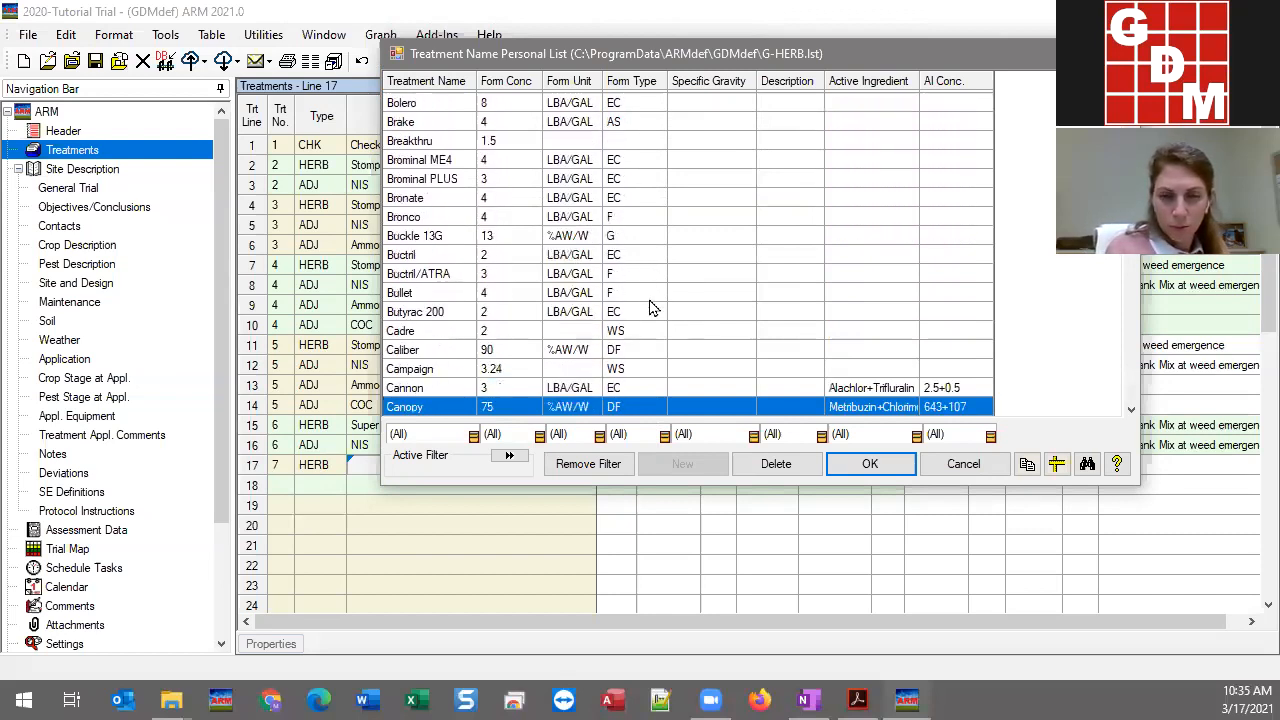
{"action": "key", "text": "Up"}
{"action": "key", "text": "Up"}
{"action": "key", "text": "Up"}
{"action": "key", "text": "Up"}
{"action": "key", "text": "Up"}
{"action": "key", "text": "Up"}
{"action": "key", "text": "Up"}
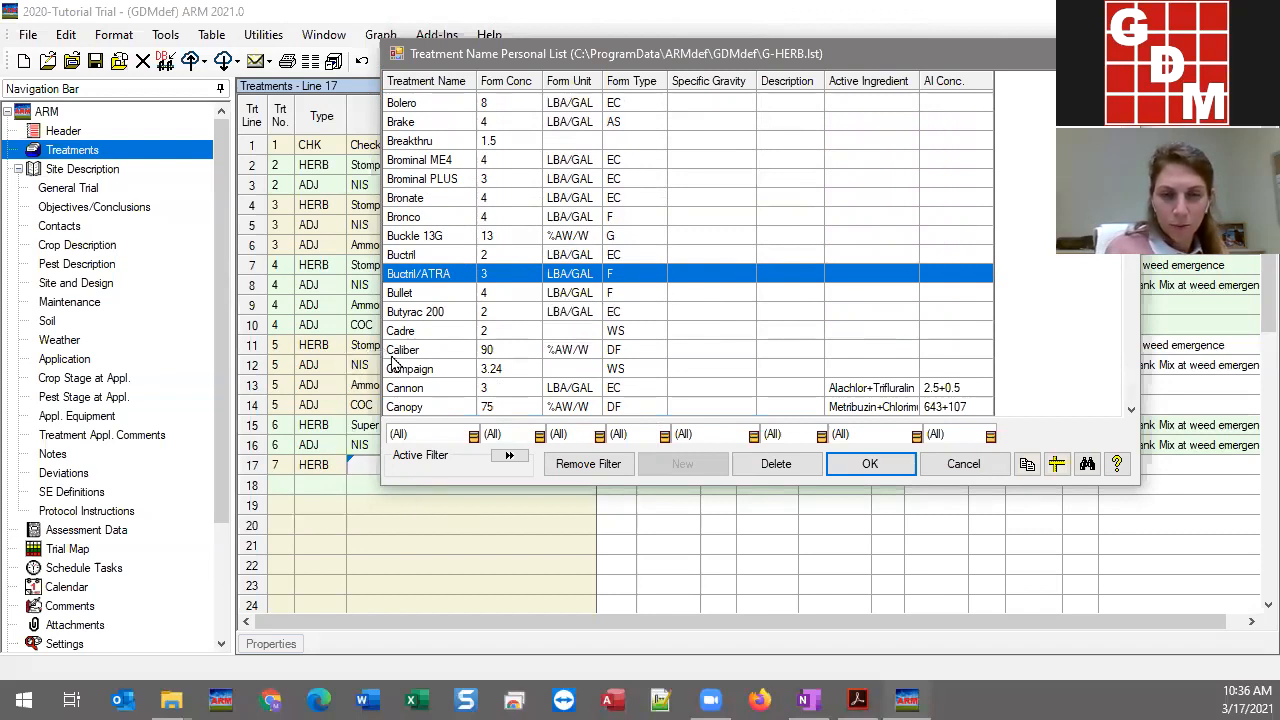
Look up names starting with "st" in the herbicide list and check the surrounding entries
{"action": "left_click_drag", "start_coordinate": [524, 57], "coordinate": [596, 54]}
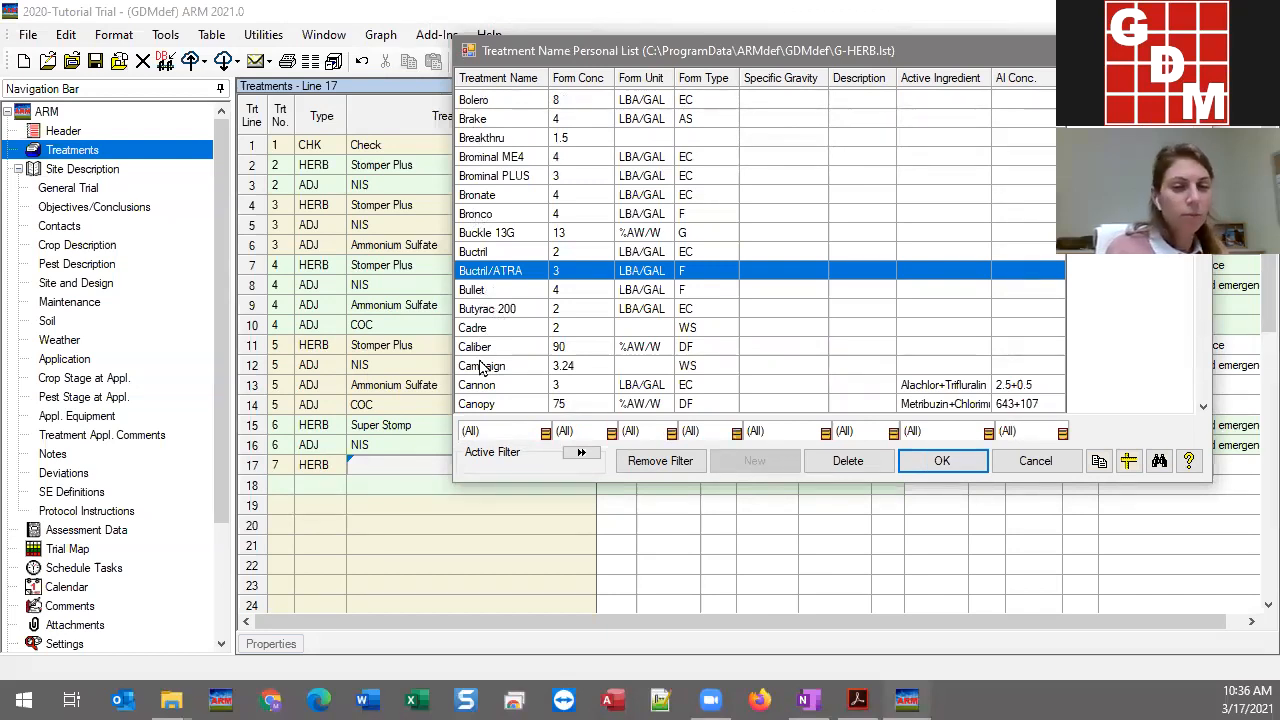
{"action": "type", "text": "st"}
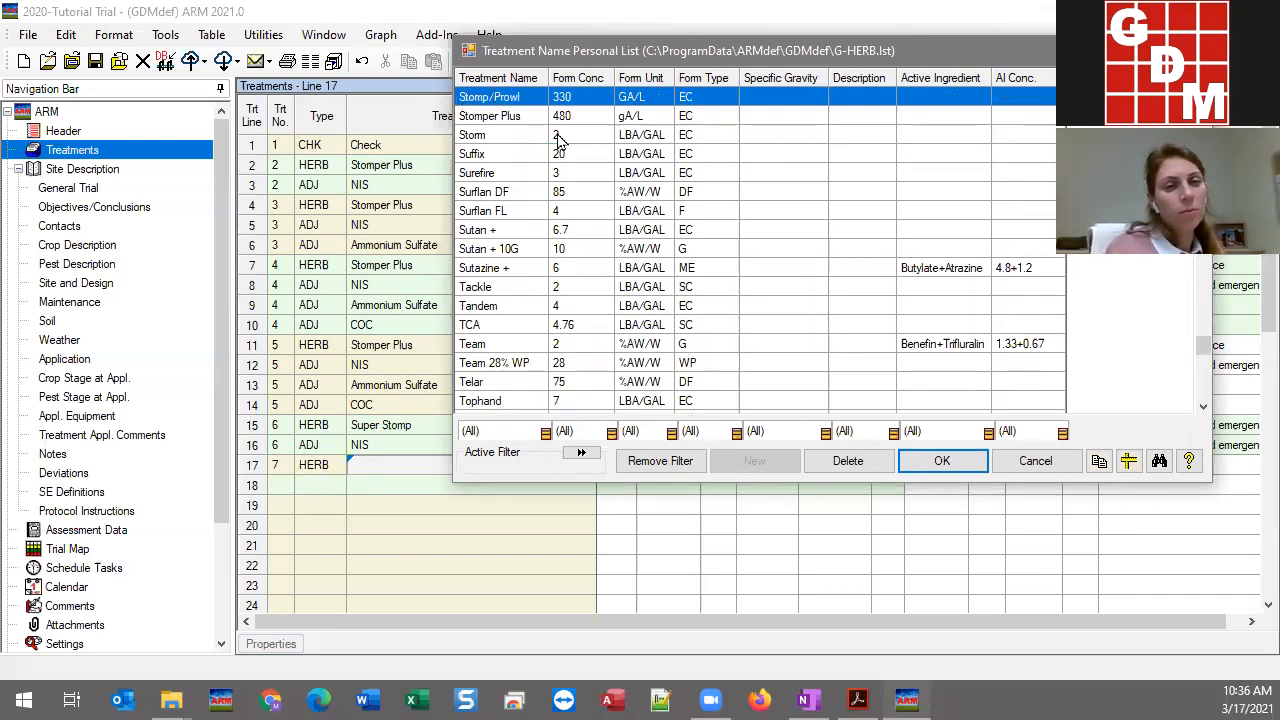
{"action": "scroll", "coordinate": [485, 161], "scroll_direction": "up", "scroll_amount": 5}
{"action": "scroll", "coordinate": [485, 162], "scroll_direction": "down", "scroll_amount": 2}
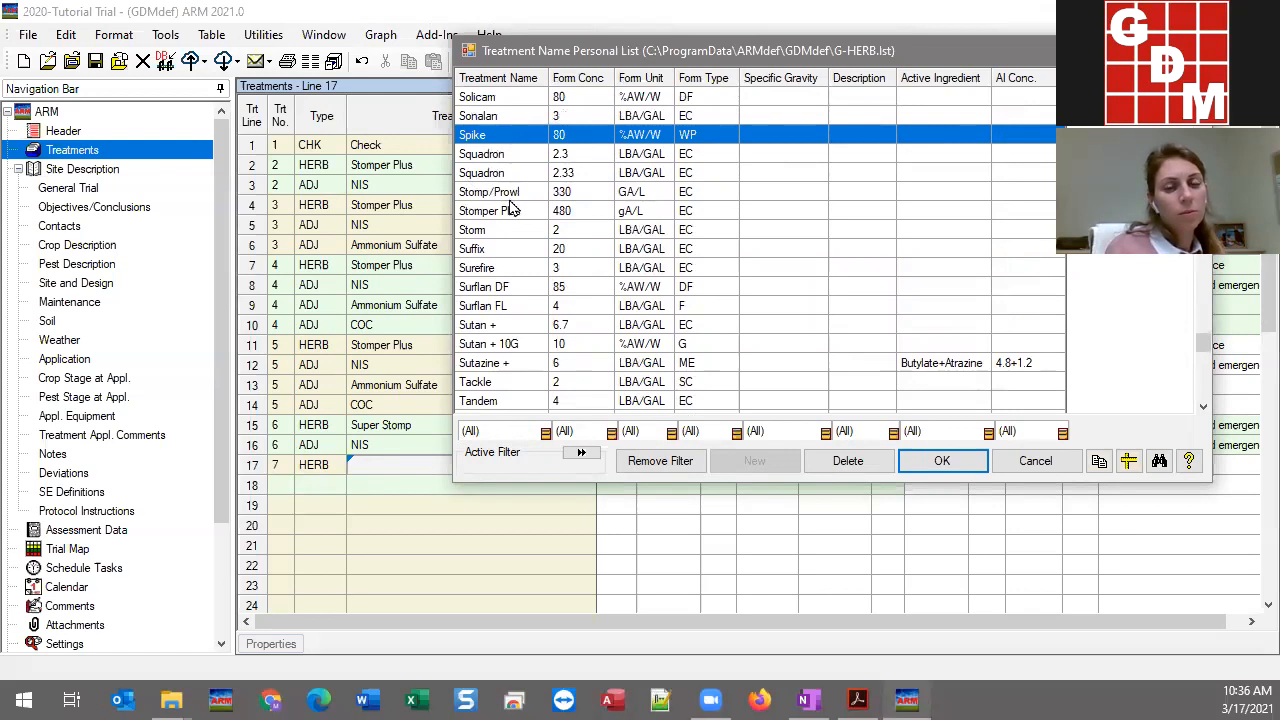
Return to the beginning of the herbicide list and search by first letters for the name starting with "stom"
{"action": "key", "text": "Page_Up"}
{"action": "key", "text": "Page_Up"}
{"action": "key", "text": "Page_Up"}
{"action": "key", "text": "Page_Up"}
{"action": "key", "text": "Page_Up"}
{"action": "key", "text": "Page_Up"}
{"action": "key", "text": "Page_Up"}
{"action": "key", "text": "Page_Up"}
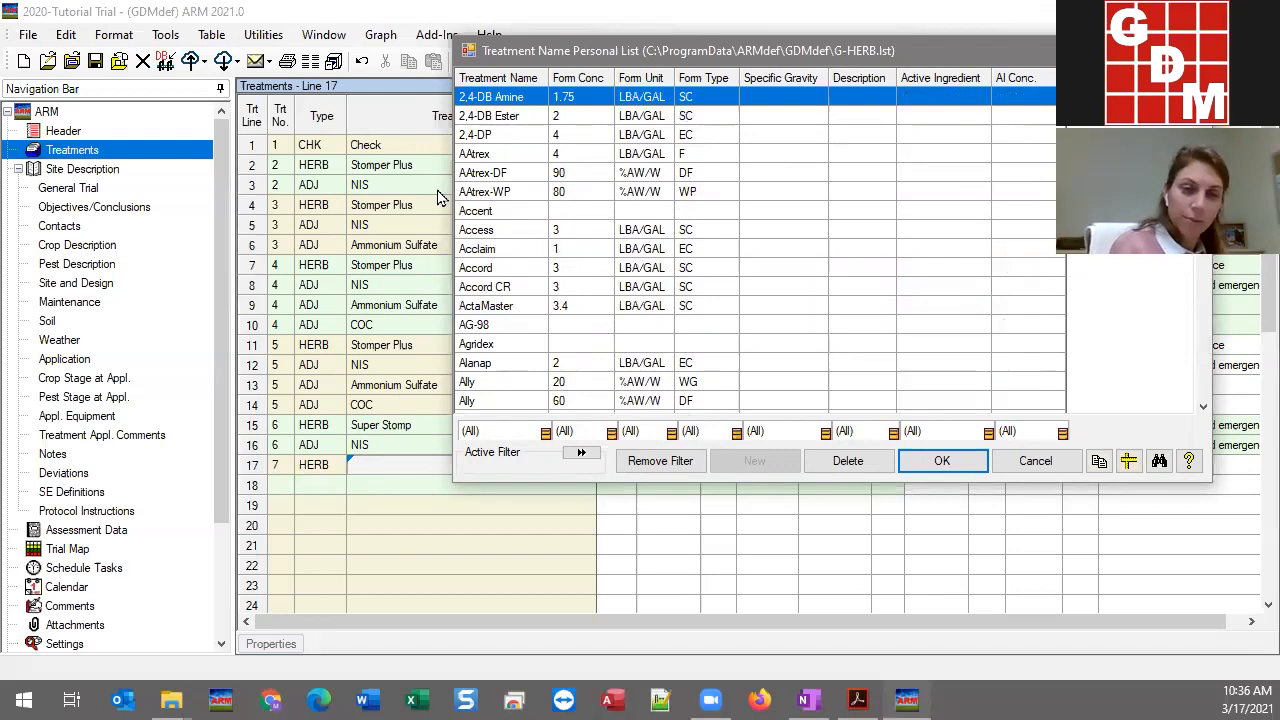
{"action": "key", "text": "s"}
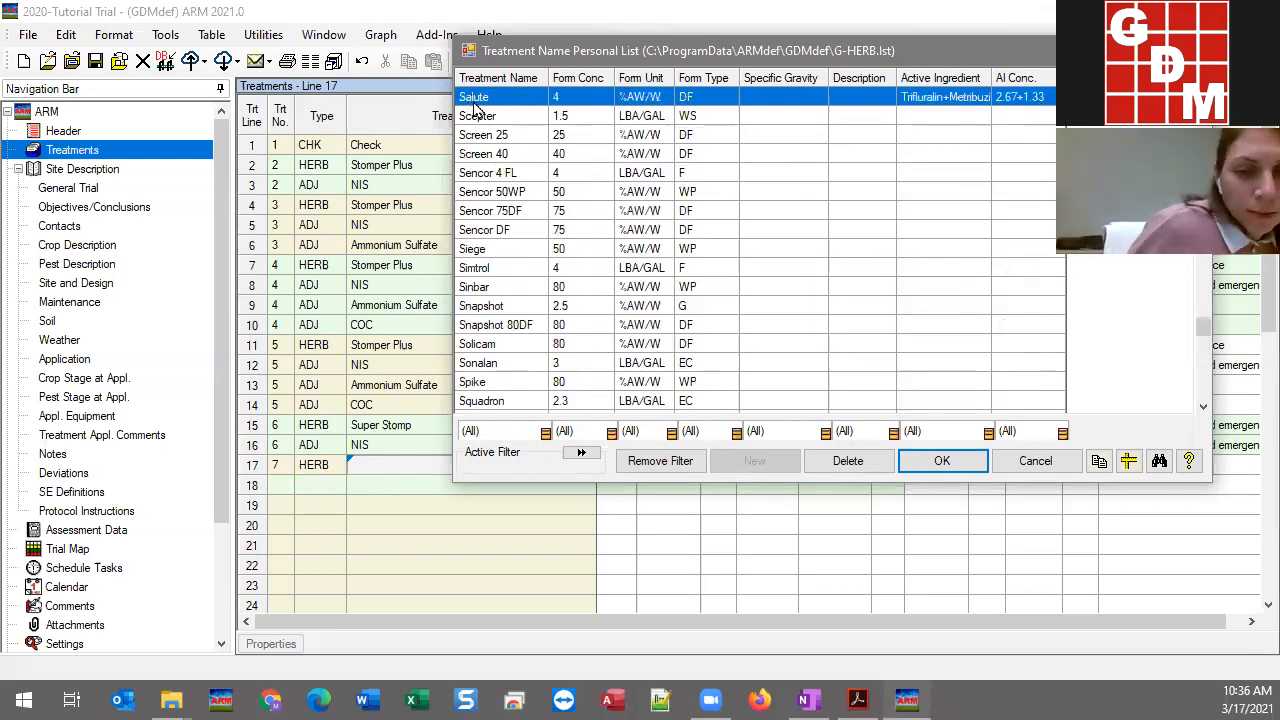
{"action": "key", "text": "t"}
{"action": "key", "text": "o"}
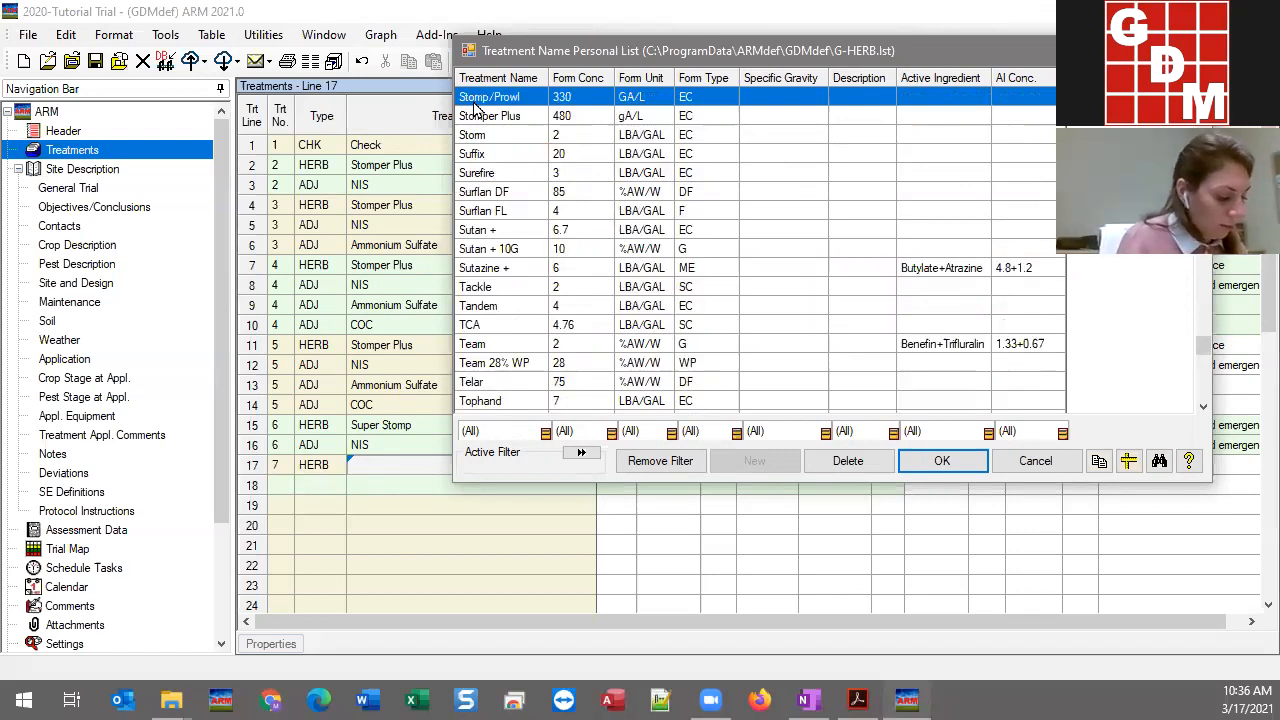
{"action": "key", "text": "o"}
{"action": "key", "text": "m"}
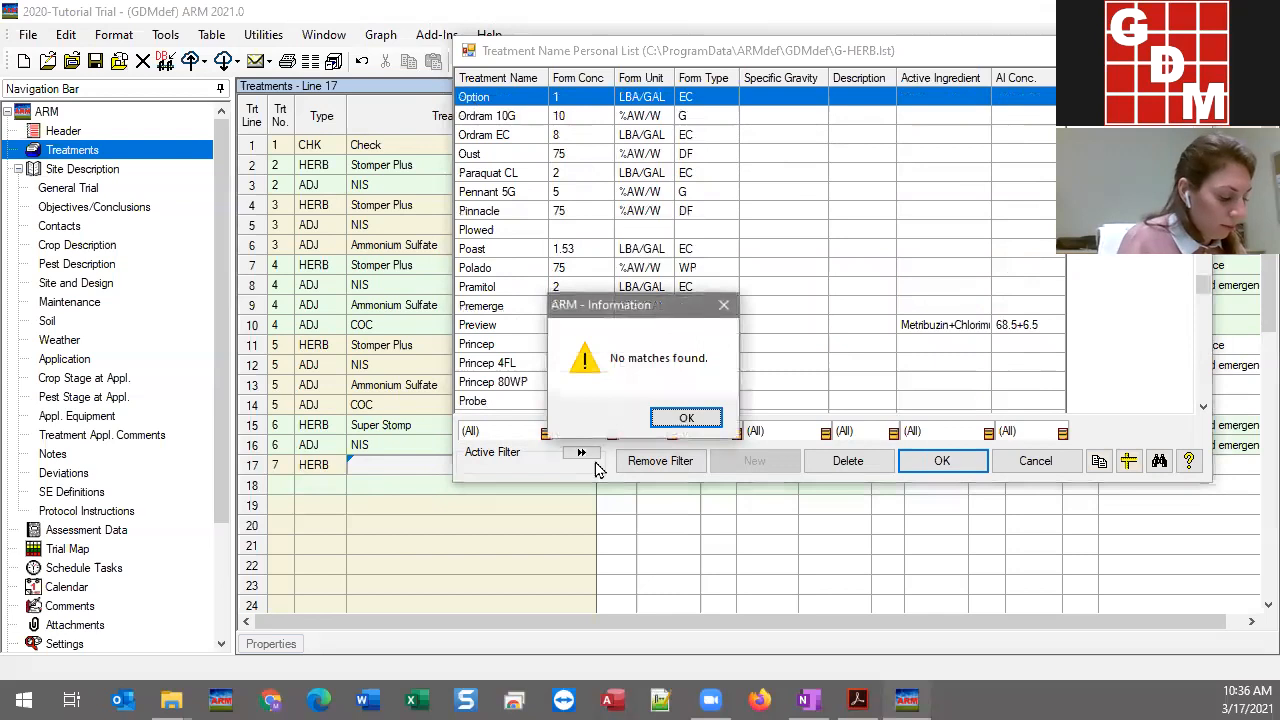
{"action": "left_click", "coordinate": [688, 418]}
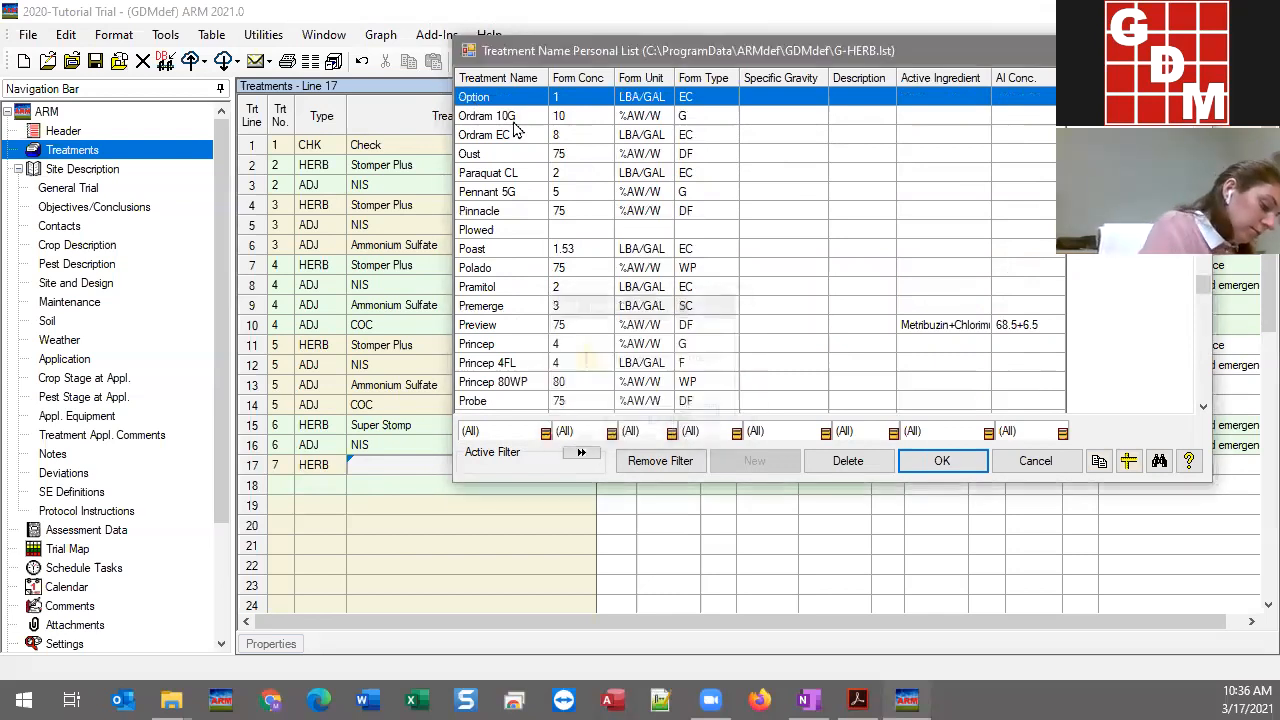
Move back up the herbicide list and repeat the search with the letters "sto"
{"action": "left_click_drag", "start_coordinate": [1203, 290], "coordinate": [1203, 110]}
{"action": "left_click", "coordinate": [681, 199]}
{"action": "key", "text": "s"}
{"action": "key", "text": "t"}
{"action": "key", "text": "o"}
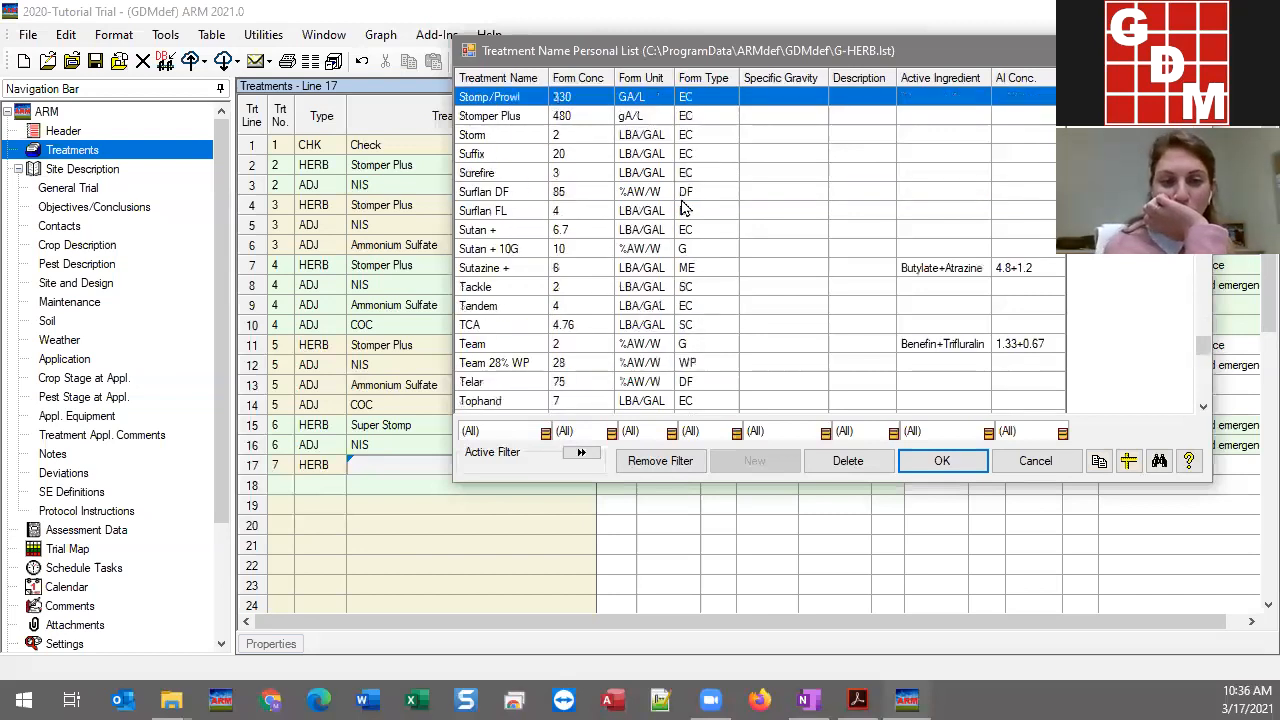
Look up Stomper Plus in the herbicide list and enter it as the treatment name for line 17
{"action": "key", "text": "e"}
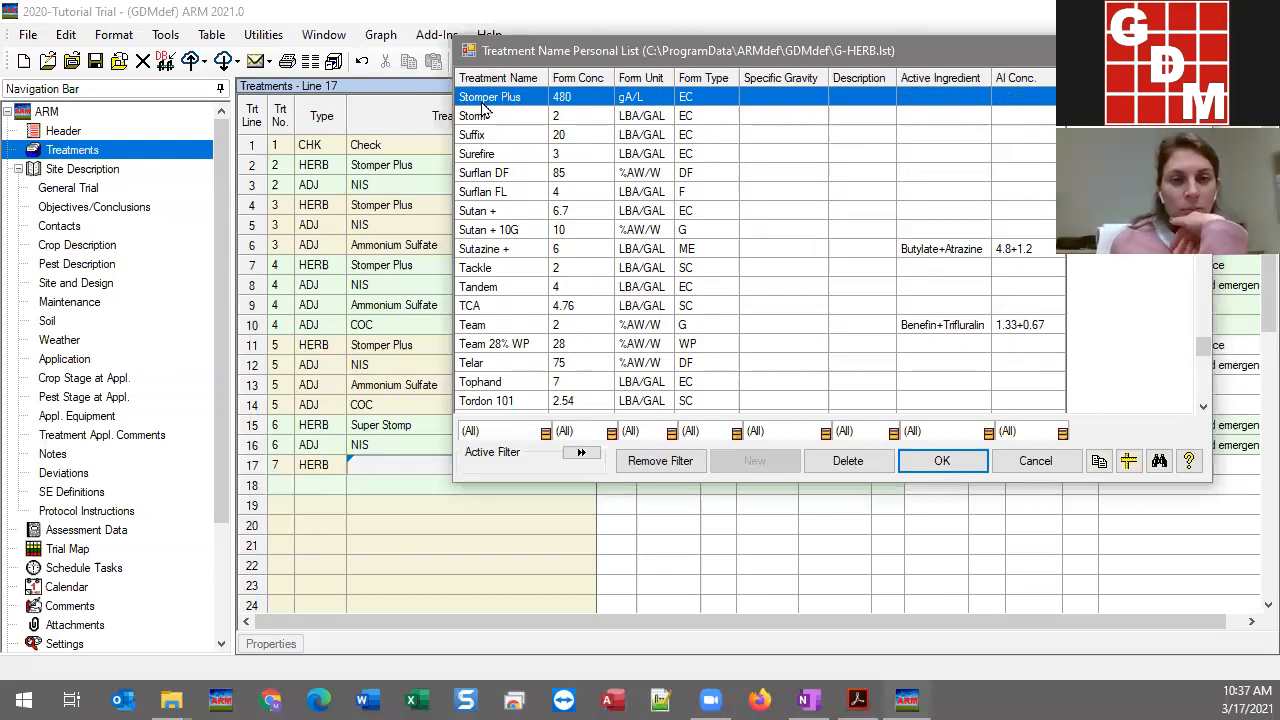
{"action": "left_click", "coordinate": [942, 460]}
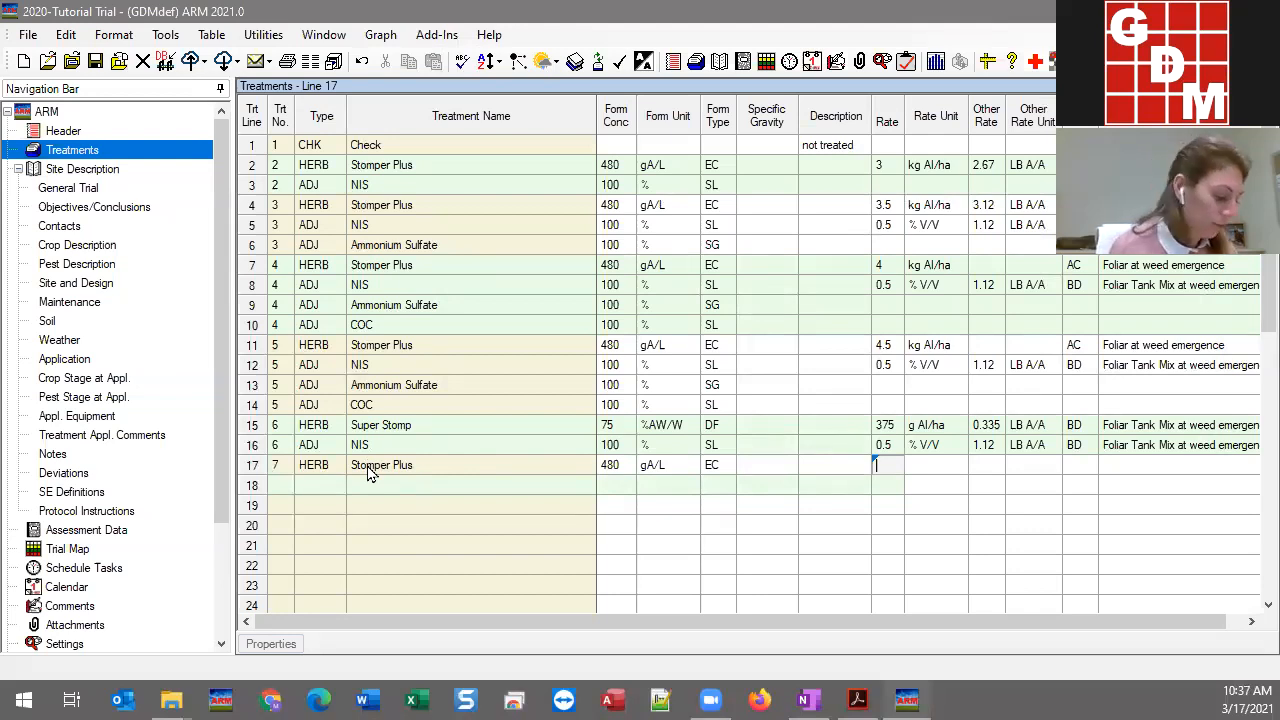
Reopen the treatment name list for line 17 and browse up to the Sencor DF entry
{"action": "left_click", "coordinate": [488, 464]}
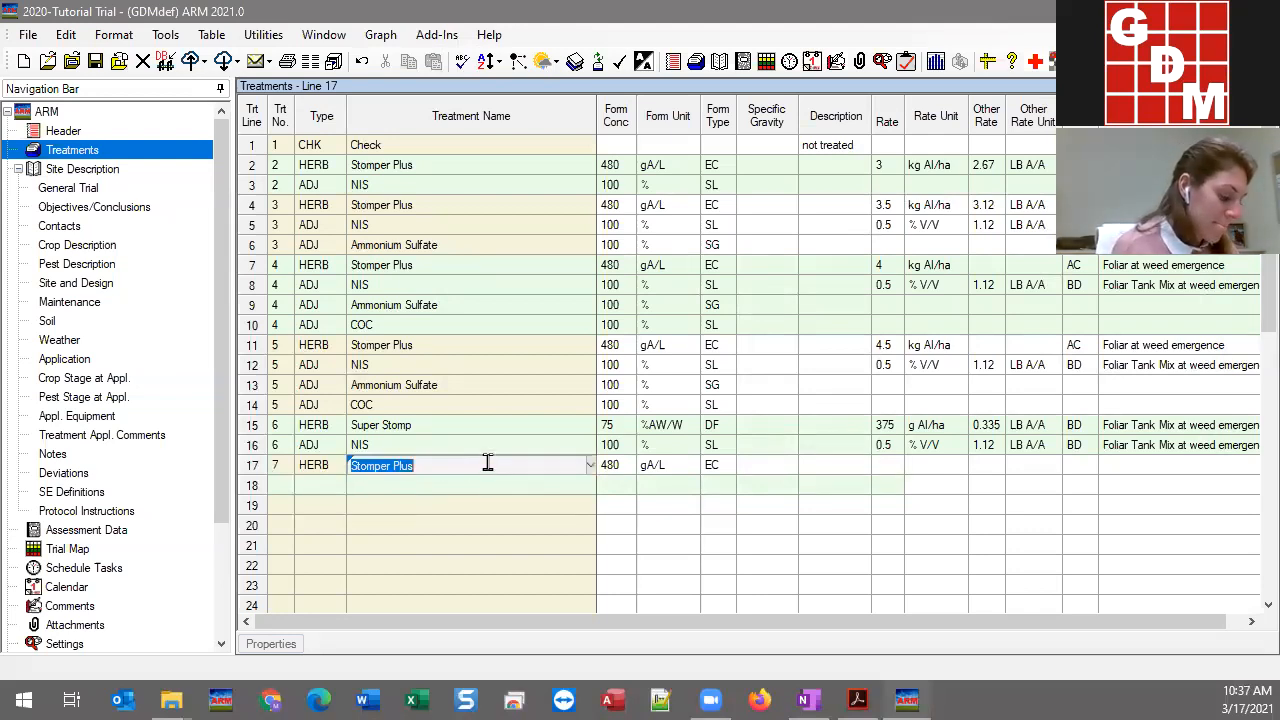
{"action": "left_click", "coordinate": [590, 465]}
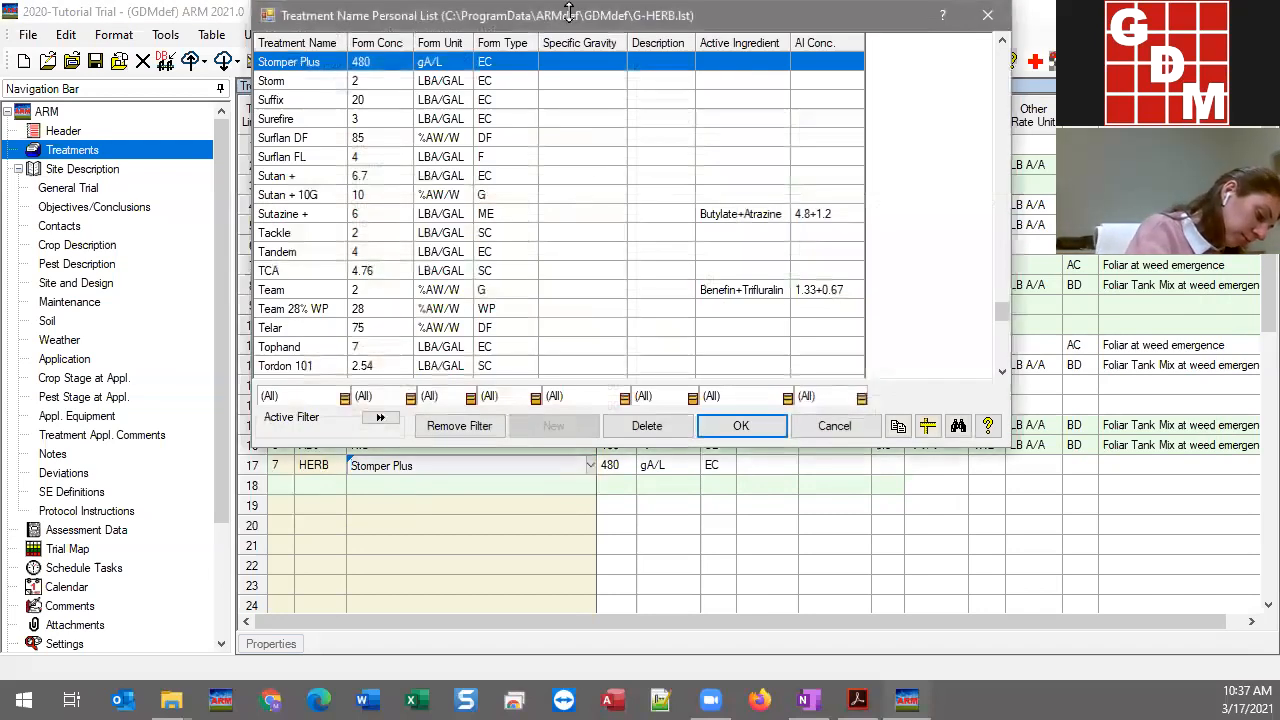
{"action": "left_click_drag", "start_coordinate": [574, 14], "coordinate": [652, 68]}
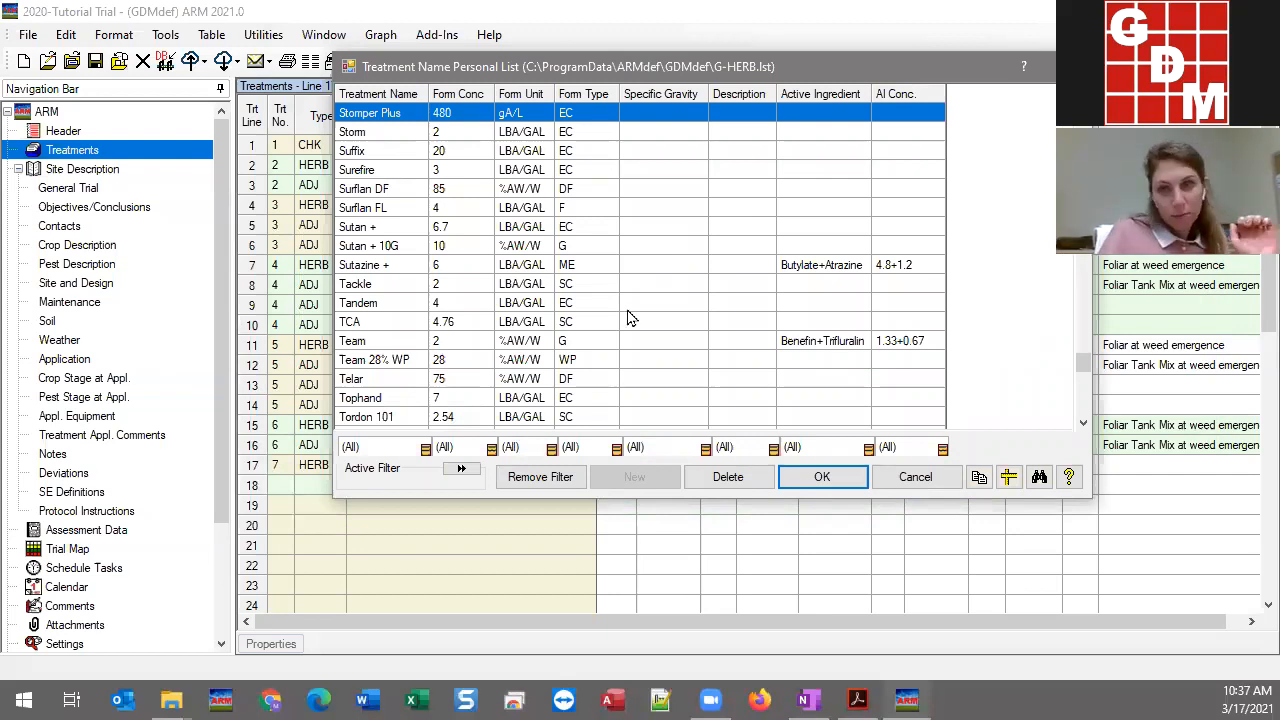
{"action": "scroll", "coordinate": [626, 323], "scroll_direction": "down", "scroll_amount": 3}
{"action": "scroll", "coordinate": [626, 323], "scroll_direction": "up", "scroll_amount": 6}
{"action": "scroll", "coordinate": [626, 330], "scroll_direction": "up", "scroll_amount": 4}
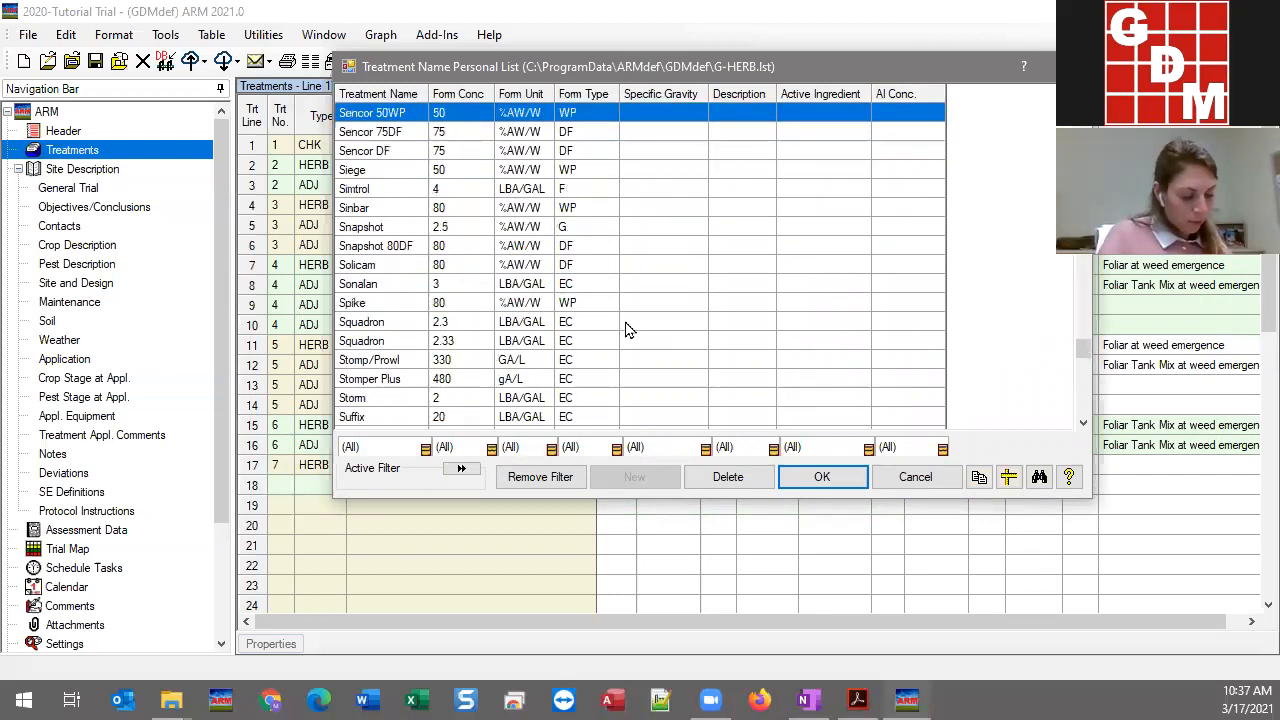
{"action": "scroll", "coordinate": [626, 330], "scroll_direction": "up", "scroll_amount": 1}
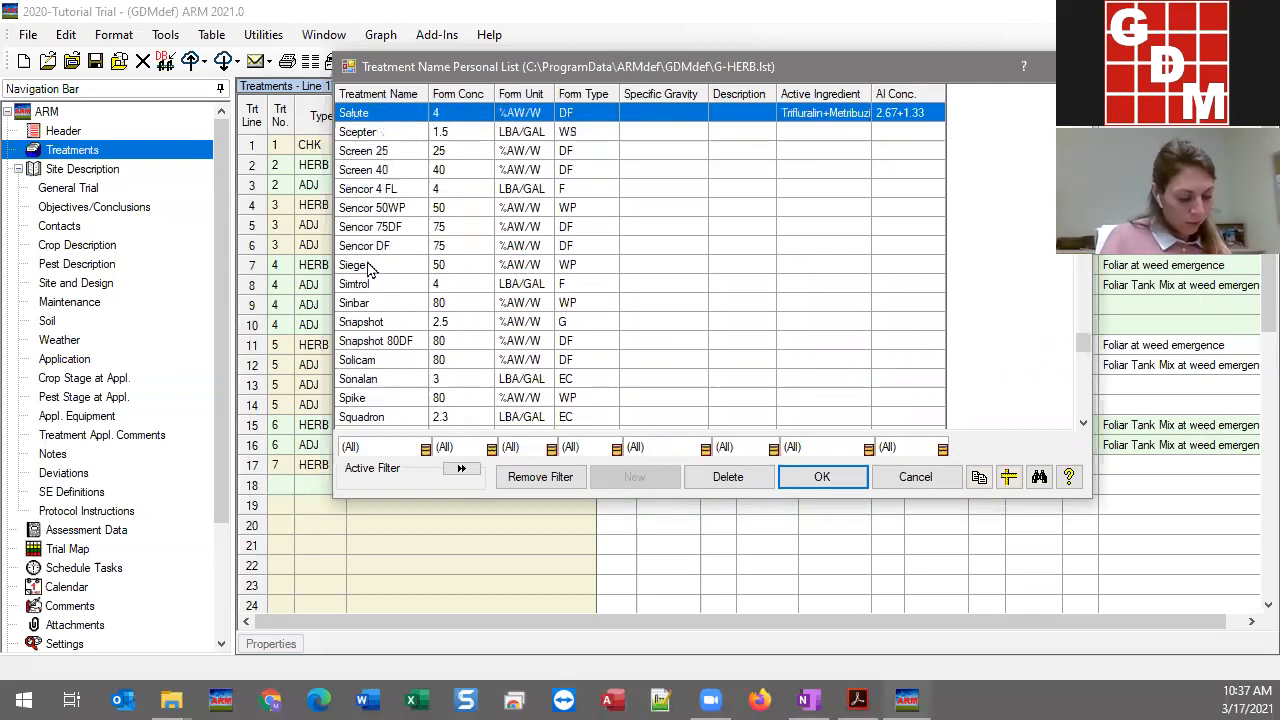
{"action": "left_click", "coordinate": [382, 252]}
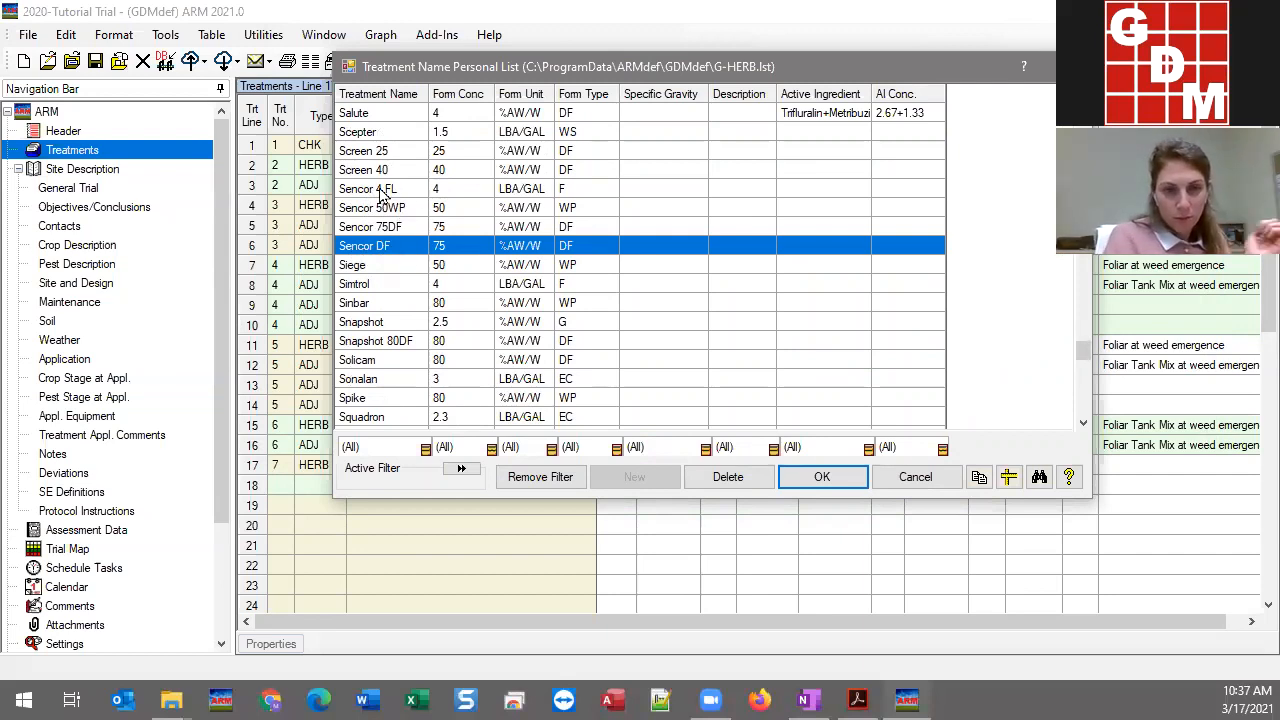
Filter the herbicide list for treatment names containing "sencor", and remove the filter again
{"action": "right_click", "coordinate": [385, 289]}
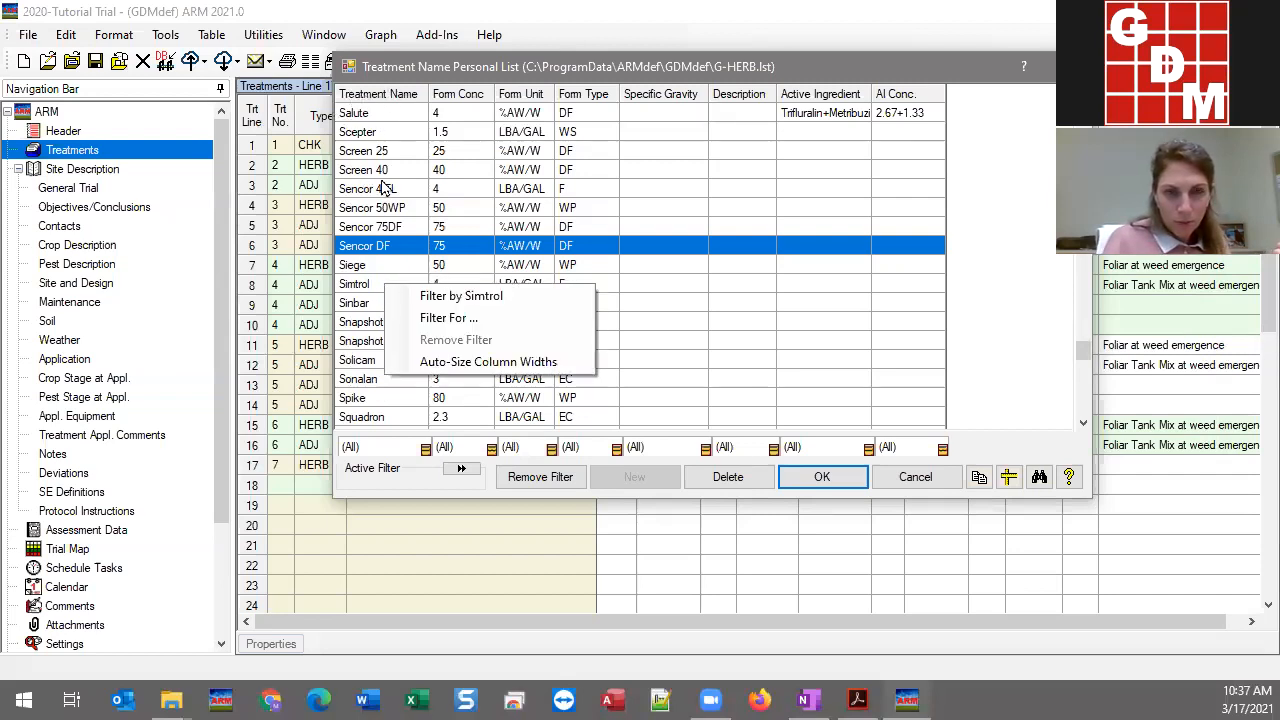
{"action": "left_click", "coordinate": [447, 318]}
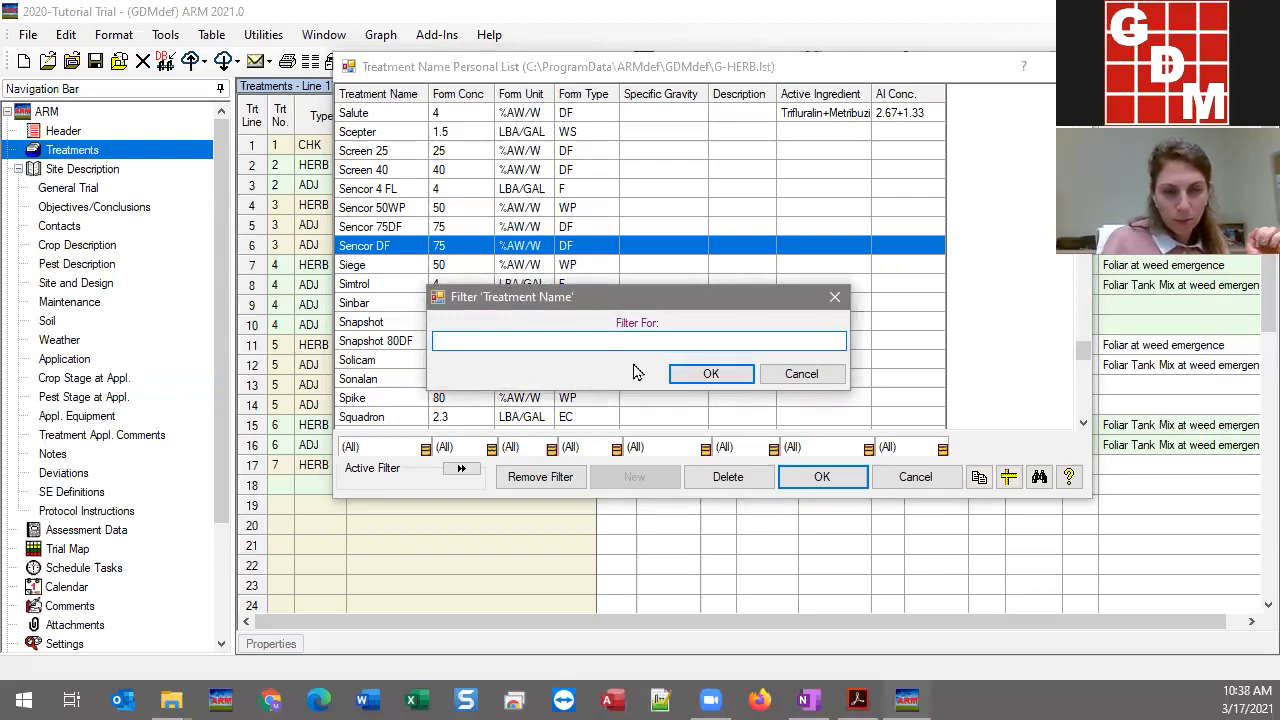
{"action": "type", "text": "sencor"}
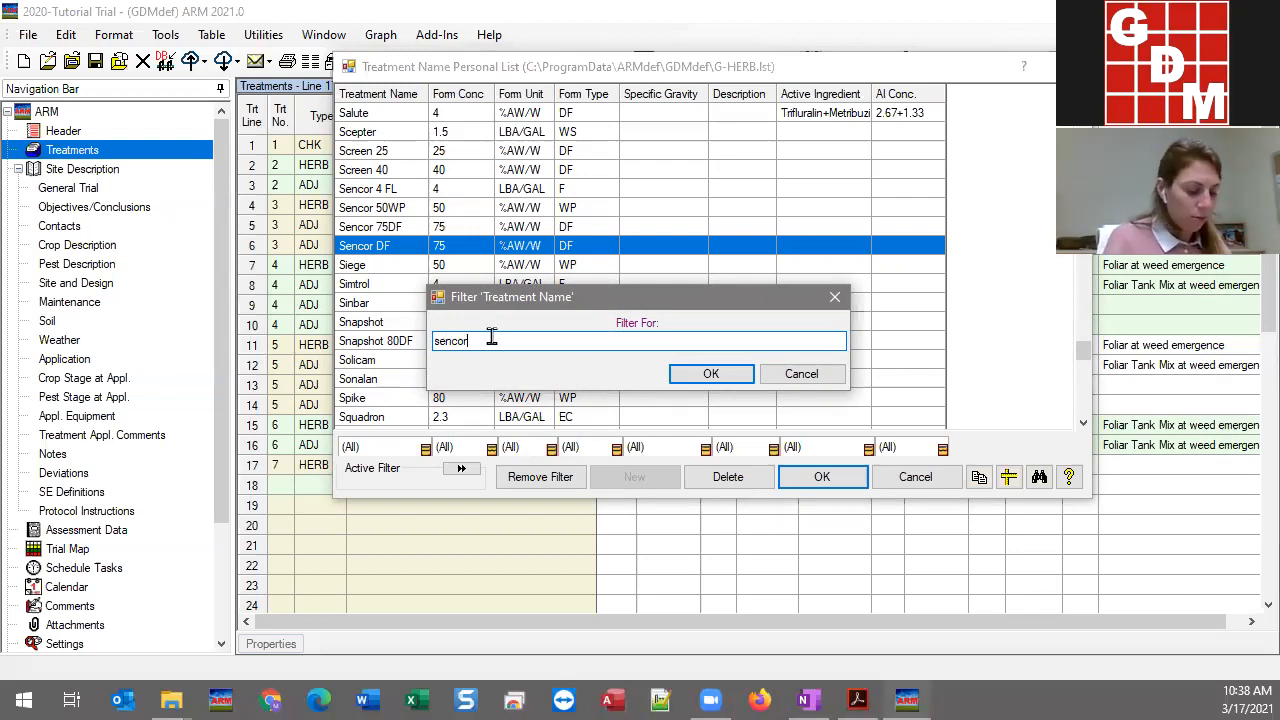
{"action": "key", "text": "Home"}
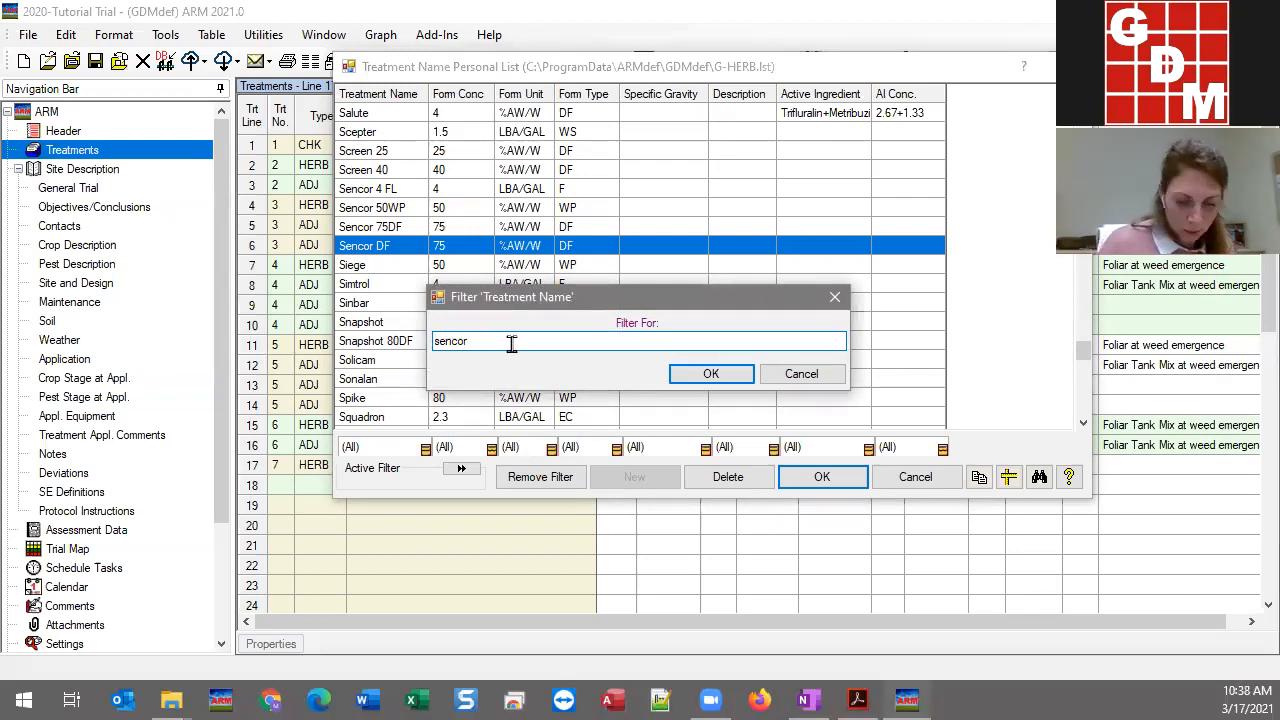
{"action": "left_click", "coordinate": [711, 374]}
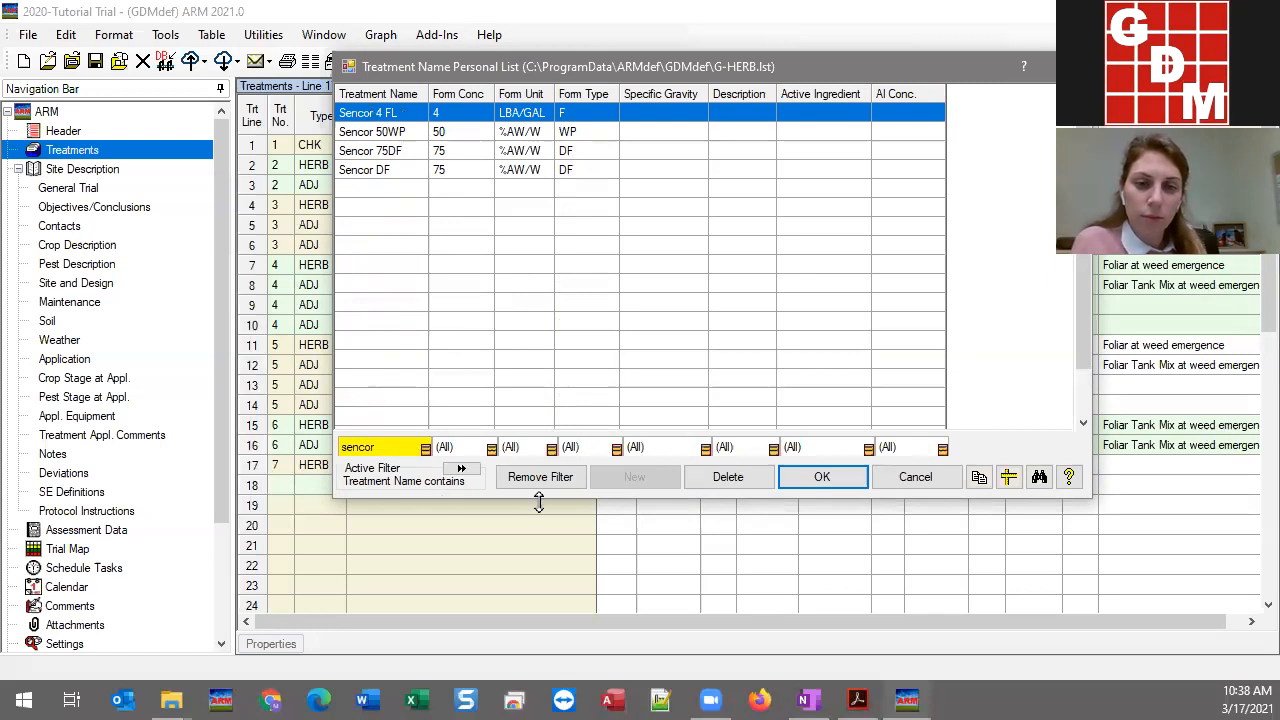
{"action": "left_click", "coordinate": [564, 478]}
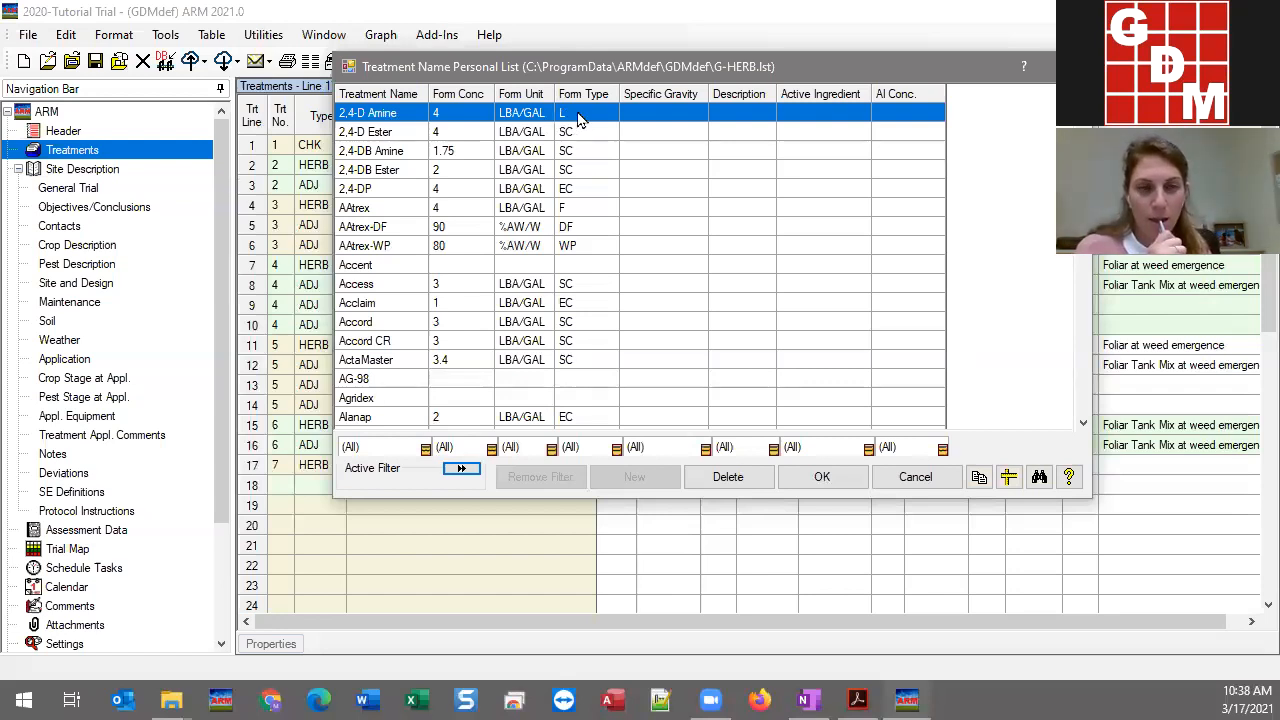
Check which filter options are offered for the form type, form concentration and treatment name of the 2,4-D Amine entry
{"action": "right_click", "coordinate": [574, 119]}
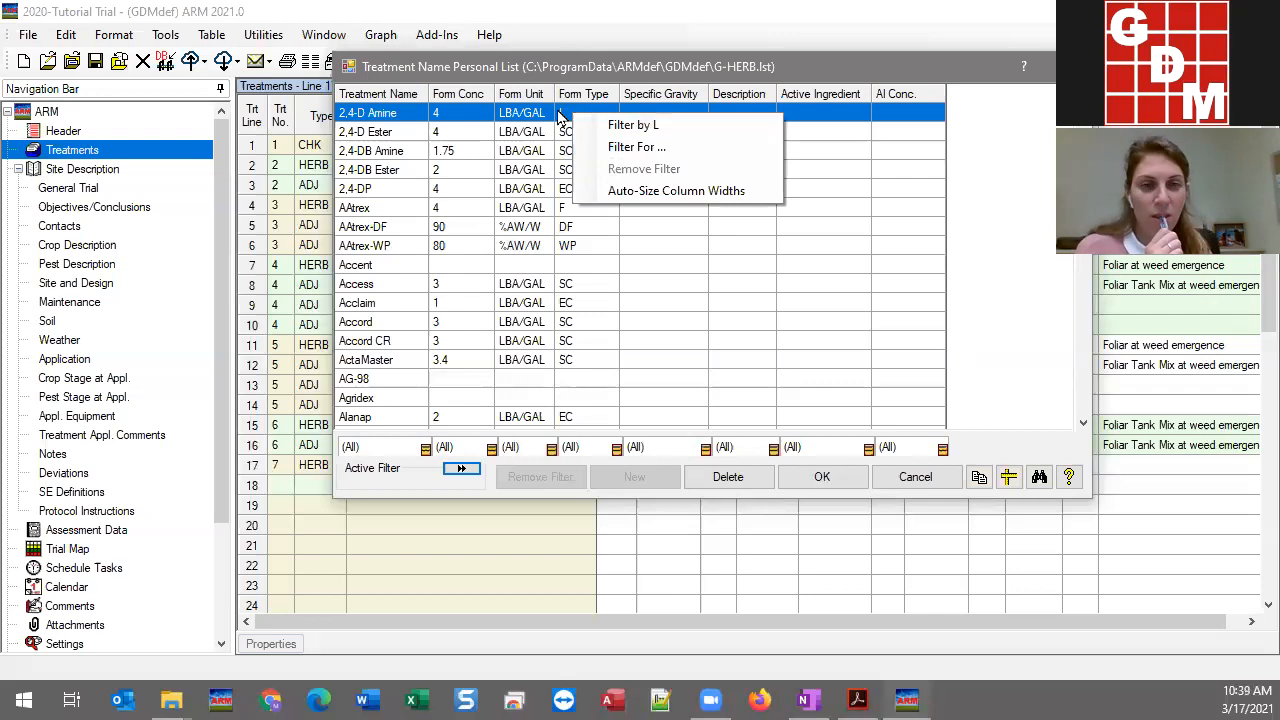
{"action": "right_click", "coordinate": [438, 115]}
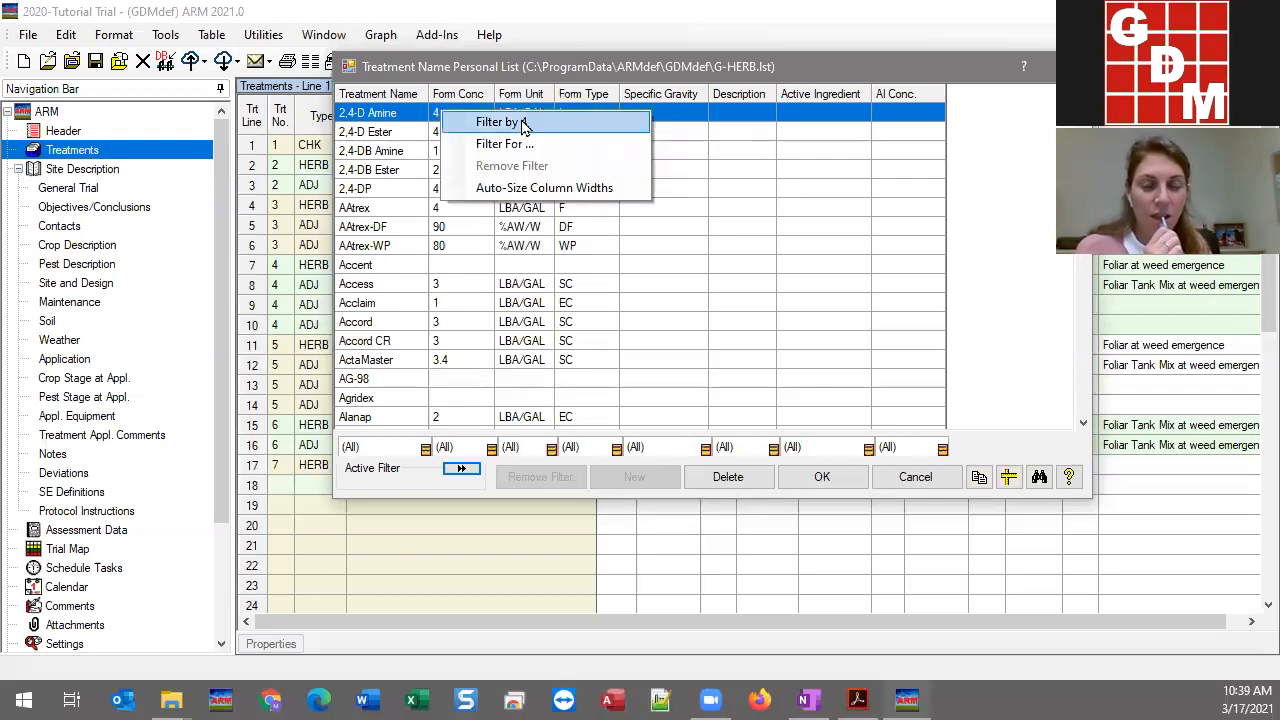
{"action": "right_click", "coordinate": [357, 118]}
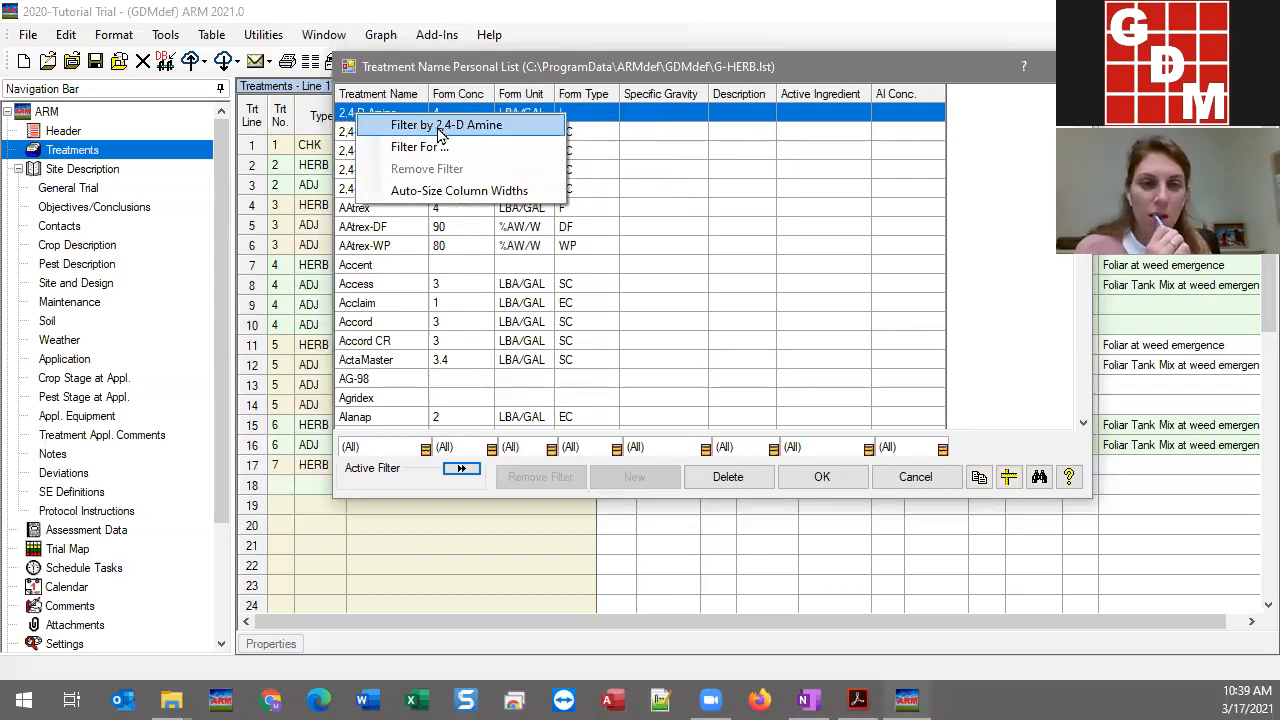
{"action": "left_click", "coordinate": [573, 120]}
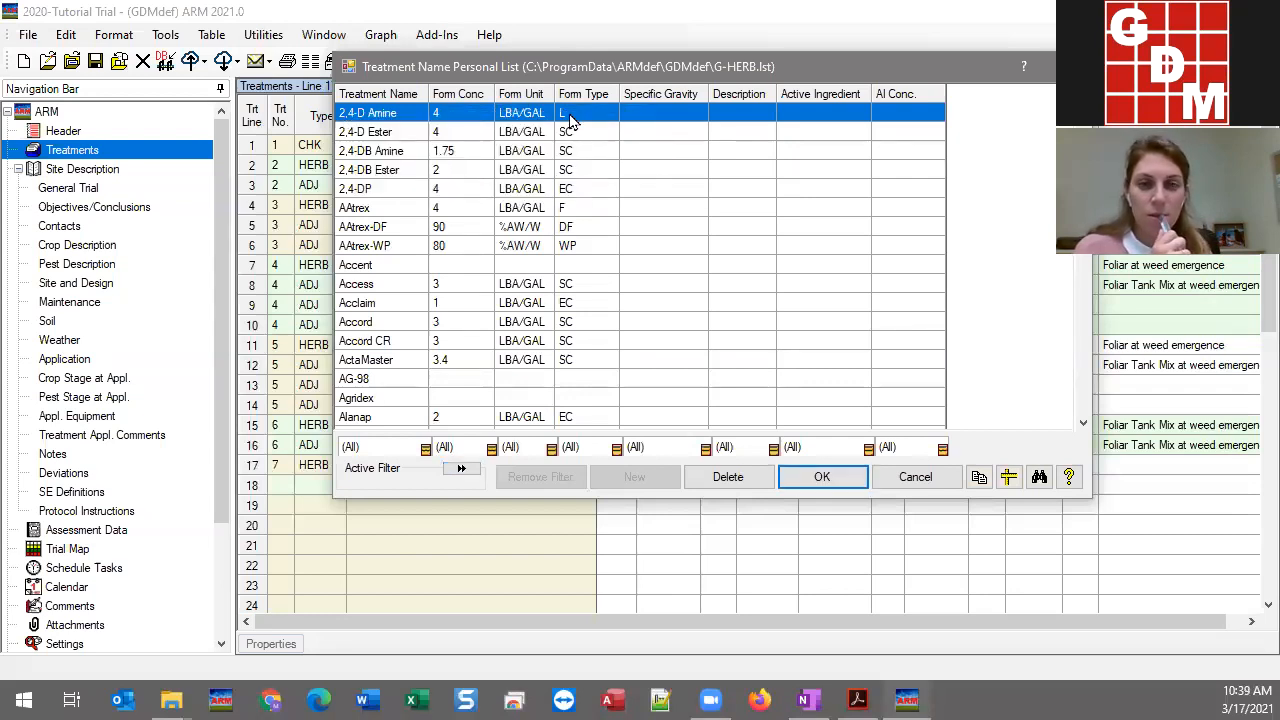
Filter the herbicide list by form type L and return to the first entry of the filtered list
{"action": "right_click", "coordinate": [568, 119]}
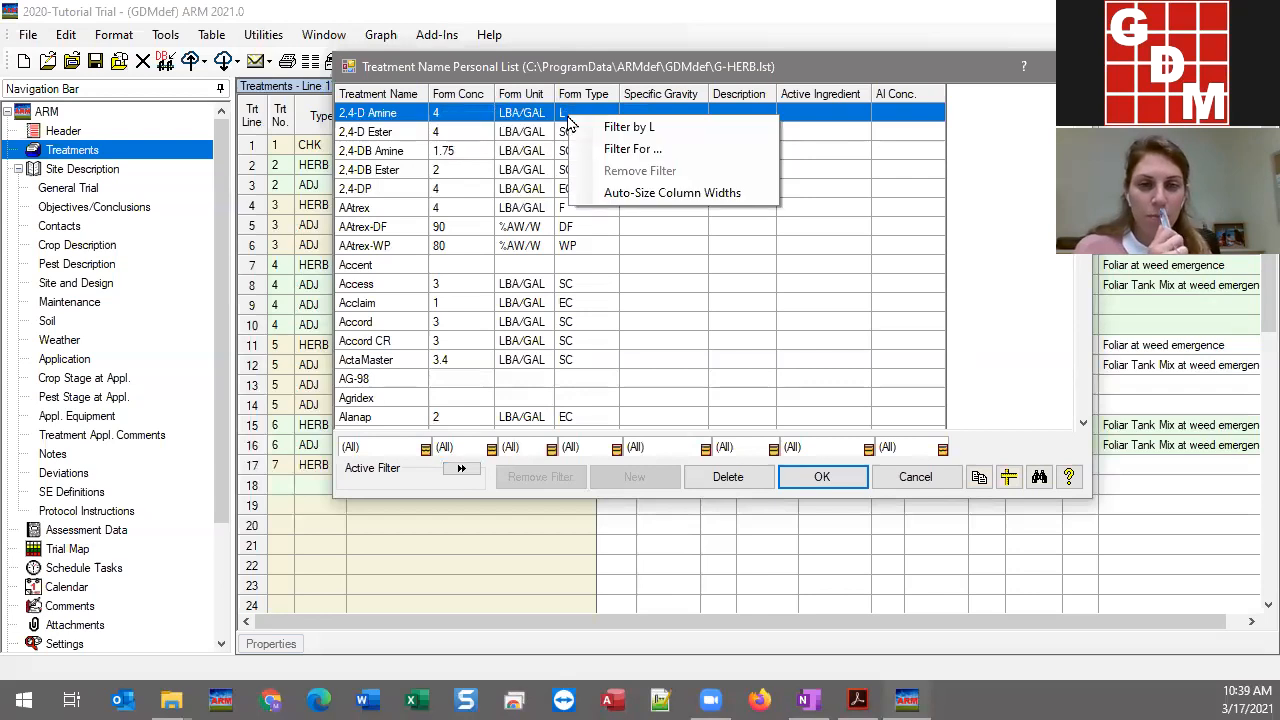
{"action": "left_click", "coordinate": [620, 128]}
{"action": "left_click", "coordinate": [583, 264]}
{"action": "key", "text": "Up"}
{"action": "key", "text": "Up"}
{"action": "key", "text": "Up"}
{"action": "key", "text": "Up"}
{"action": "key", "text": "Up"}
{"action": "key", "text": "Up"}
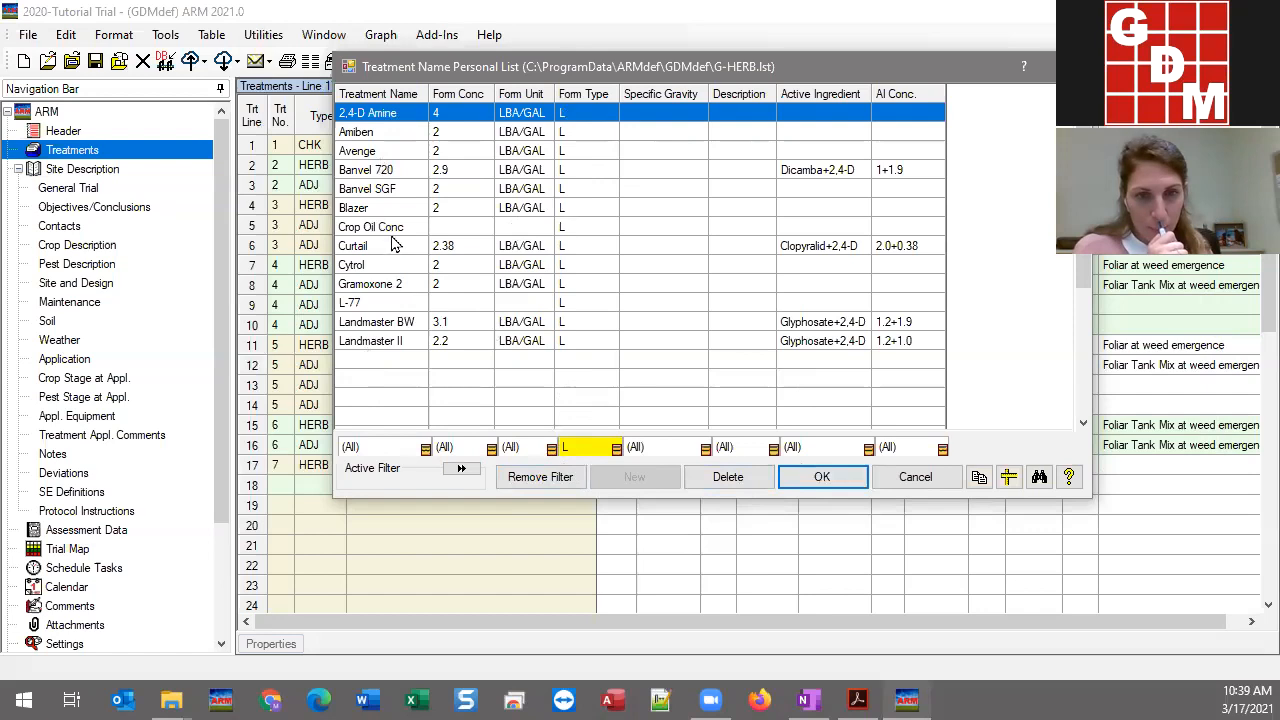
Narrow the filtered list to treatment names containing "master" and choose Landmaster II for line 17
{"action": "right_click", "coordinate": [386, 208]}
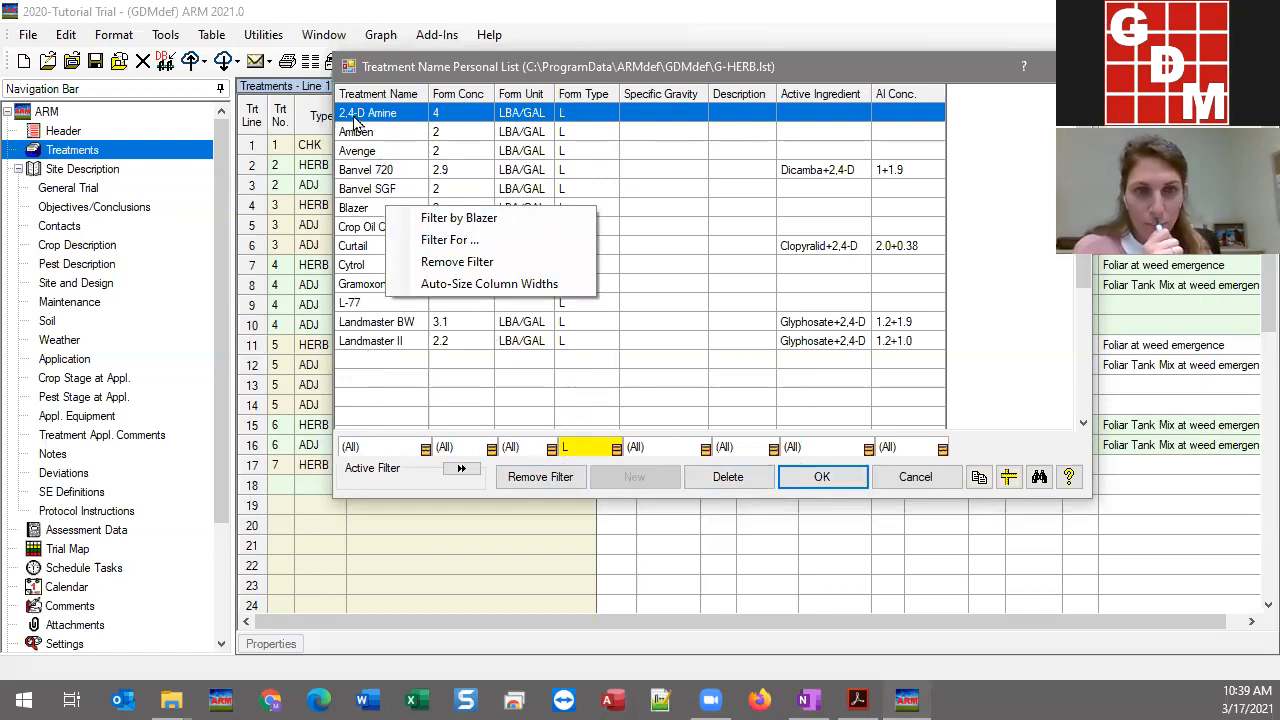
{"action": "left_click", "coordinate": [440, 240]}
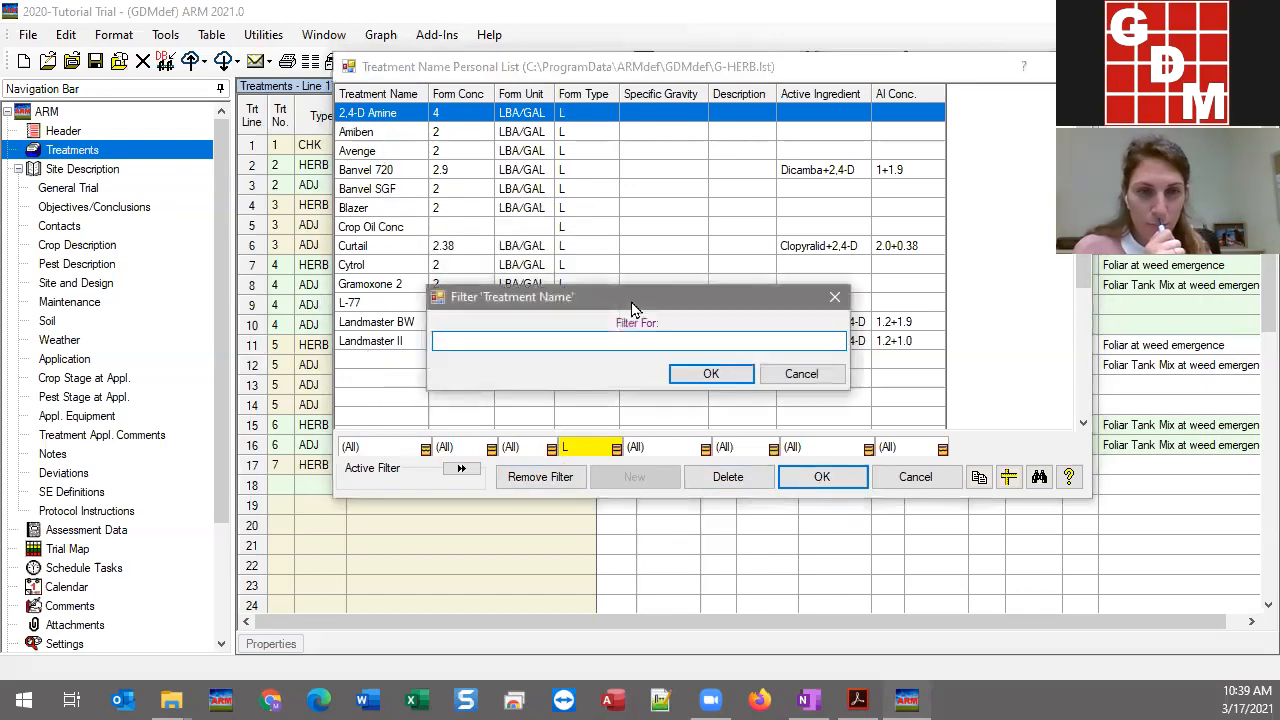
{"action": "type", "text": "master"}
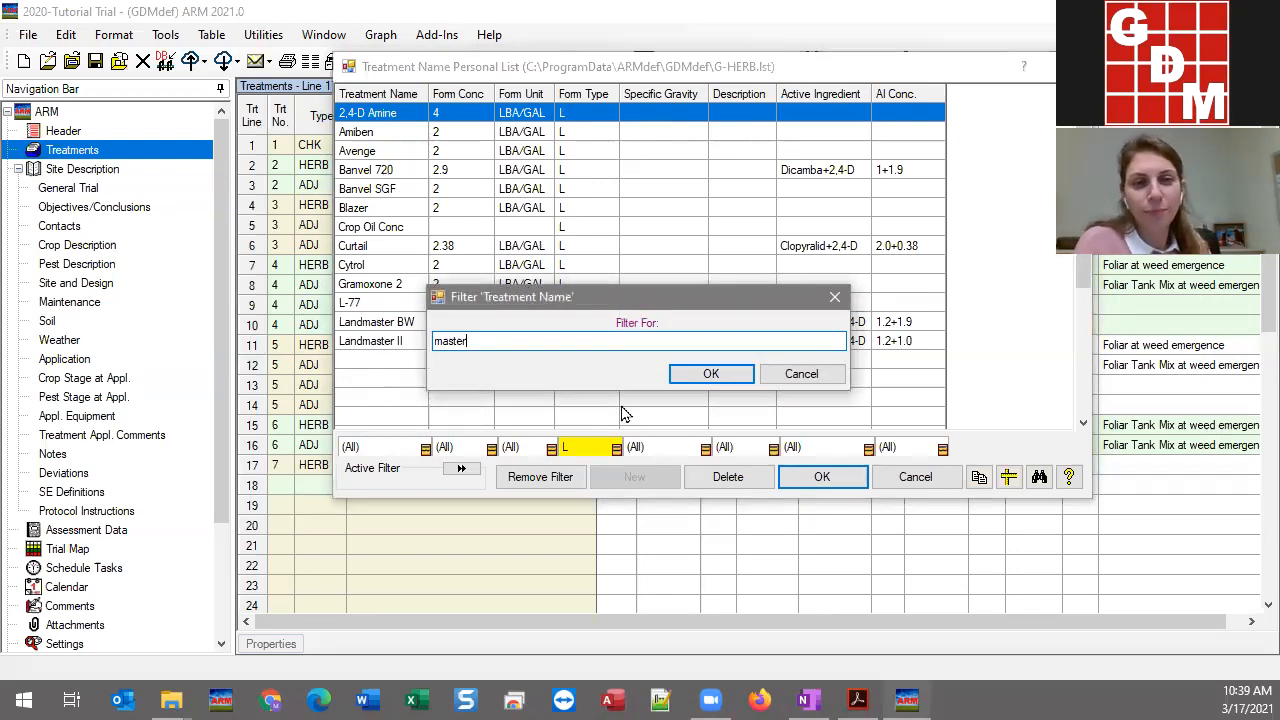
{"action": "left_click", "coordinate": [710, 374]}
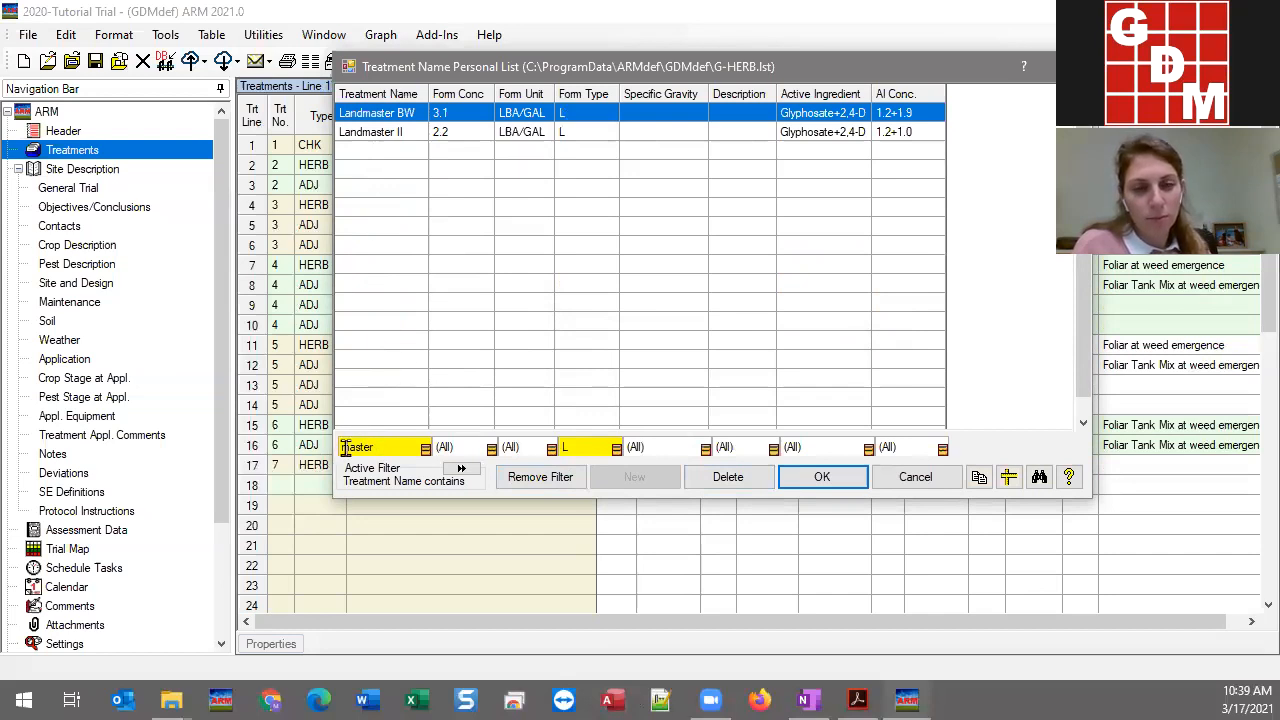
{"action": "left_click", "coordinate": [393, 136]}
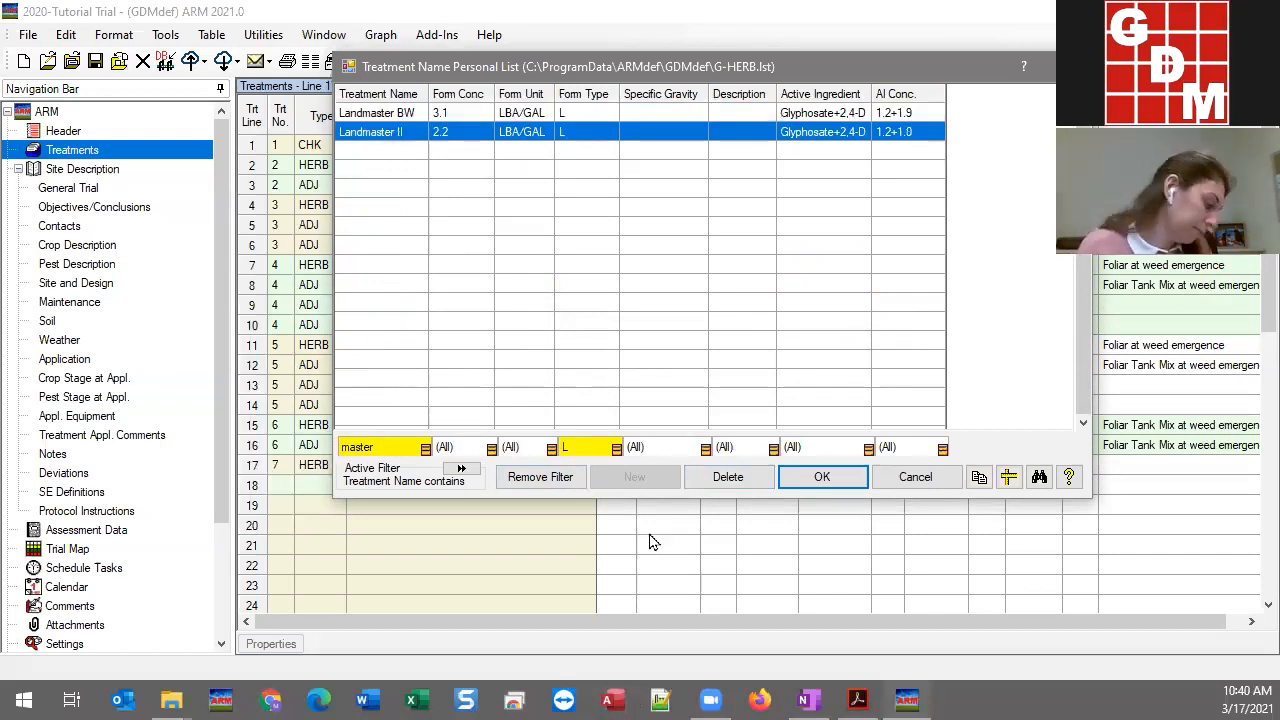
{"action": "left_click", "coordinate": [836, 479]}
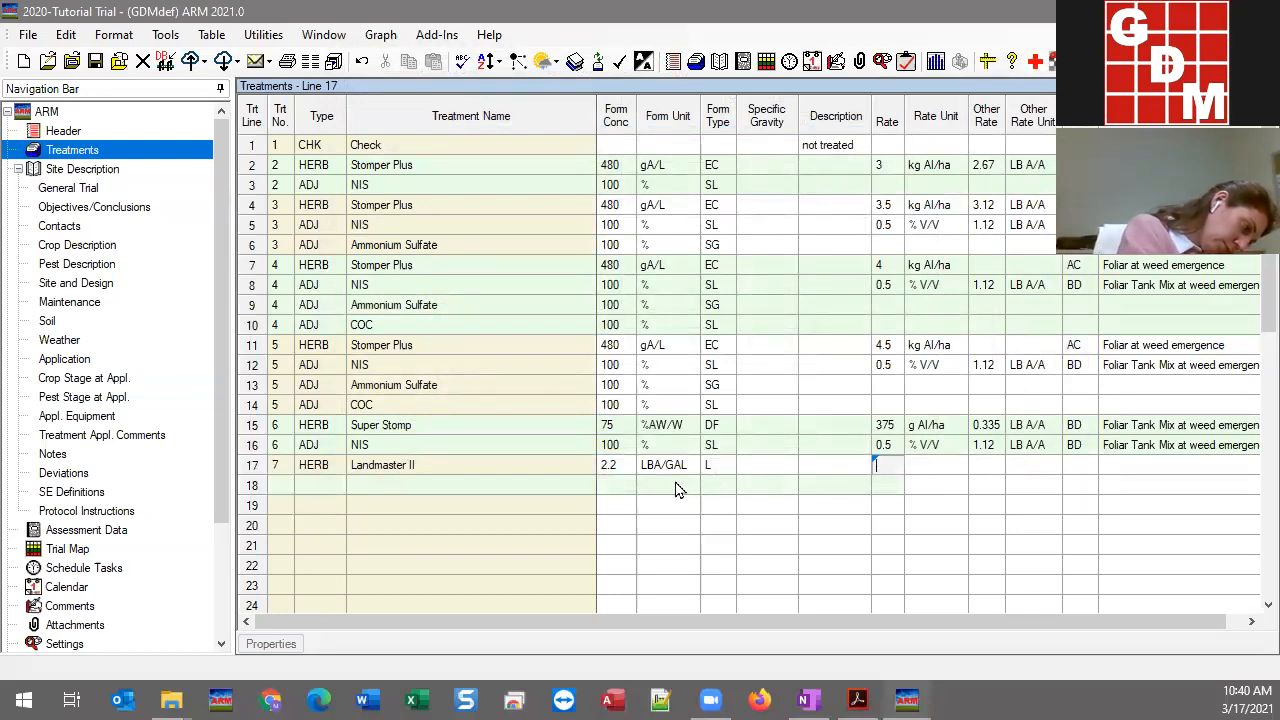
Look up units starting with "k" in the form unit list for line 17, and close the list without choosing one
{"action": "left_click", "coordinate": [456, 472]}
{"action": "left_click", "coordinate": [456, 470]}
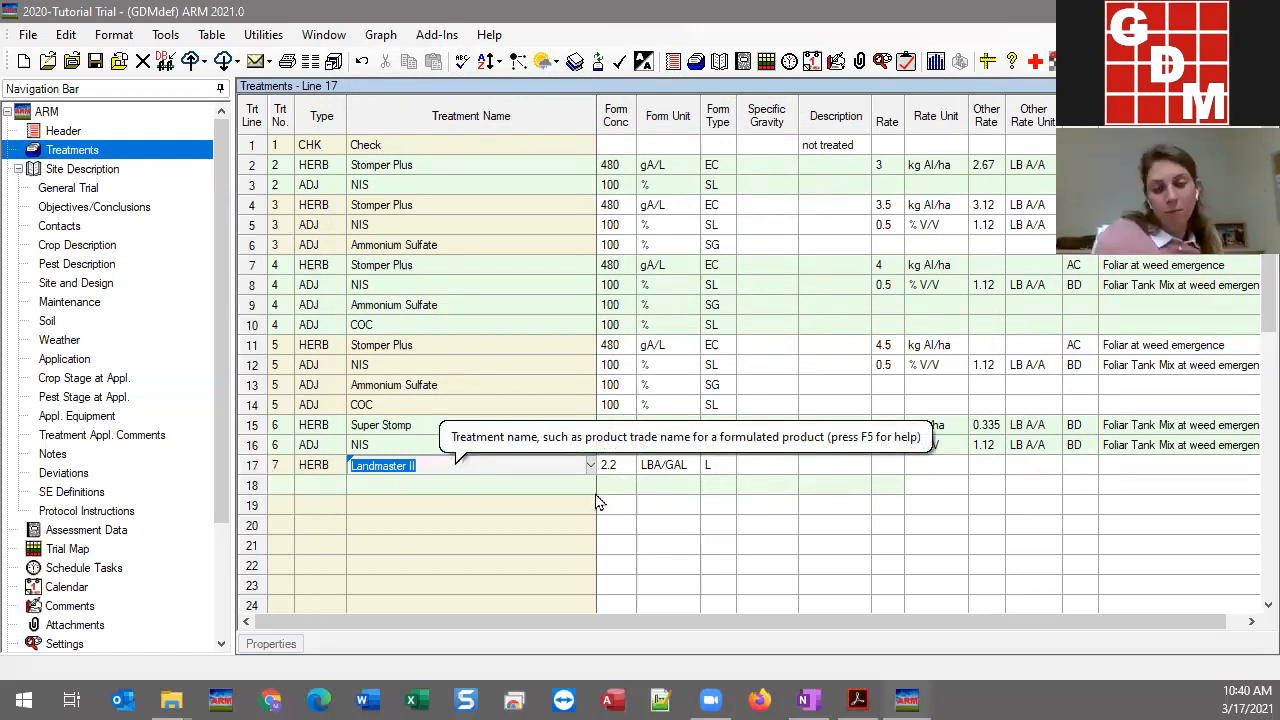
{"action": "left_click", "coordinate": [681, 462]}
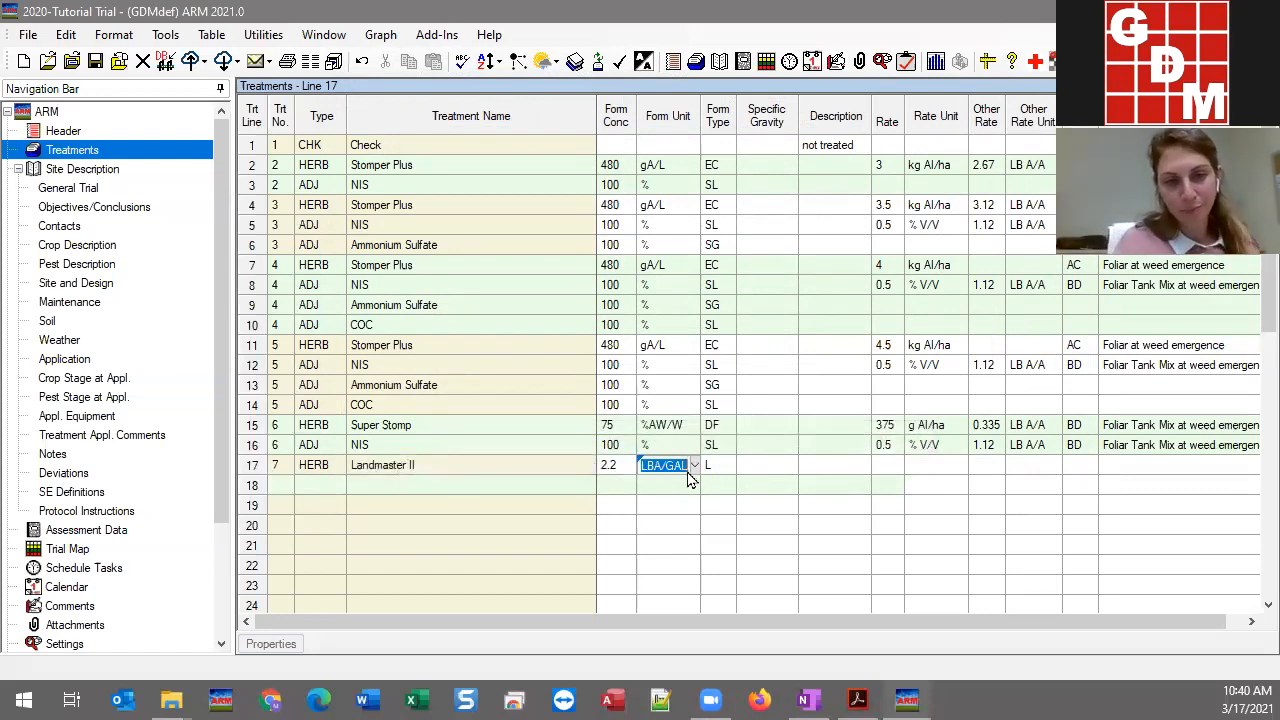
{"action": "left_click", "coordinate": [697, 466]}
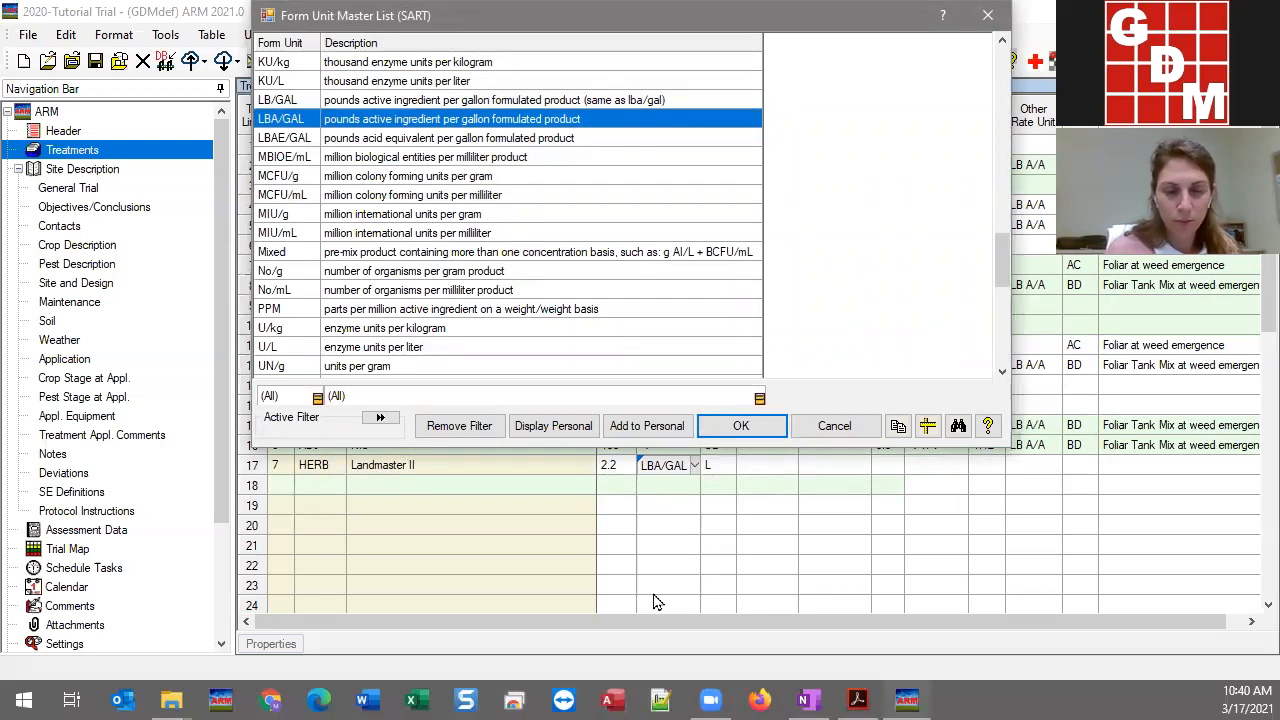
{"action": "key", "text": "k"}
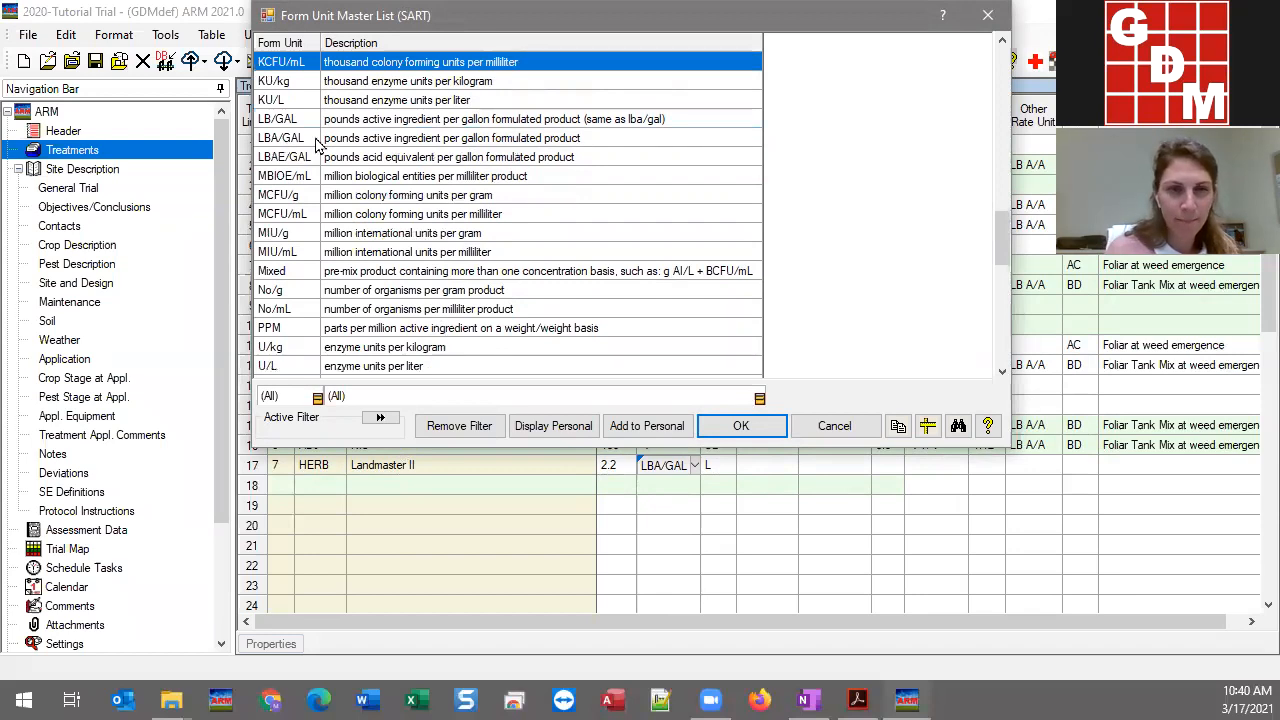
{"action": "key", "text": "Up"}
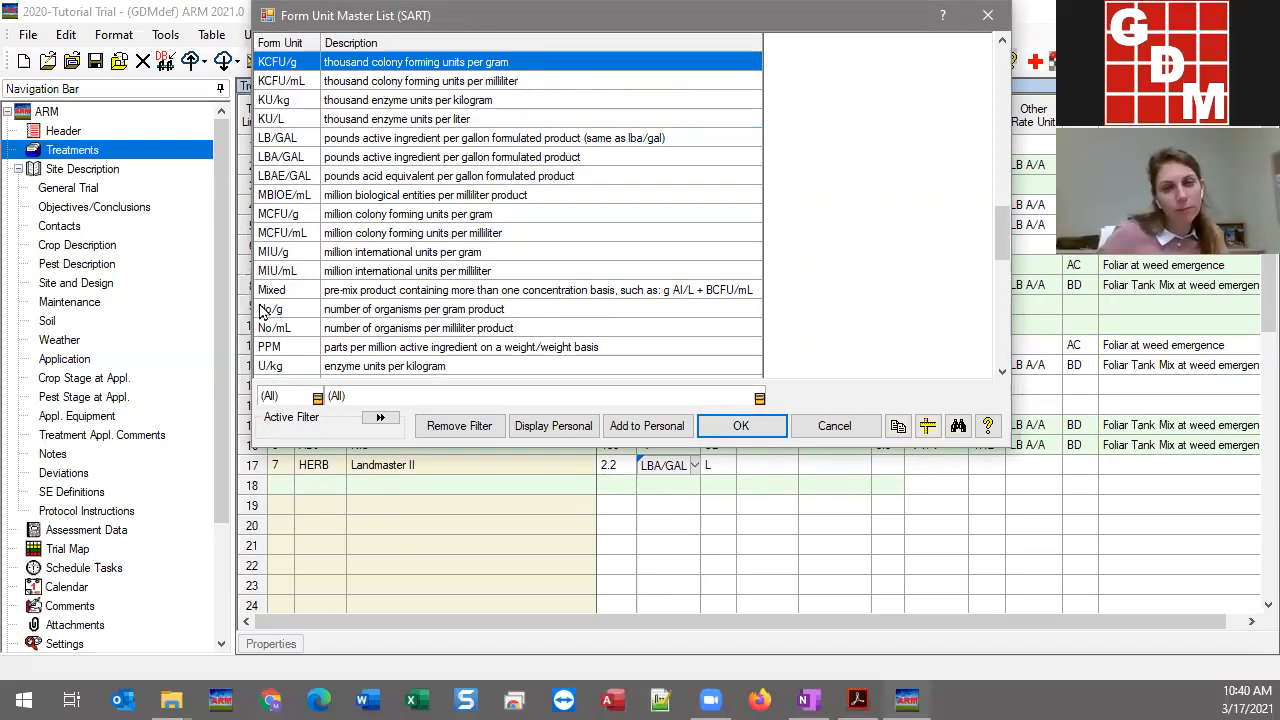
{"action": "left_click", "coordinate": [832, 425]}
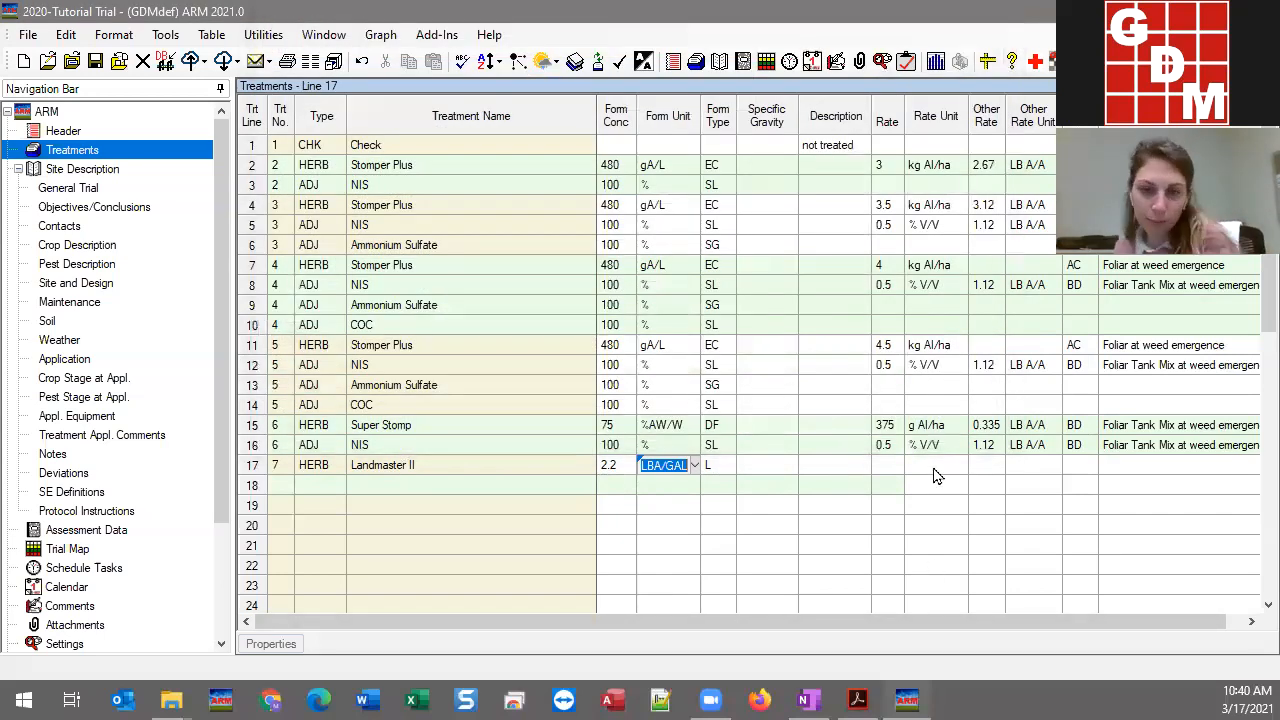
Look up units starting with "k" in the rate unit list for line 17, and close it without choosing one
{"action": "left_click", "coordinate": [937, 470]}
{"action": "left_click", "coordinate": [960, 467]}
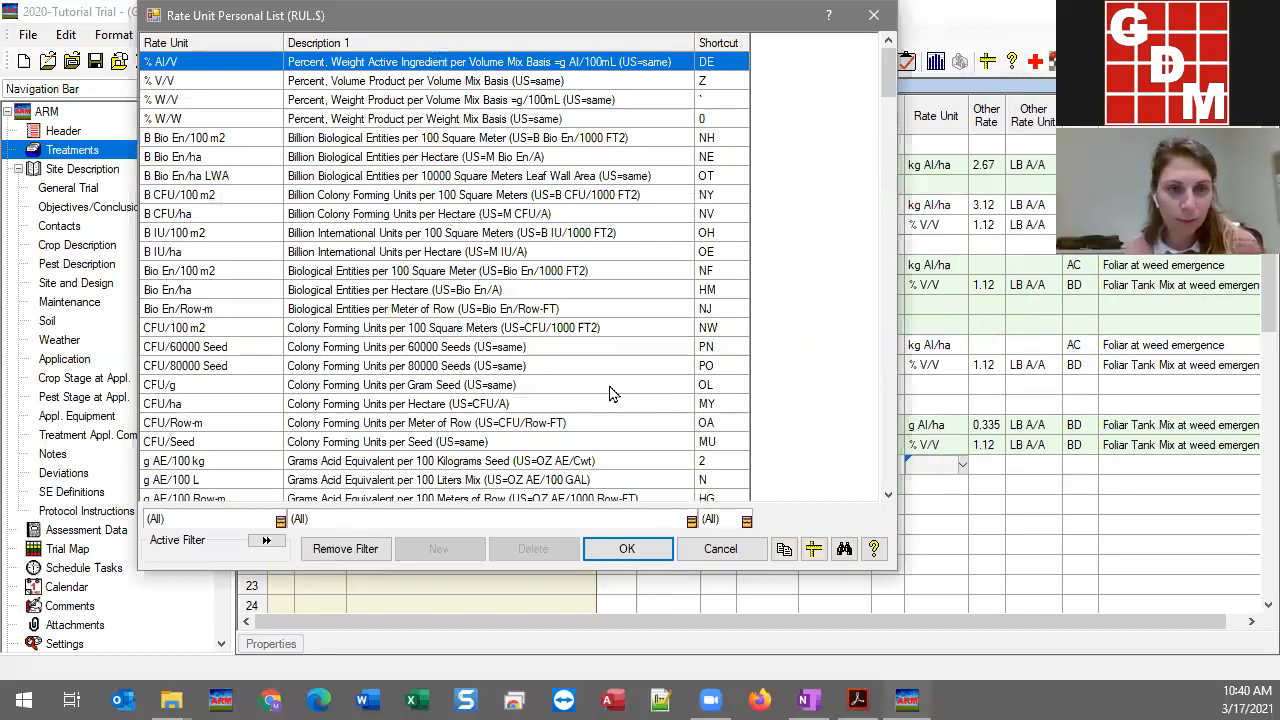
{"action": "key", "text": "k"}
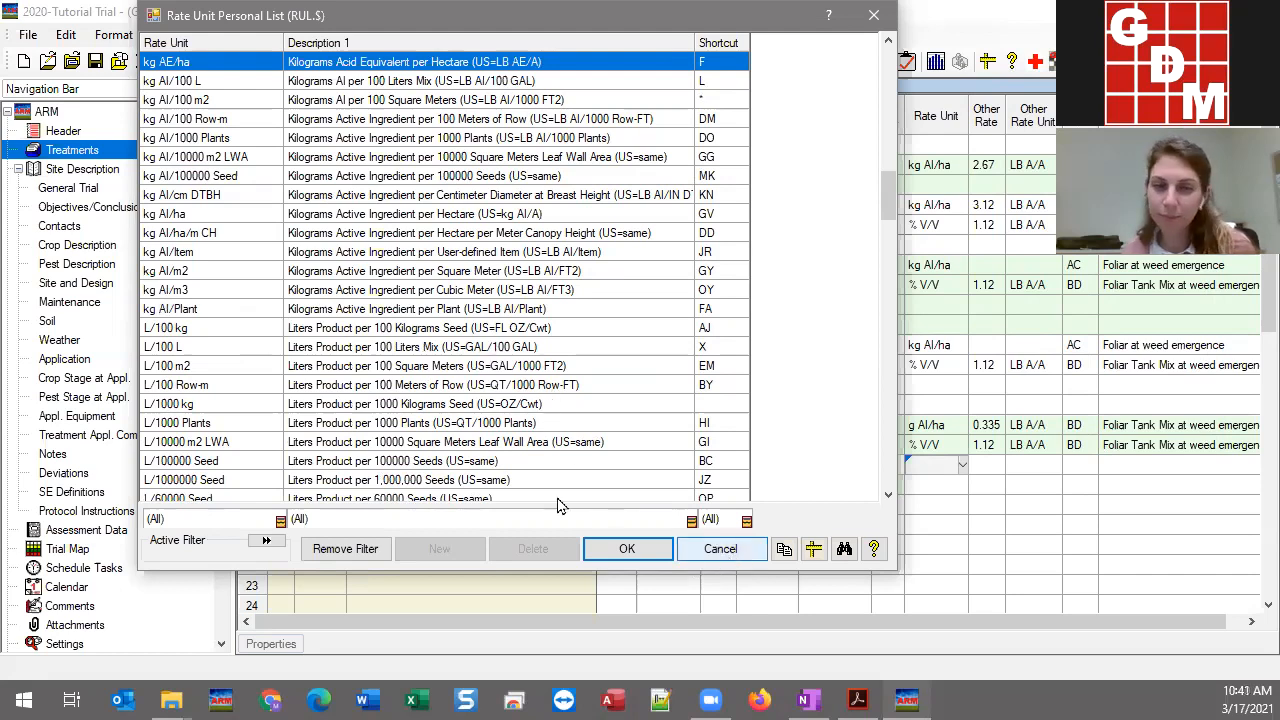
{"action": "left_click", "coordinate": [728, 556]}
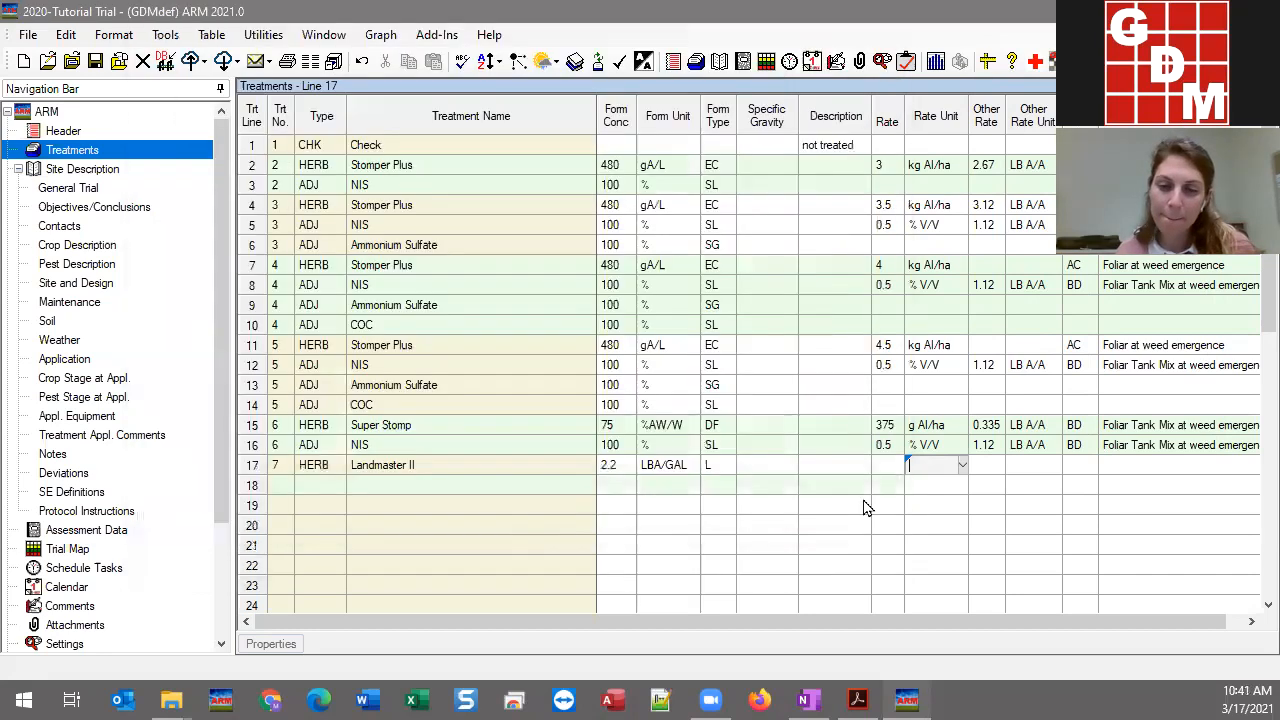
Copy the %AW/W form unit from line 15 and paste it over line 17's form unit, accepting the overwrite
{"action": "left_click", "coordinate": [722, 428]}
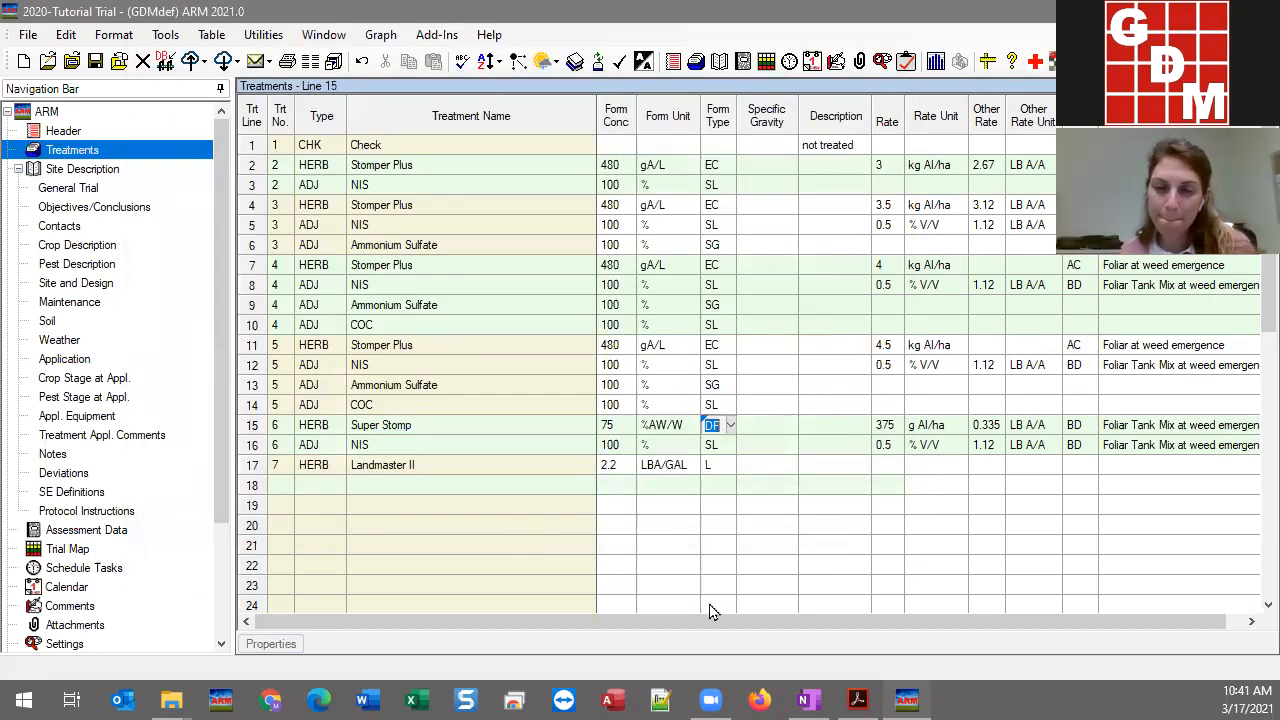
{"action": "left_click", "coordinate": [684, 428]}
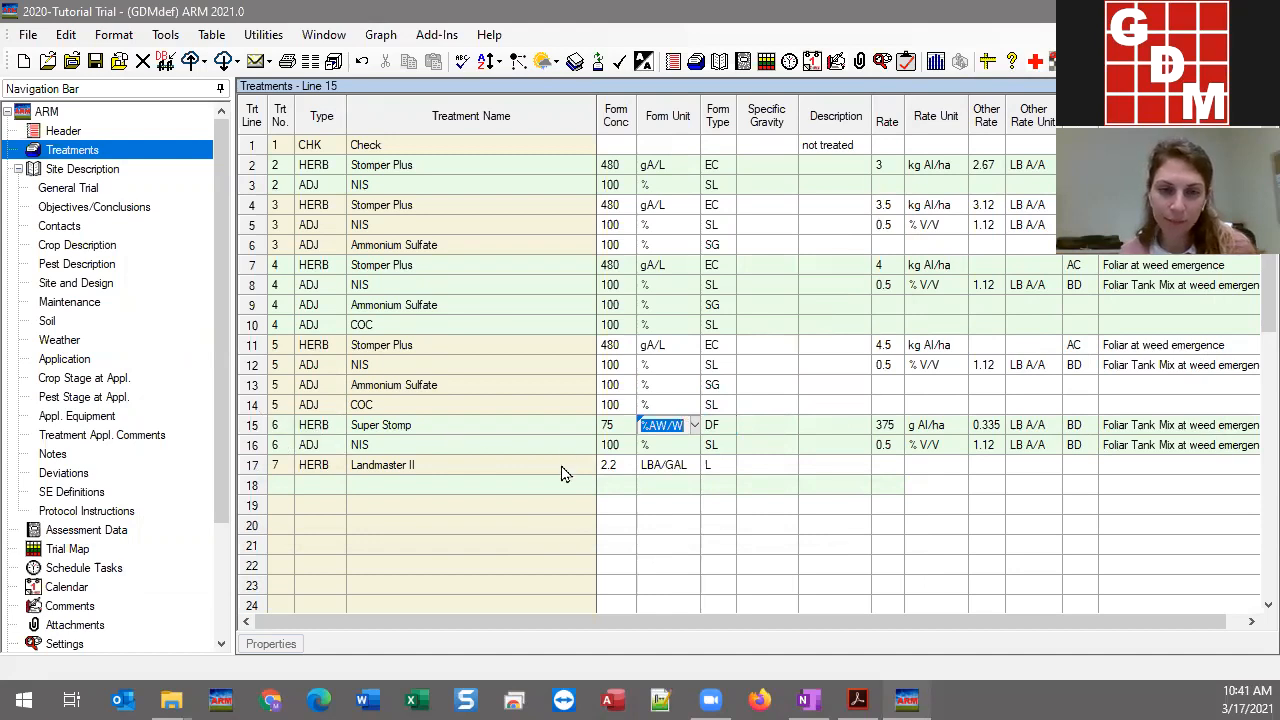
{"action": "left_click", "coordinate": [657, 466]}
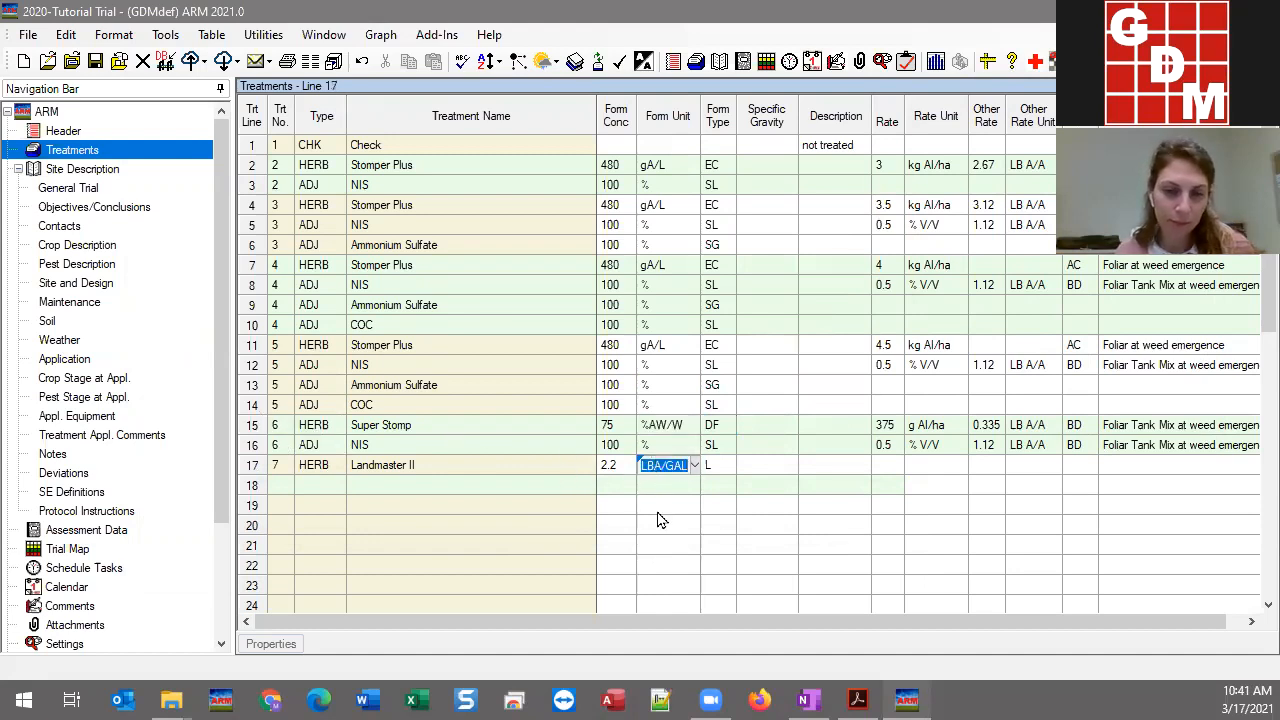
{"action": "left_click", "coordinate": [662, 428]}
{"action": "right_click", "coordinate": [661, 430]}
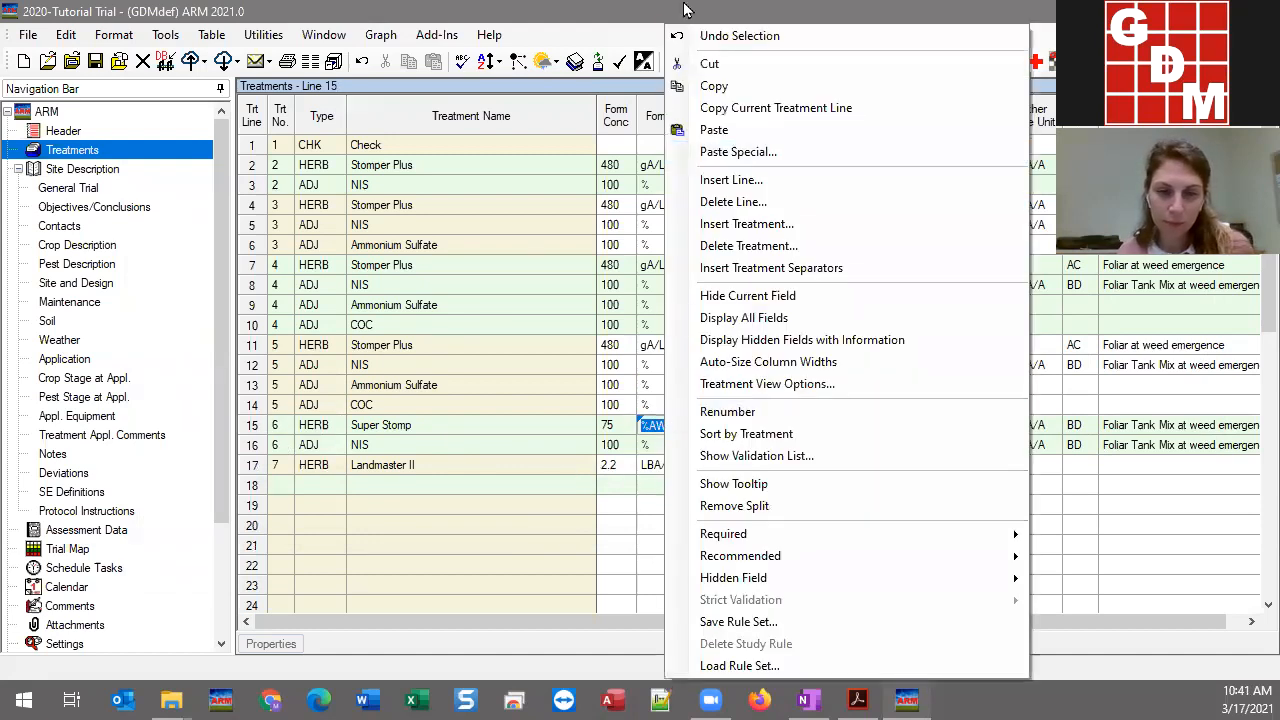
{"action": "left_click", "coordinate": [714, 86]}
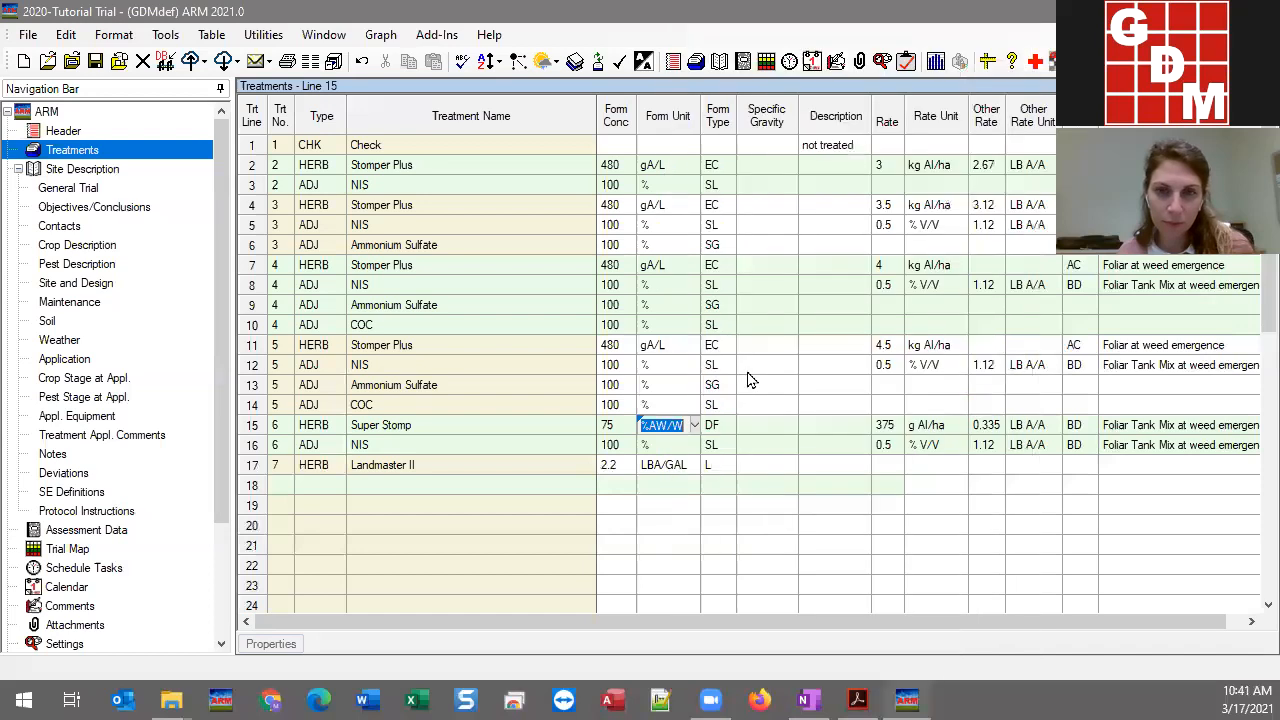
{"action": "left_click", "coordinate": [666, 466]}
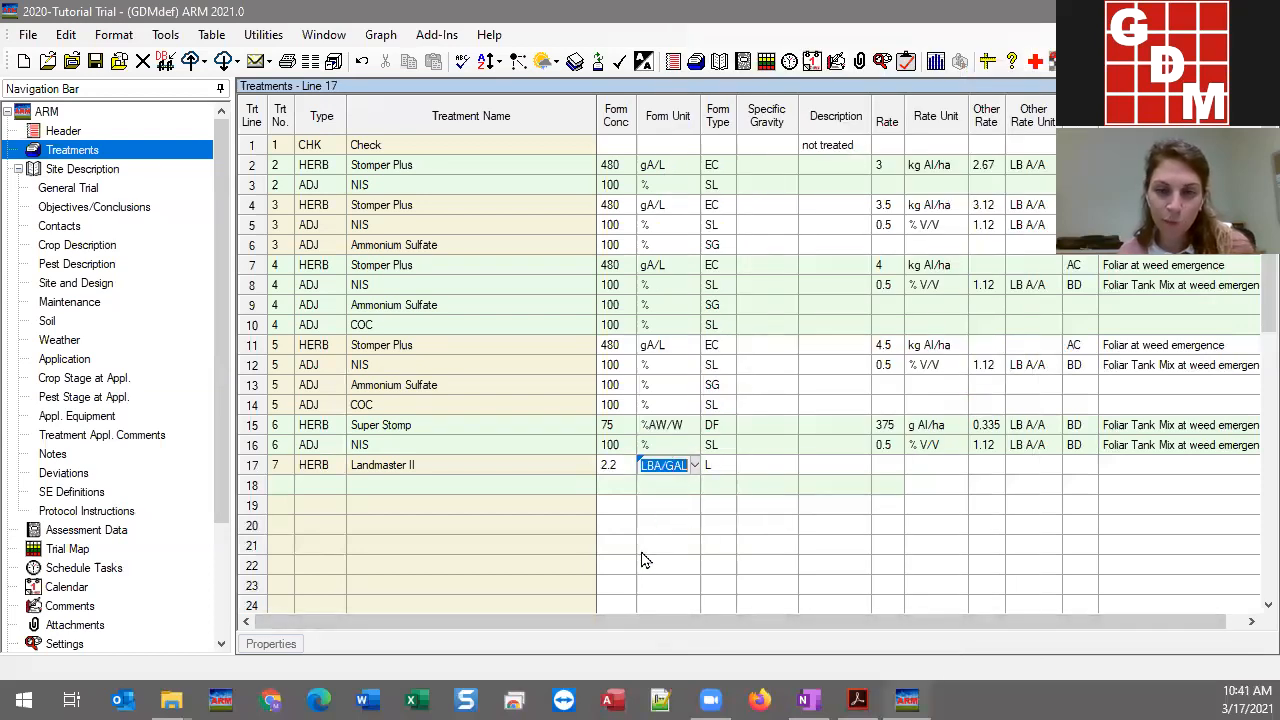
{"action": "key", "text": "ctrl+v"}
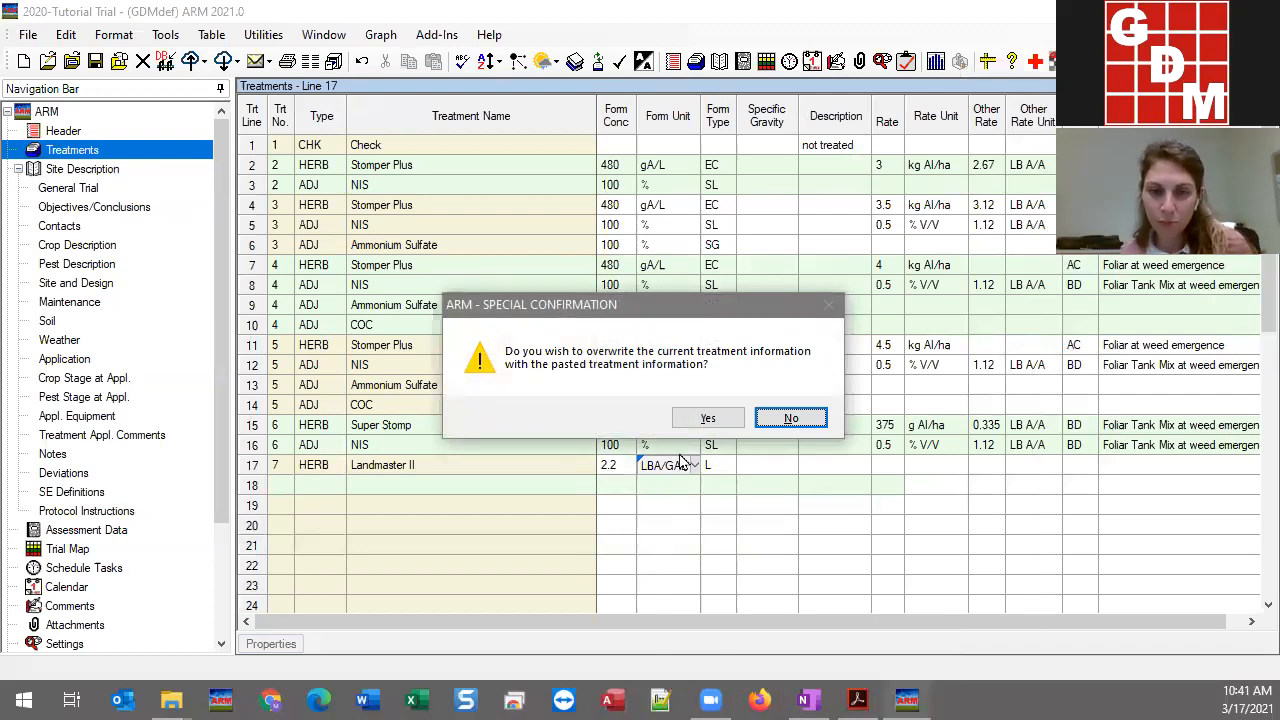
{"action": "left_click", "coordinate": [698, 421]}
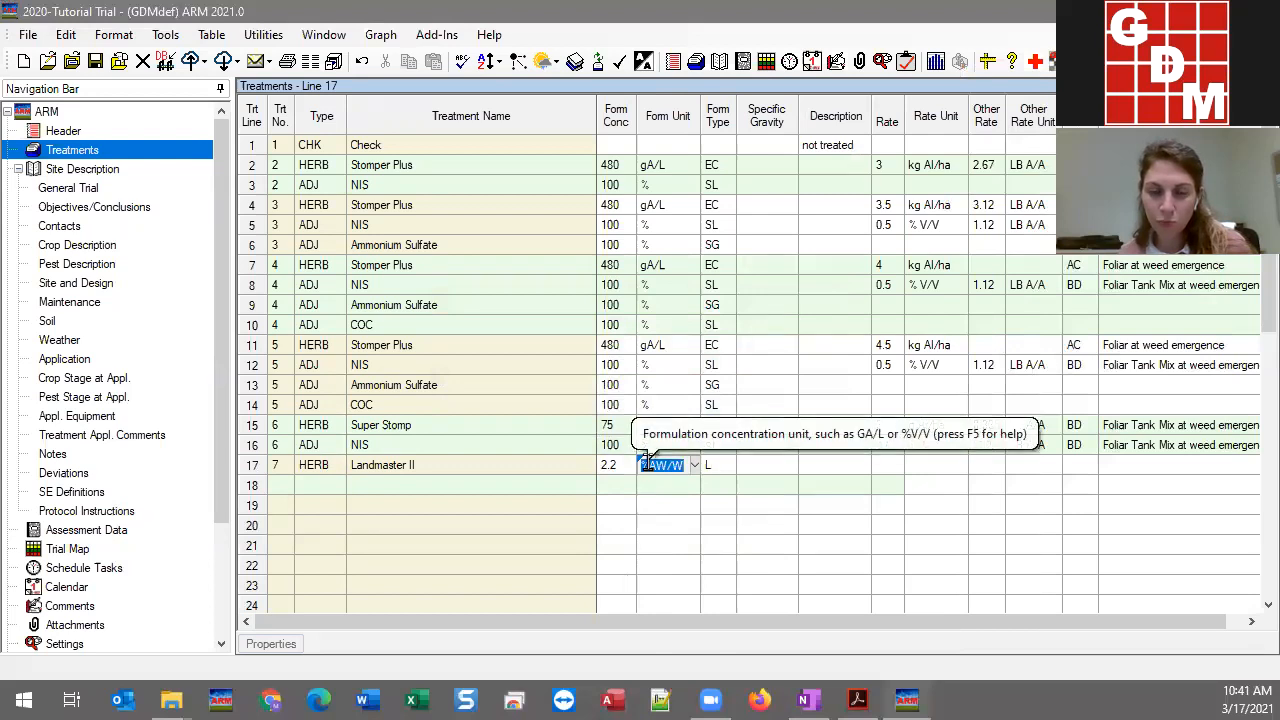
Set the form concentration of Landmaster II on line 17 to 50
{"action": "key", "text": "shift+Tab"}
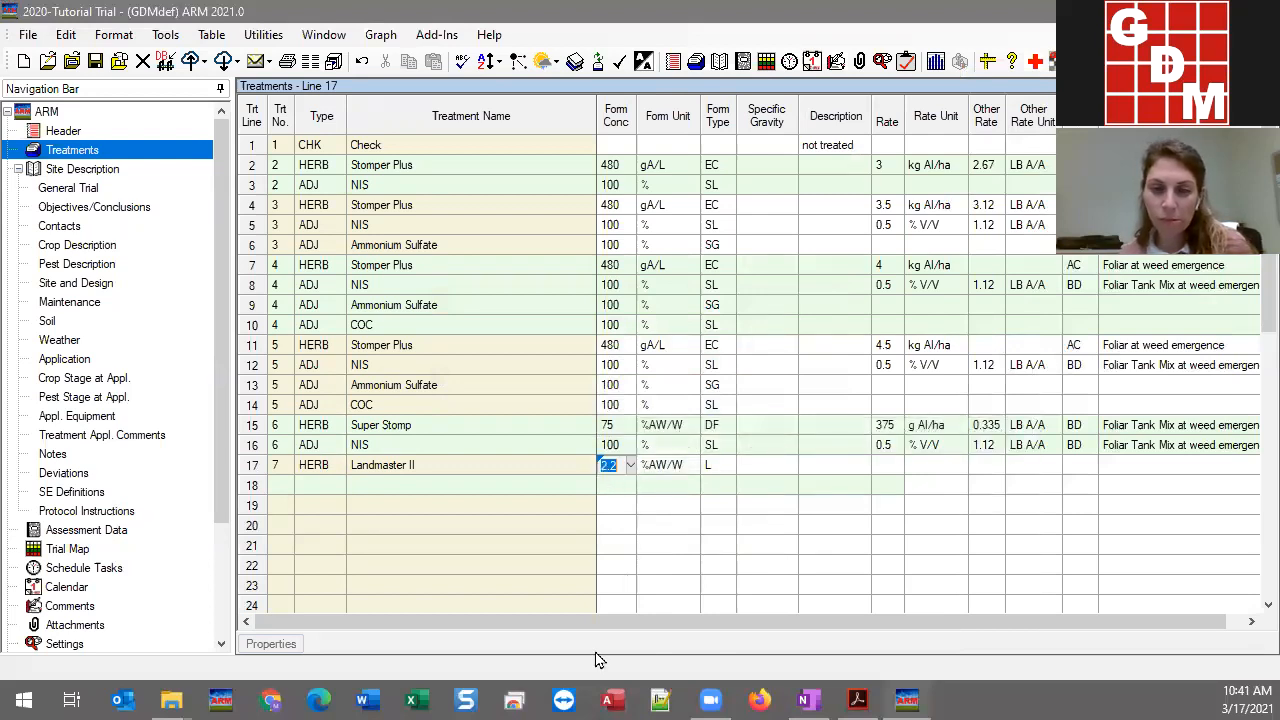
{"action": "type", "text": "50"}
{"action": "key", "text": "Tab"}
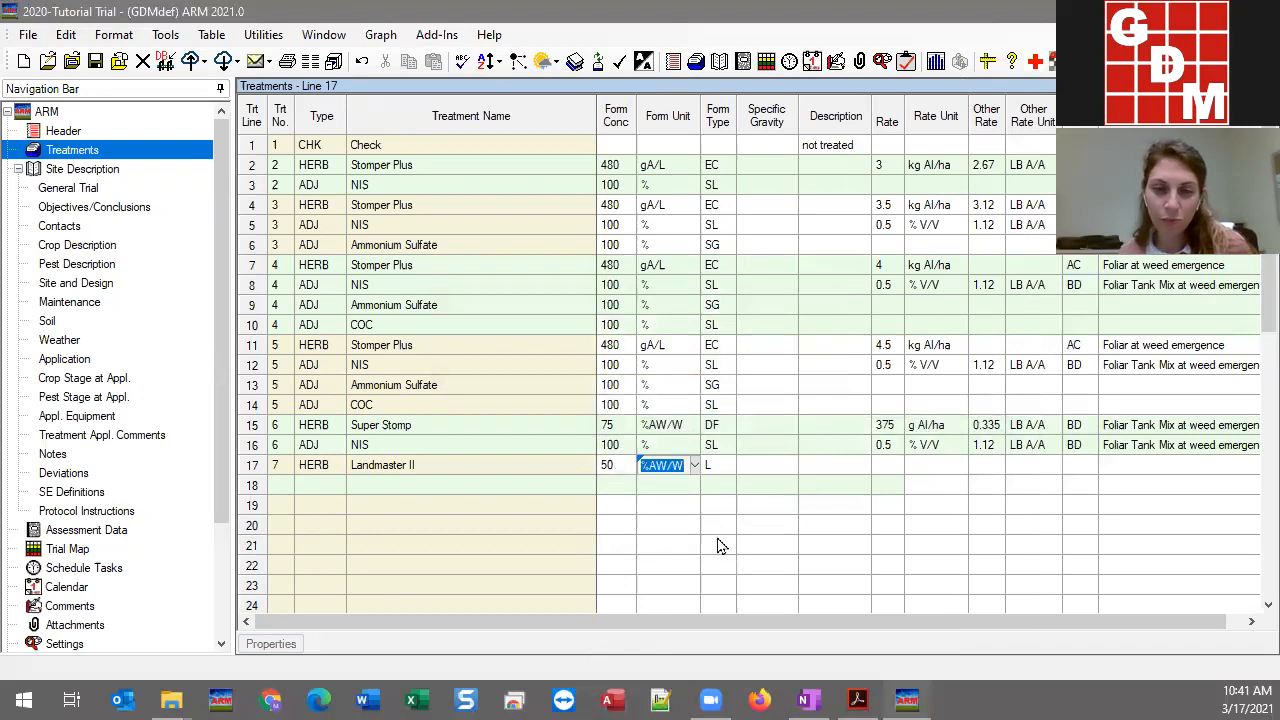
{"action": "left_click", "coordinate": [642, 485]}
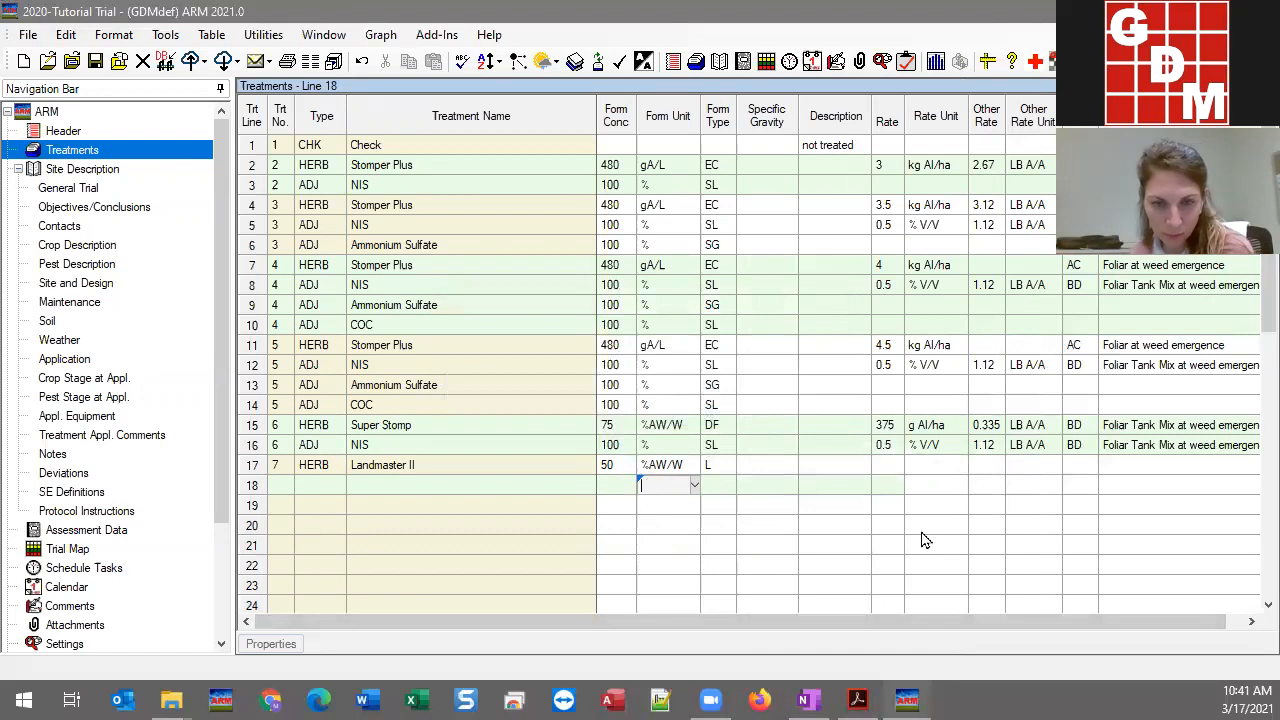
Check line 17's treatment name against the personal herbicide list, decline adding it as an item, and close the list unchanged
{"action": "left_click", "coordinate": [543, 465]}
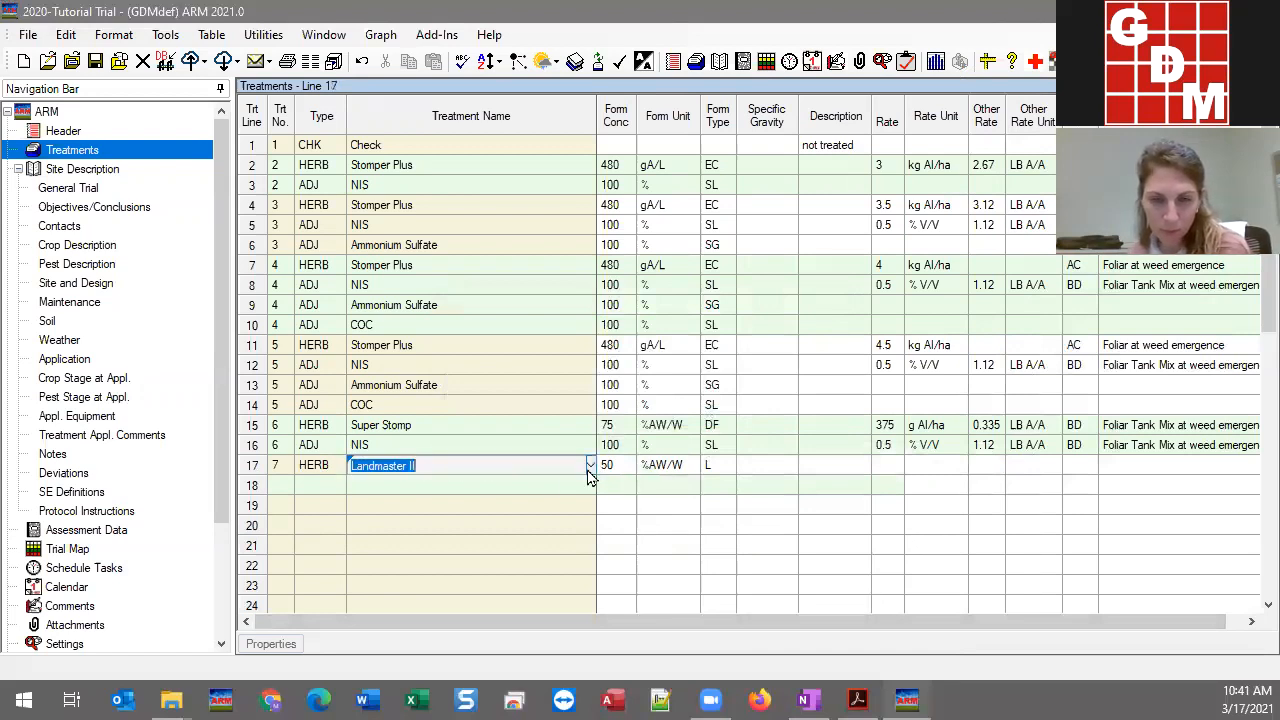
{"action": "left_click", "coordinate": [590, 466]}
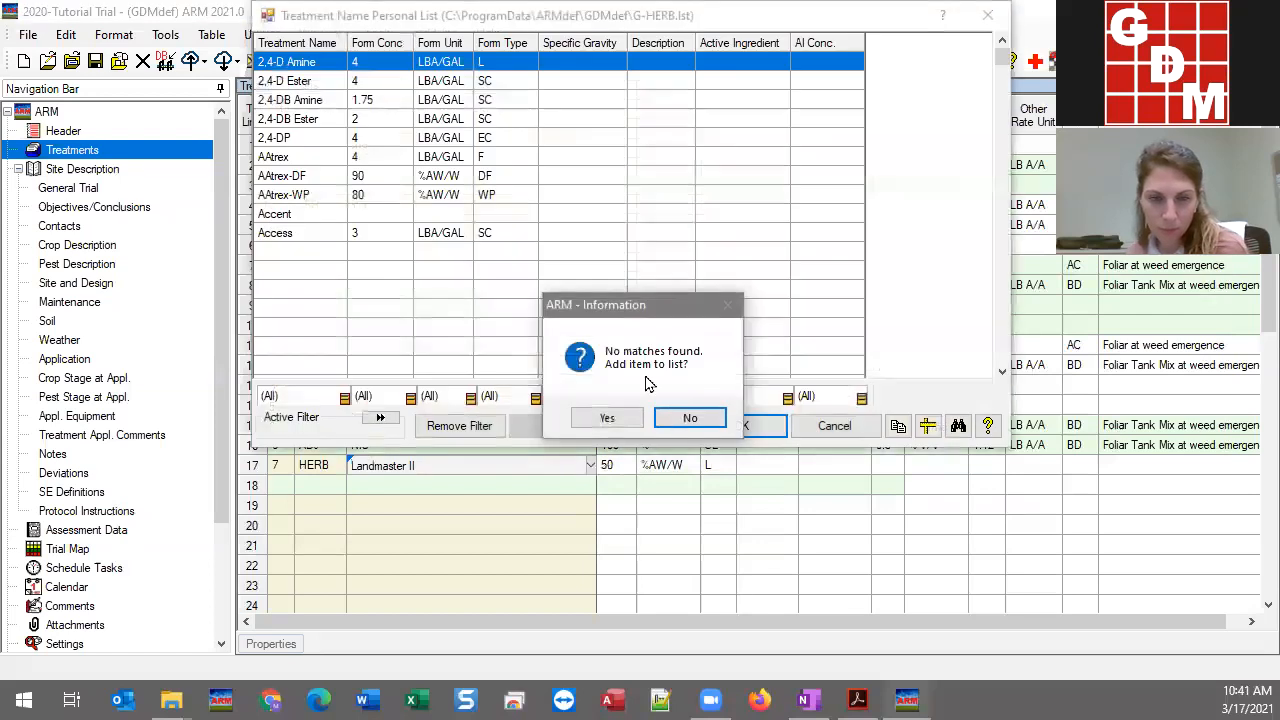
{"action": "left_click", "coordinate": [692, 420]}
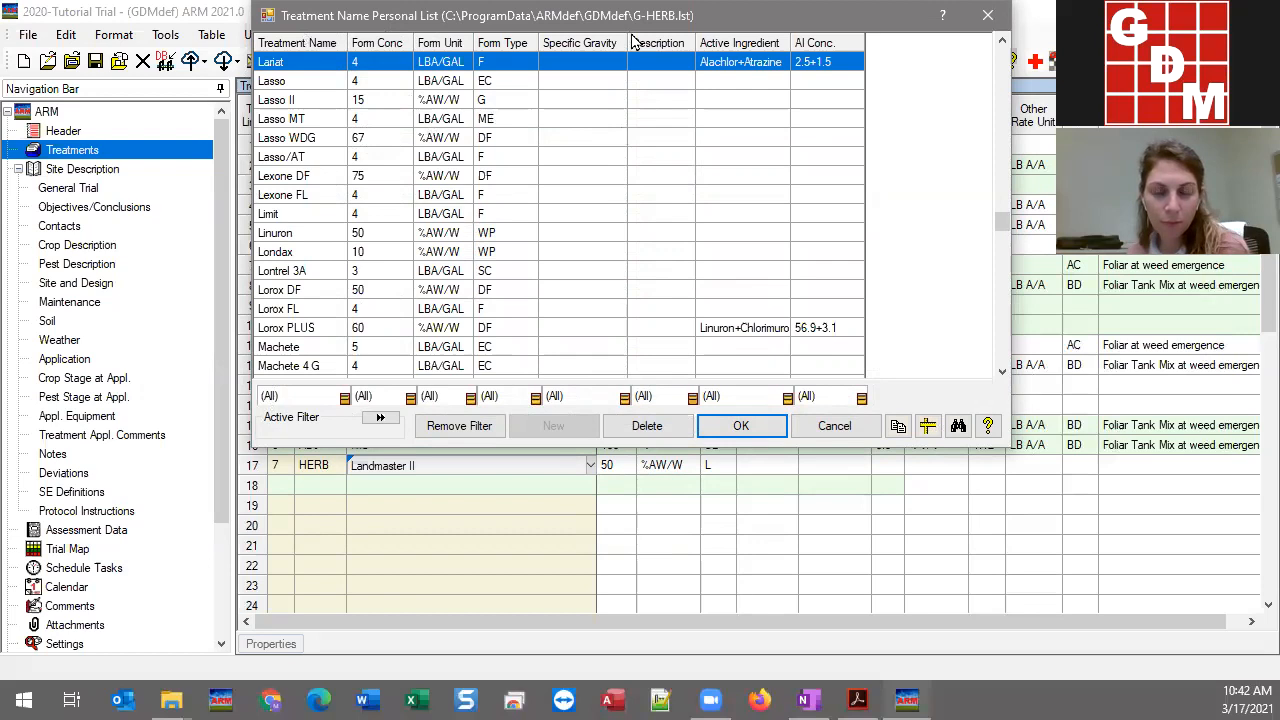
{"action": "left_click", "coordinate": [815, 428]}
Open the form unit master list for line 17 and add CFU/g to the personal list
{"action": "left_click", "coordinate": [666, 470]}
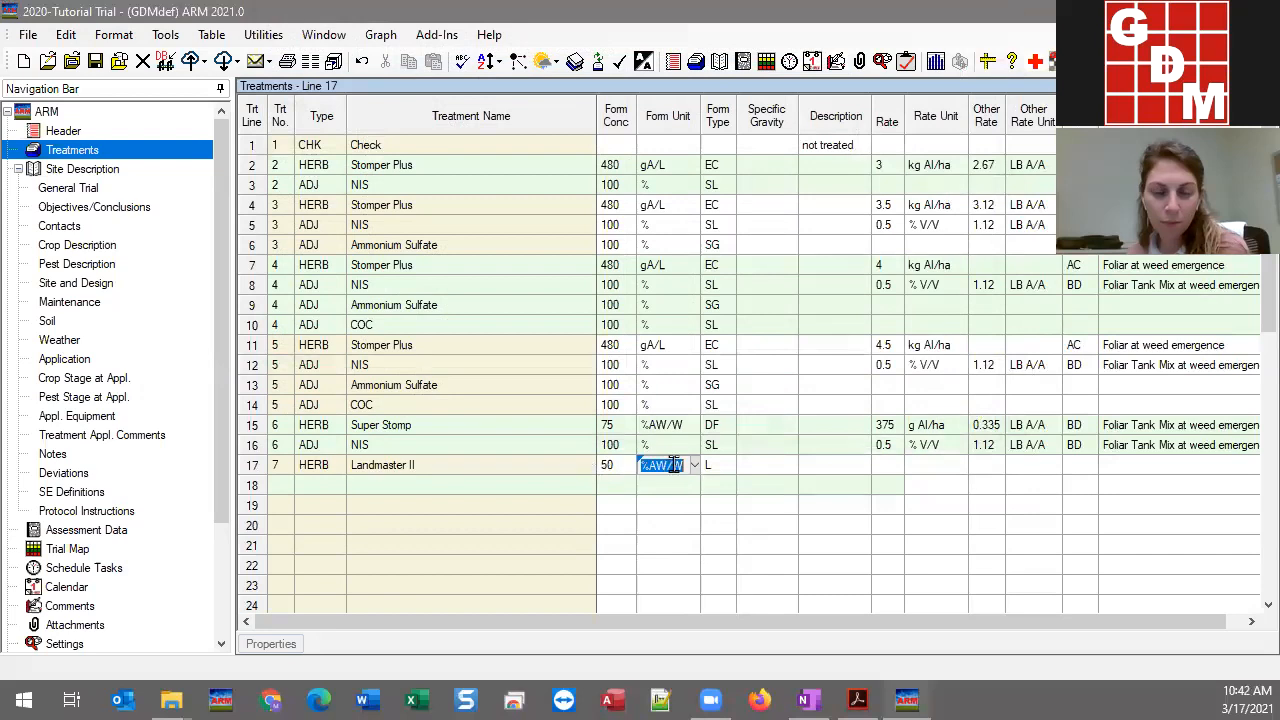
{"action": "left_click", "coordinate": [694, 467]}
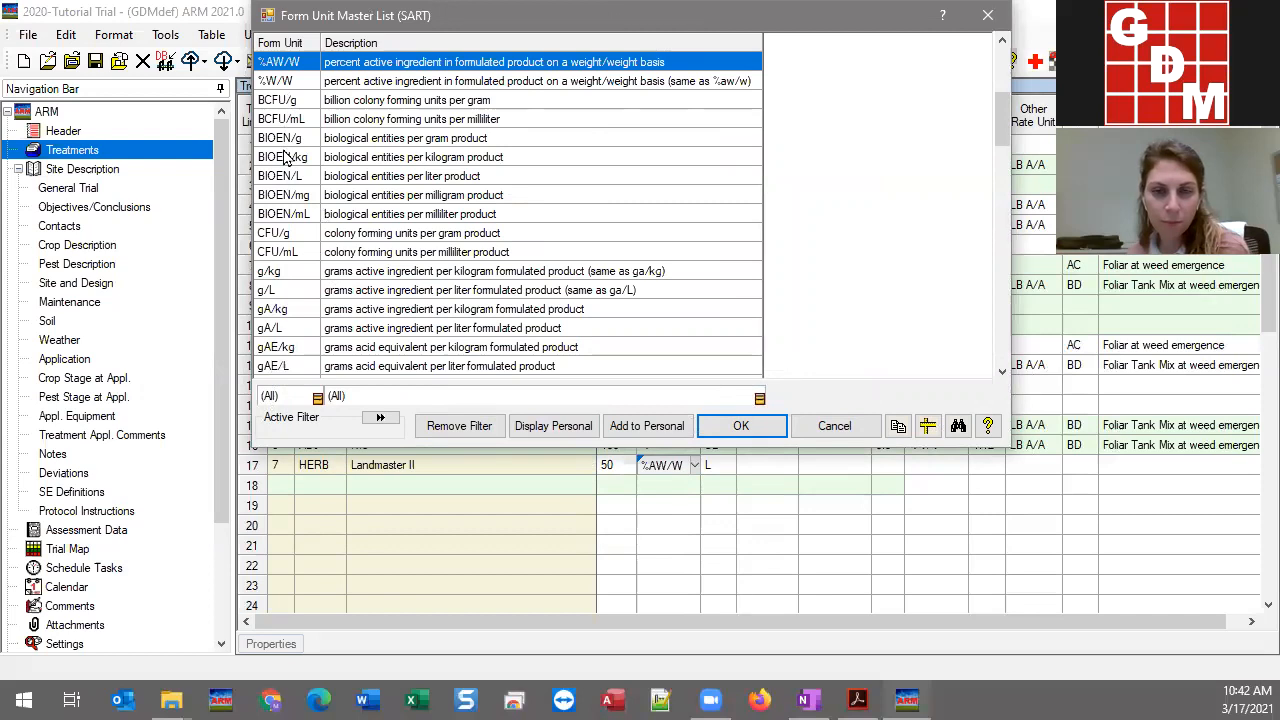
{"action": "key", "text": "Down"}
{"action": "key", "text": "Down"}
{"action": "key", "text": "Down"}
{"action": "left_click", "coordinate": [342, 294]}
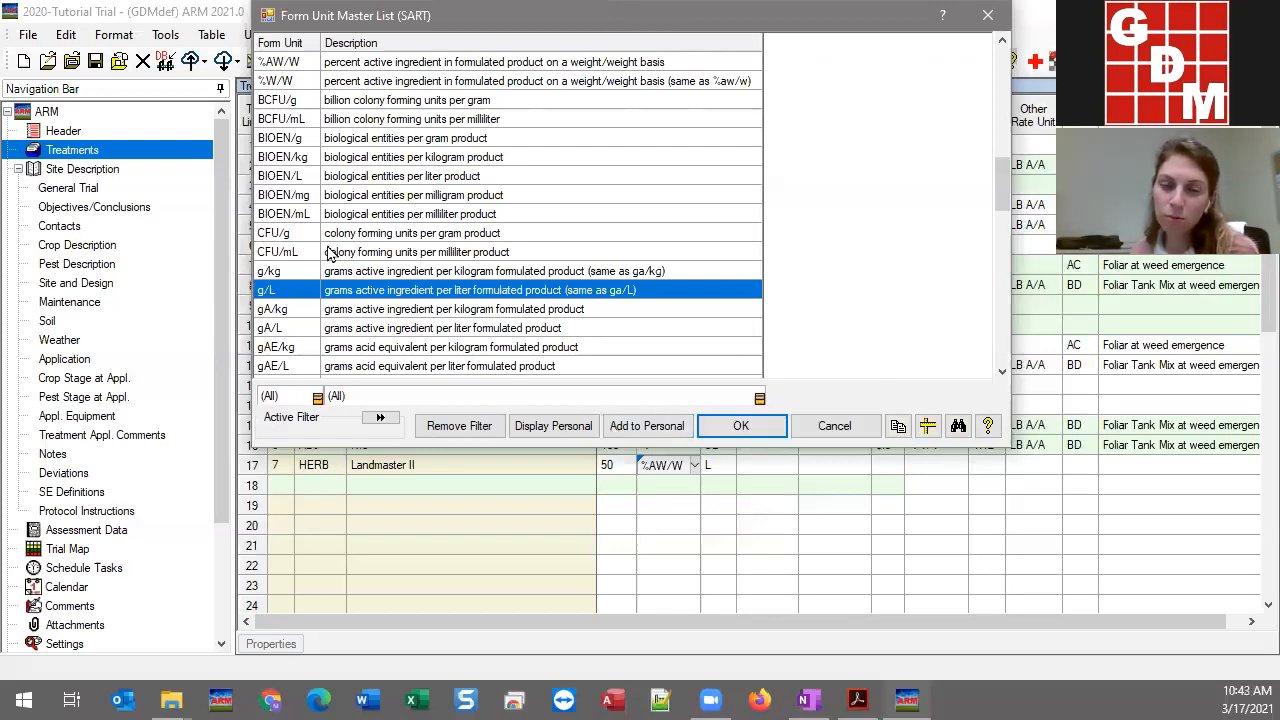
{"action": "left_click", "coordinate": [364, 236]}
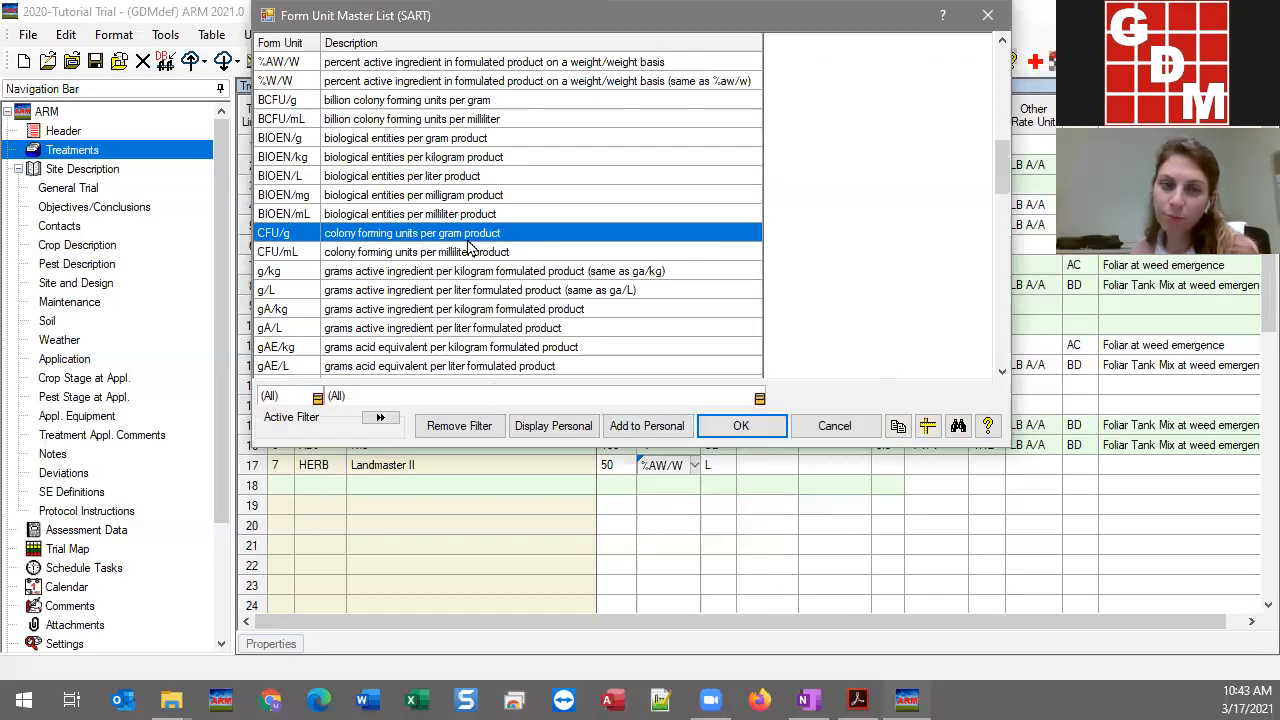
{"action": "left_click", "coordinate": [632, 434]}
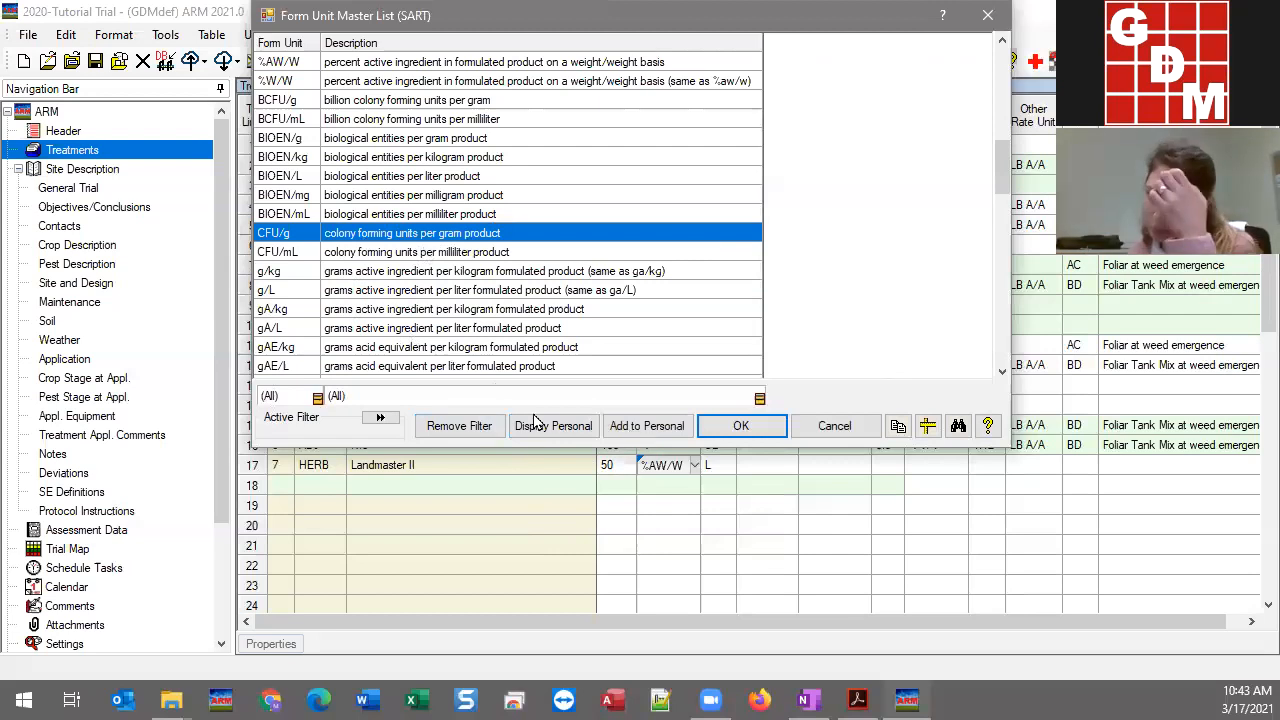
Display the personal form unit list, review its entries including KU/L, and close it without choosing a unit
{"action": "left_click", "coordinate": [588, 428]}
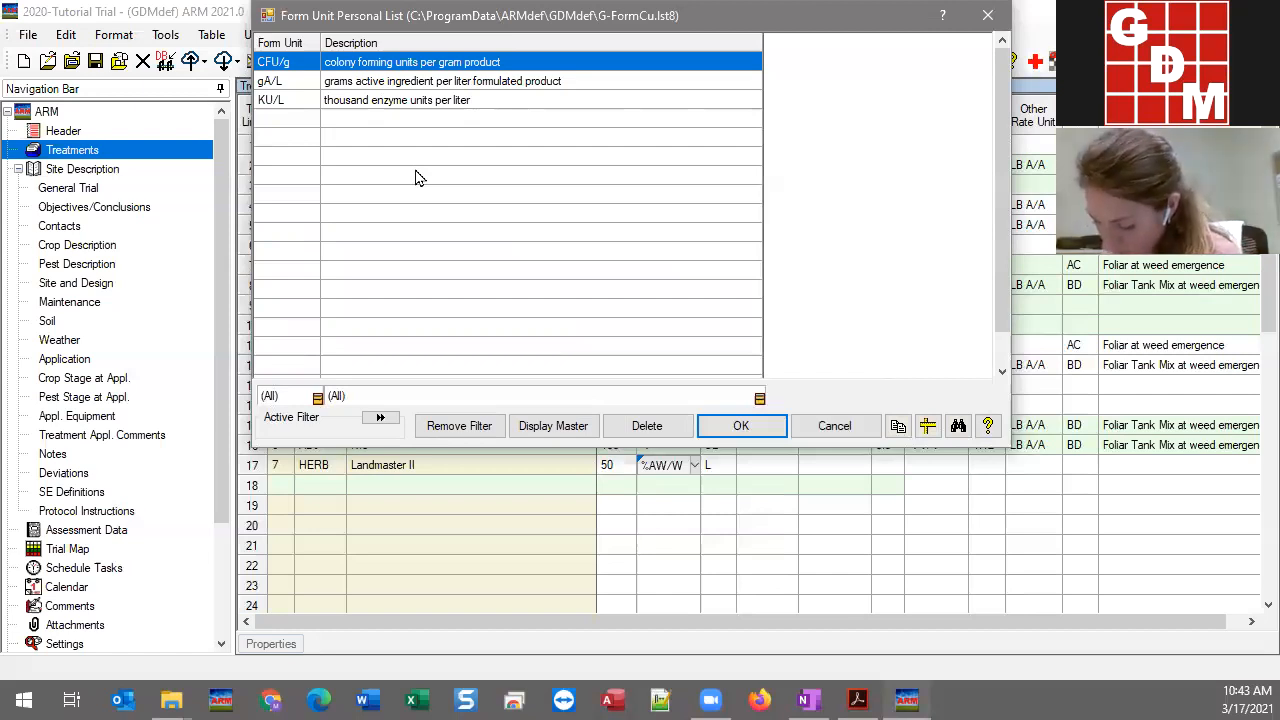
{"action": "left_click", "coordinate": [398, 108]}
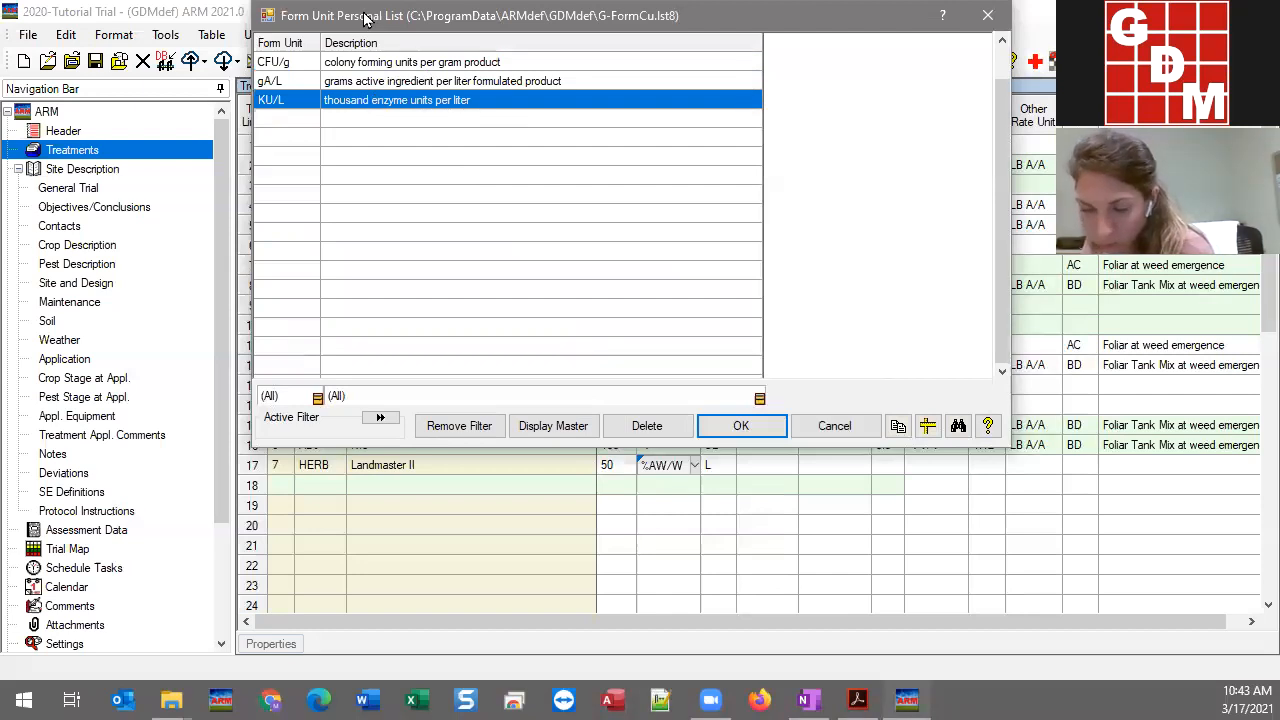
{"action": "left_click_drag", "start_coordinate": [365, 18], "coordinate": [599, 128]}
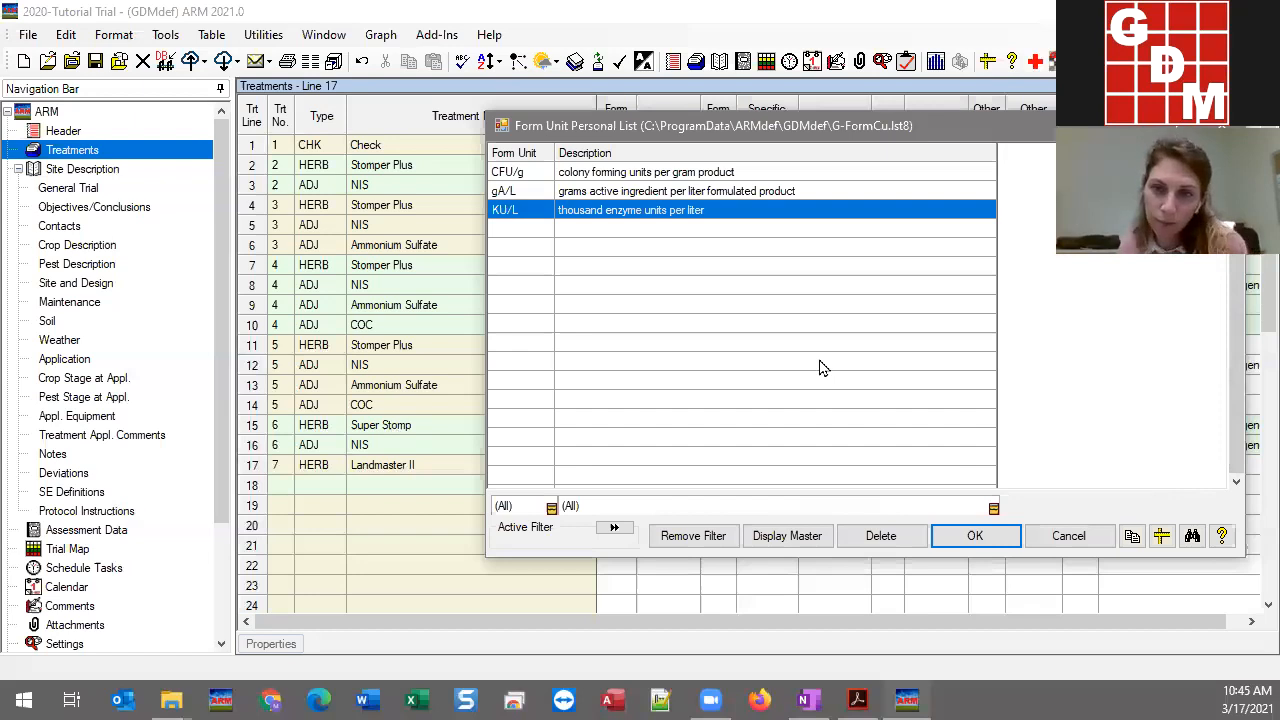
{"action": "left_click", "coordinate": [1087, 537]}
Reopen the personal treatment name list for line 17 without adding an item, and move it aside to uncover the treatments table
{"action": "left_click", "coordinate": [443, 470]}
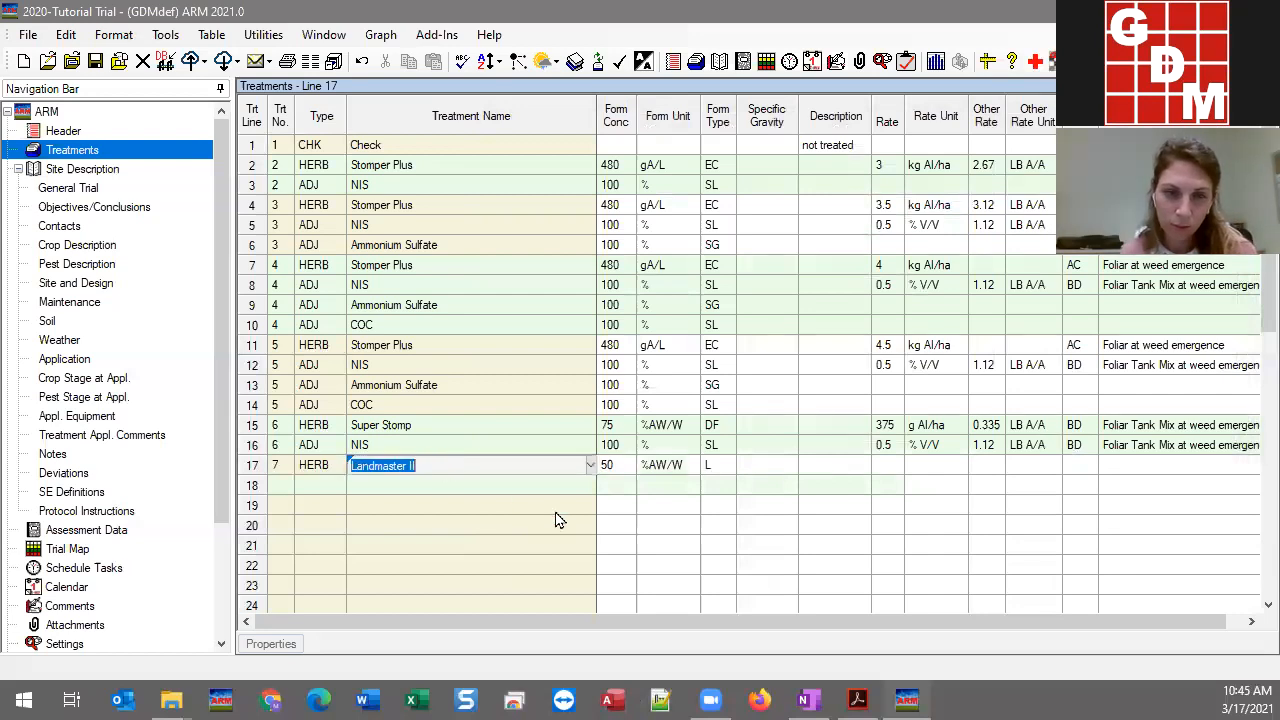
{"action": "left_click", "coordinate": [590, 466]}
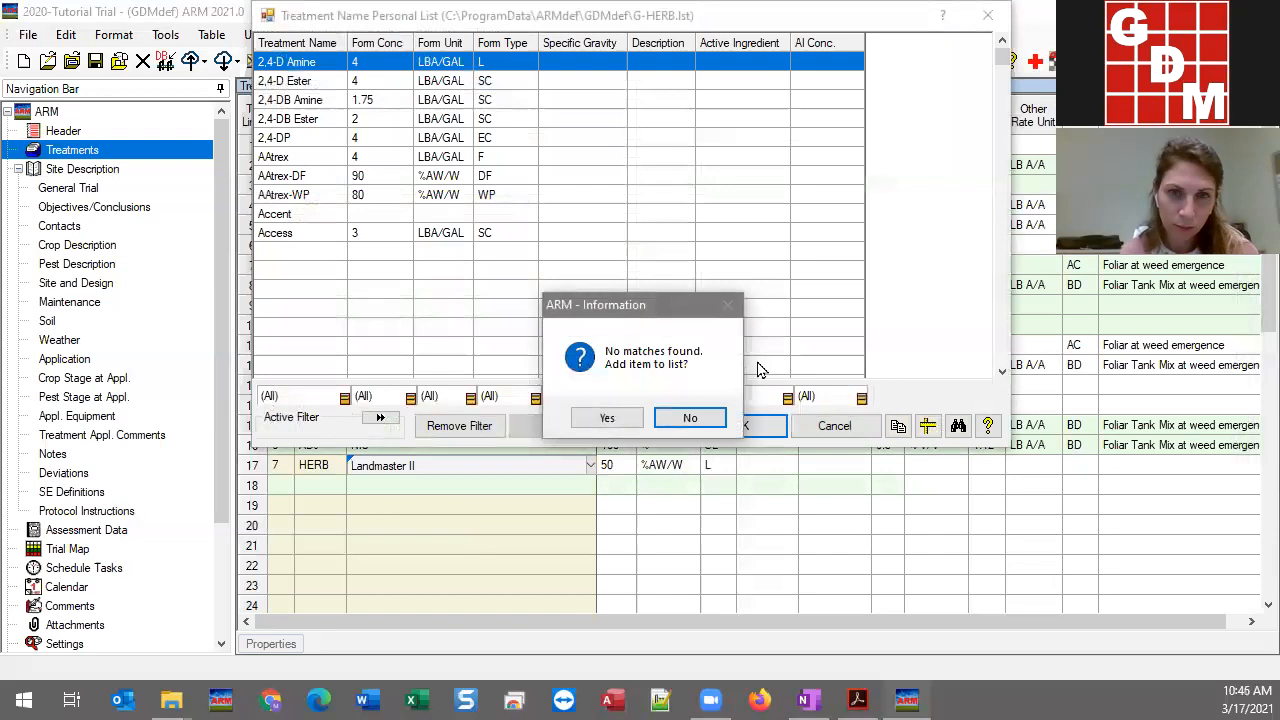
{"action": "left_click", "coordinate": [692, 419]}
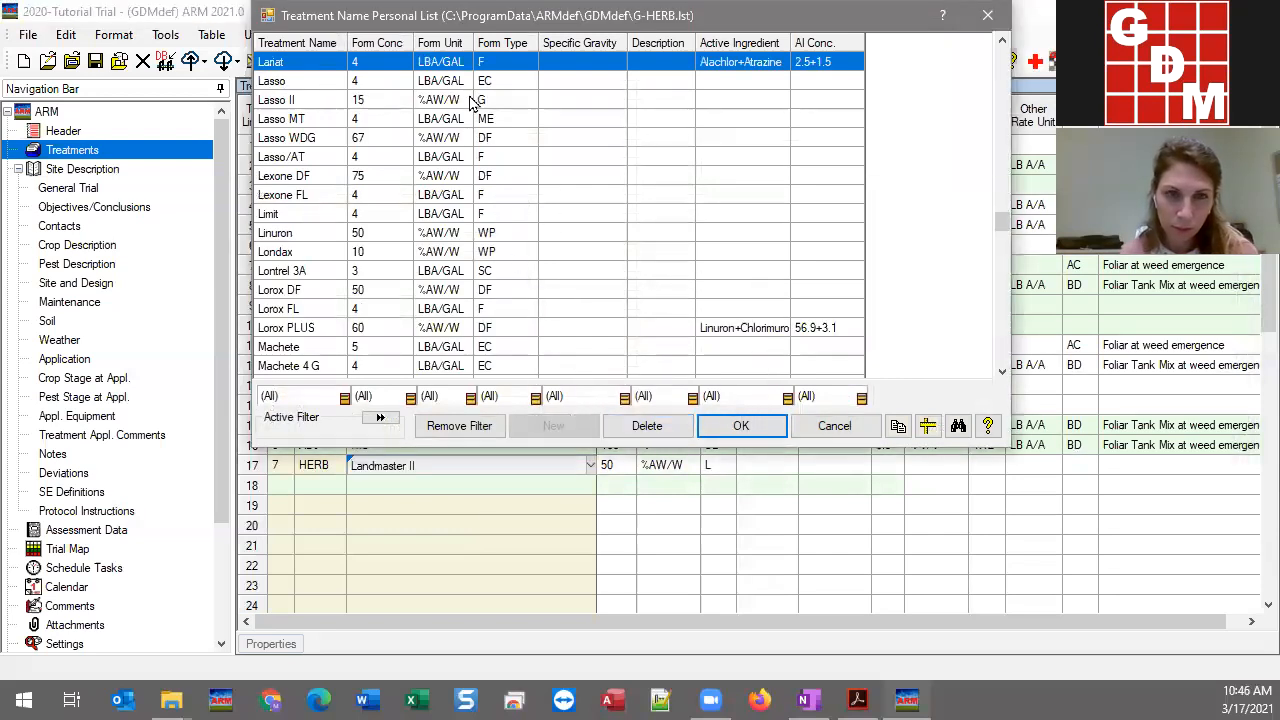
{"action": "left_click_drag", "start_coordinate": [442, 28], "coordinate": [547, 62]}
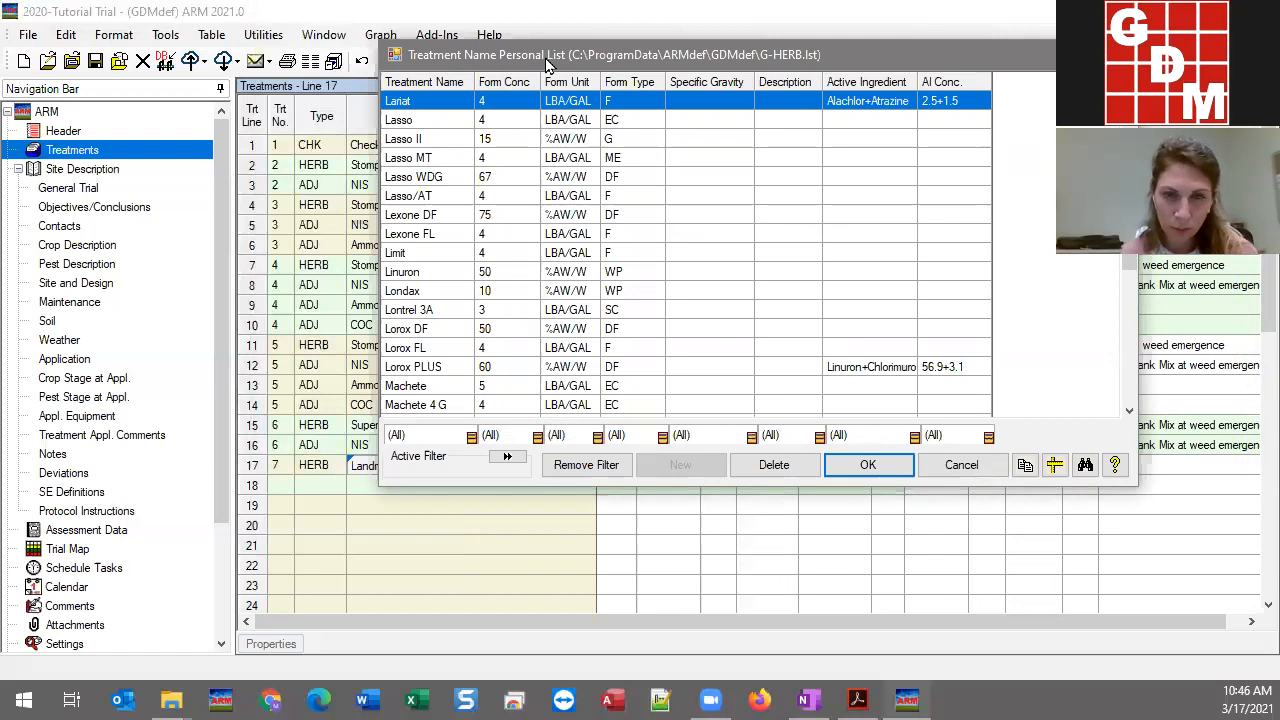
{"action": "left_click_drag", "start_coordinate": [548, 65], "coordinate": [657, 65]}
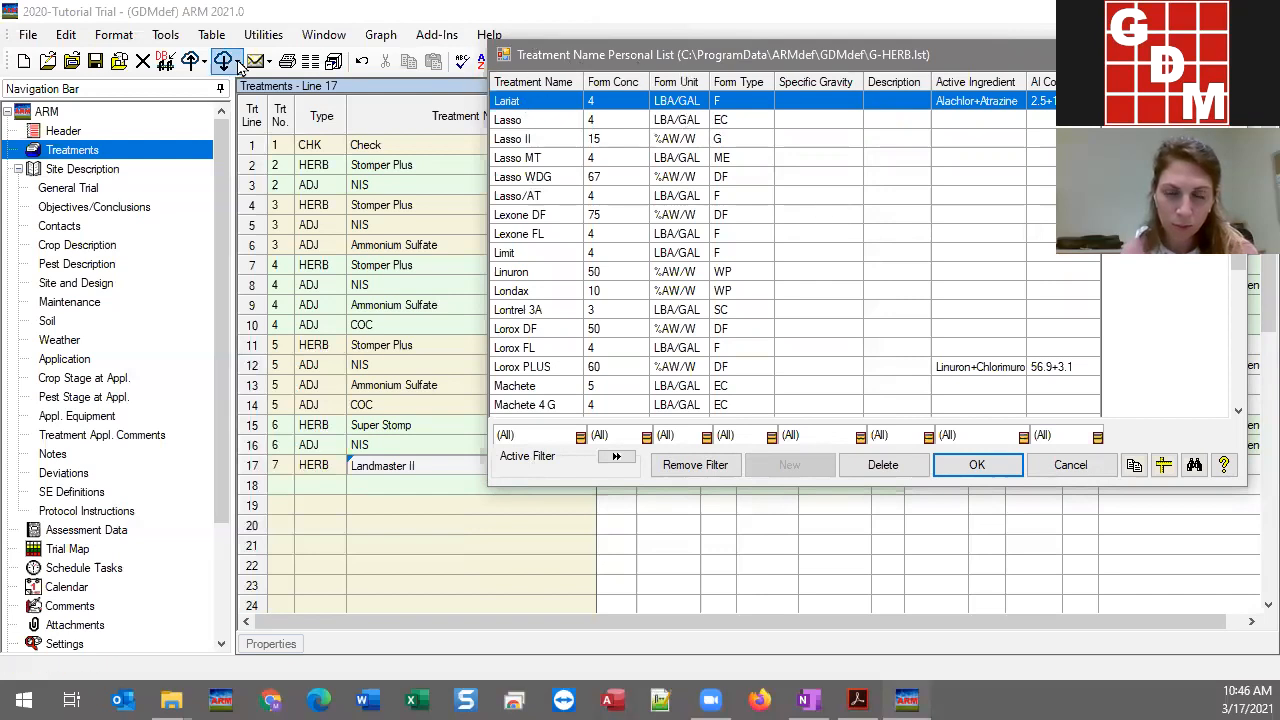
Open the validation list file G-HERB.lst from the GDMdef folder for editing
{"action": "left_click", "coordinate": [67, 40]}
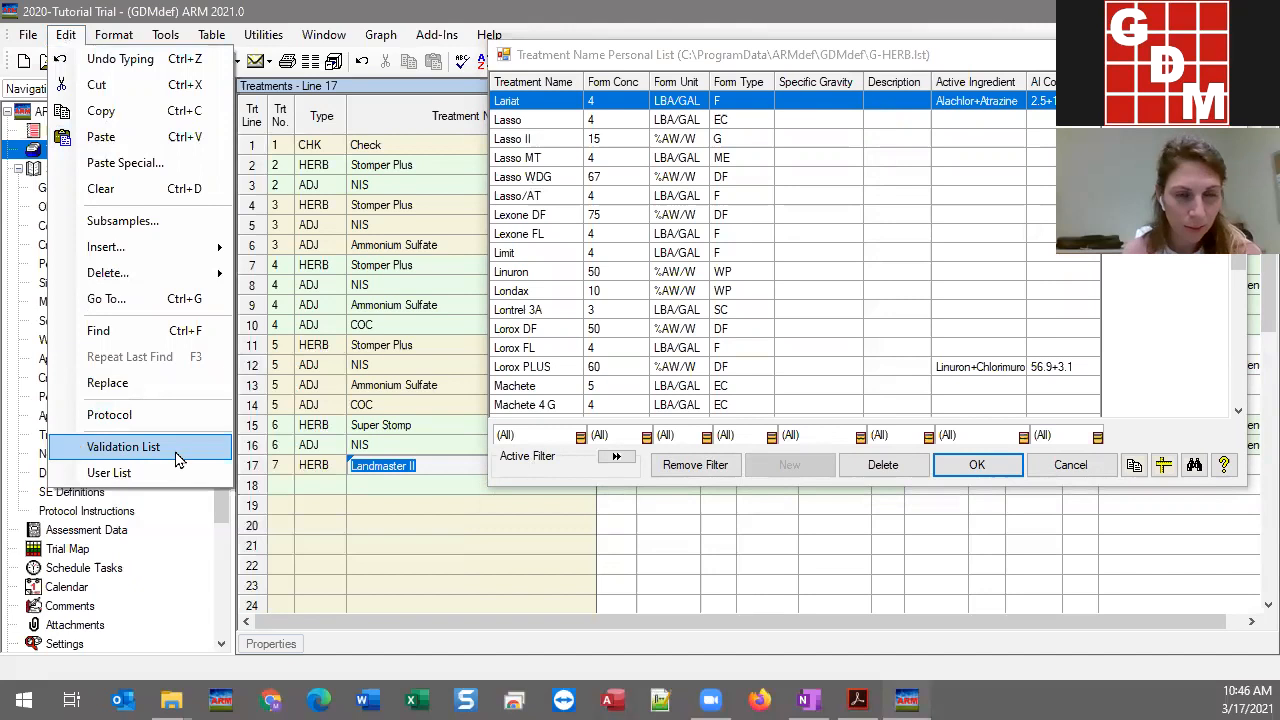
{"action": "left_click", "coordinate": [124, 447]}
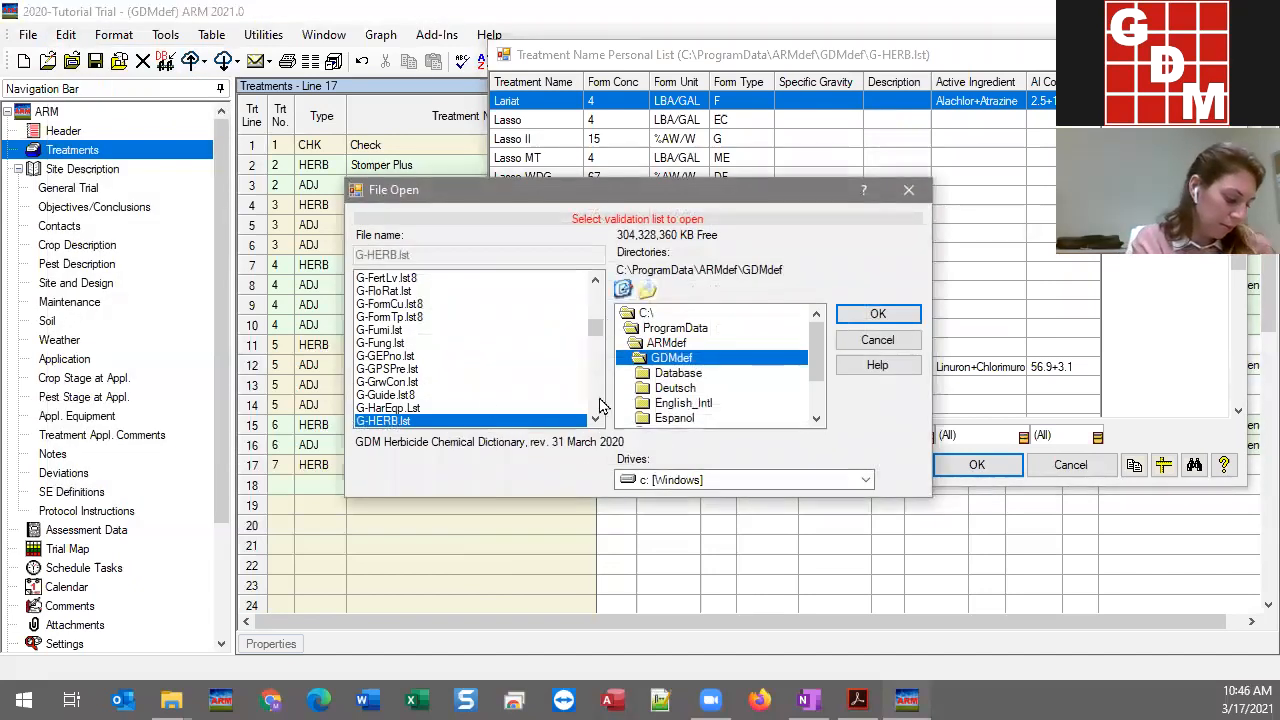
{"action": "scroll", "coordinate": [398, 375], "scroll_direction": "up", "scroll_amount": 5}
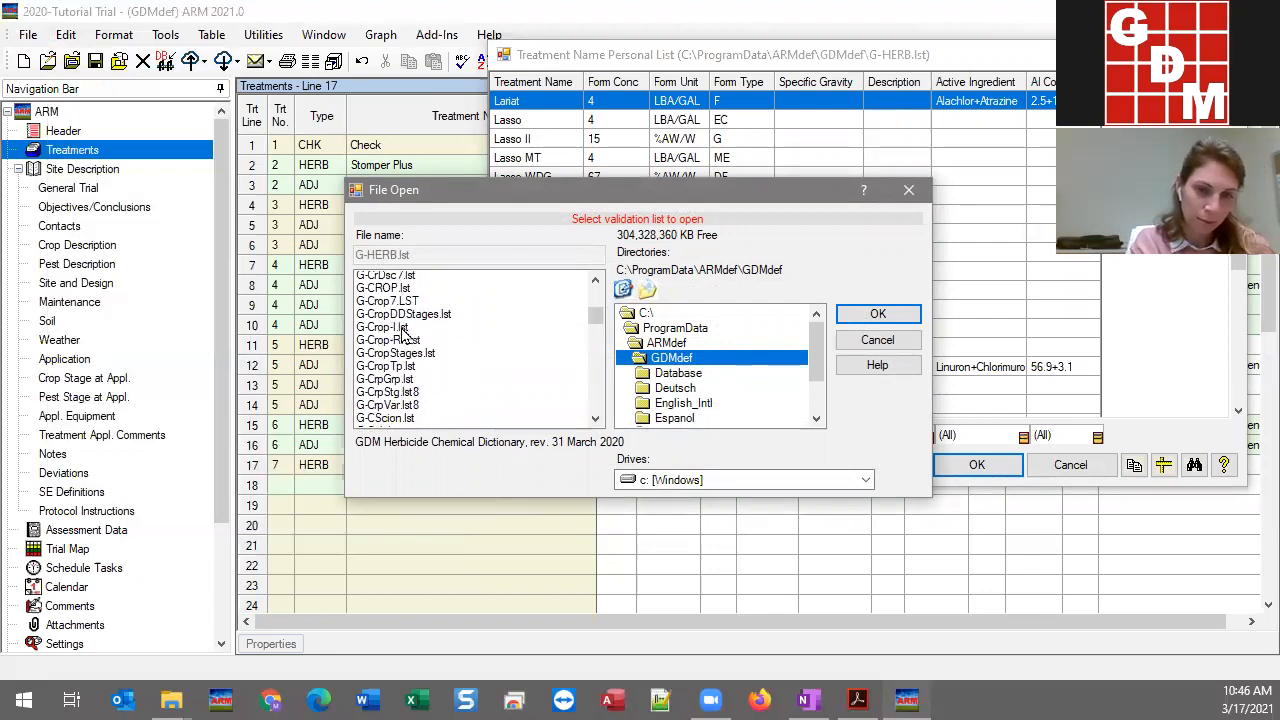
{"action": "scroll", "coordinate": [400, 355], "scroll_direction": "down", "scroll_amount": 5}
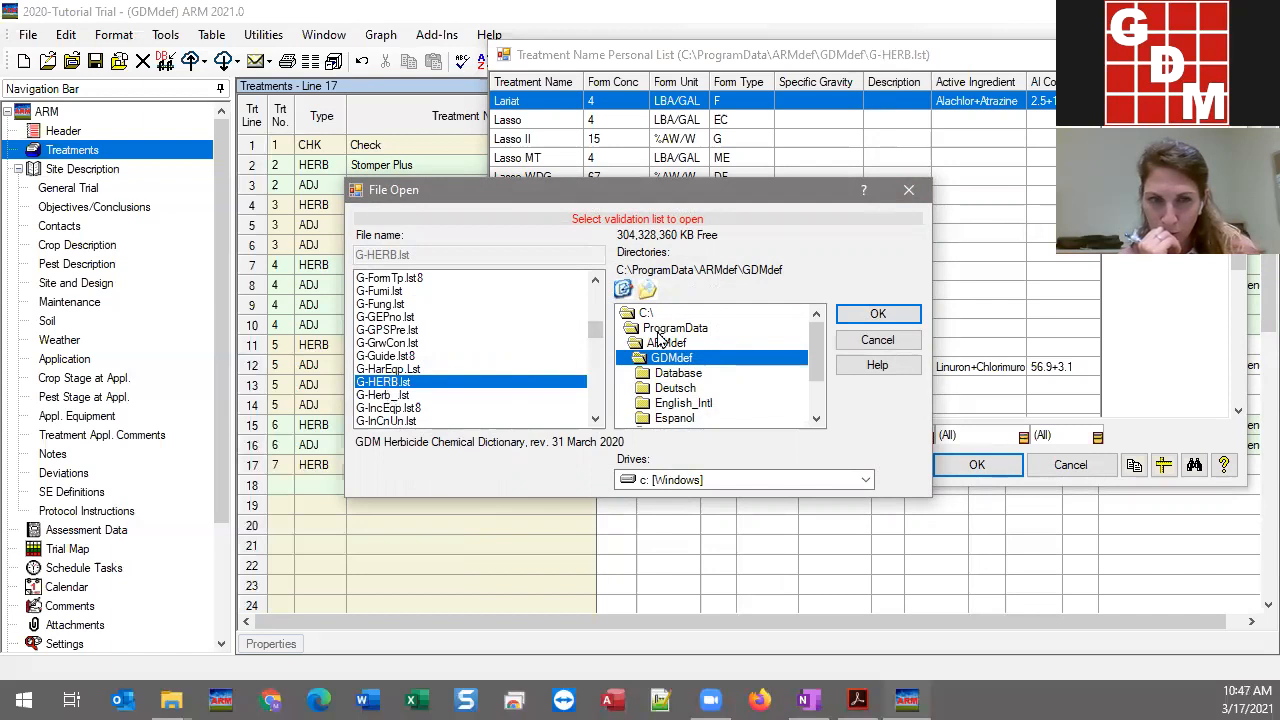
{"action": "left_click", "coordinate": [878, 314]}
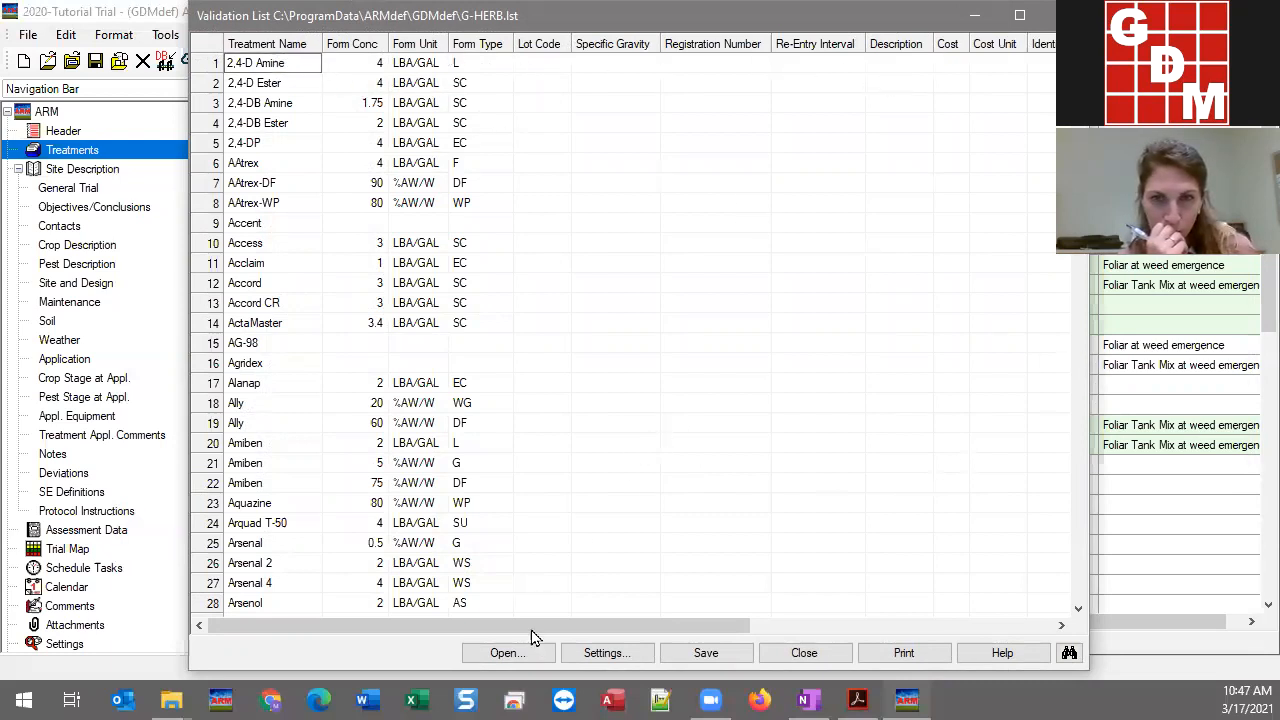
Rename the Genep entry in row 131 of the herbicide list as Genep123
{"action": "left_click_drag", "start_coordinate": [525, 632], "coordinate": [926, 640]}
{"action": "scroll", "coordinate": [640, 423], "scroll_direction": "down", "scroll_amount": 18}
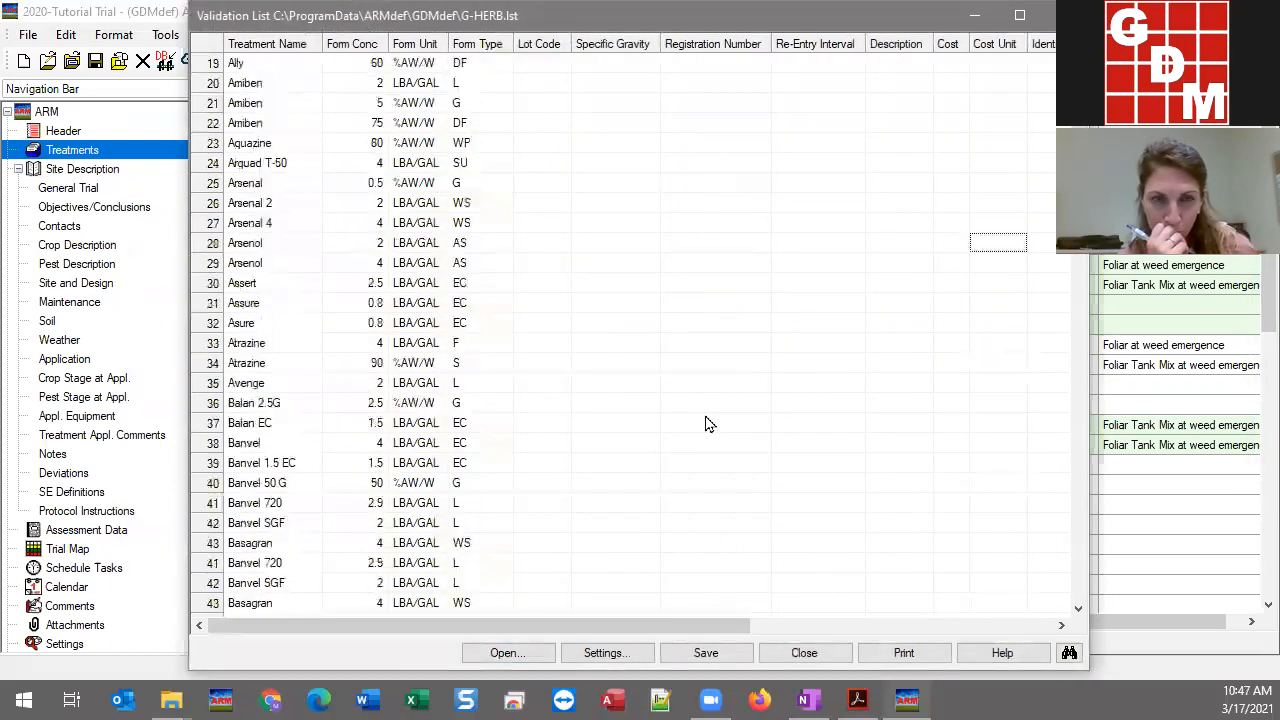
{"action": "scroll", "coordinate": [697, 424], "scroll_direction": "down", "scroll_amount": 20}
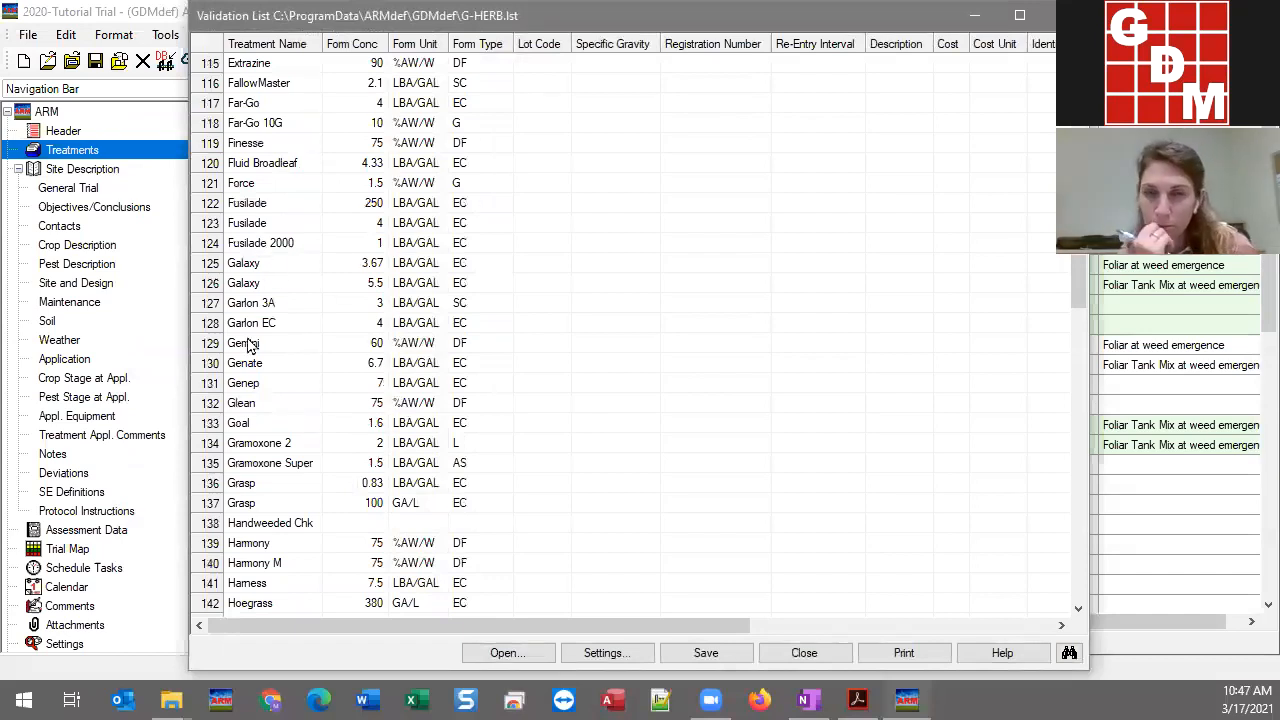
{"action": "left_click", "coordinate": [281, 386]}
{"action": "left_click", "coordinate": [280, 382]}
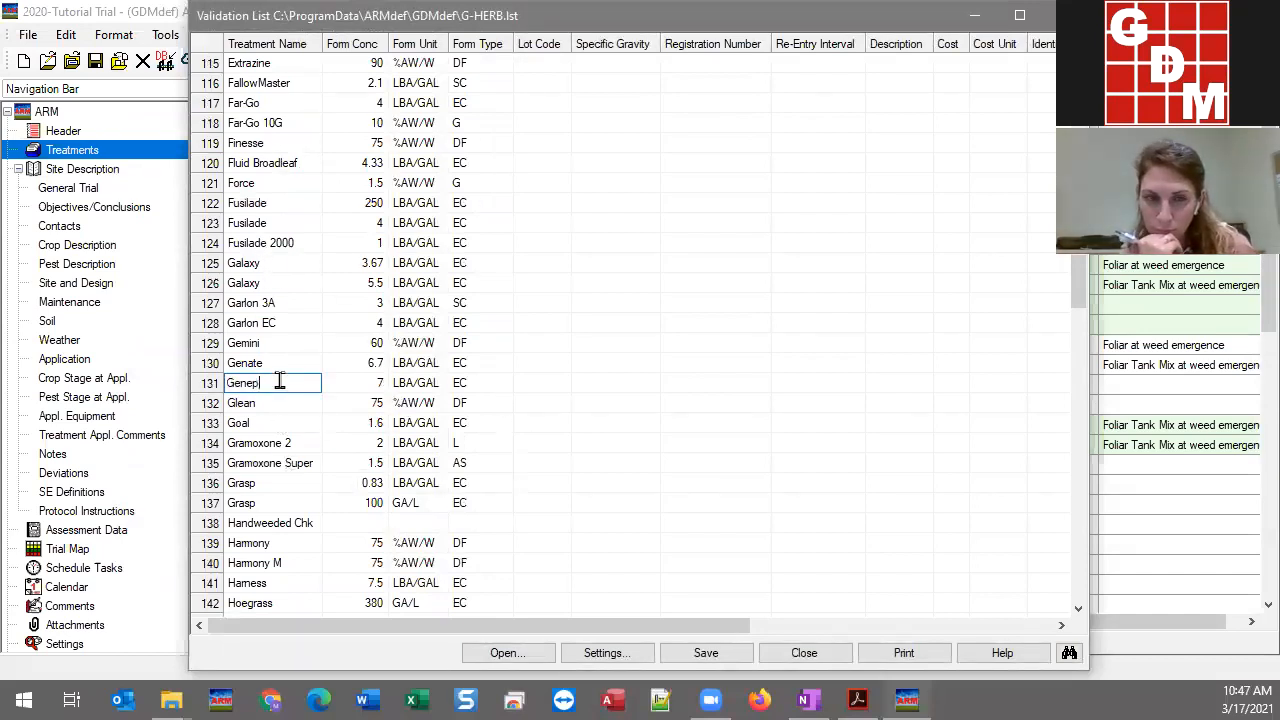
{"action": "type", "text": "123"}
{"action": "key", "text": "Tab"}
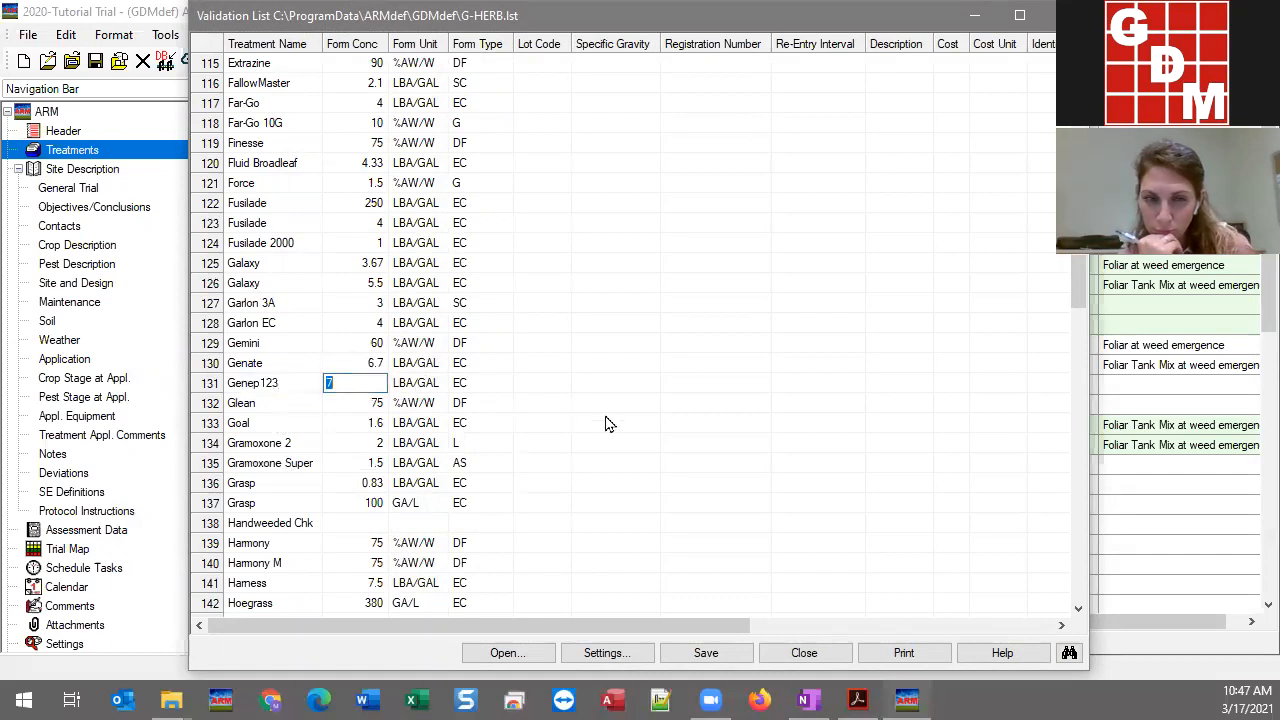
Change the form type of the Genep123 entry to EC123
{"action": "left_click", "coordinate": [458, 390]}
{"action": "left_click", "coordinate": [478, 380]}
{"action": "type", "text": "123"}
{"action": "left_click", "coordinate": [494, 420]}
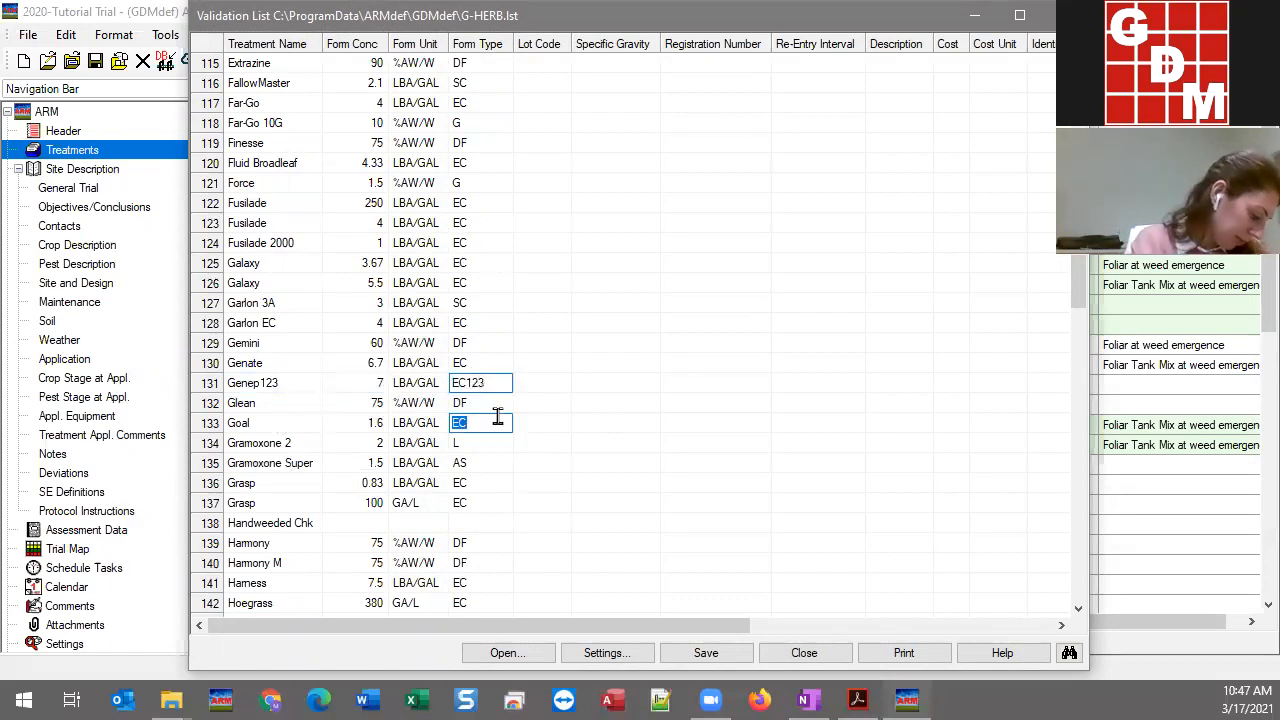
Restore the form type of the Genep123 entry to EC
{"action": "left_click", "coordinate": [481, 389]}
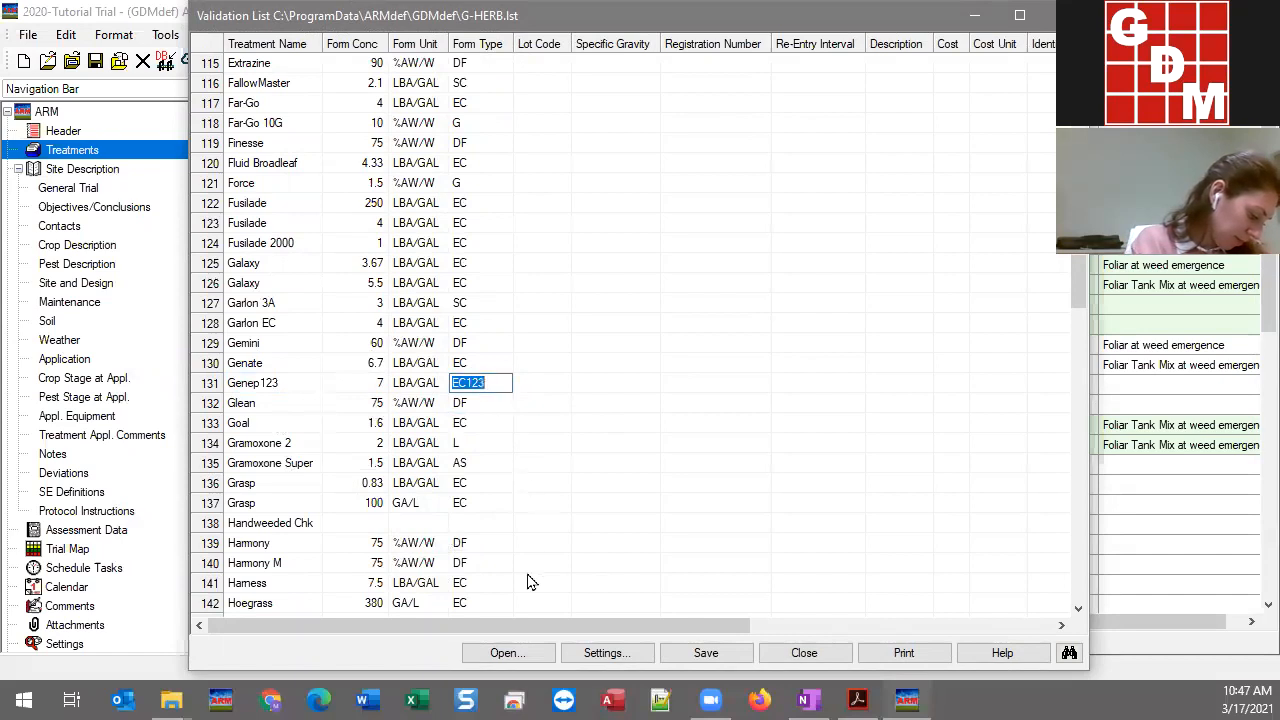
{"action": "left_click", "coordinate": [491, 381]}
{"action": "key", "text": "BackSpace"}
{"action": "key", "text": "BackSpace"}
{"action": "key", "text": "BackSpace"}
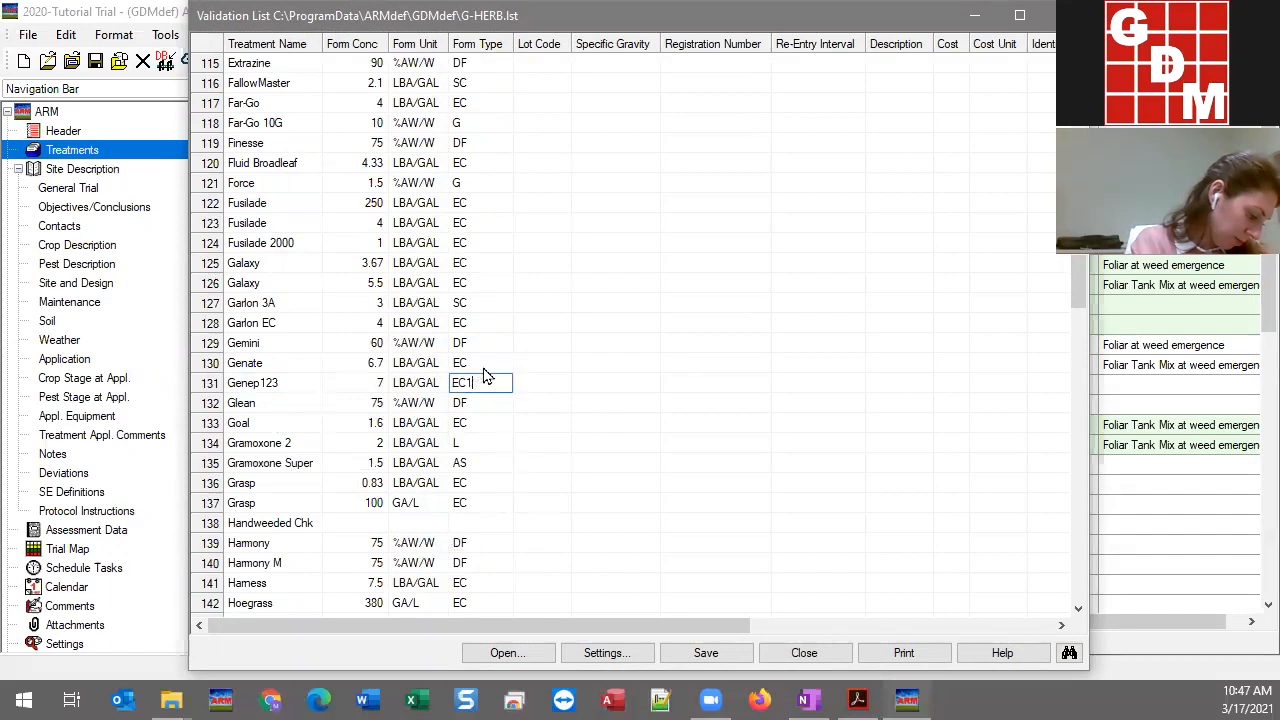
{"action": "key", "text": "Return"}
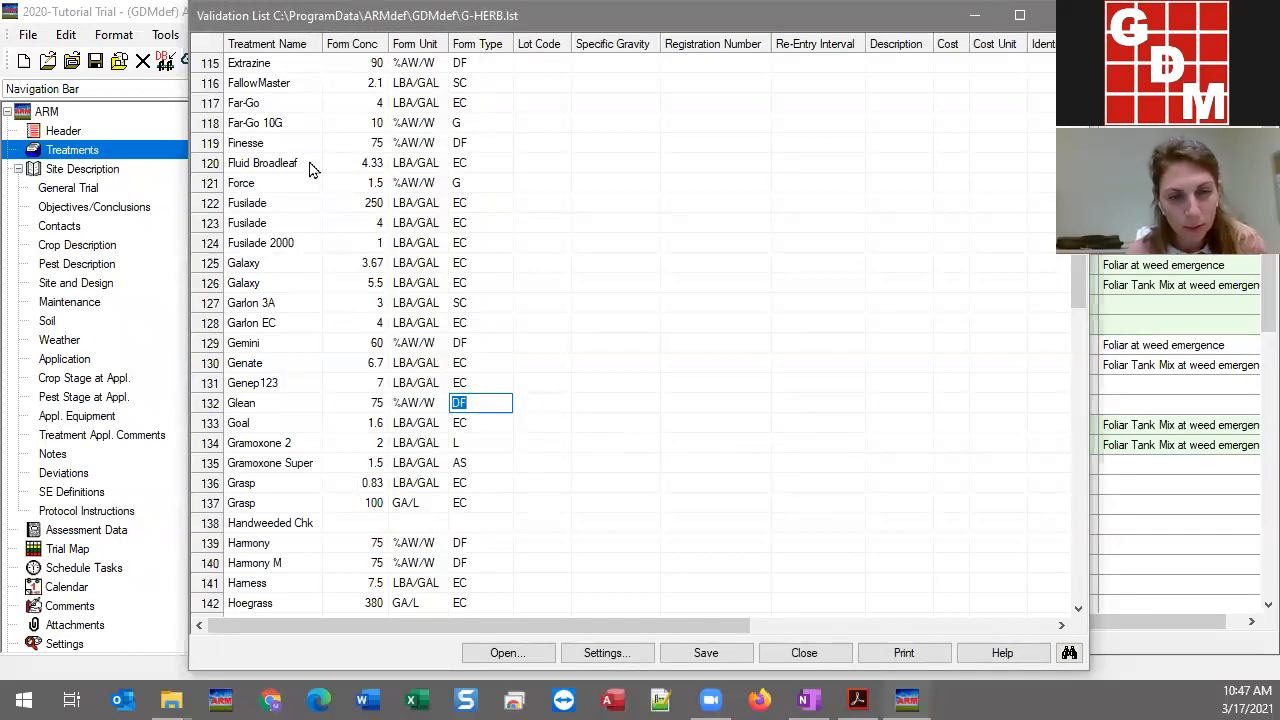
Select rows 115 through 141, Extrazine to Harness, and browse individual entries back up to Bullet in row 64
{"action": "left_click_drag", "start_coordinate": [208, 66], "coordinate": [201, 584]}
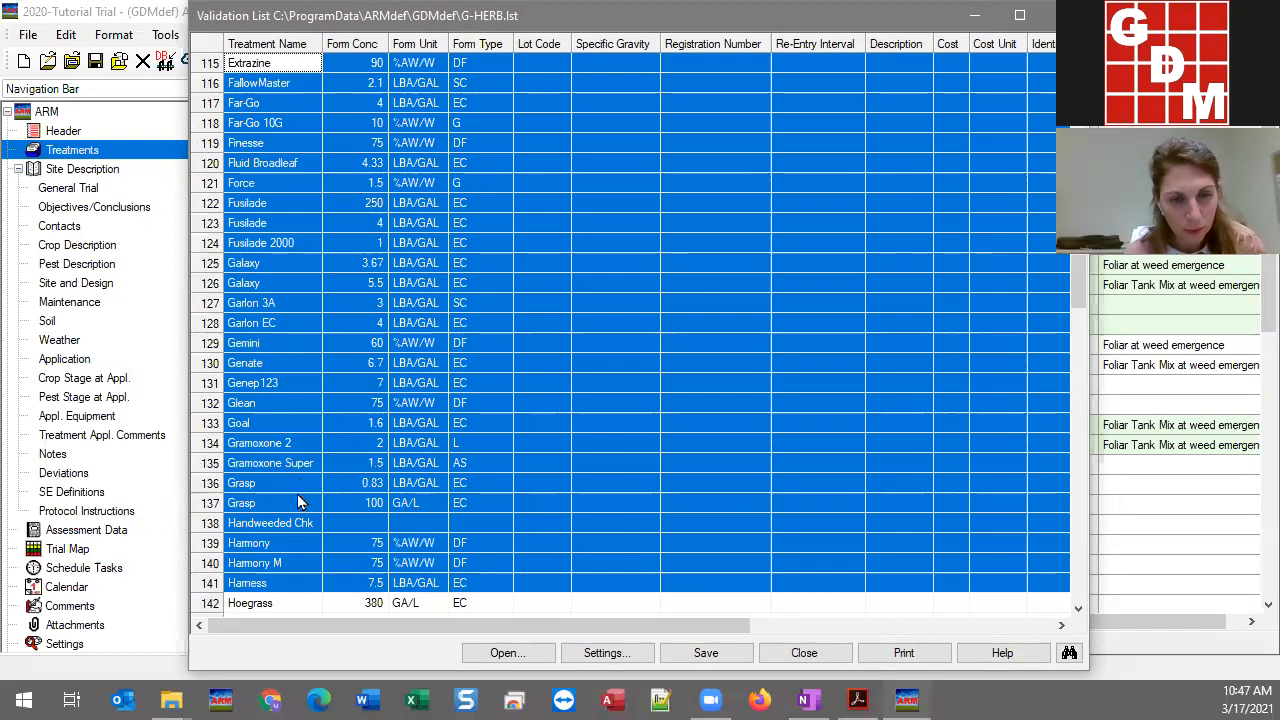
{"action": "scroll", "coordinate": [268, 224], "scroll_direction": "up", "scroll_amount": 4}
{"action": "scroll", "coordinate": [268, 224], "scroll_direction": "down", "scroll_amount": 2}
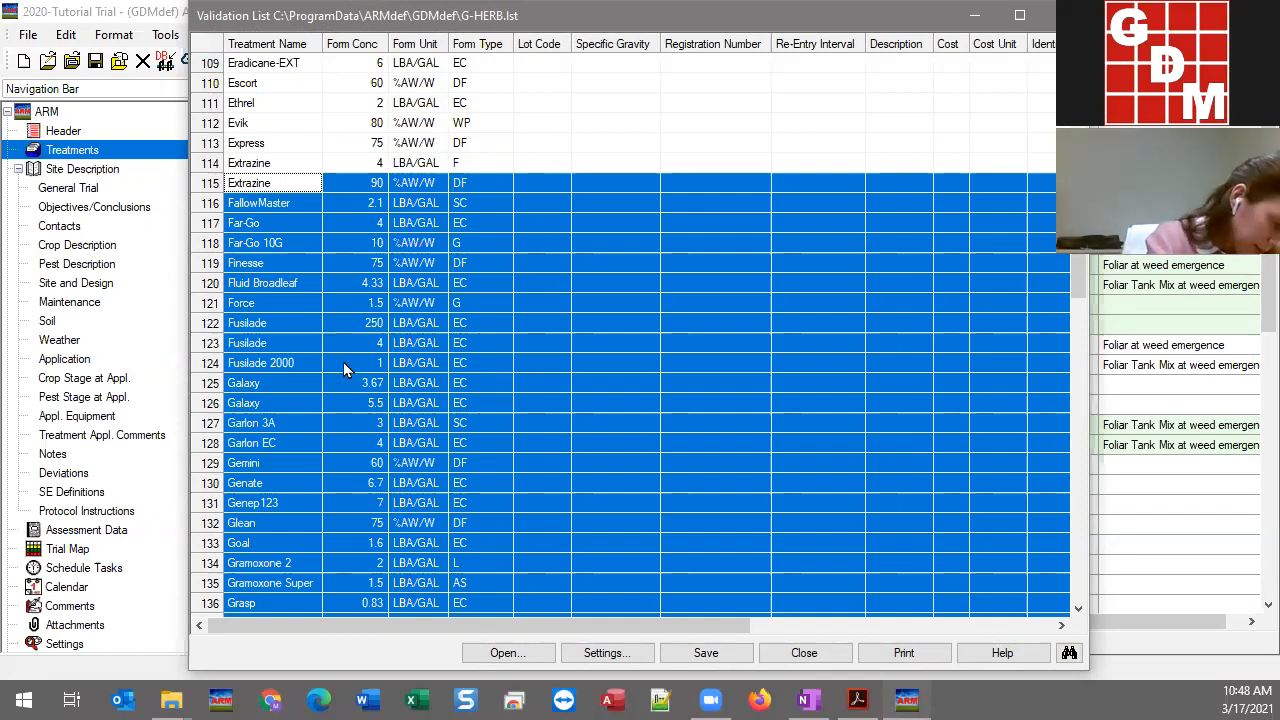
{"action": "scroll", "coordinate": [343, 356], "scroll_direction": "up", "scroll_amount": 2}
{"action": "scroll", "coordinate": [343, 350], "scroll_direction": "up", "scroll_amount": 19}
{"action": "left_click", "coordinate": [300, 306]}
{"action": "left_click", "coordinate": [288, 246]}
{"action": "left_click", "coordinate": [452, 266]}
{"action": "left_click", "coordinate": [472, 366]}
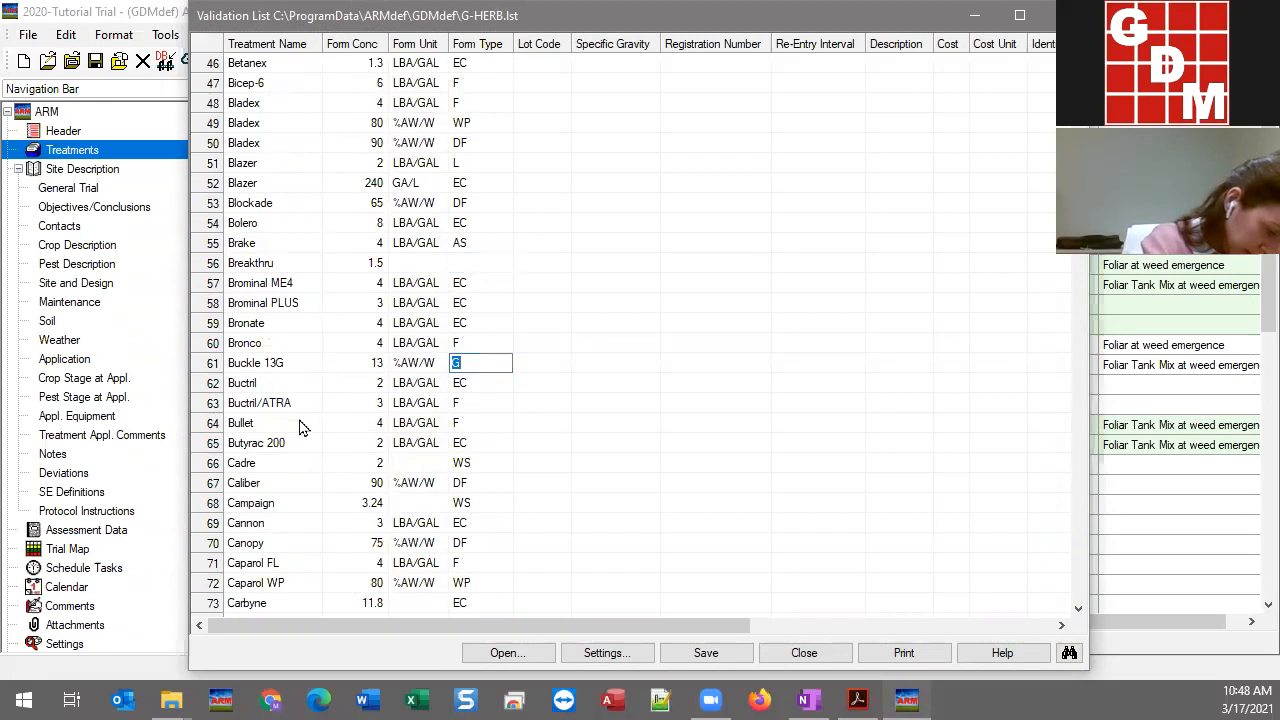
{"action": "left_click", "coordinate": [300, 423]}
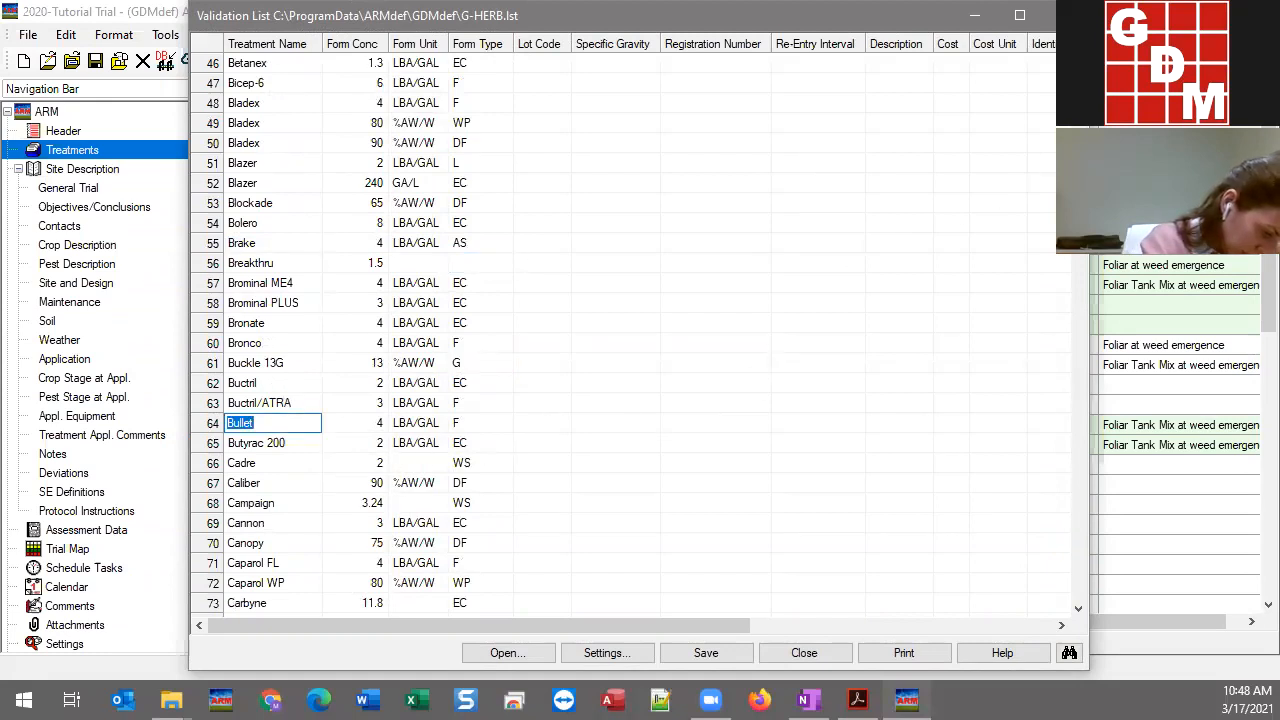
Copy the Zorial entry in row 284 into the empty row 285 at the end of the list
{"action": "left_click_drag", "start_coordinate": [1078, 161], "coordinate": [1078, 565]}
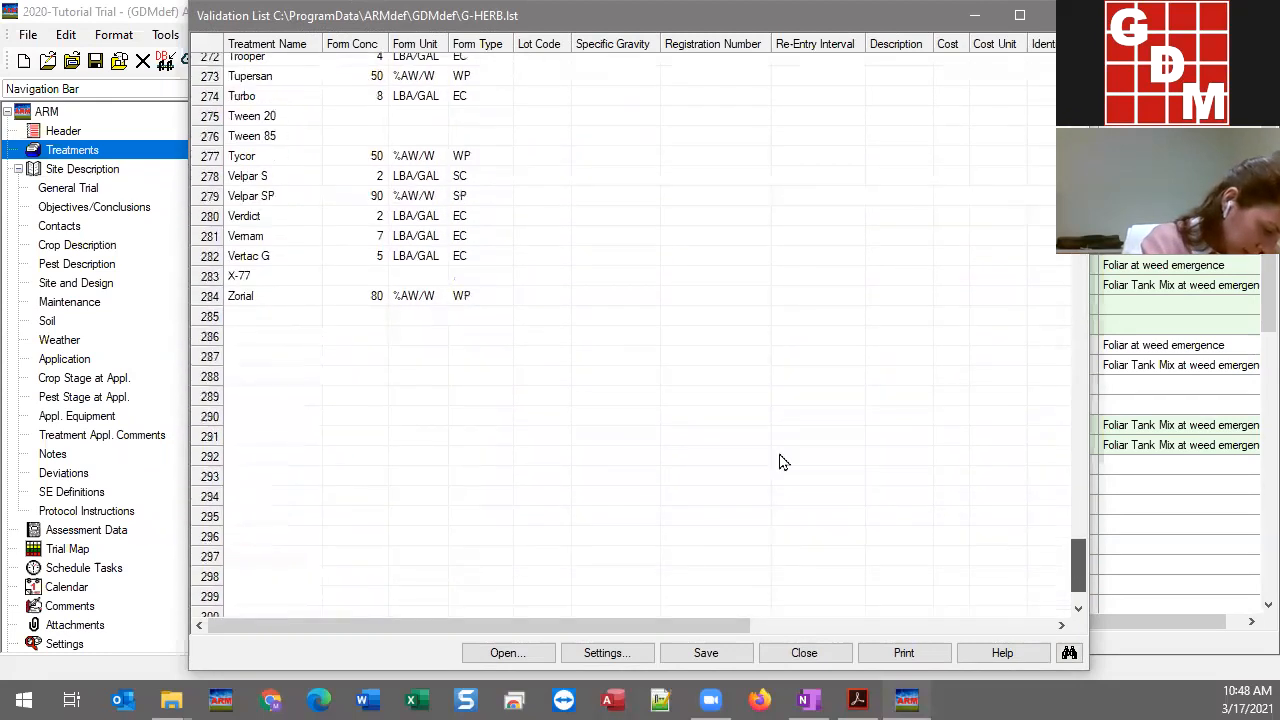
{"action": "left_click", "coordinate": [260, 338]}
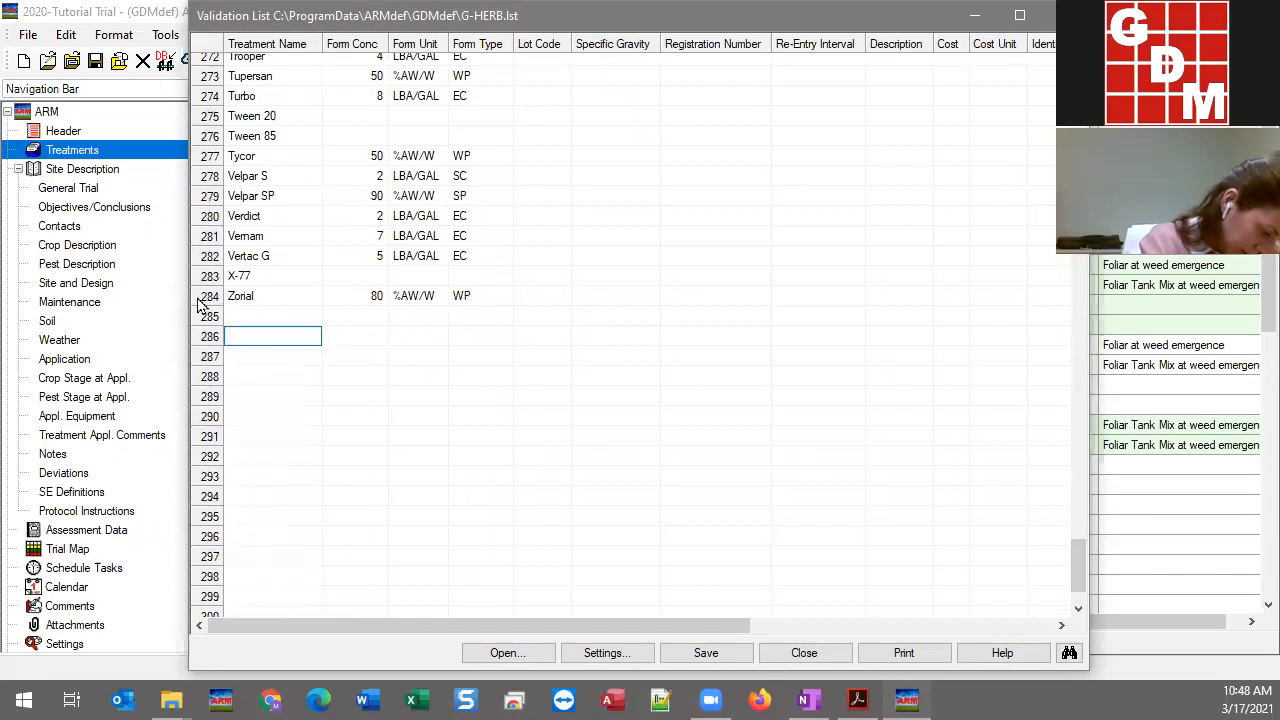
{"action": "left_click", "coordinate": [209, 296]}
{"action": "right_click", "coordinate": [230, 298]}
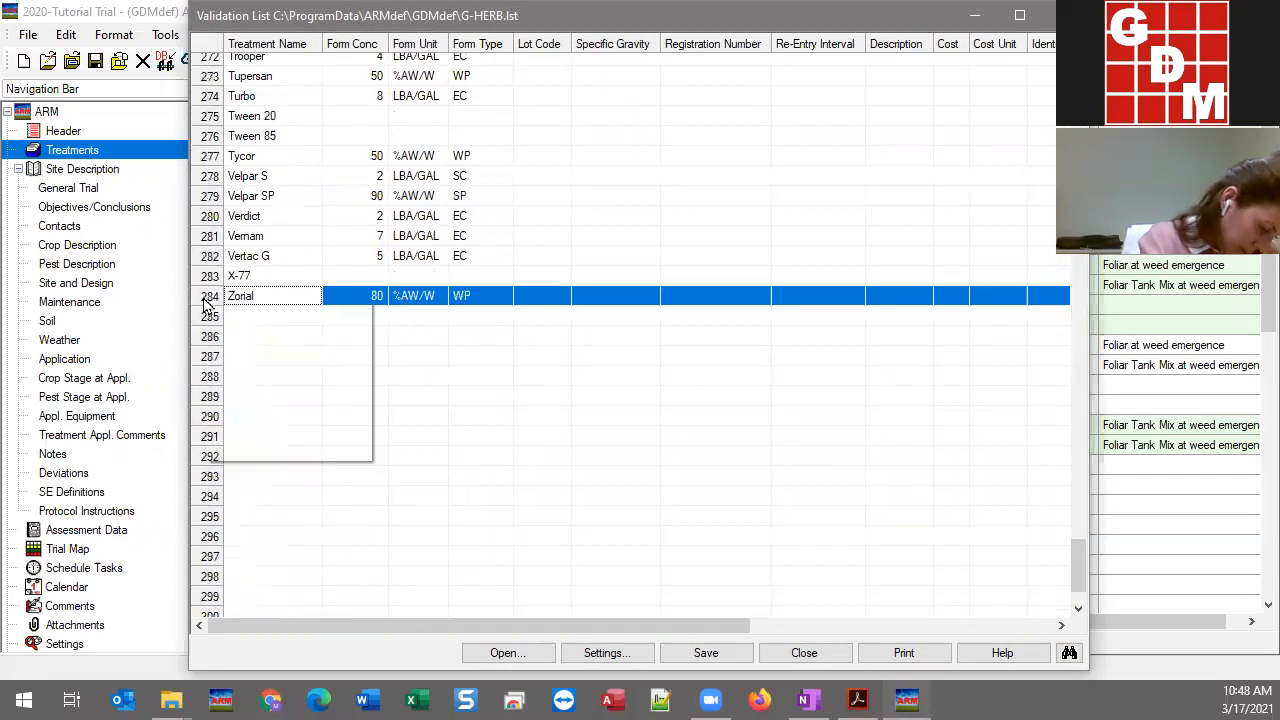
{"action": "left_click", "coordinate": [250, 338]}
{"action": "left_click", "coordinate": [210, 316]}
{"action": "right_click", "coordinate": [237, 316]}
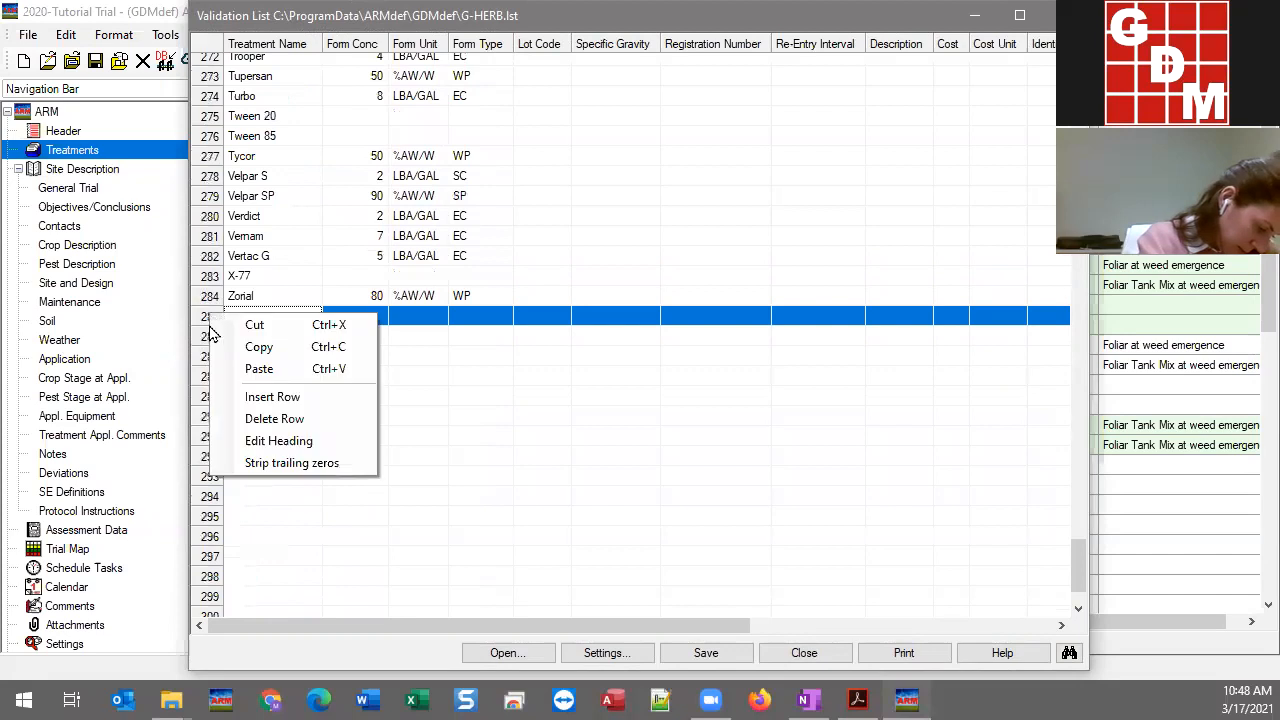
{"action": "left_click", "coordinate": [276, 378]}
{"action": "left_click", "coordinate": [398, 376]}
Set the copied Zorial entry's form concentration to 90, rename it Zorial123, and save the validation list
{"action": "left_click", "coordinate": [362, 314]}
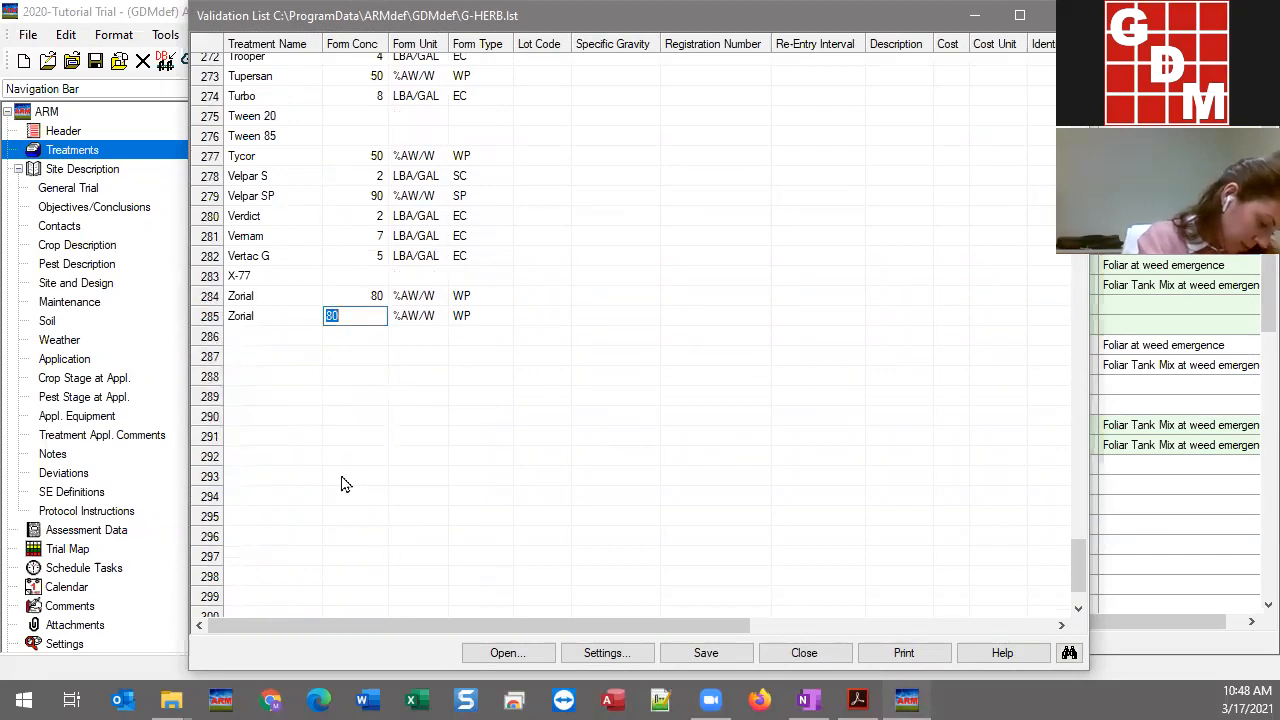
{"action": "type", "text": "90"}
{"action": "left_click", "coordinate": [291, 316]}
{"action": "left_click", "coordinate": [291, 316]}
{"action": "type", "text": "123"}
{"action": "key", "text": "Return"}
{"action": "left_click", "coordinate": [253, 383]}
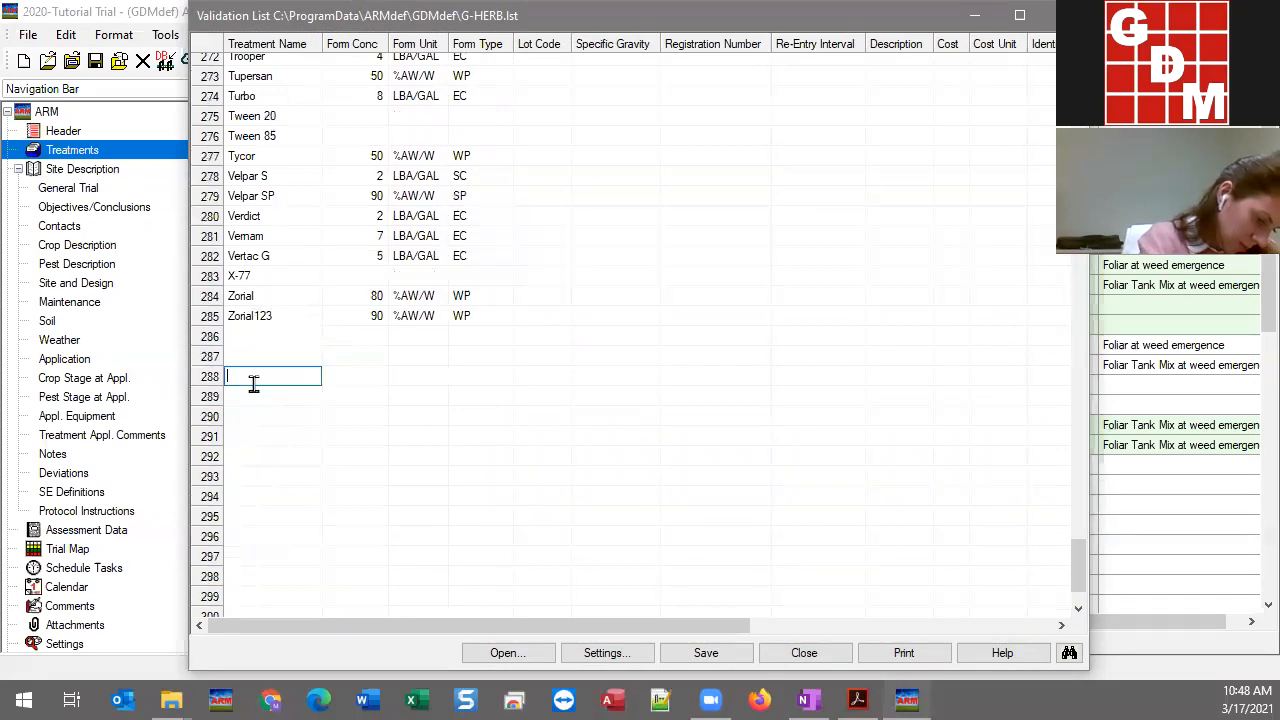
{"action": "left_click", "coordinate": [706, 654]}
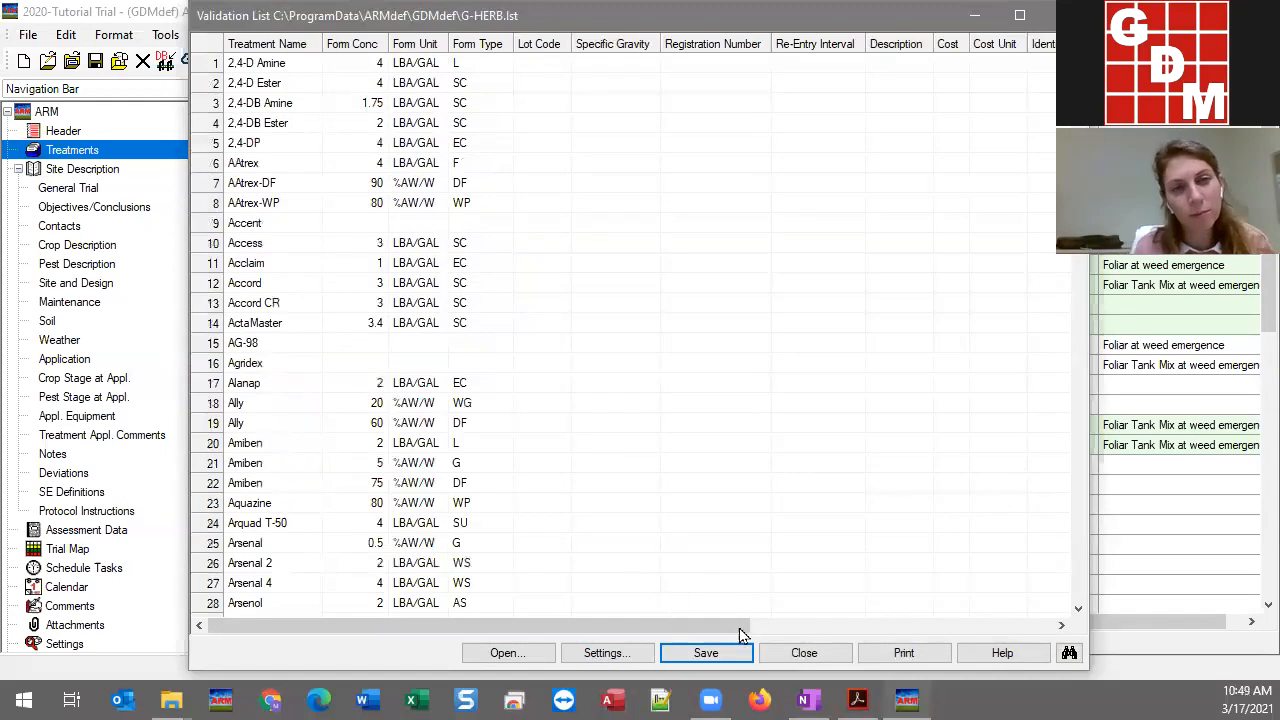
Close the validation list and check the end of line 17's treatment name personal list for Zorial123
{"action": "left_click", "coordinate": [806, 653]}
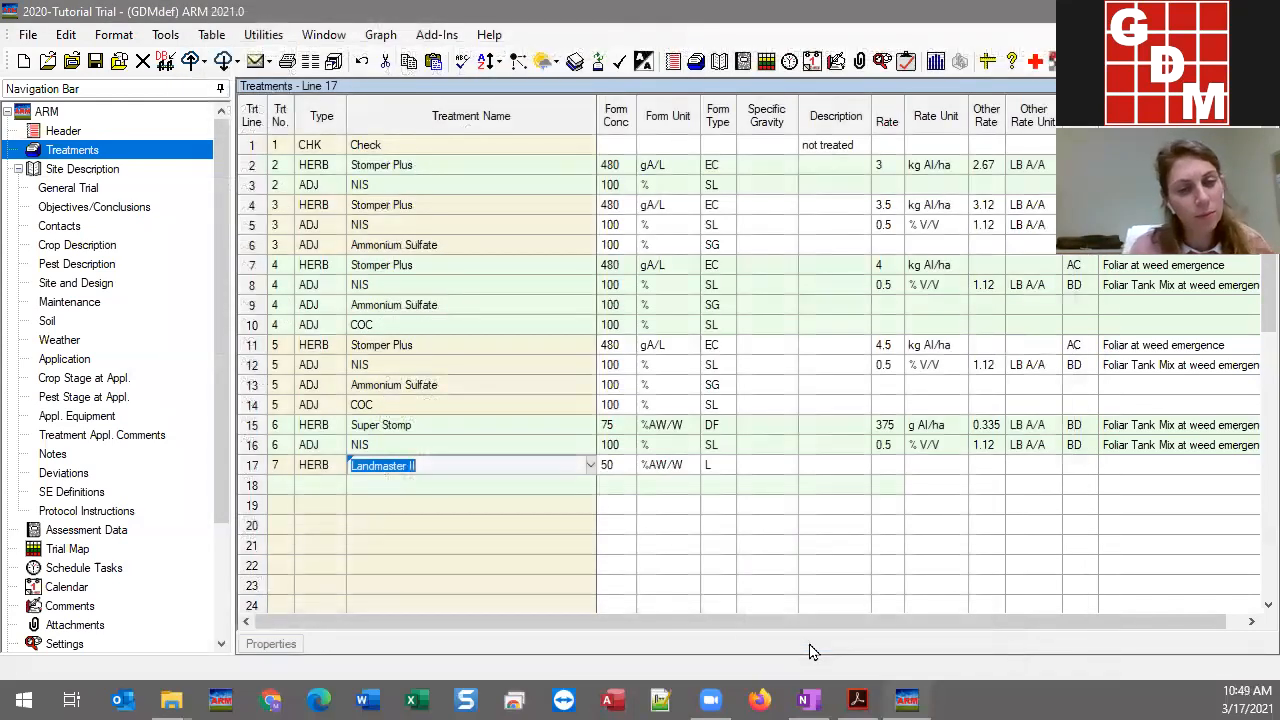
{"action": "left_click", "coordinate": [434, 486]}
{"action": "left_click", "coordinate": [437, 468]}
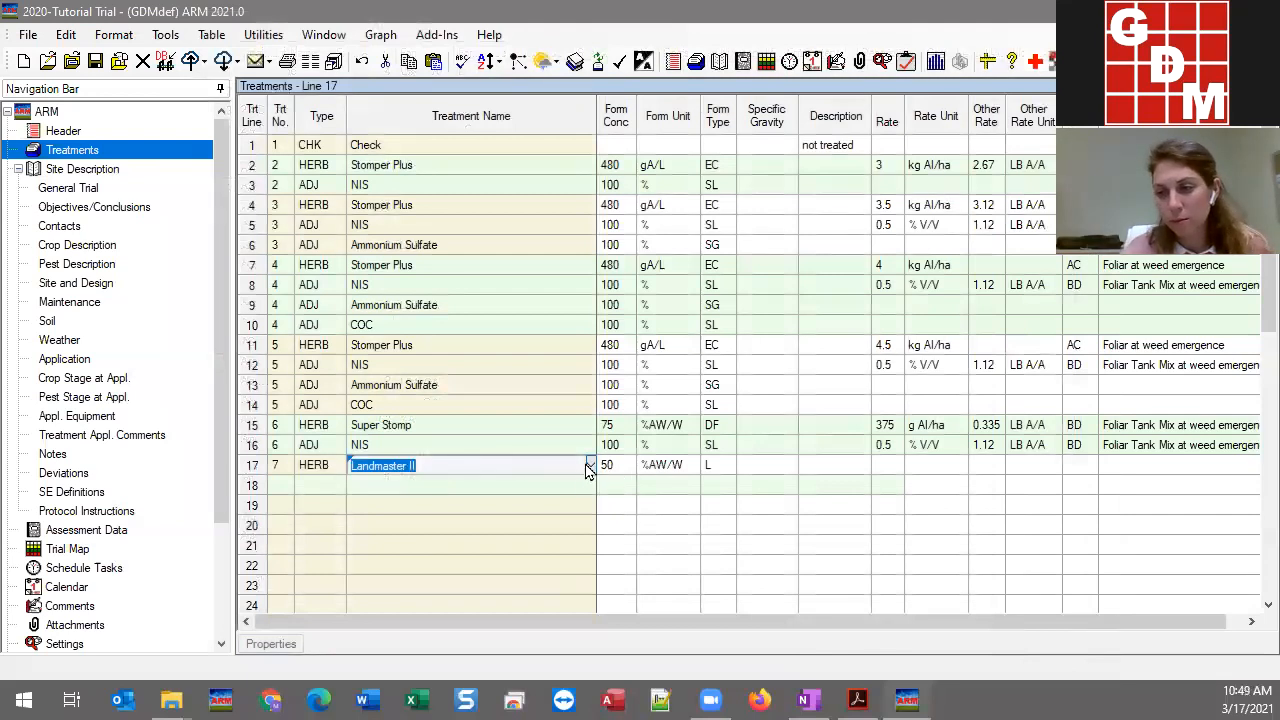
{"action": "left_click", "coordinate": [588, 470]}
{"action": "left_click", "coordinate": [697, 417]}
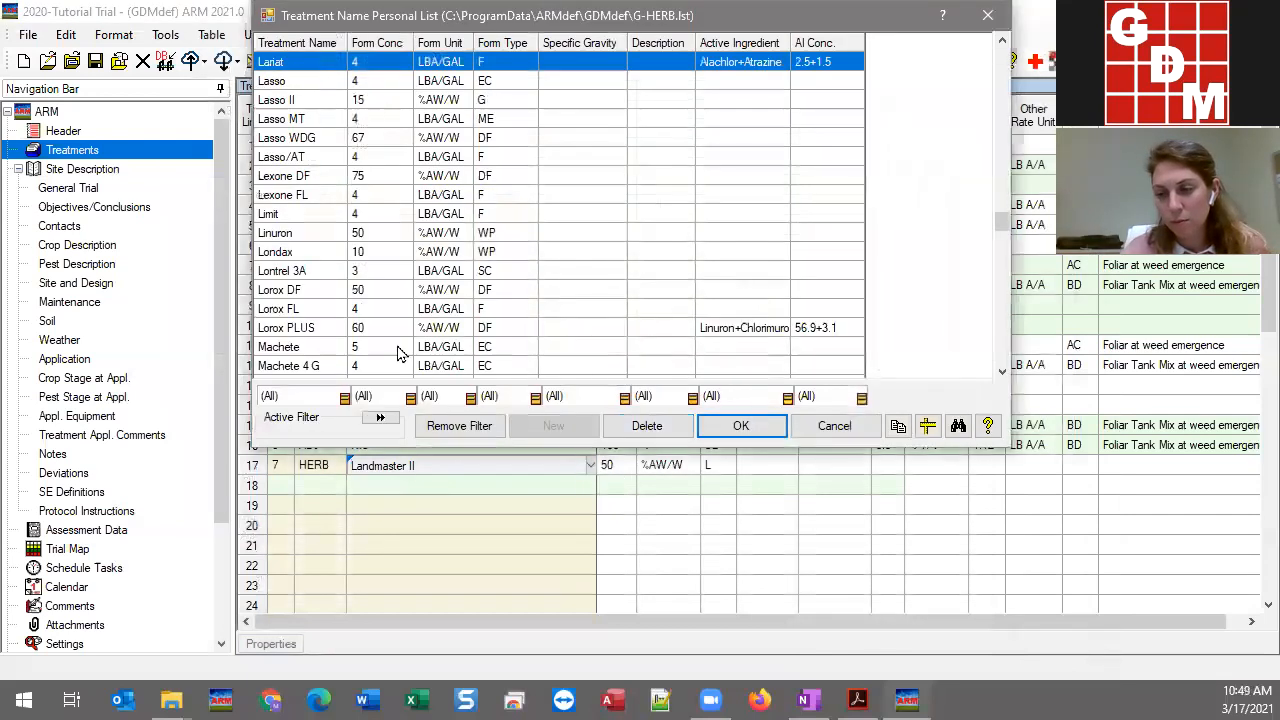
{"action": "left_click_drag", "start_coordinate": [1002, 222], "coordinate": [1002, 354]}
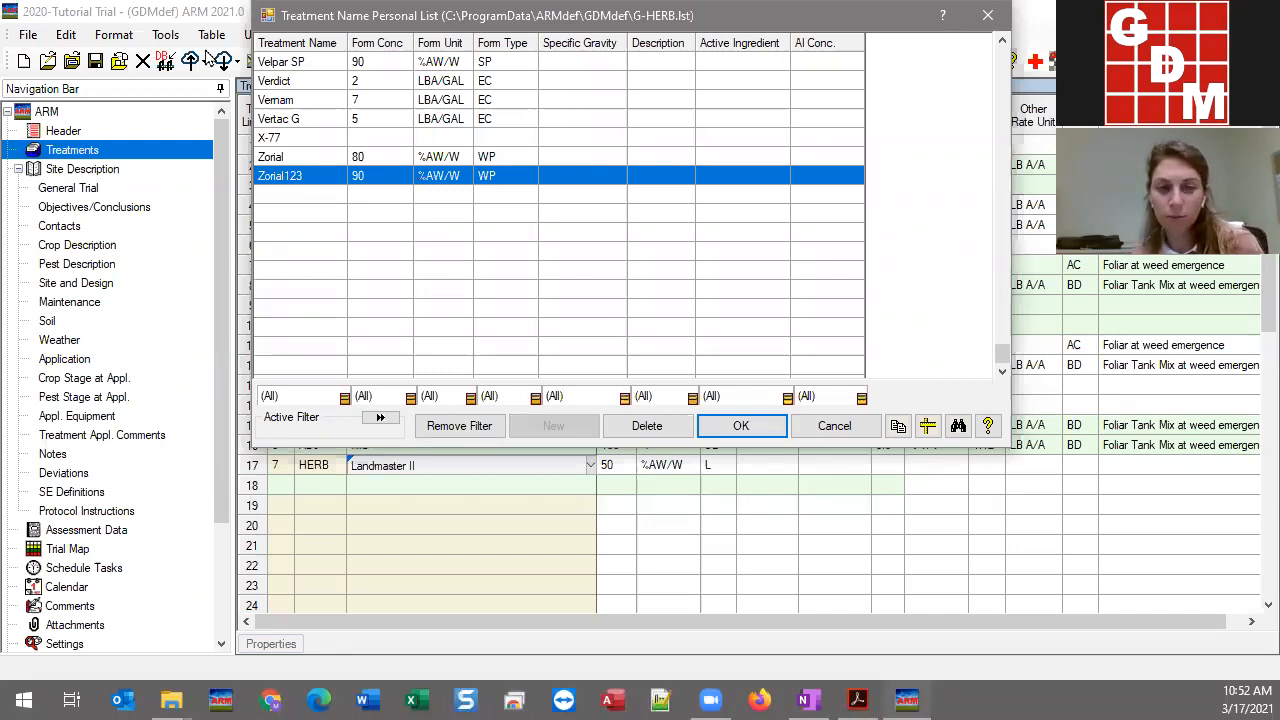
Move the personal list aside and reopen the validation list file G-HERB.lst for editing
{"action": "left_click_drag", "start_coordinate": [540, 20], "coordinate": [658, 41]}
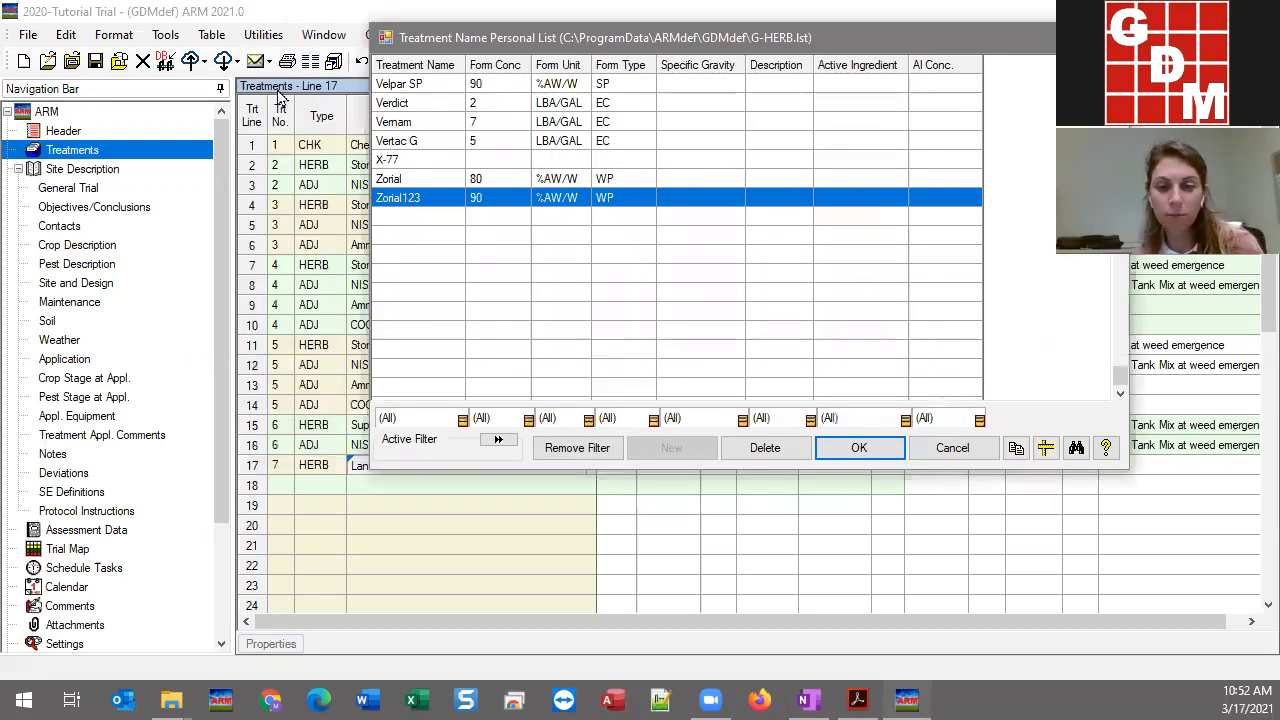
{"action": "left_click", "coordinate": [74, 38]}
{"action": "left_click", "coordinate": [74, 38]}
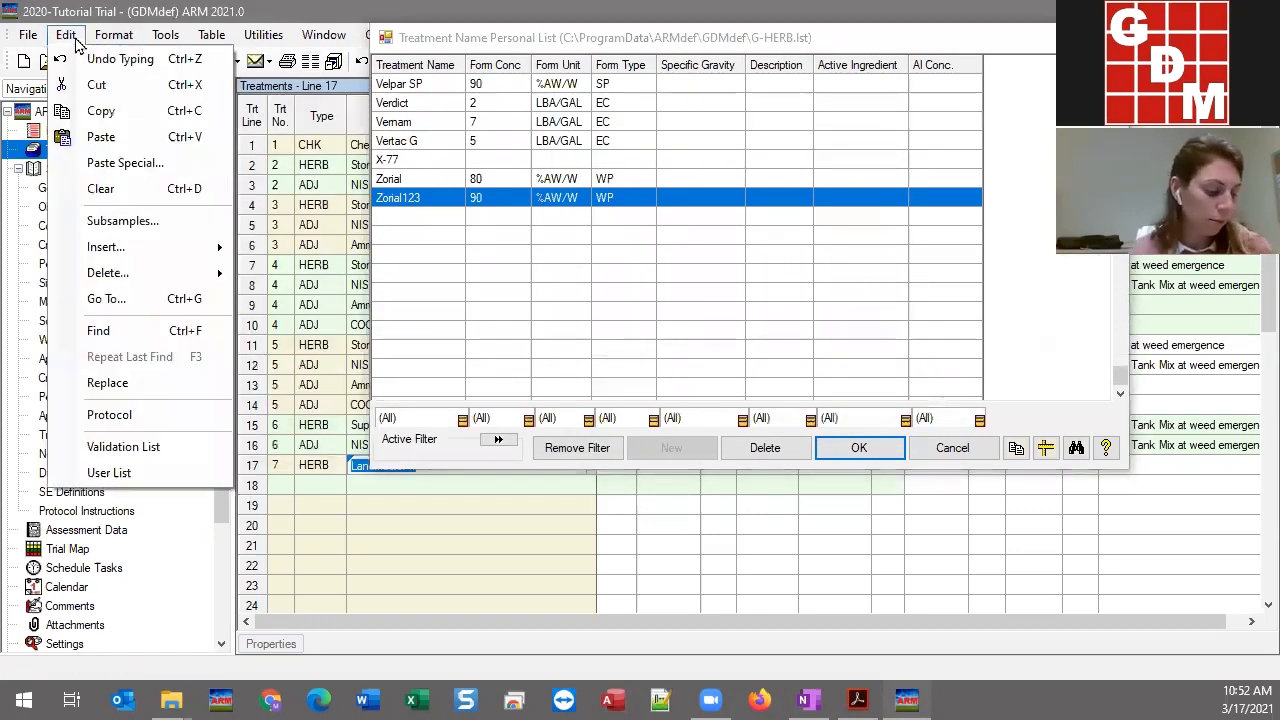
{"action": "left_click", "coordinate": [127, 452]}
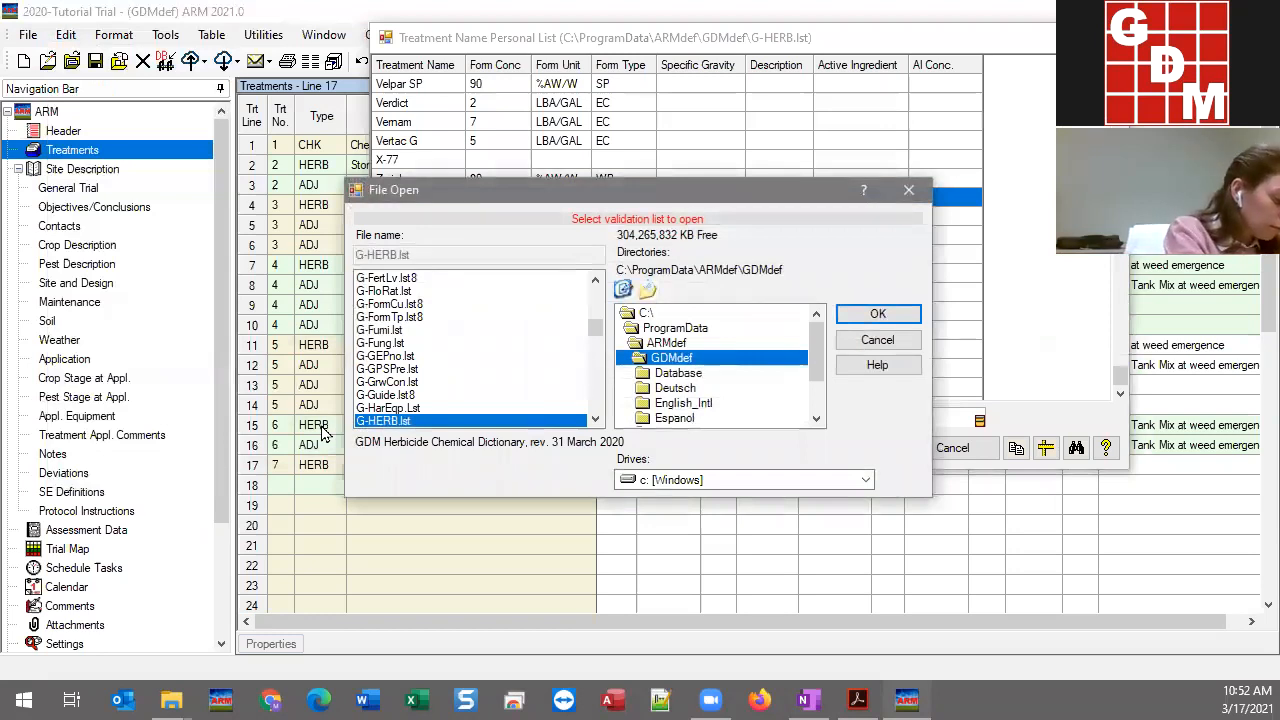
{"action": "left_click", "coordinate": [878, 316]}
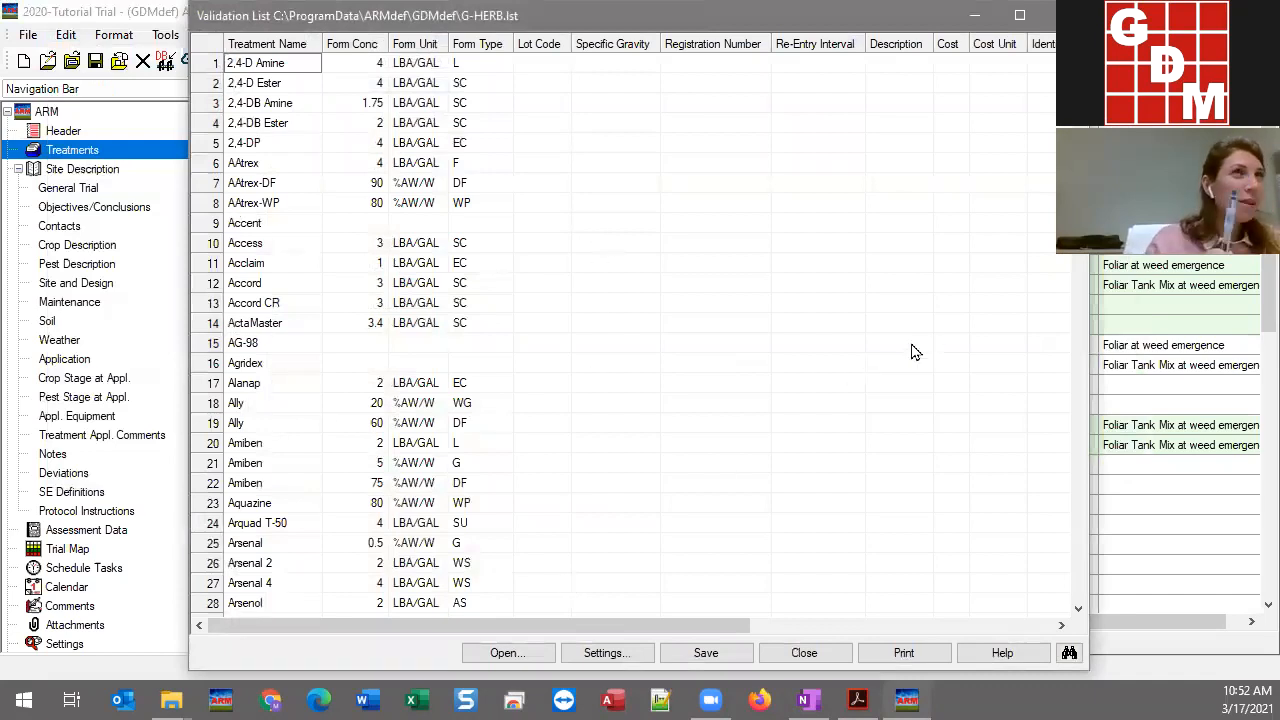
Copy the Lasso II entry from row 160 into a new row inserted above Accent at row 9
{"action": "scroll", "coordinate": [914, 351], "scroll_direction": "down", "scroll_amount": 20}
{"action": "scroll", "coordinate": [530, 482], "scroll_direction": "down", "scroll_amount": 12}
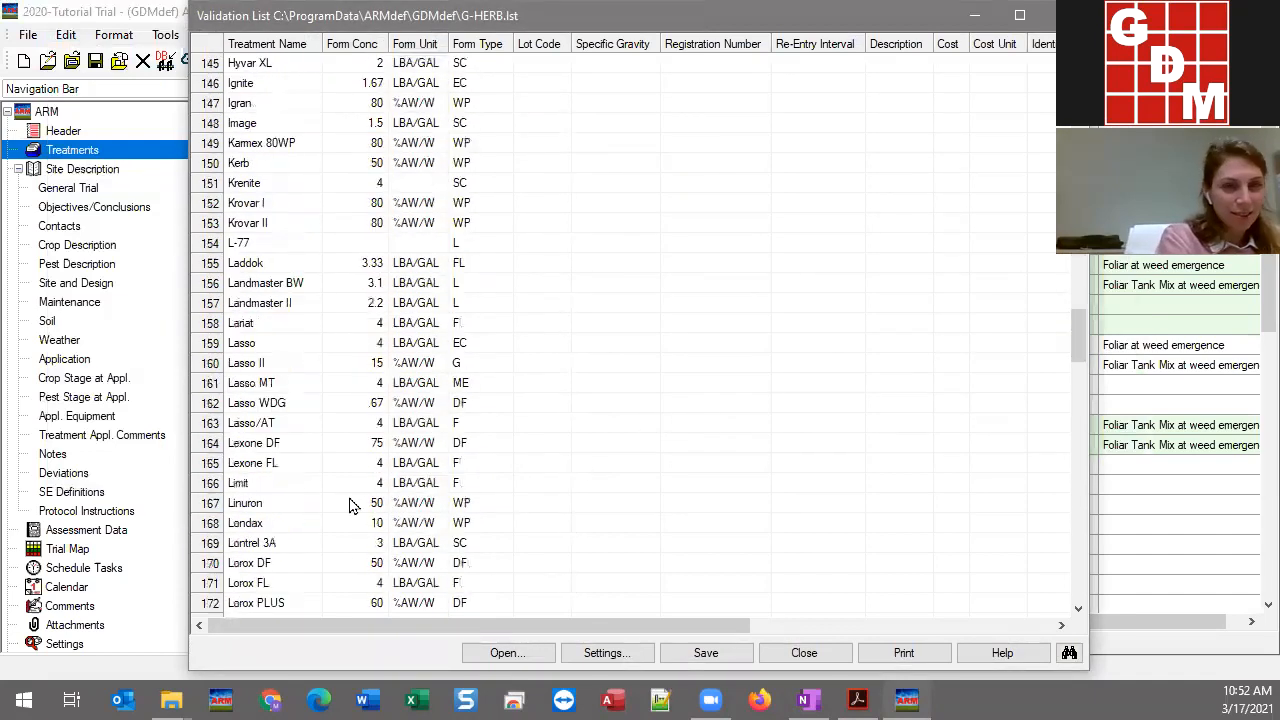
{"action": "left_click", "coordinate": [208, 363]}
{"action": "right_click", "coordinate": [208, 364]}
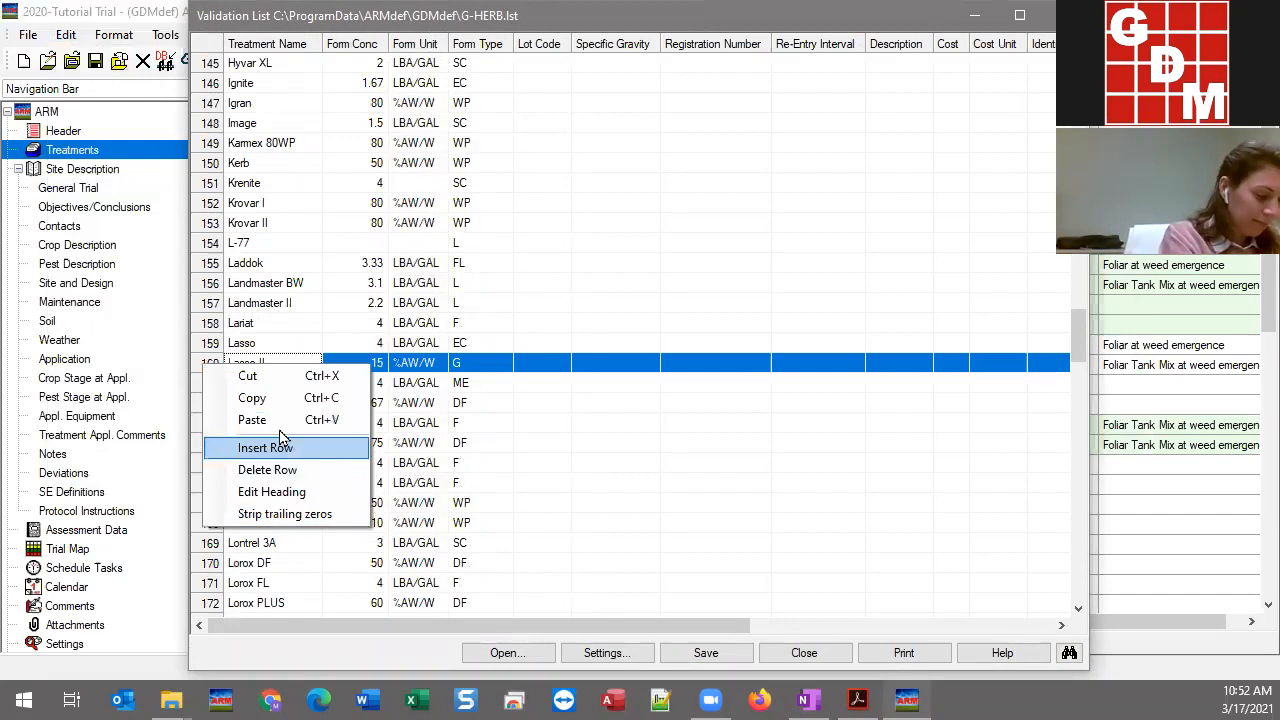
{"action": "left_click", "coordinate": [272, 398]}
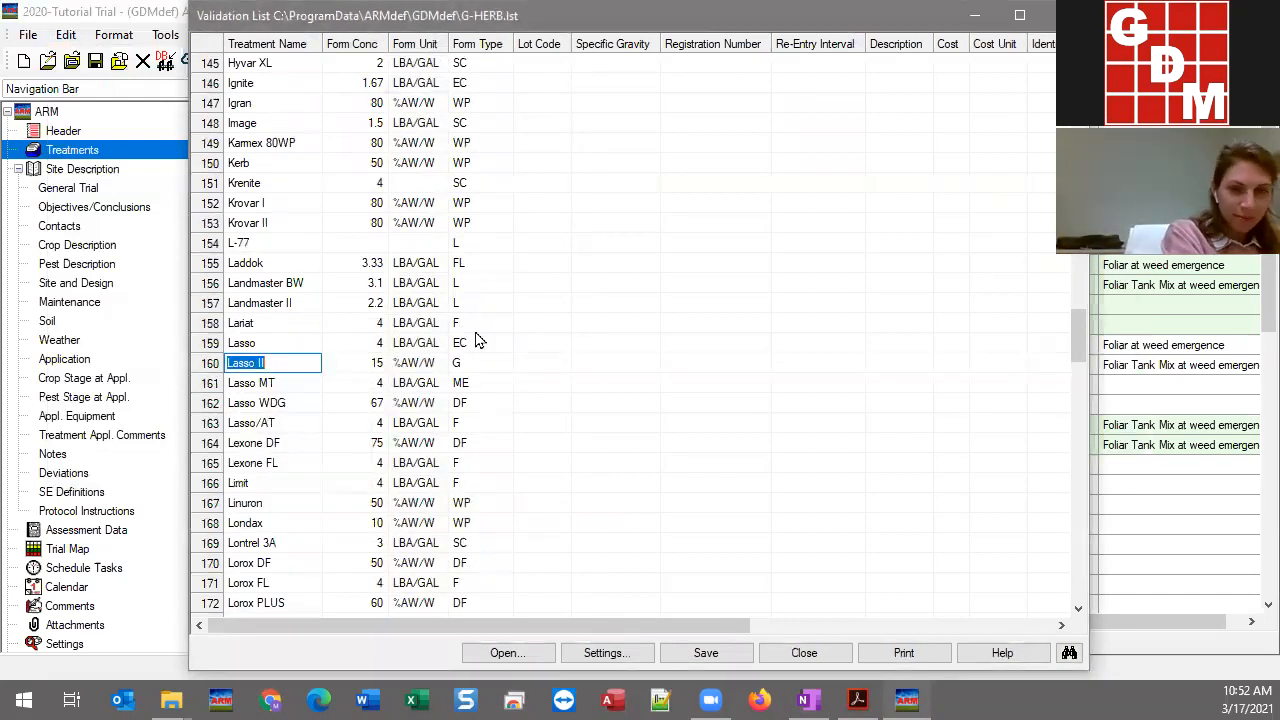
{"action": "left_click_drag", "start_coordinate": [1076, 345], "coordinate": [1076, 88]}
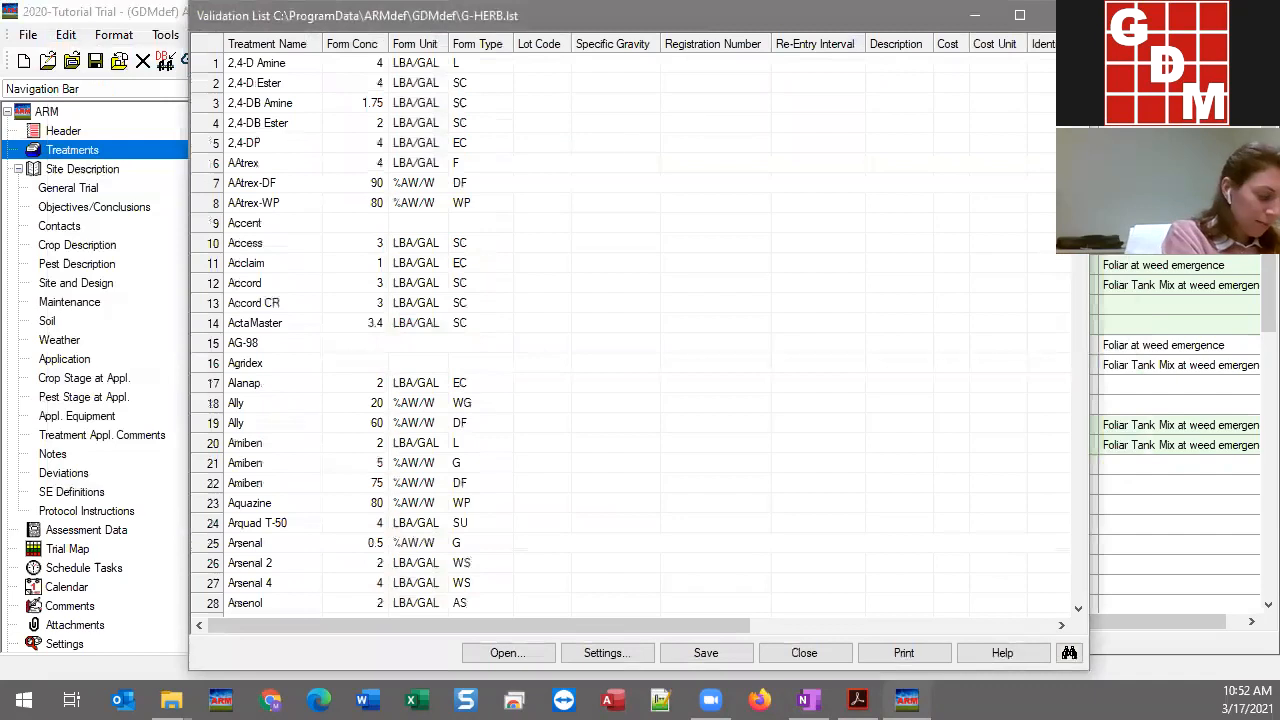
{"action": "left_click", "coordinate": [214, 228]}
{"action": "right_click", "coordinate": [216, 229]}
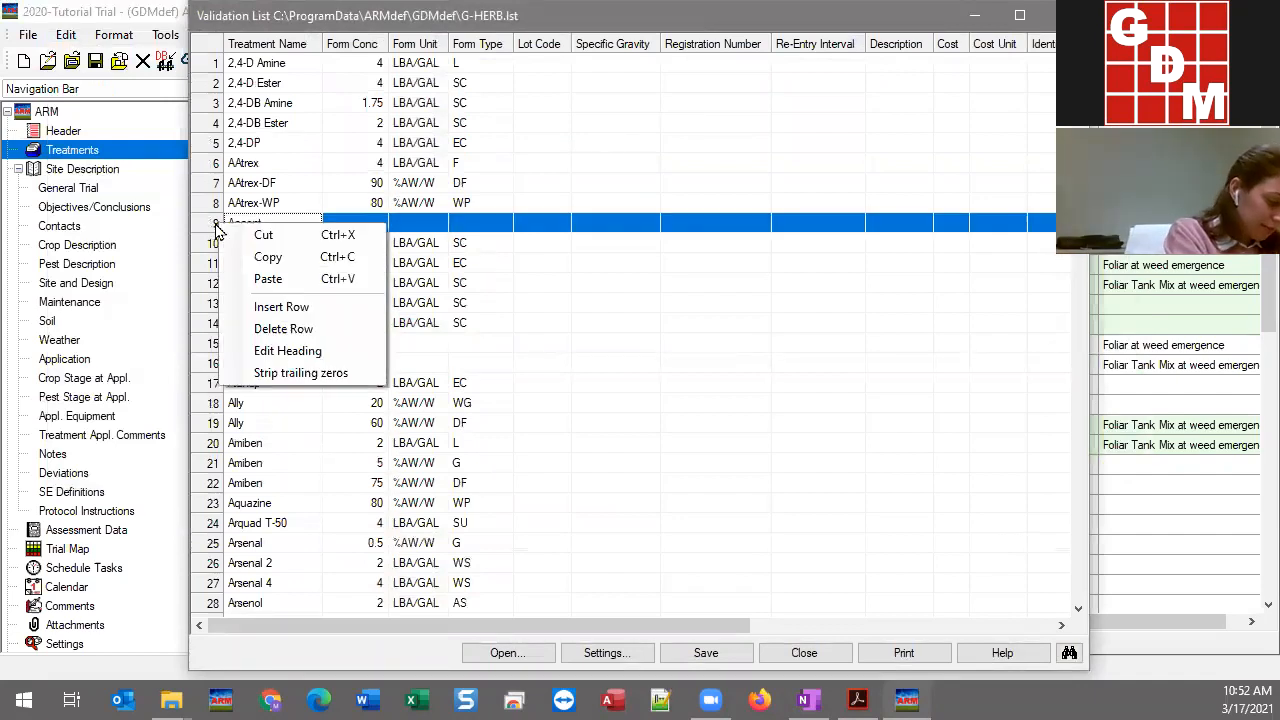
{"action": "left_click", "coordinate": [281, 306]}
{"action": "type", "text": "Lasso II\t15\t%AW/W\tG"}
Rename the copied entry in row 9 as Lasso IV and save the validation list
{"action": "left_click", "coordinate": [270, 308]}
{"action": "key", "text": "Up"}
{"action": "key", "text": "Up"}
{"action": "key", "text": "Up"}
{"action": "key", "text": "Up"}
{"action": "key", "text": "F2"}
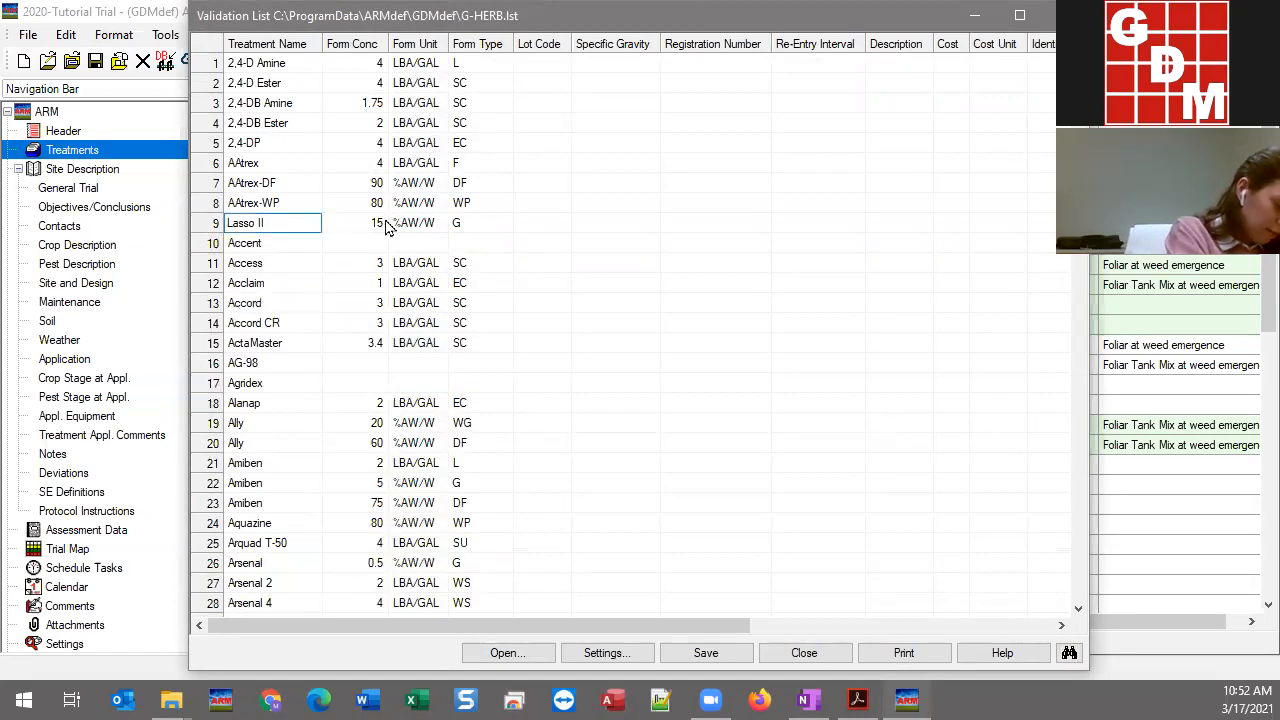
{"action": "key", "text": "BackSpace"}
{"action": "type", "text": "V"}
{"action": "key", "text": "Return"}
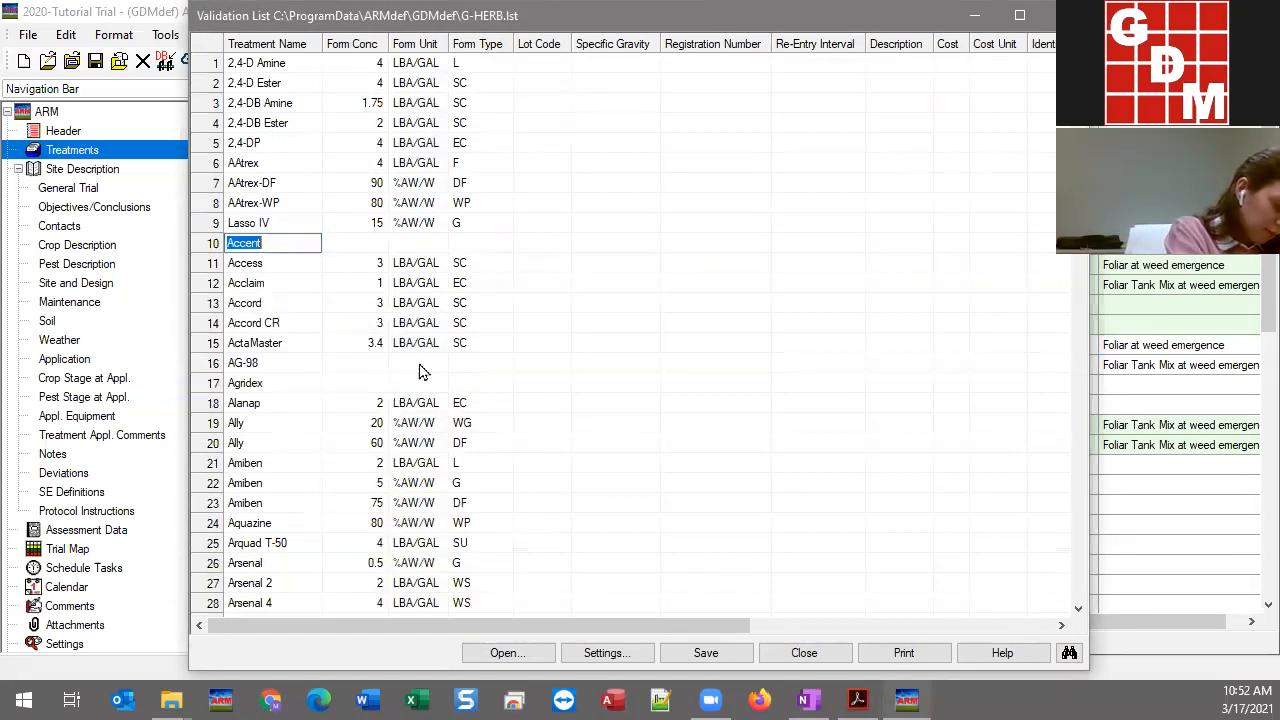
{"action": "left_click", "coordinate": [716, 652]}
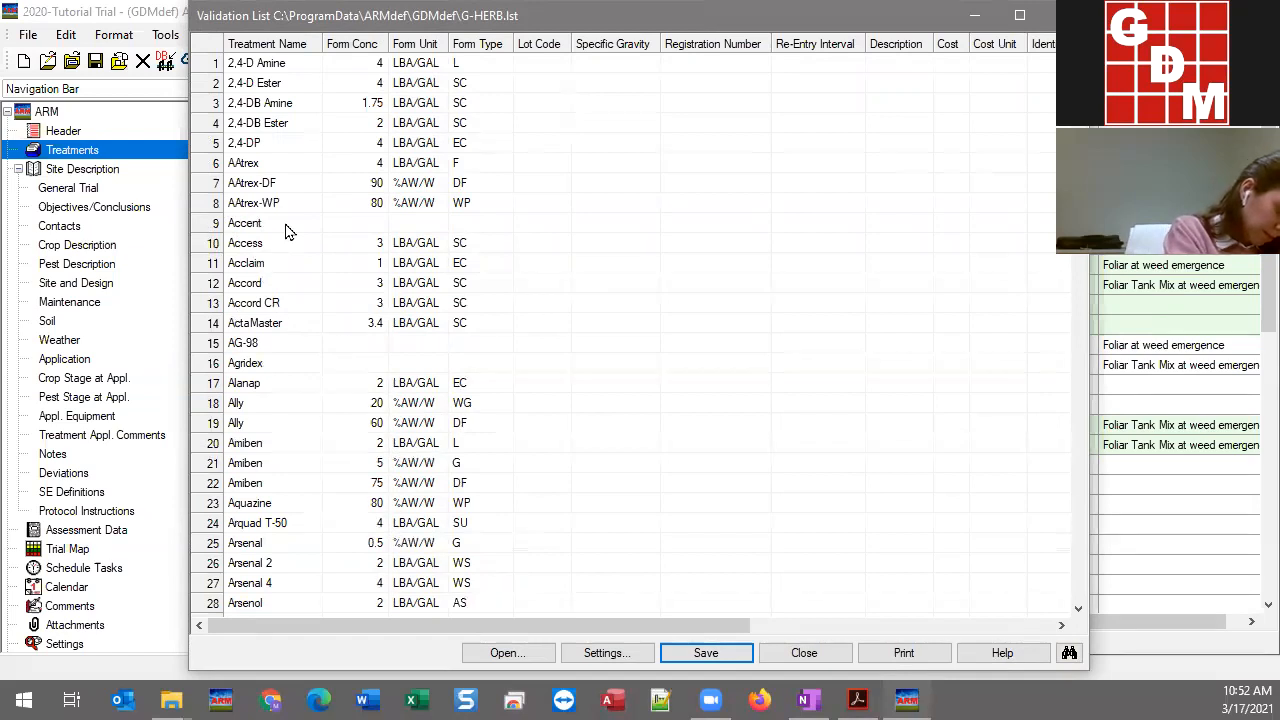
Check where the Lasso IV entry sits among the Lasso products in the validation list, and close the list
{"action": "left_click", "coordinate": [266, 472], "text": "shift"}
{"action": "scroll", "coordinate": [288, 505], "scroll_direction": "down", "scroll_amount": 8}
{"action": "scroll", "coordinate": [287, 505], "scroll_direction": "down", "scroll_amount": 20}
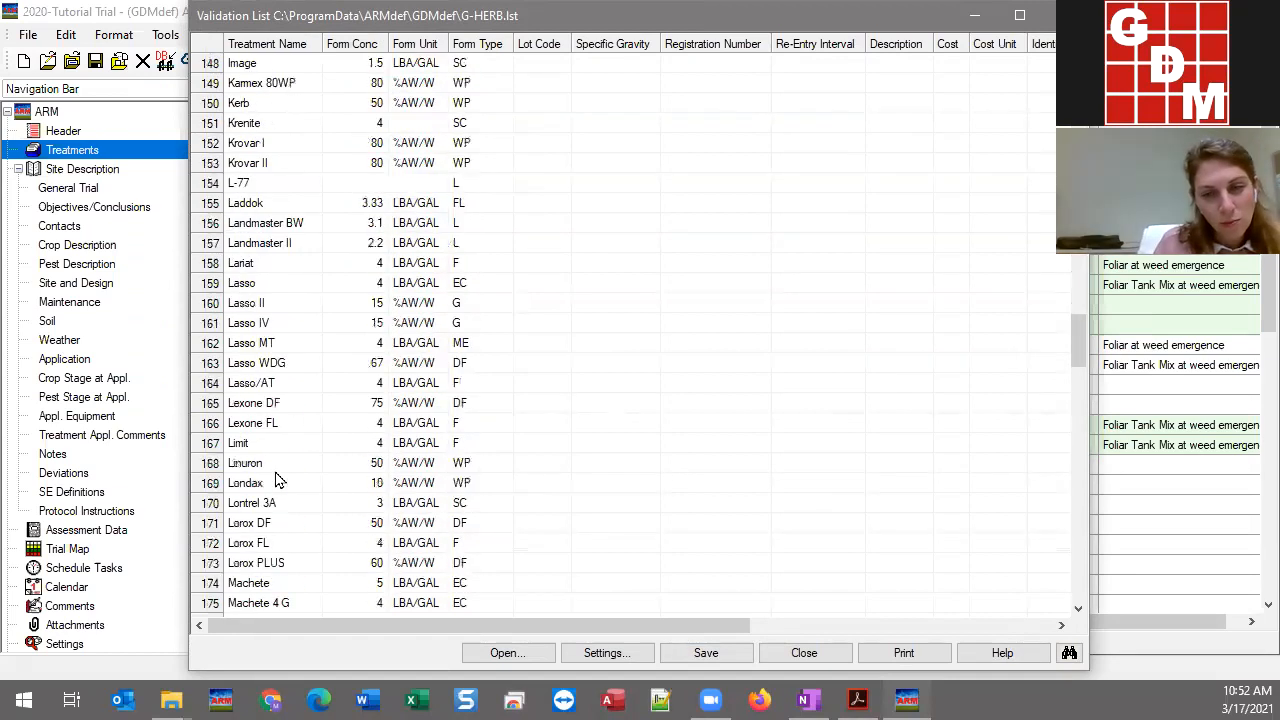
{"action": "scroll", "coordinate": [278, 480], "scroll_direction": "down", "scroll_amount": 3}
{"action": "left_click", "coordinate": [286, 142]}
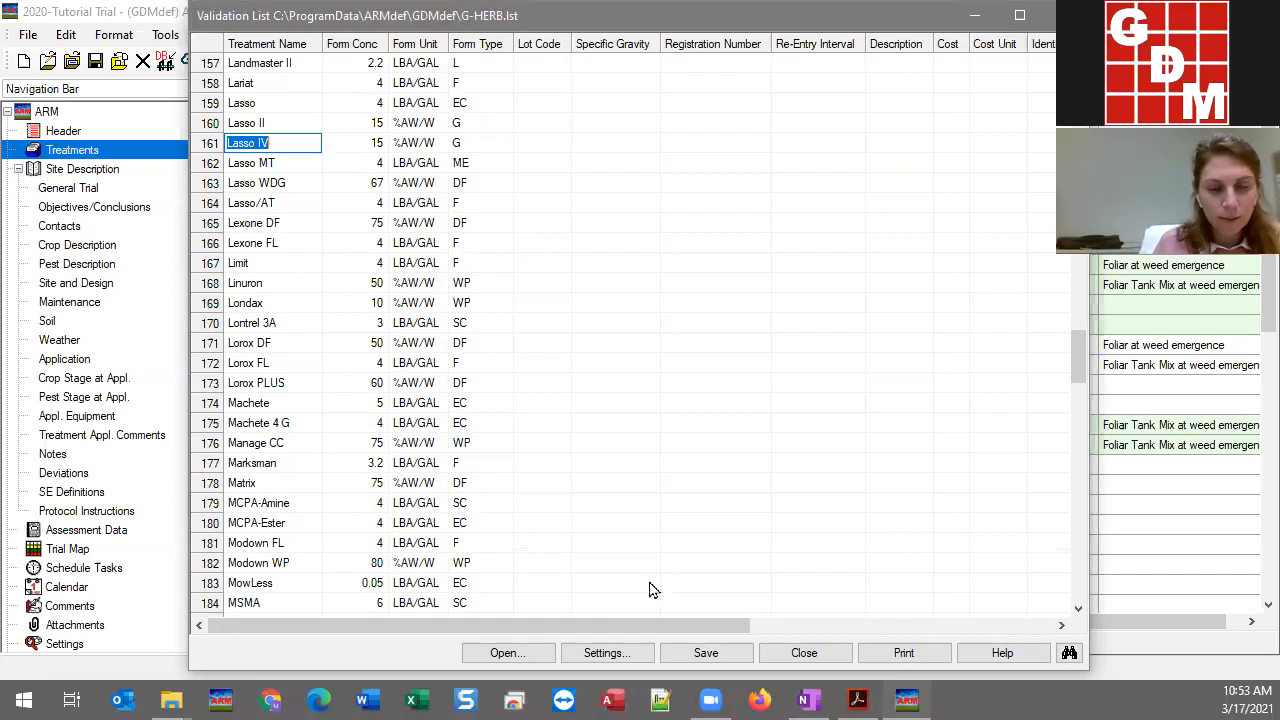
{"action": "left_click", "coordinate": [805, 653]}
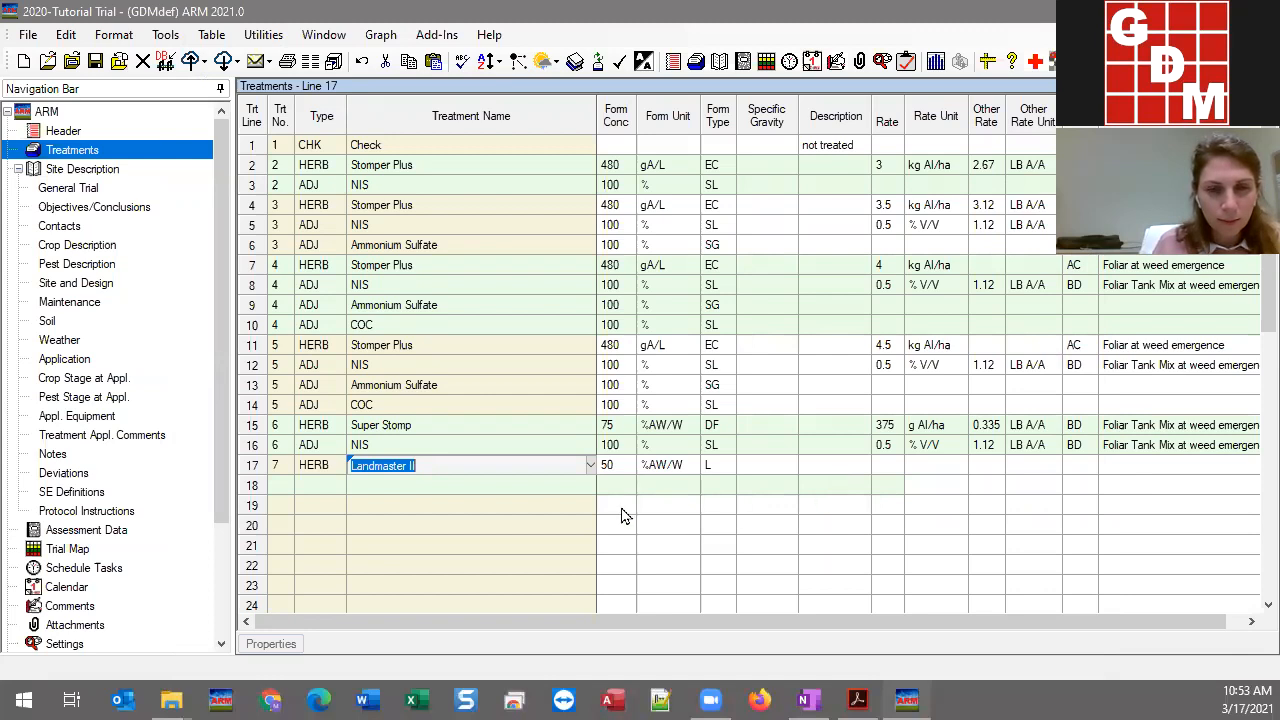
{"action": "left_click", "coordinate": [471, 494]}
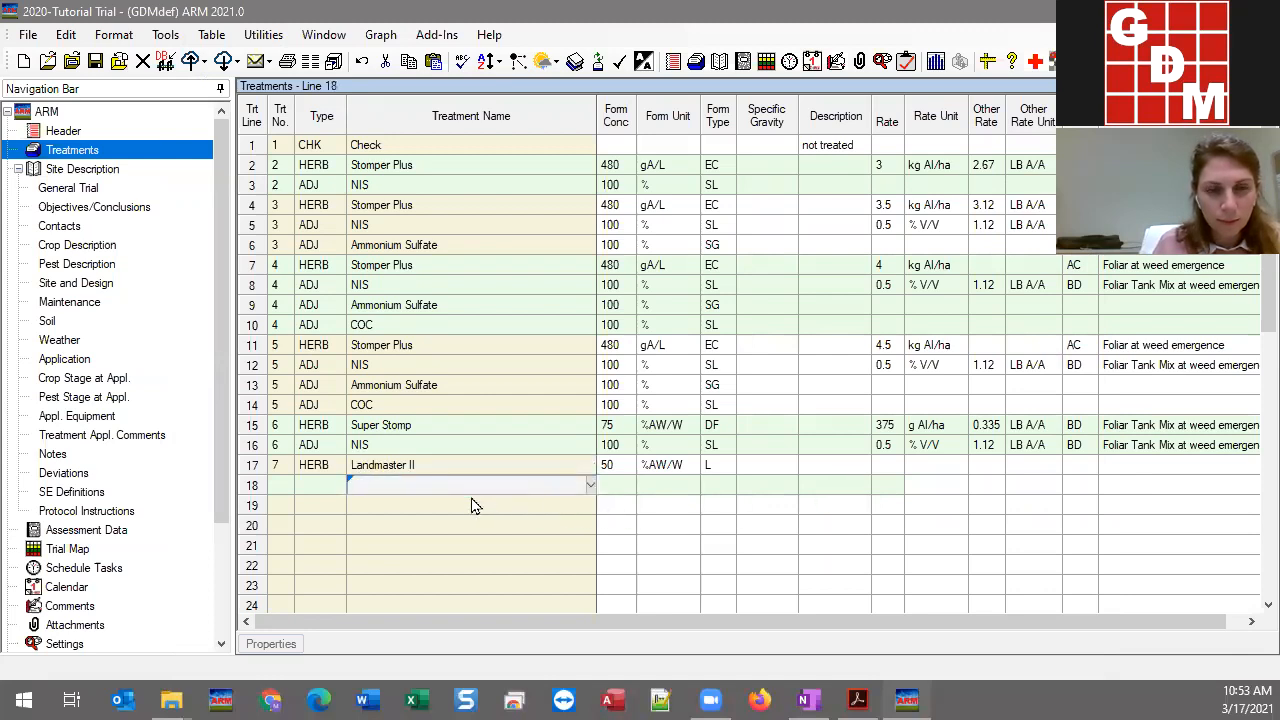
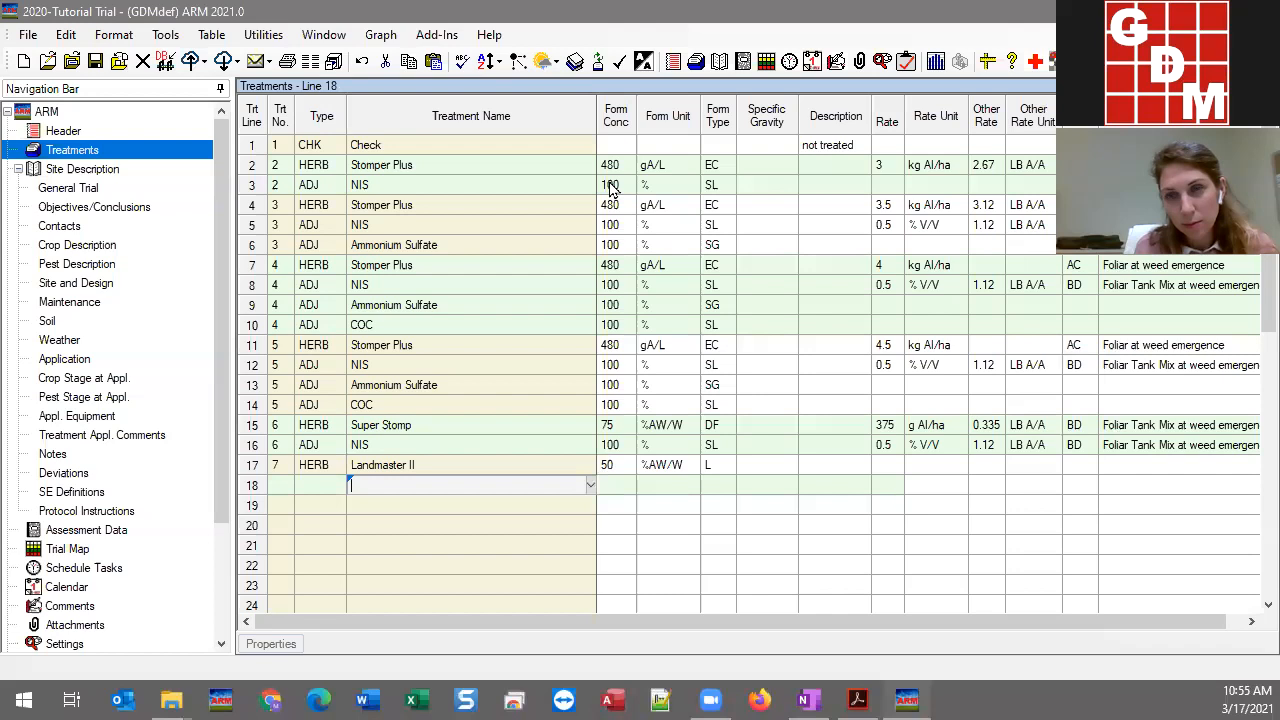
Lock the Rate field of treatment line 2 to prevent edits, and compare it with the Rate field of line 4
{"action": "left_click", "coordinate": [890, 165]}
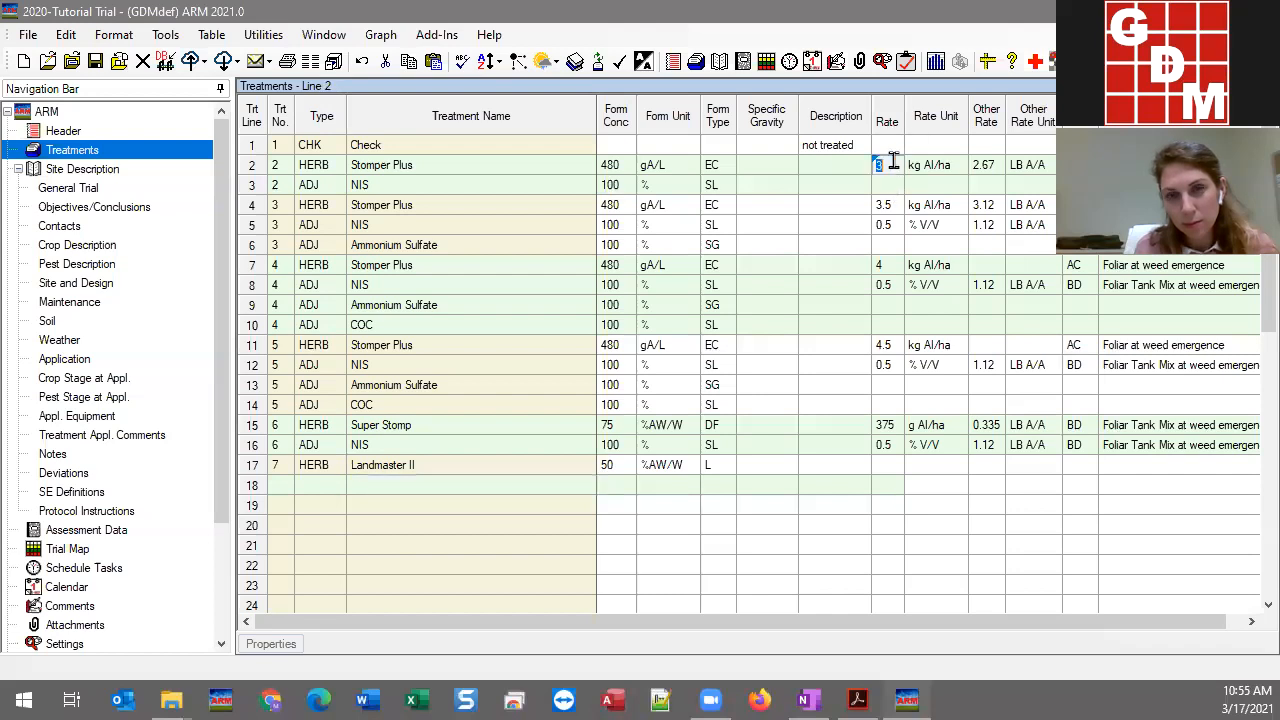
{"action": "left_click", "coordinate": [881, 472]}
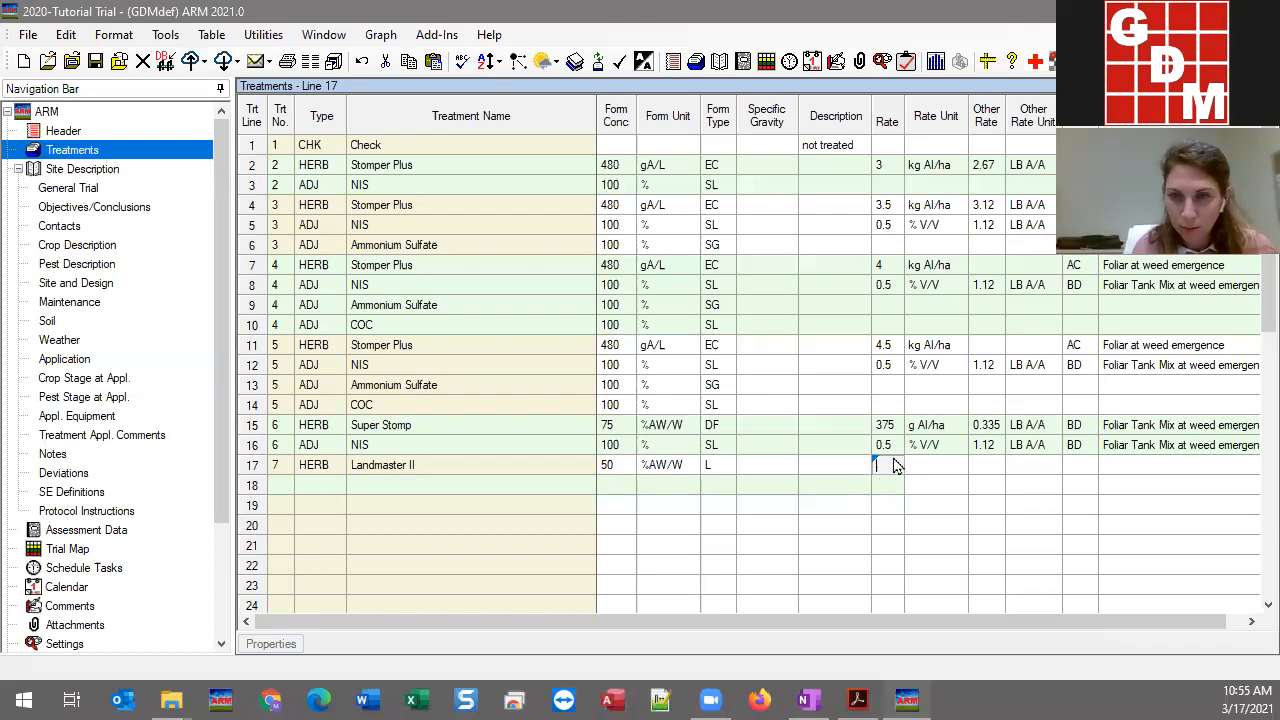
{"action": "left_click", "coordinate": [882, 165]}
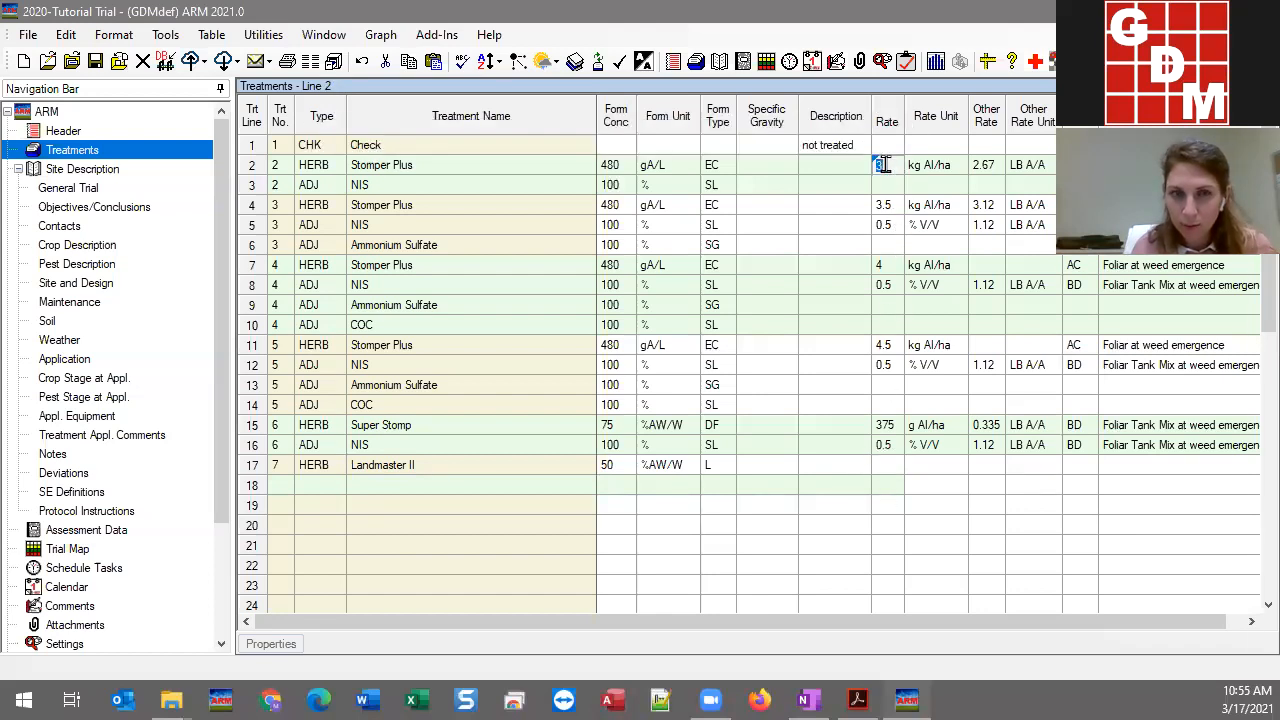
{"action": "right_click", "coordinate": [882, 165]}
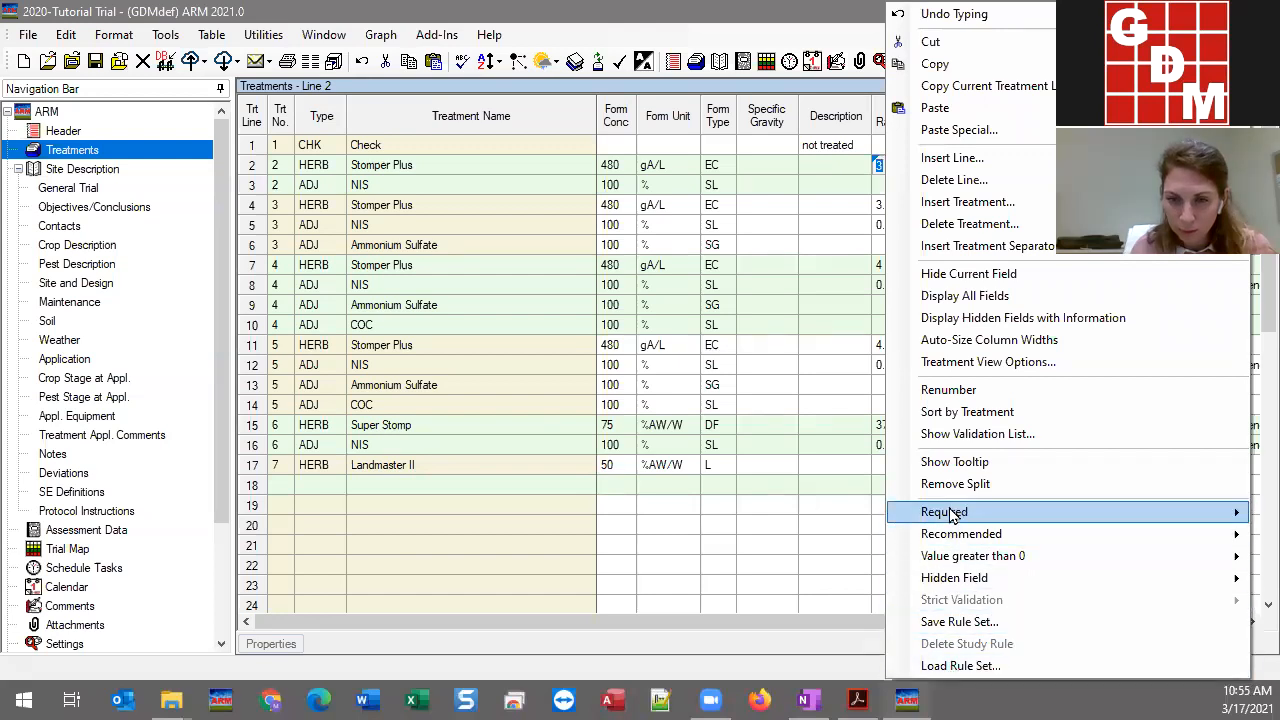
{"action": "mouse_move", "coordinate": [933, 515]}
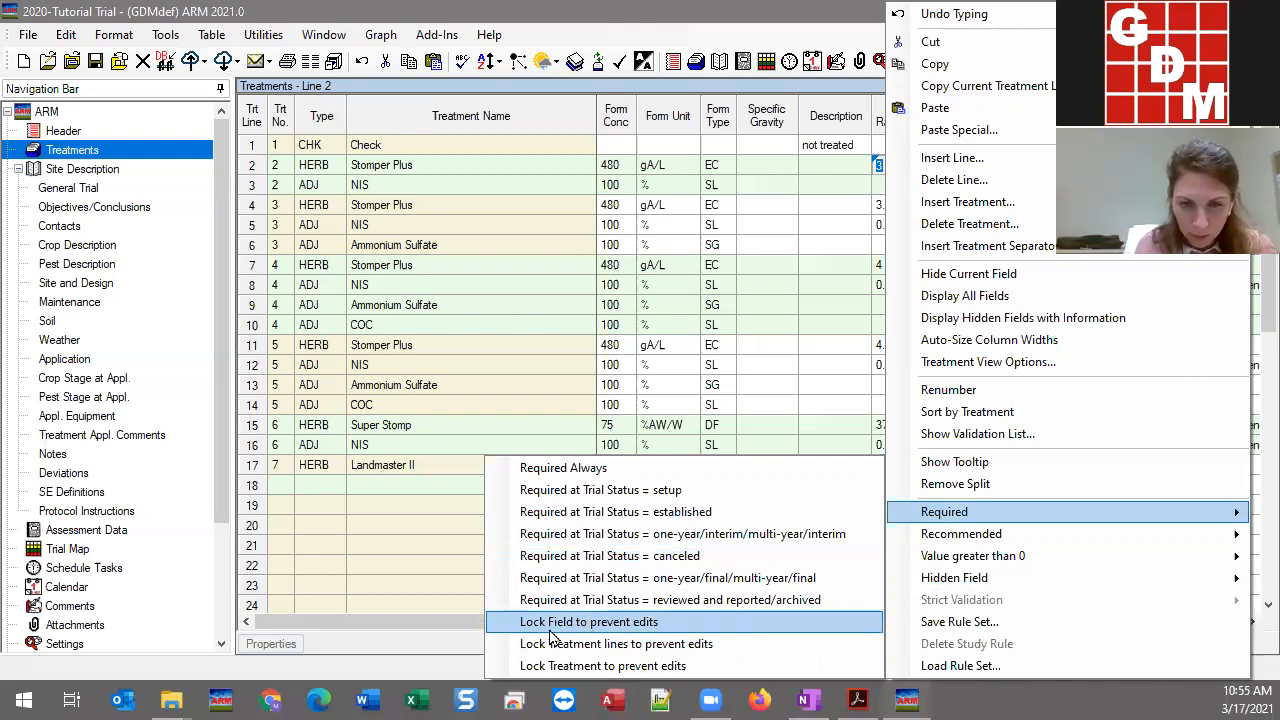
{"action": "left_click", "coordinate": [648, 622]}
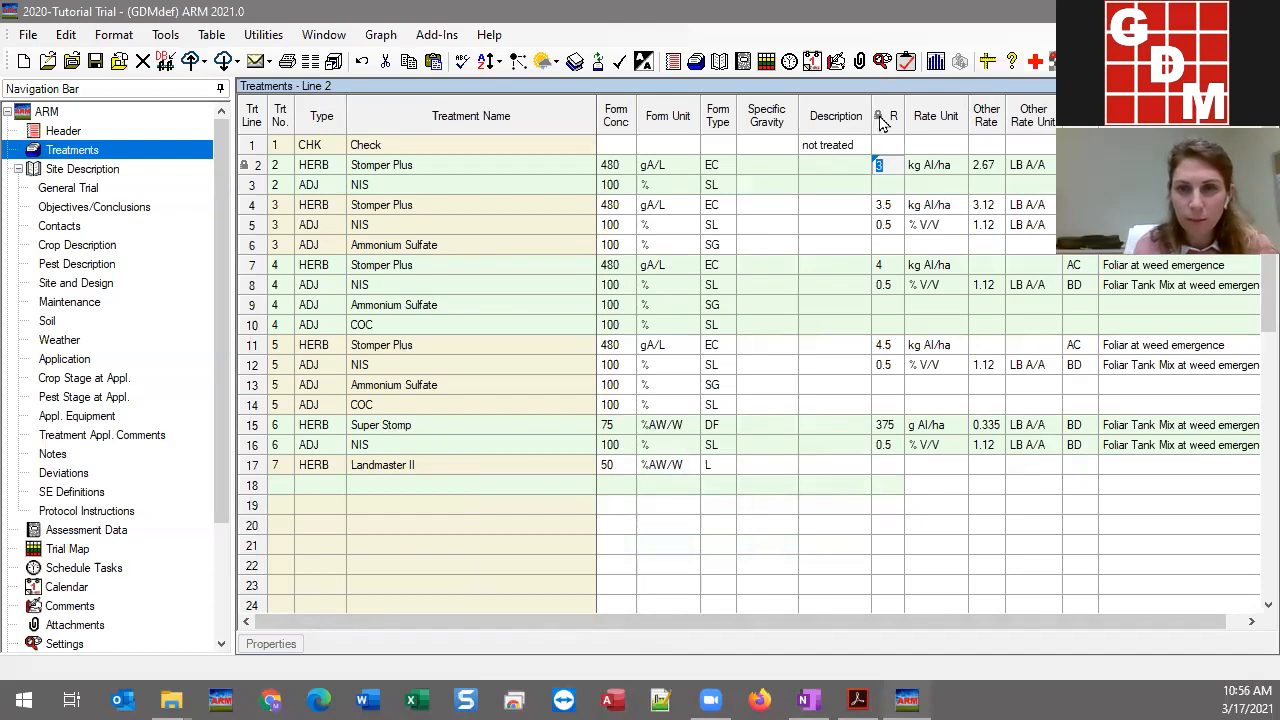
{"action": "left_click", "coordinate": [884, 205]}
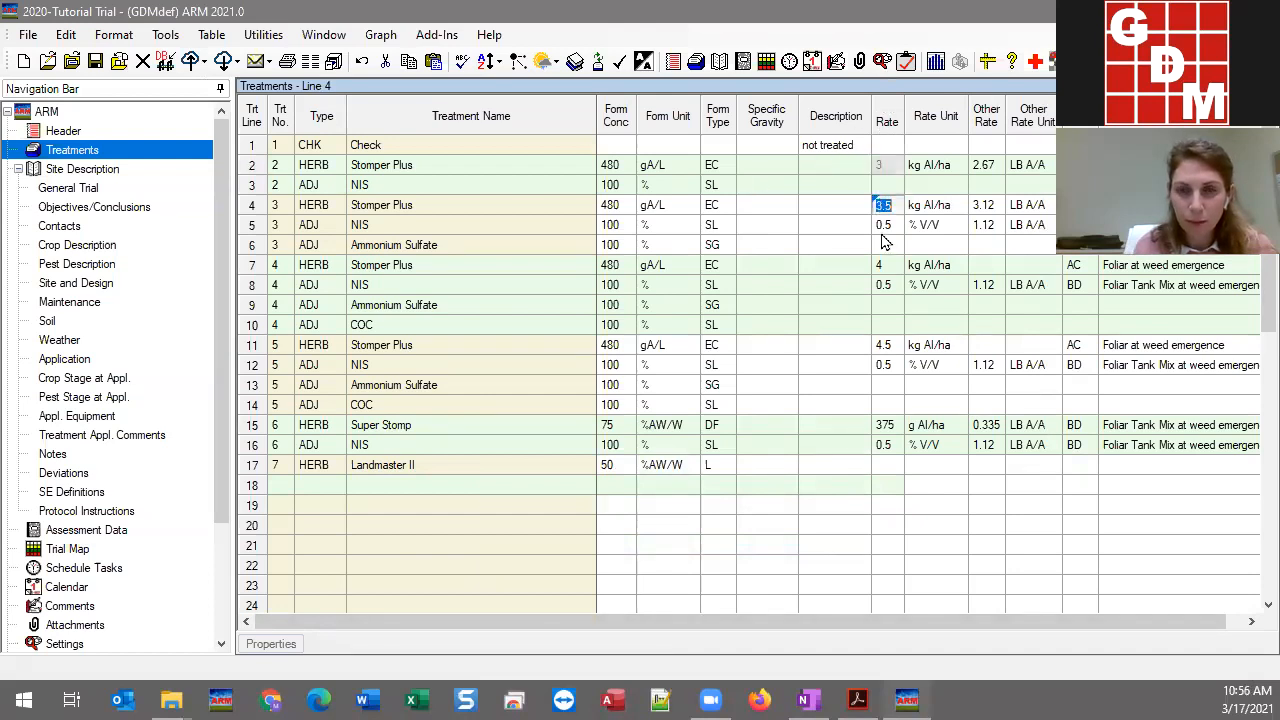
{"action": "left_click", "coordinate": [883, 166]}
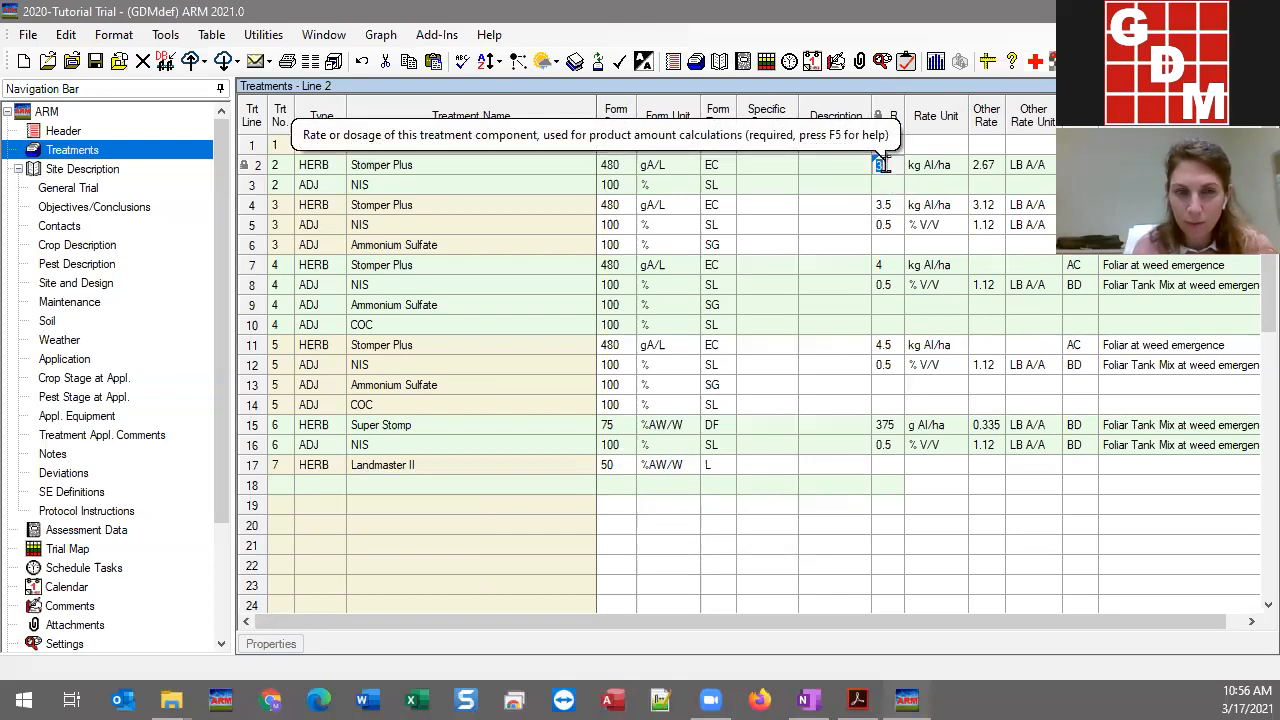
{"action": "left_click", "coordinate": [884, 206]}
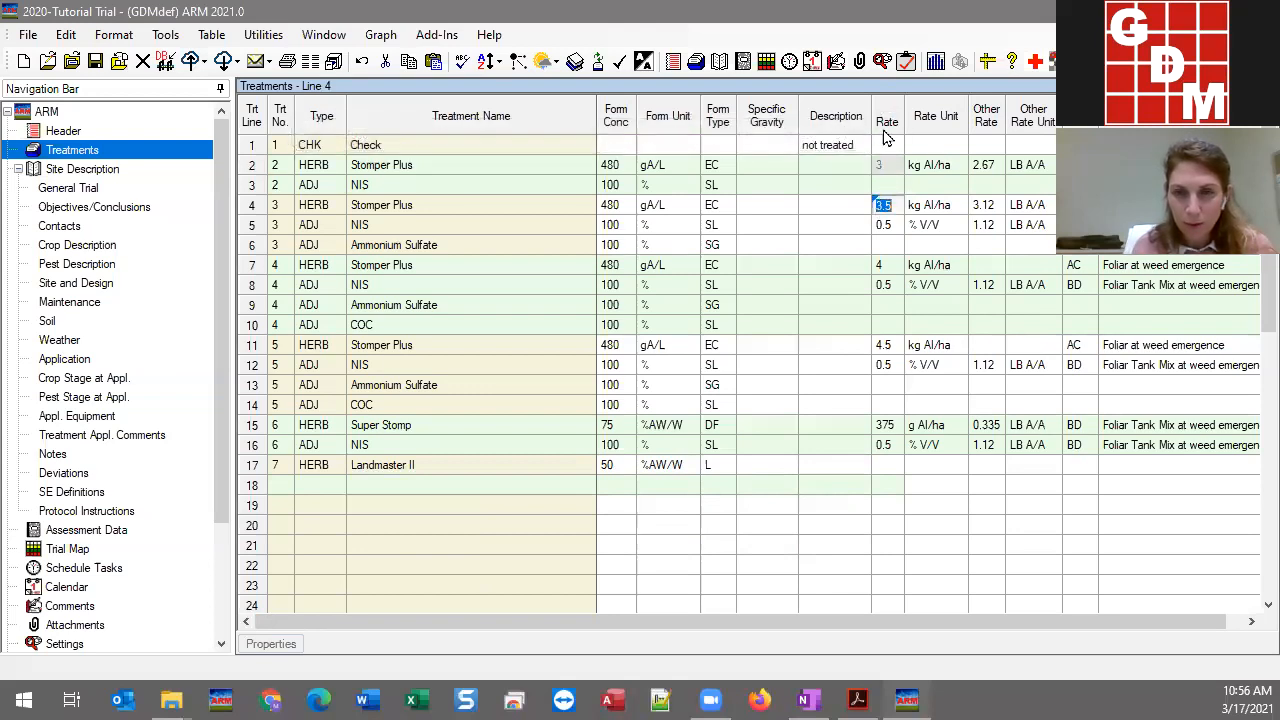
Lock the entire Rate column of the existing treatment lines to prevent edits, and test a locked cell
{"action": "left_click", "coordinate": [885, 126]}
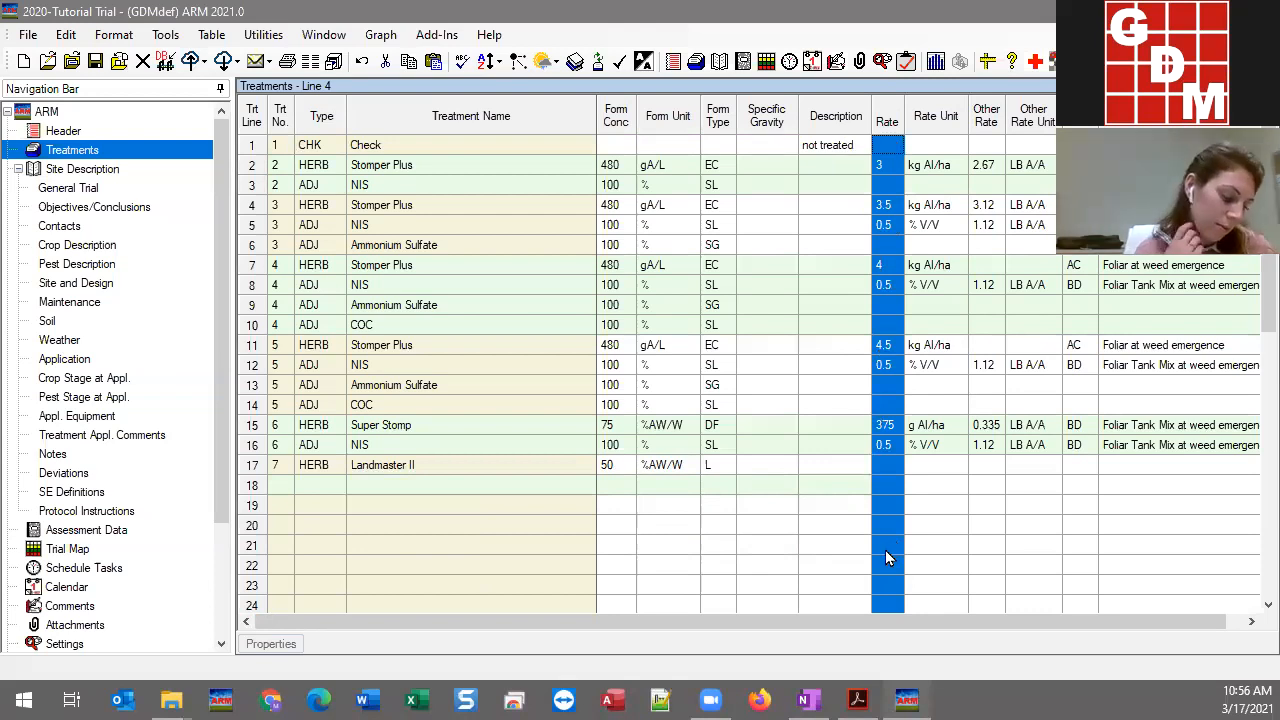
{"action": "right_click", "coordinate": [888, 121]}
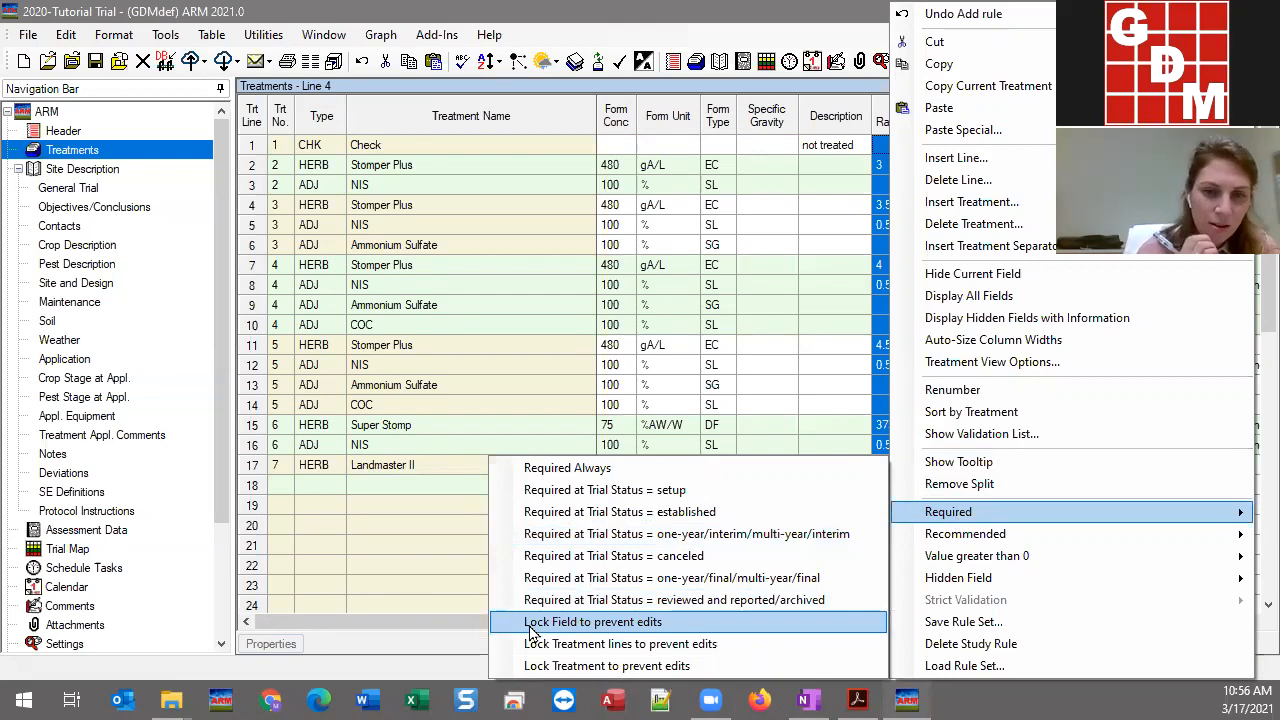
{"action": "left_click", "coordinate": [581, 628]}
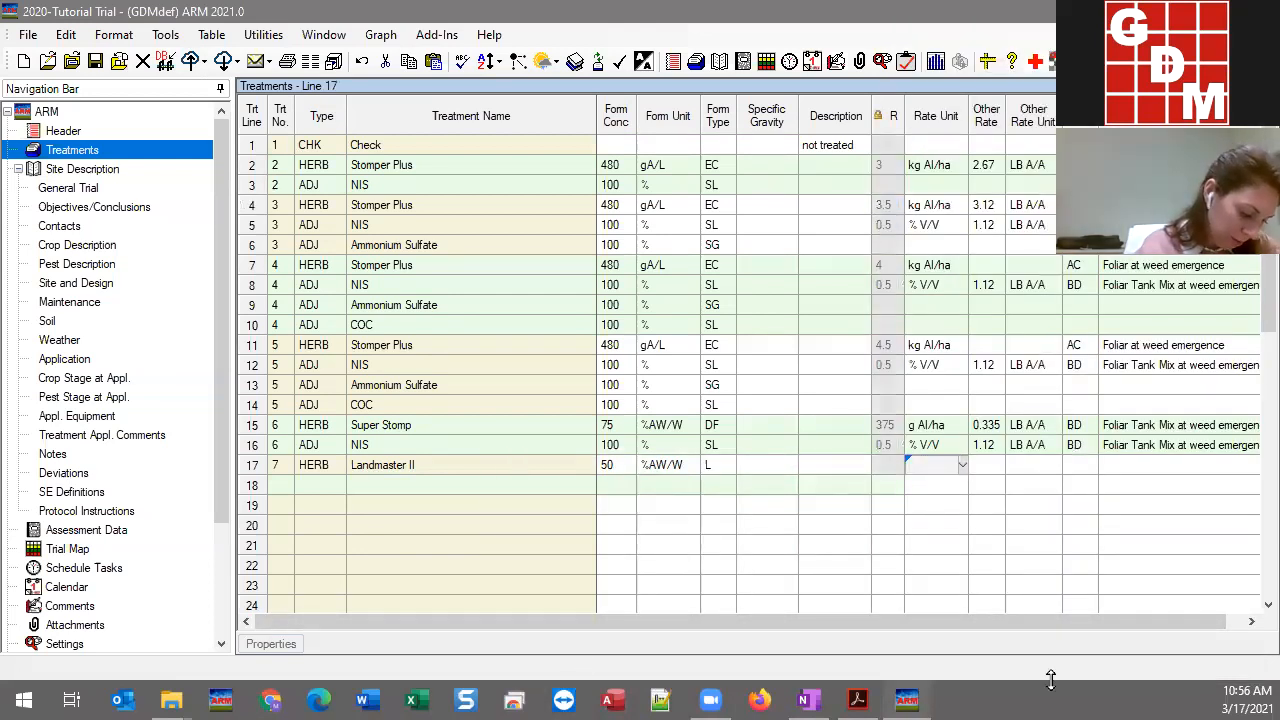
{"action": "left_click", "coordinate": [807, 386]}
{"action": "left_click", "coordinate": [880, 345]}
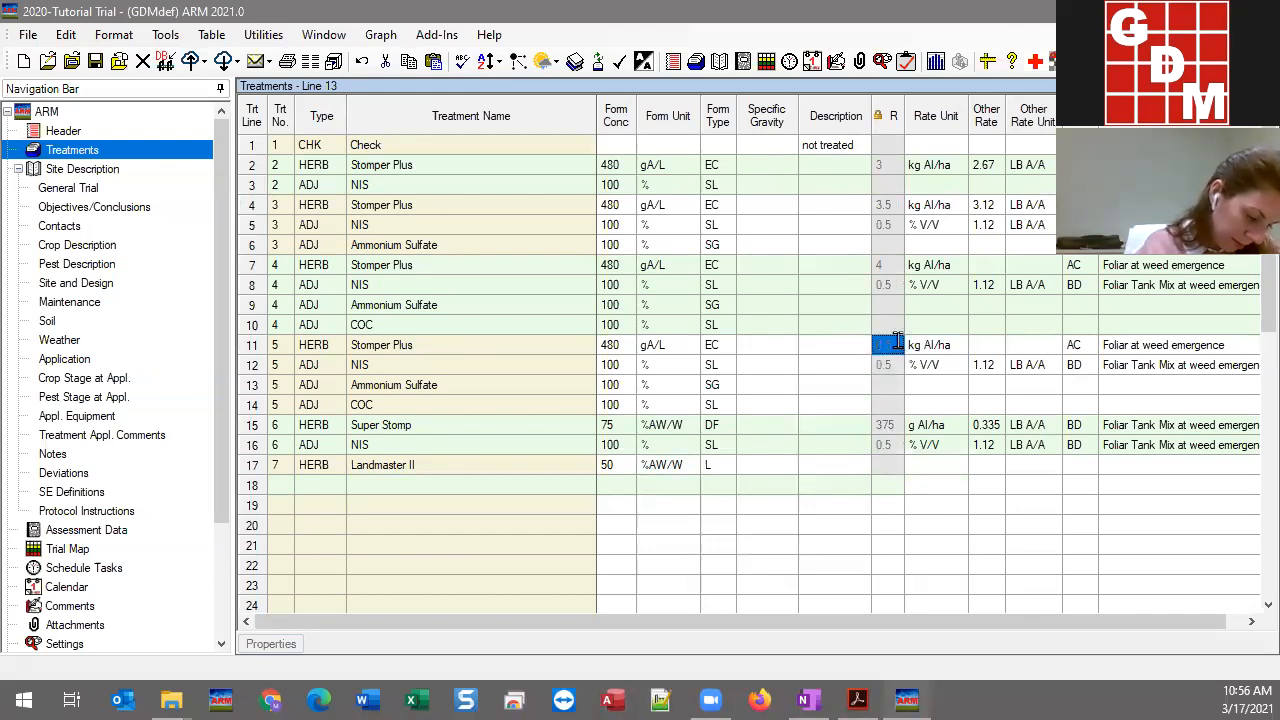
{"action": "left_click", "coordinate": [819, 367]}
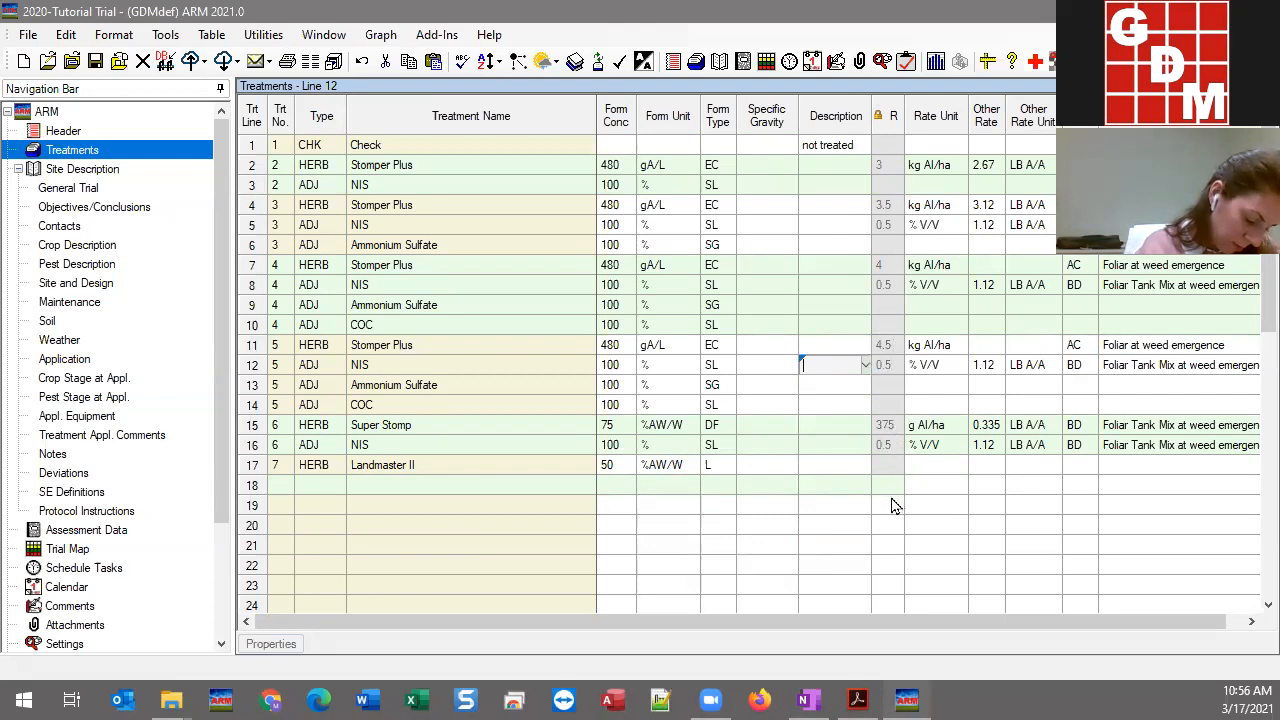
Add treatment number 8 on line 18 with the type HERB (Herbicide) from the personal list
{"action": "left_click", "coordinate": [283, 487]}
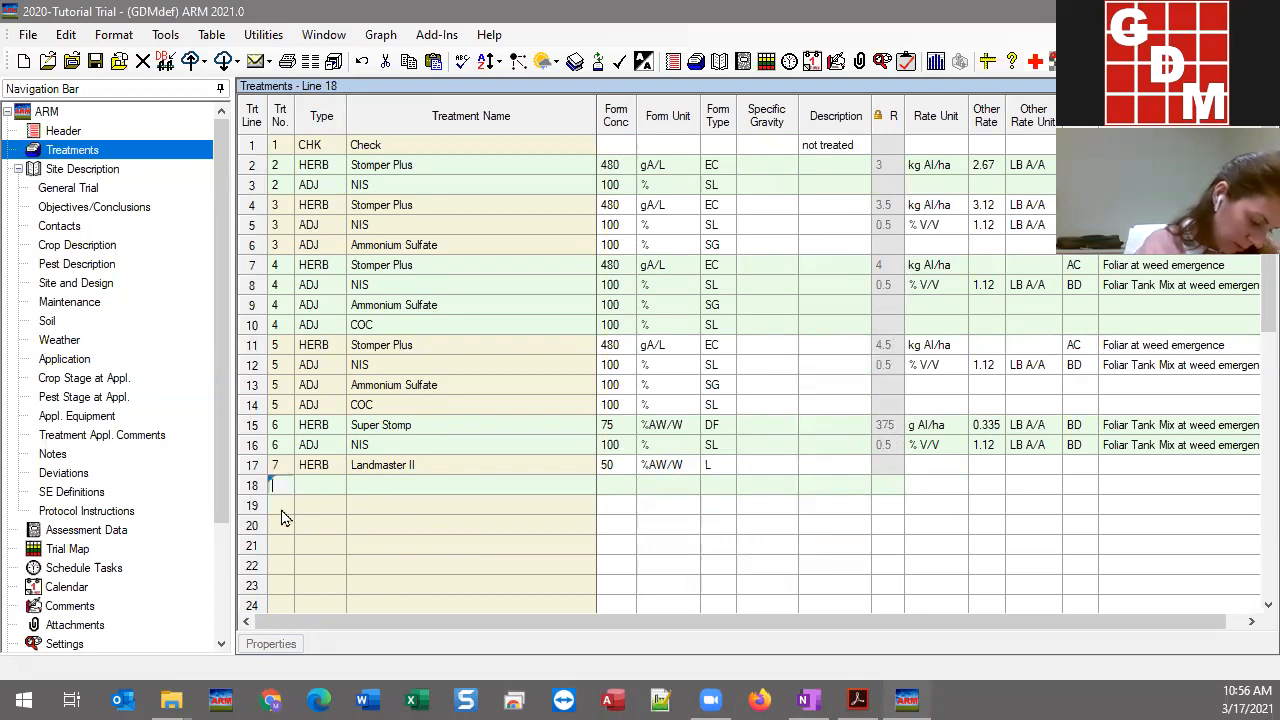
{"action": "type", "text": "8"}
{"action": "key", "text": "Return"}
{"action": "left_click", "coordinate": [604, 425]}
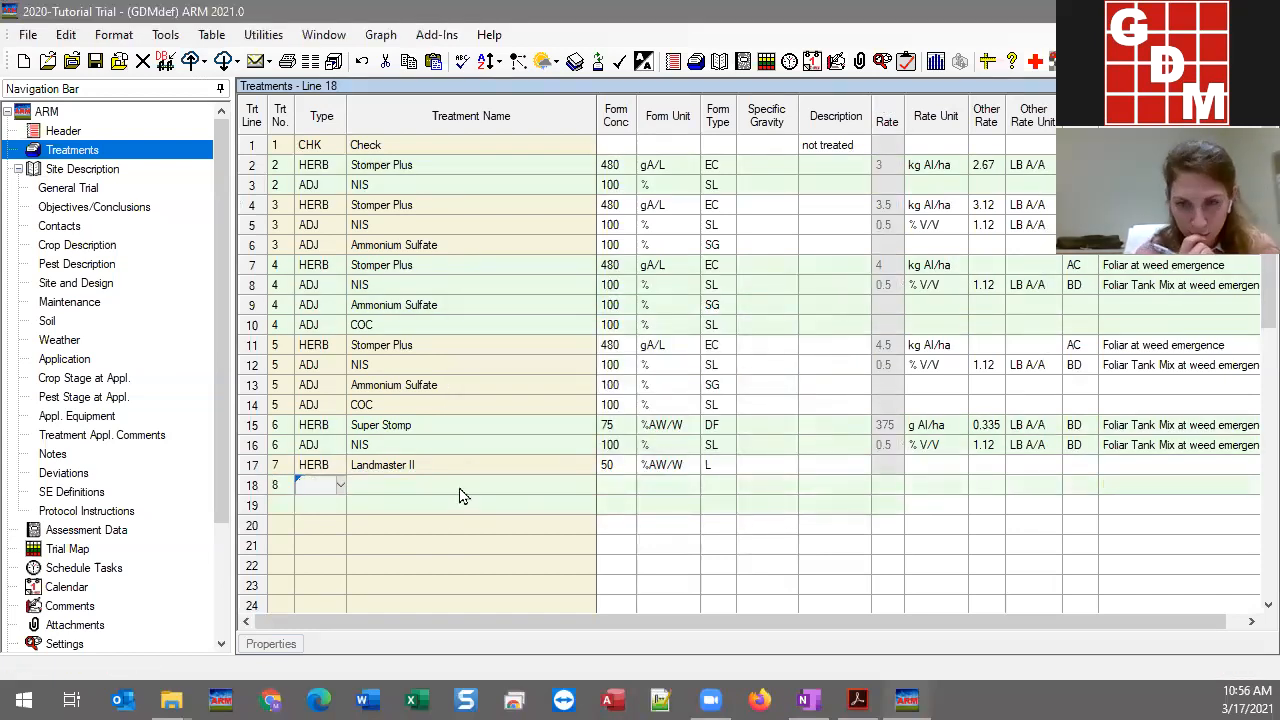
{"action": "key", "text": "F4"}
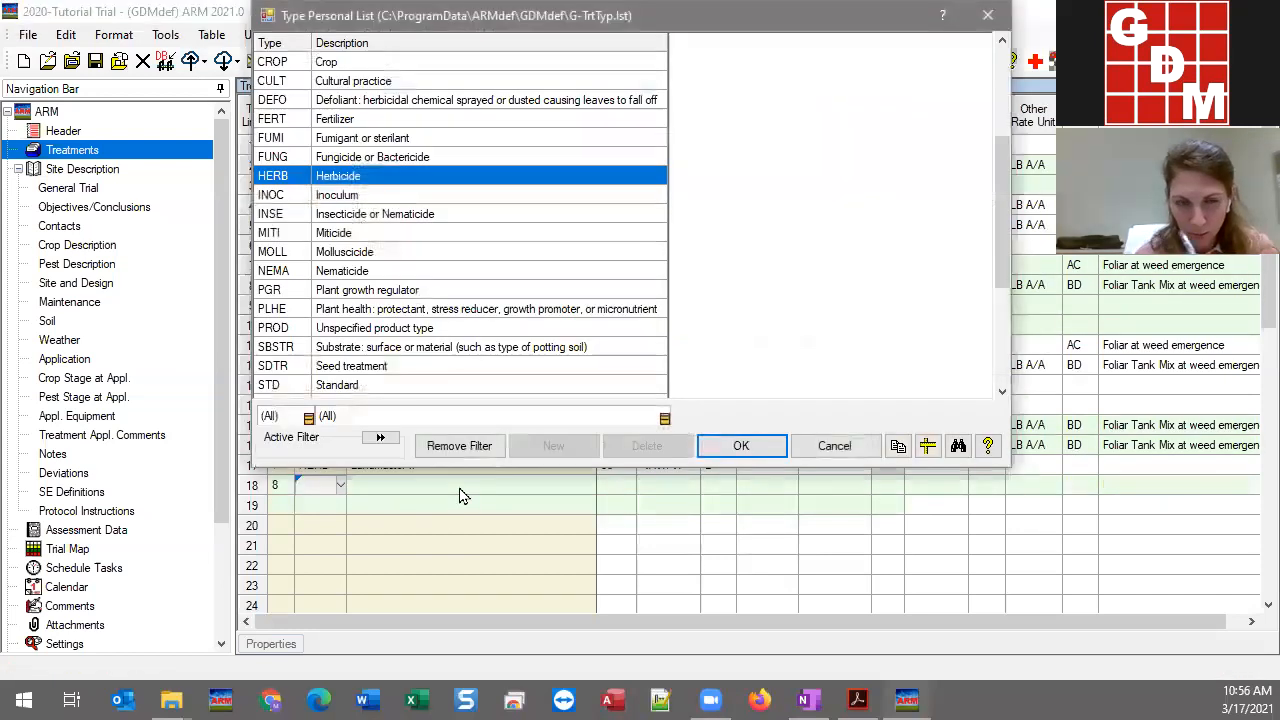
{"action": "left_click", "coordinate": [741, 446]}
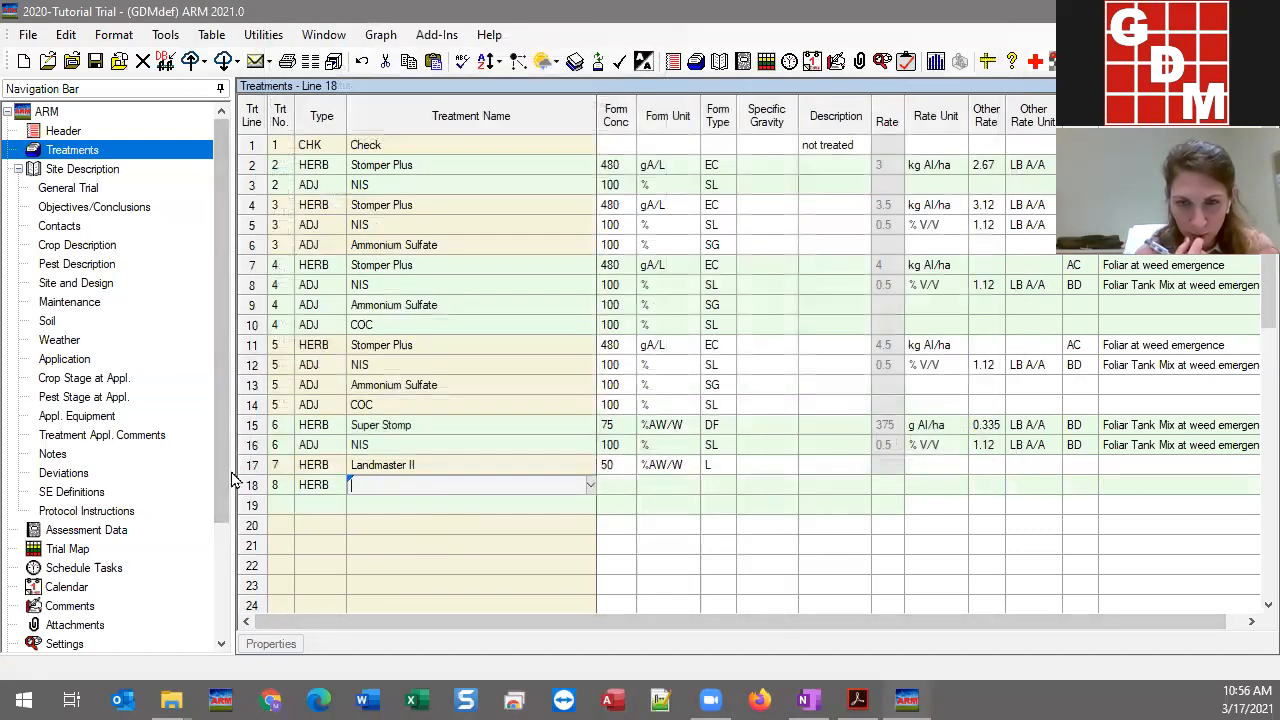
Open the Study Rules and examine the rule ID, editor, field, condition and treatment lines of rule 4
{"action": "scroll", "coordinate": [226, 513], "scroll_direction": "down", "scroll_amount": 2}
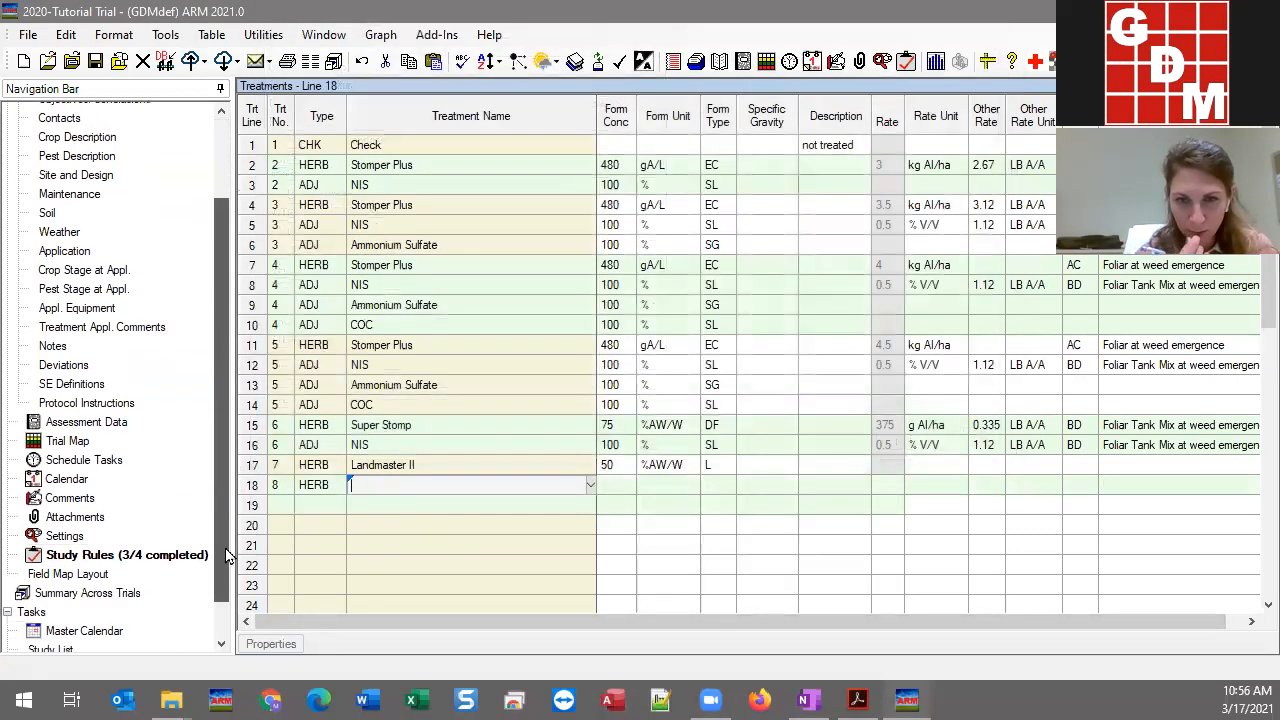
{"action": "left_click", "coordinate": [63, 557]}
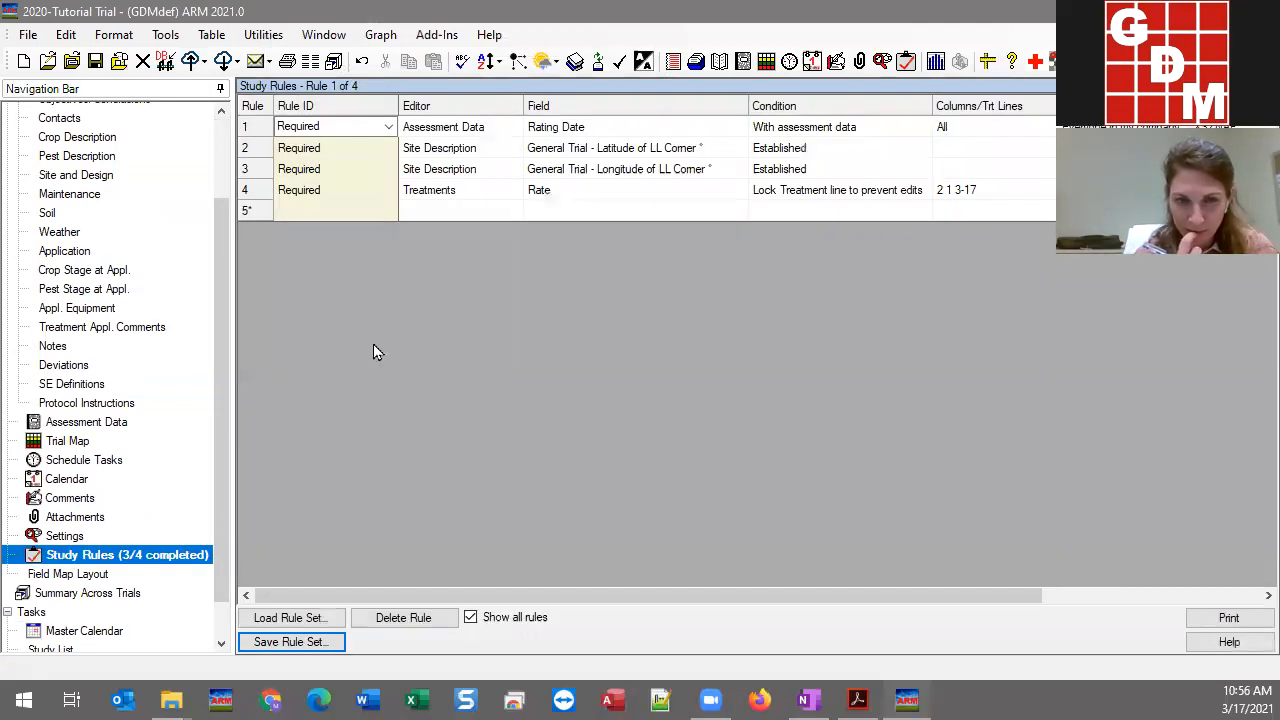
{"action": "left_click", "coordinate": [310, 192]}
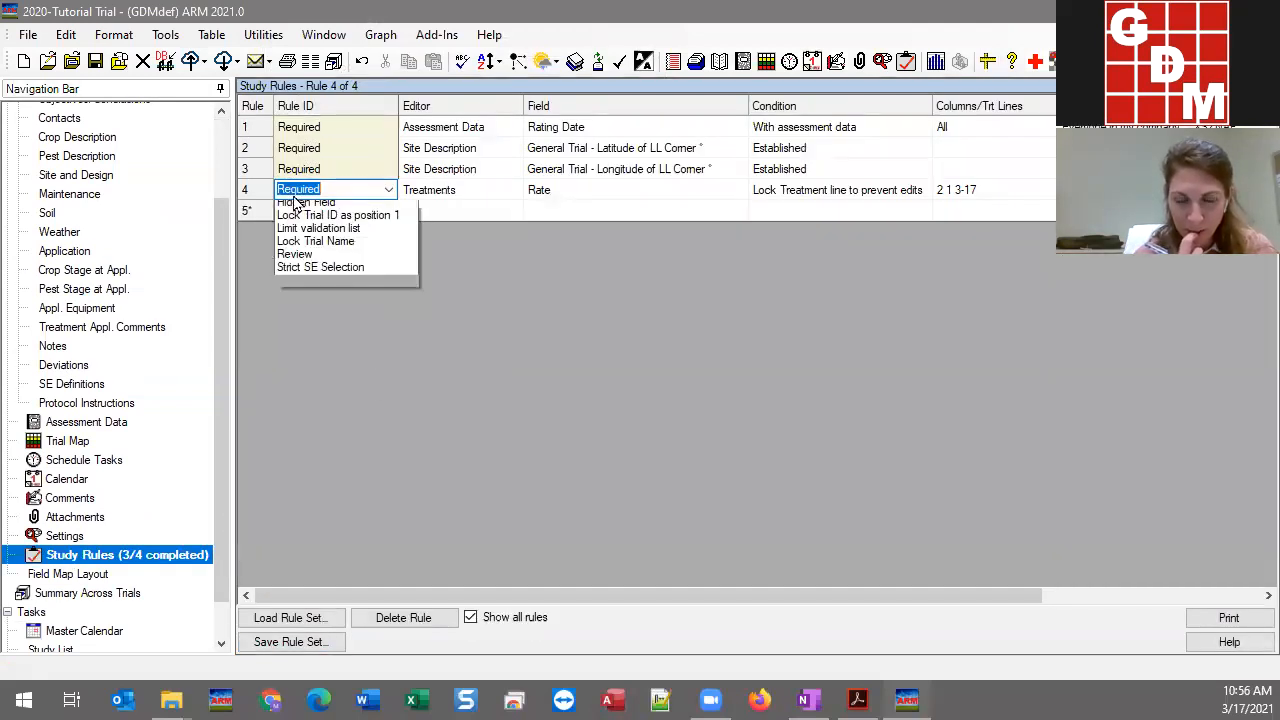
{"action": "left_click", "coordinate": [435, 198]}
{"action": "left_click", "coordinate": [640, 194]}
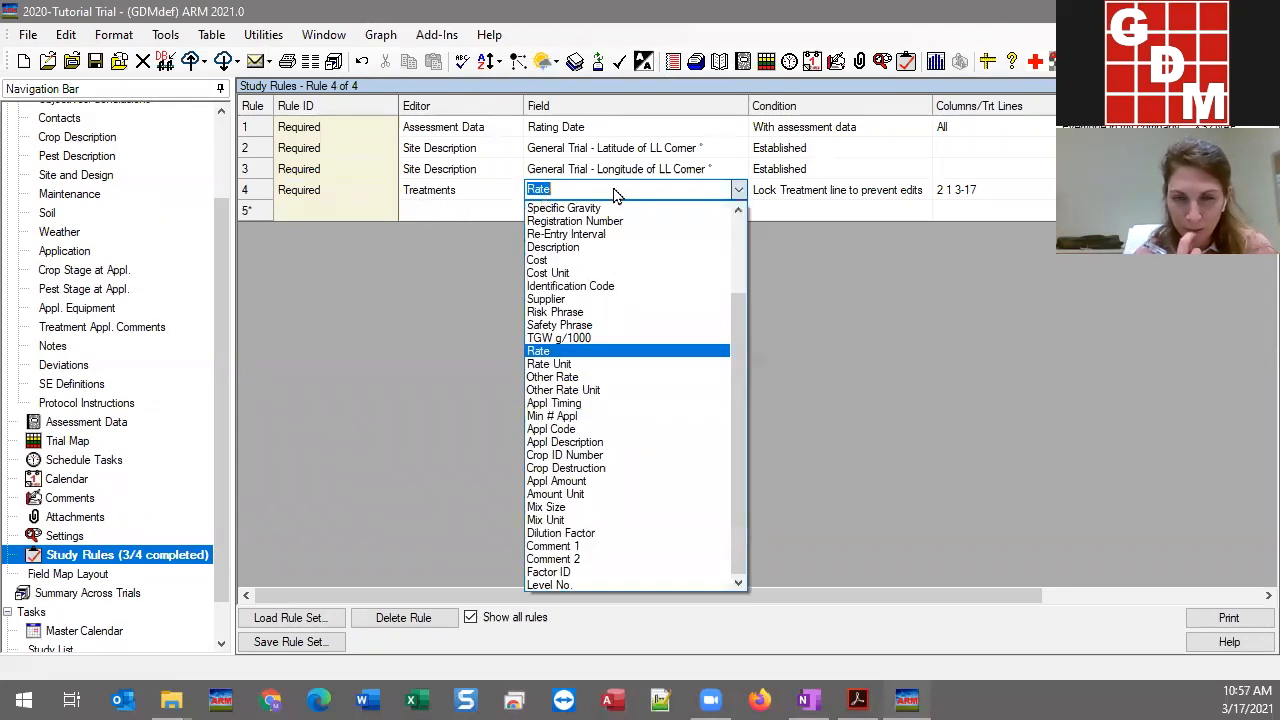
{"action": "left_click", "coordinate": [794, 194]}
{"action": "left_click", "coordinate": [796, 197]}
{"action": "left_click", "coordinate": [796, 197]}
{"action": "left_click", "coordinate": [979, 194]}
{"action": "left_click", "coordinate": [1019, 189]}
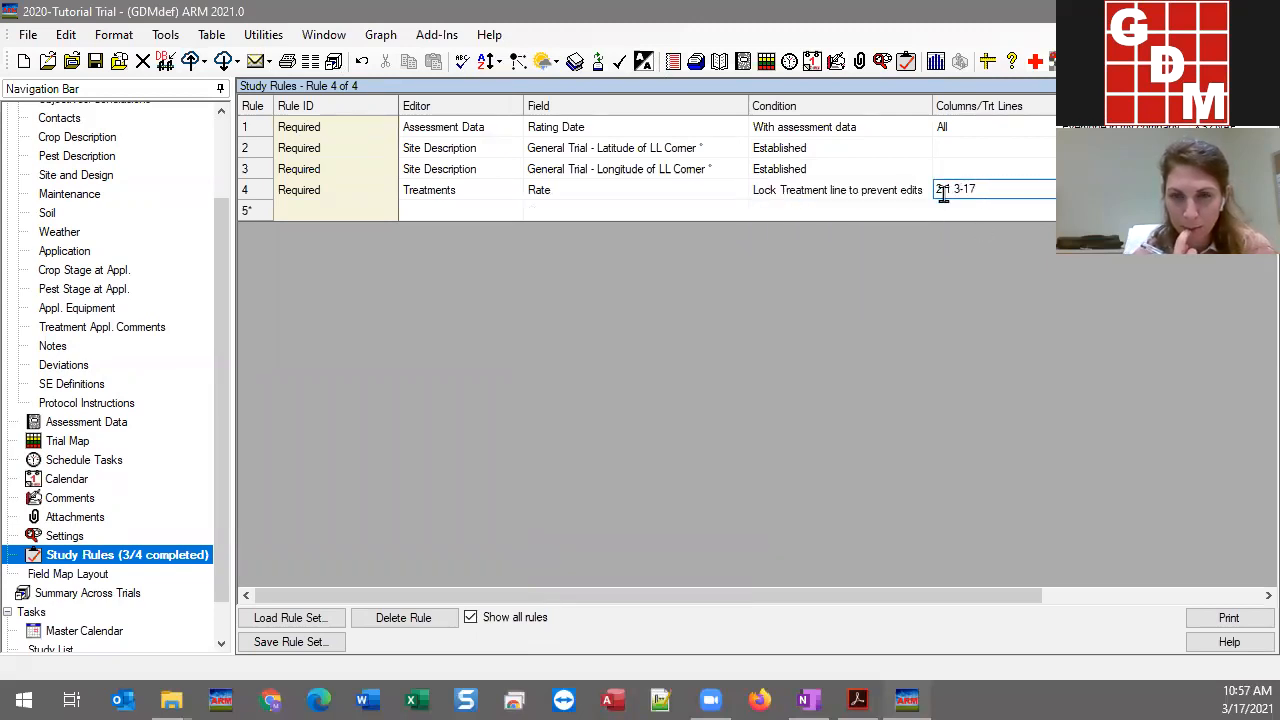
Clear the listed treatment lines of rule 4 so that the Rate lock applies to all lines
{"action": "left_click_drag", "start_coordinate": [943, 190], "coordinate": [924, 192]}
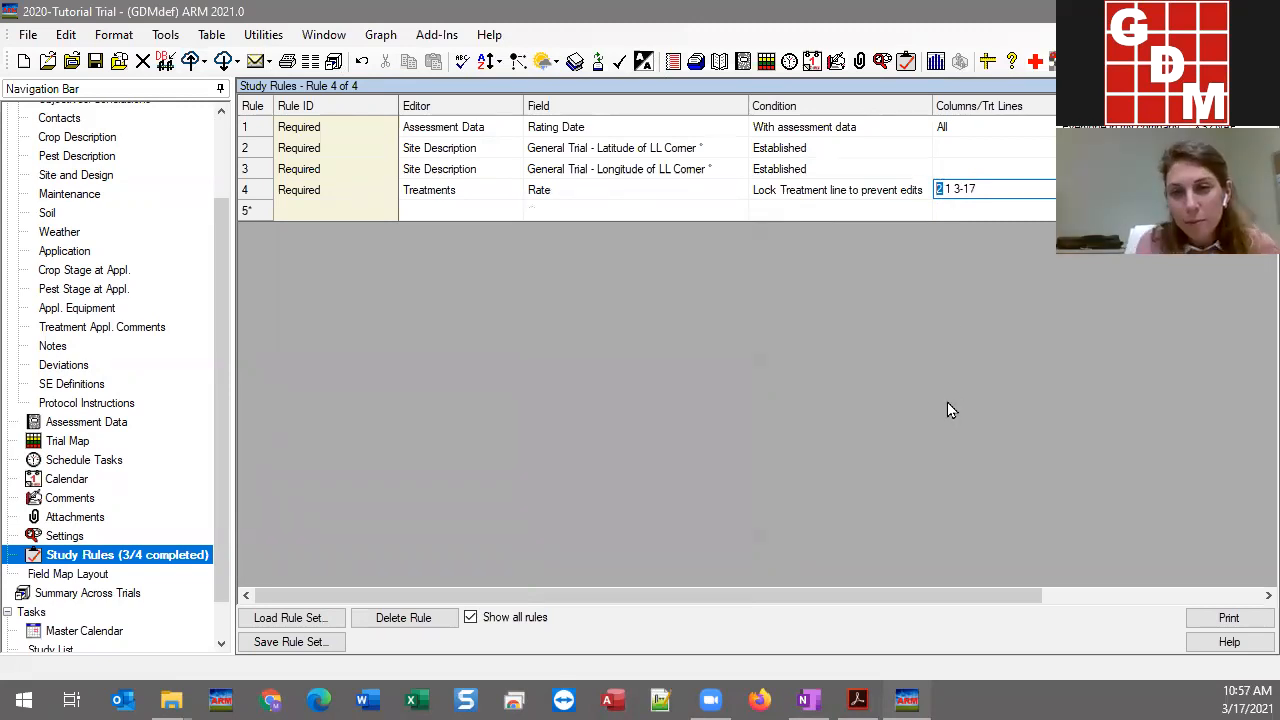
{"action": "left_click", "coordinate": [1006, 189]}
{"action": "key", "text": "BackSpace"}
{"action": "key", "text": "BackSpace"}
{"action": "key", "text": "BackSpace"}
{"action": "key", "text": "BackSpace"}
{"action": "key", "text": "BackSpace"}
{"action": "key", "text": "BackSpace"}
{"action": "key", "text": "BackSpace"}
{"action": "left_click", "coordinate": [850, 192]}
{"action": "left_click", "coordinate": [958, 195]}
{"action": "left_click", "coordinate": [957, 191]}
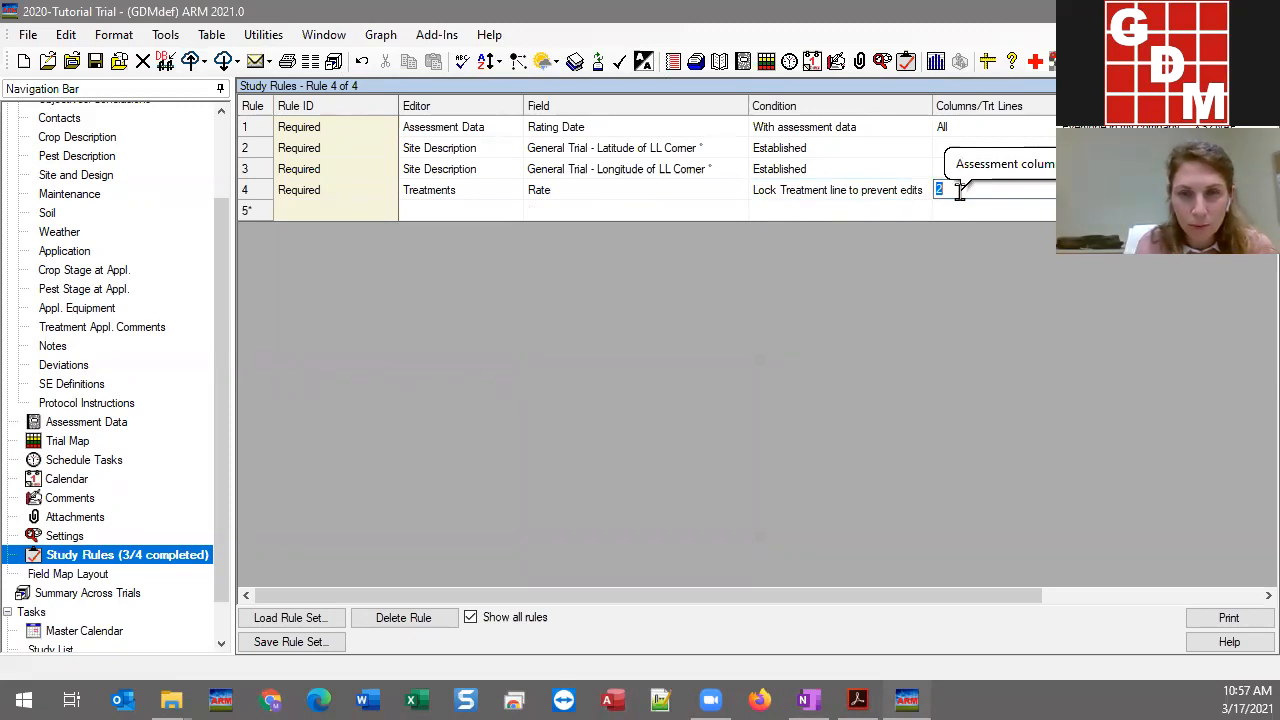
{"action": "key", "text": "BackSpace"}
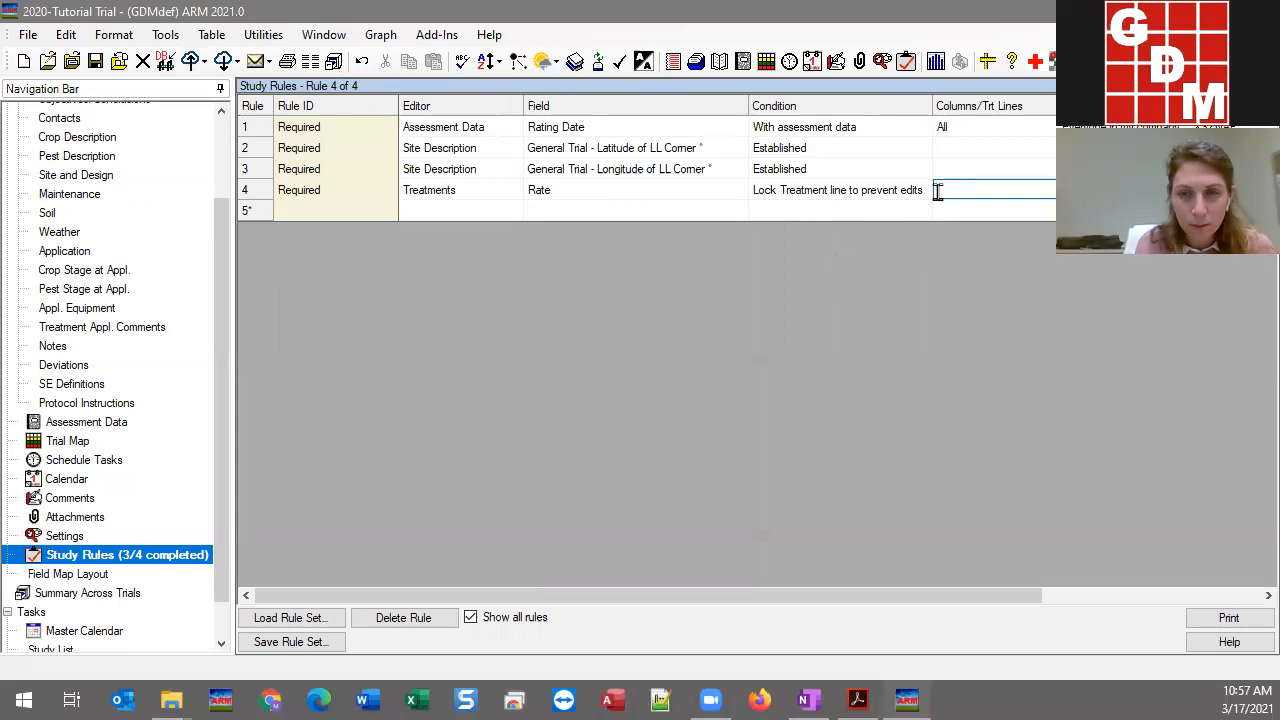
{"action": "left_click", "coordinate": [872, 209]}
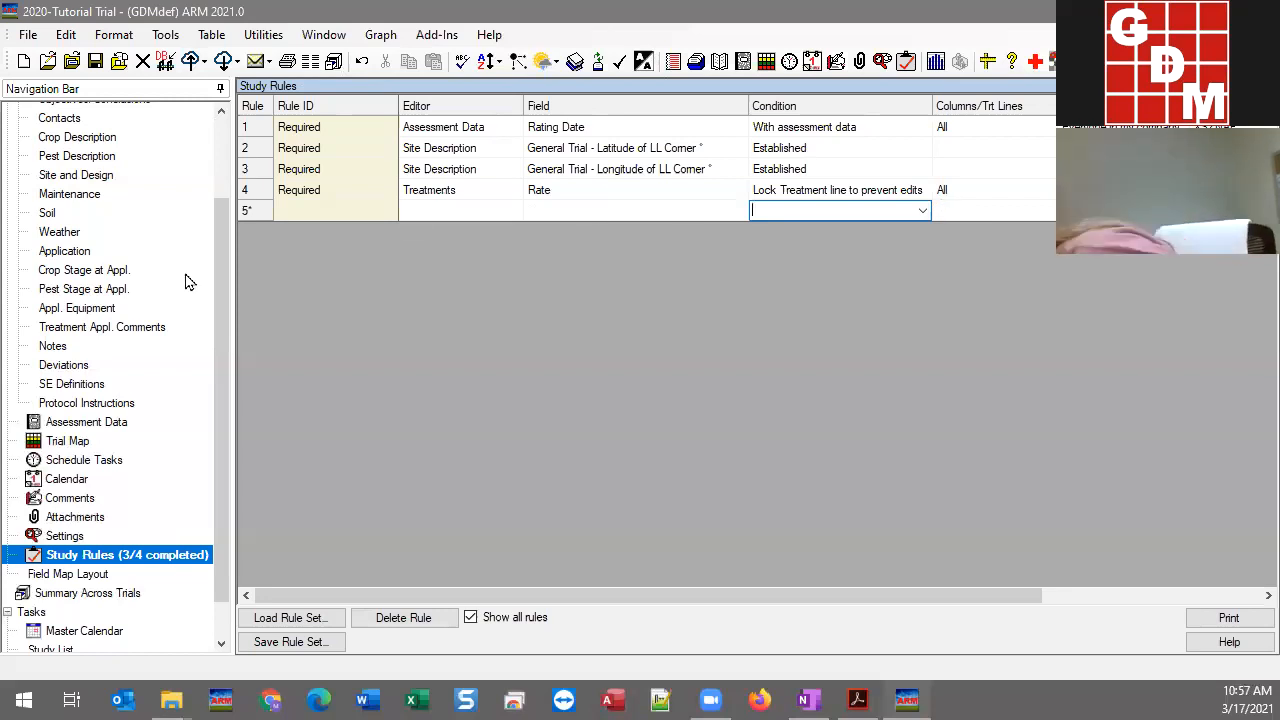
Return to the Treatments editor and check whether the Rate field of line 18 is locked
{"action": "left_click_drag", "start_coordinate": [223, 363], "coordinate": [201, 150]}
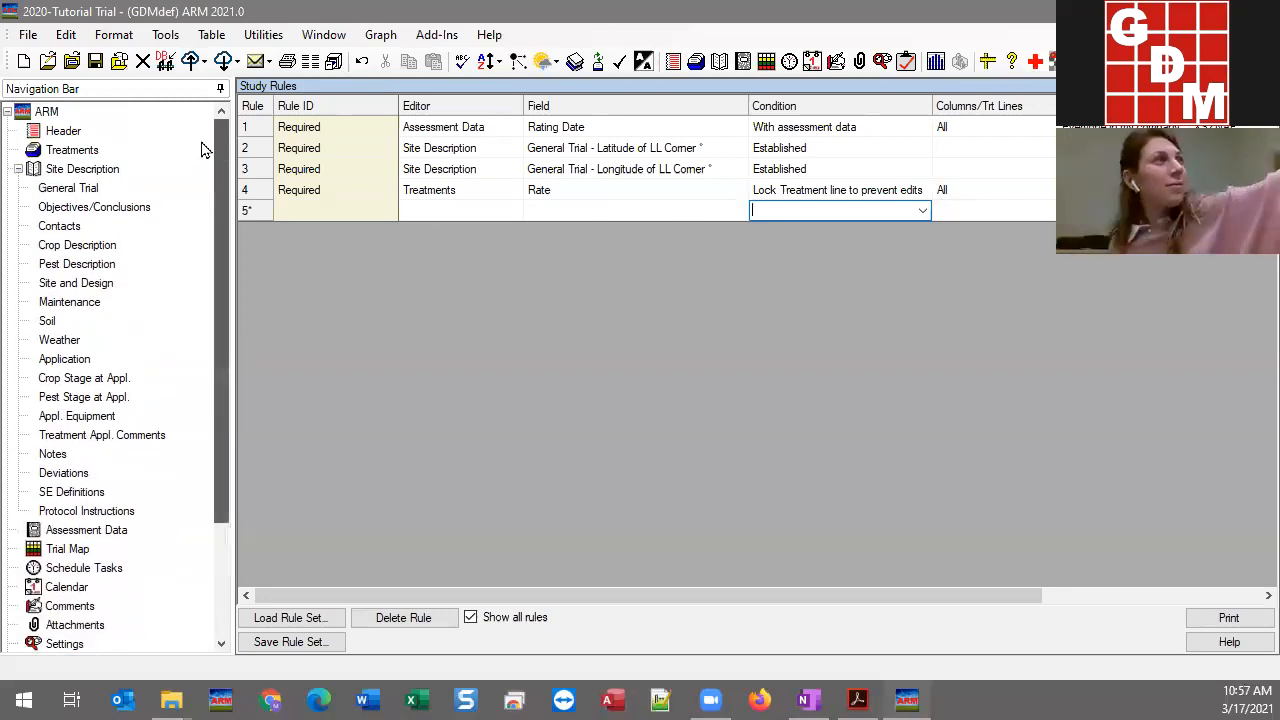
{"action": "left_click", "coordinate": [100, 150]}
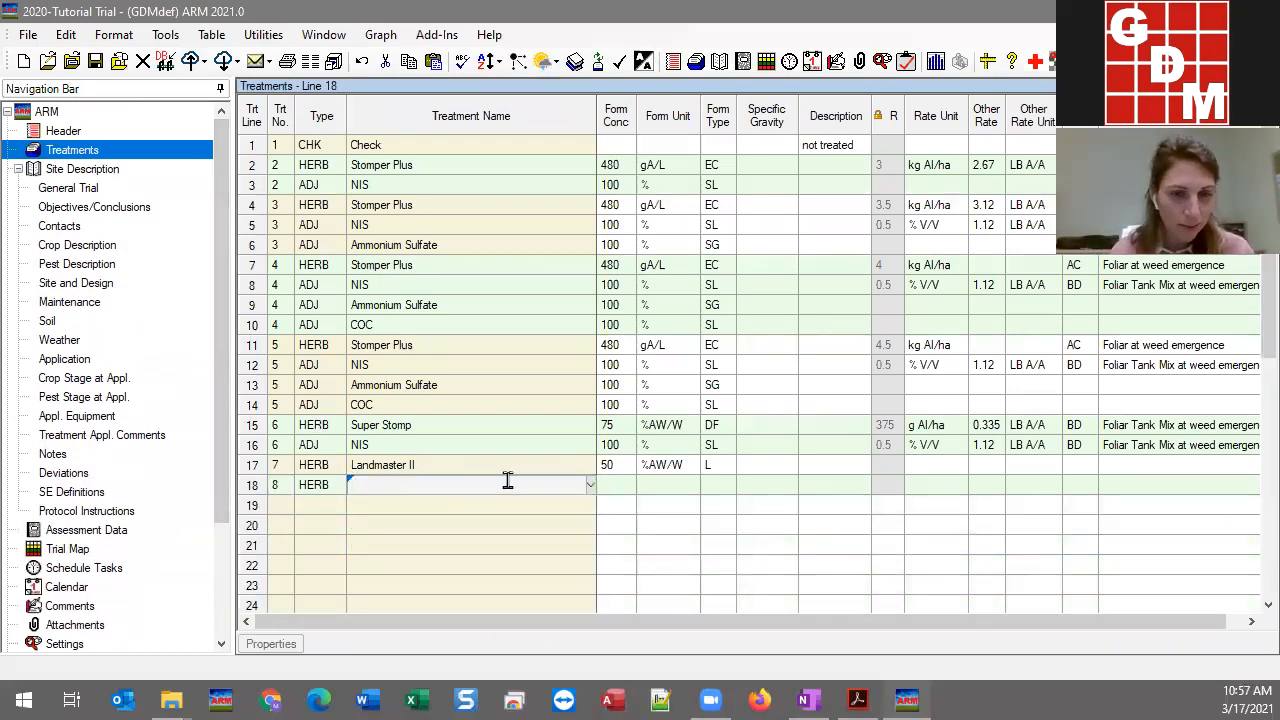
{"action": "left_click", "coordinate": [888, 488]}
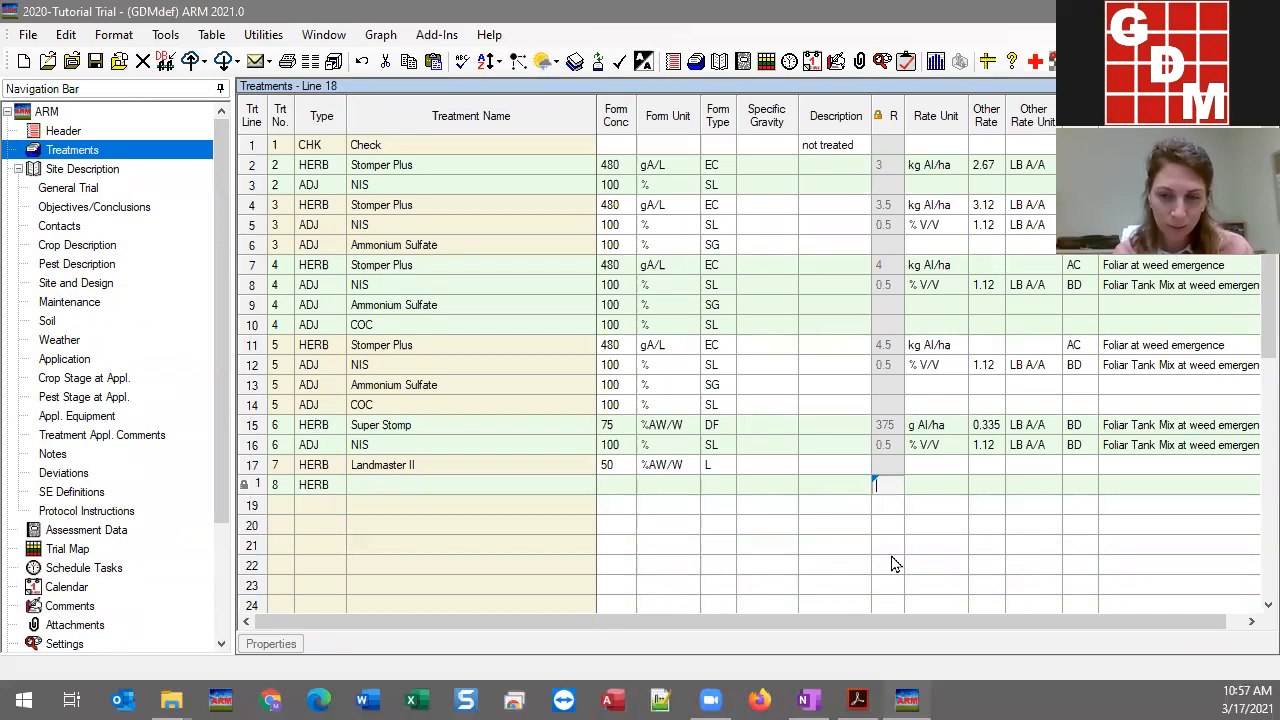
Open the Study Rules and change the rule ID of rule 4 to Recommended
{"action": "scroll", "coordinate": [140, 519], "scroll_direction": "down", "scroll_amount": 3}
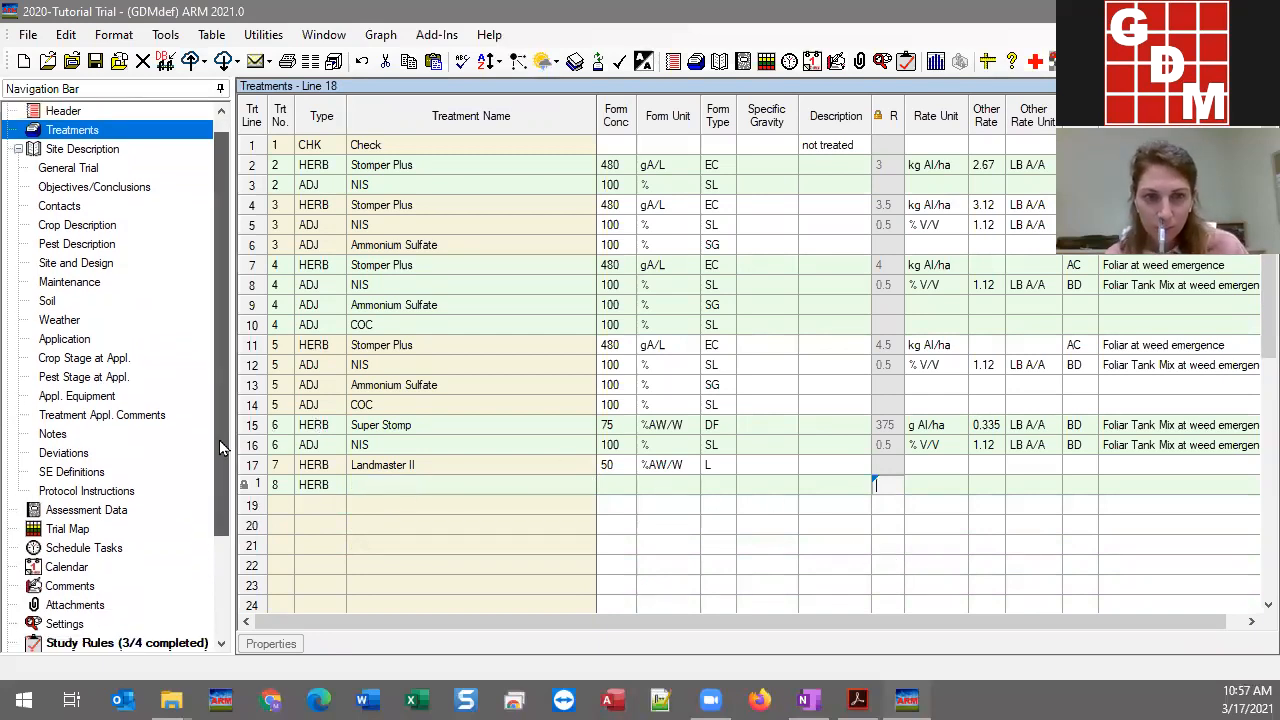
{"action": "left_click", "coordinate": [88, 524]}
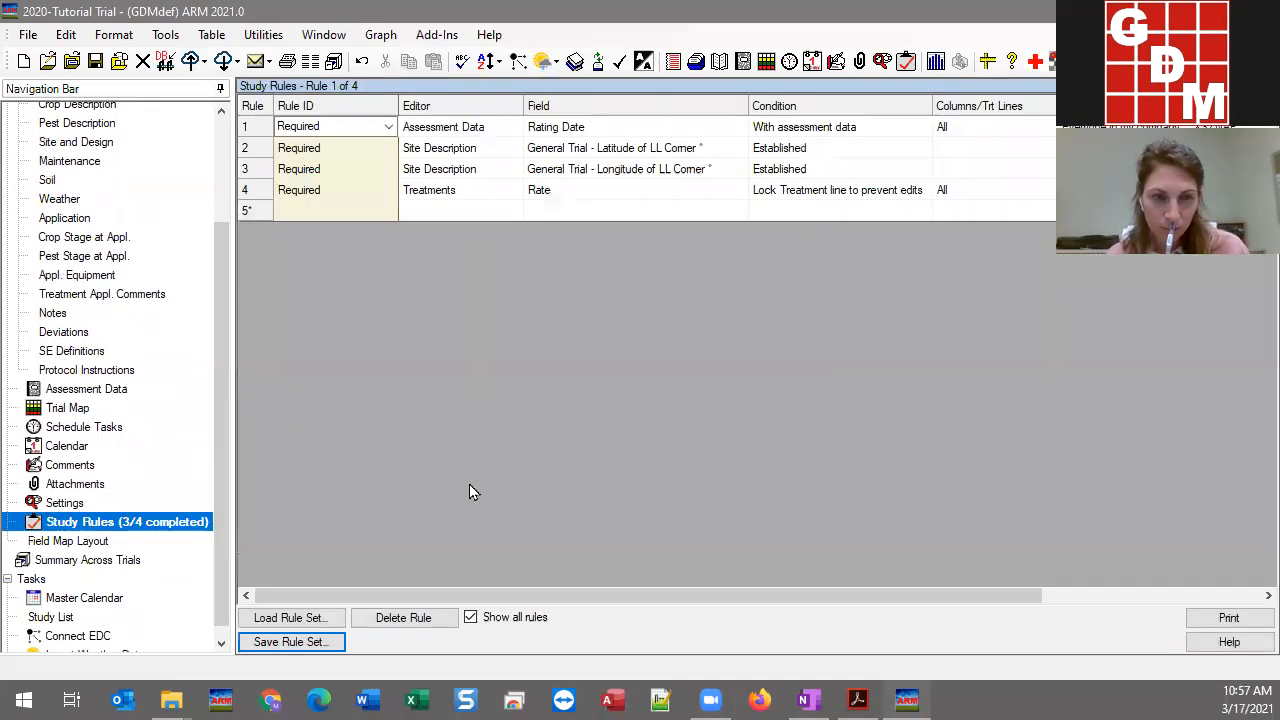
{"action": "left_click", "coordinate": [323, 190]}
{"action": "left_click", "coordinate": [337, 192]}
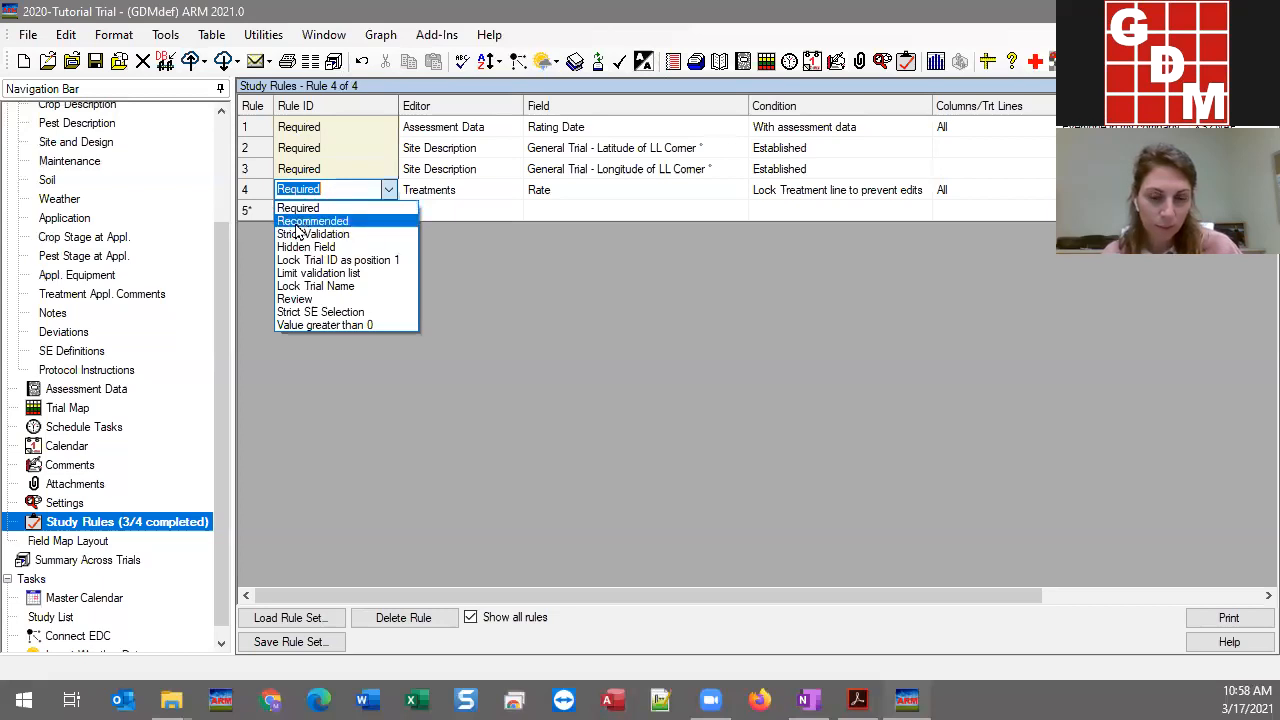
{"action": "left_click", "coordinate": [296, 222]}
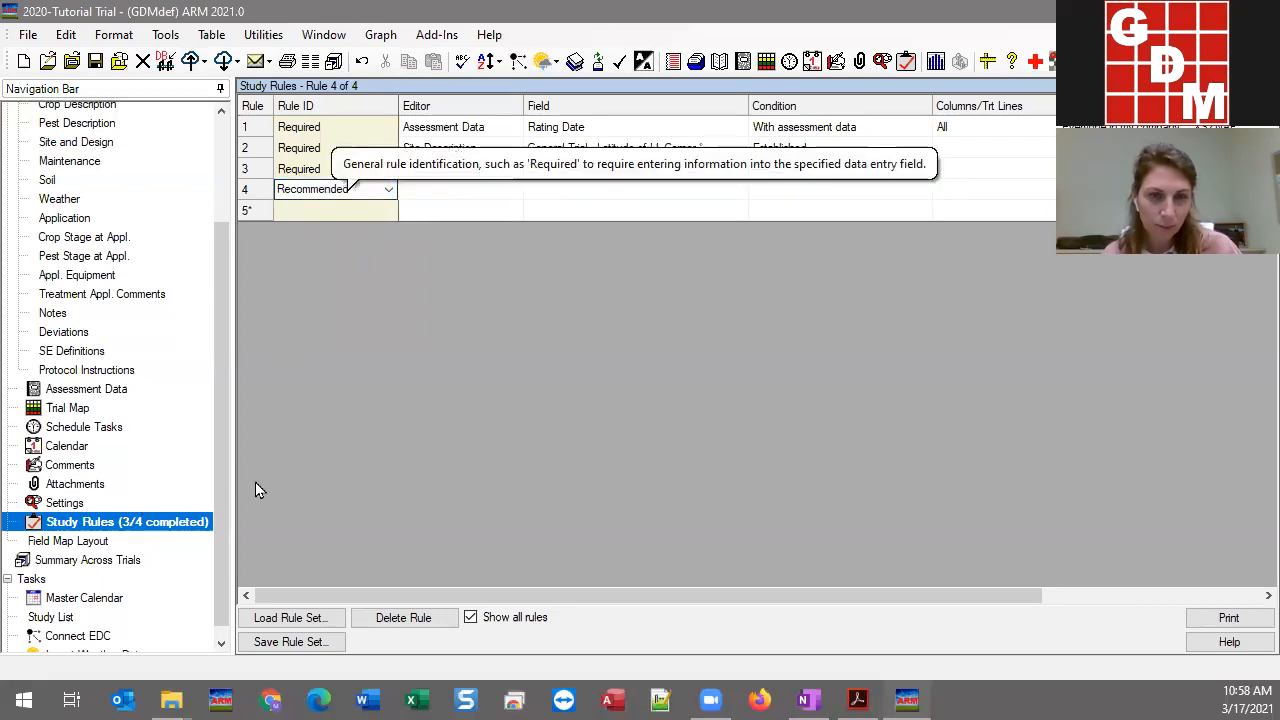
Return to the Treatments editor and add a Recommended rule to the Rate field that locks the treatment lines to prevent edits
{"action": "left_click_drag", "start_coordinate": [223, 489], "coordinate": [88, 155]}
{"action": "left_click", "coordinate": [72, 150]}
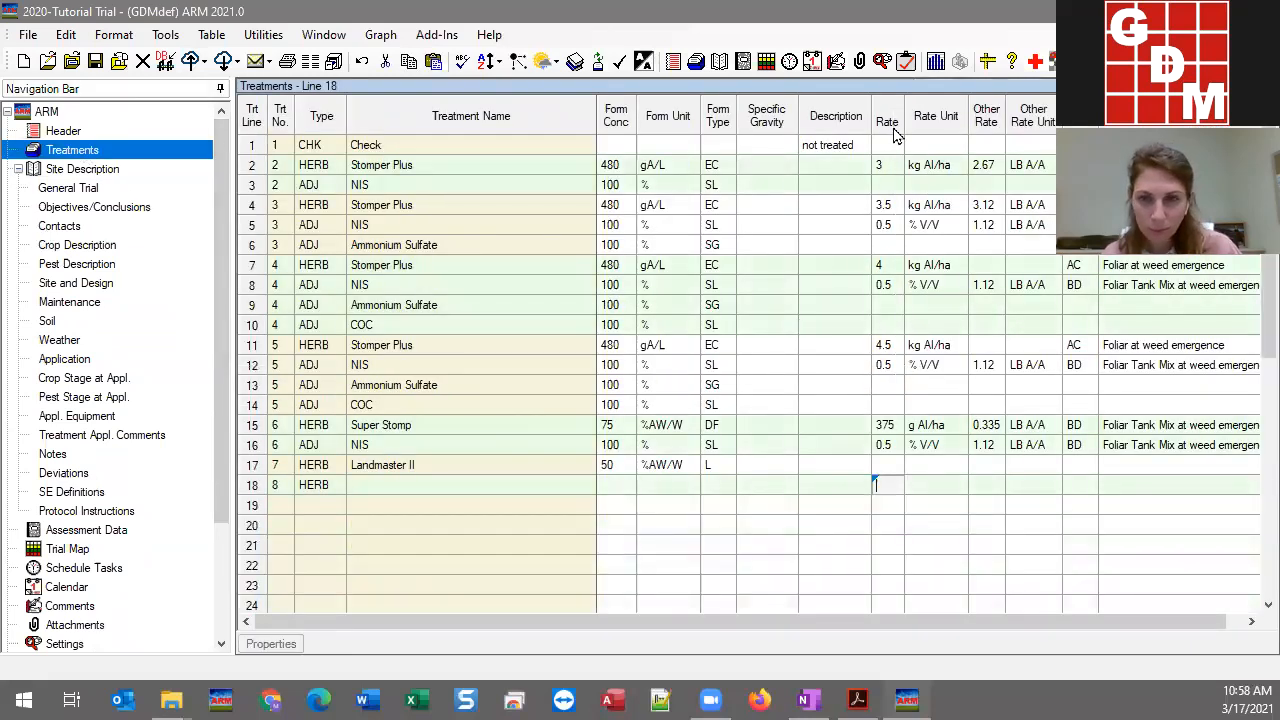
{"action": "left_click", "coordinate": [888, 124]}
{"action": "right_click", "coordinate": [895, 130]}
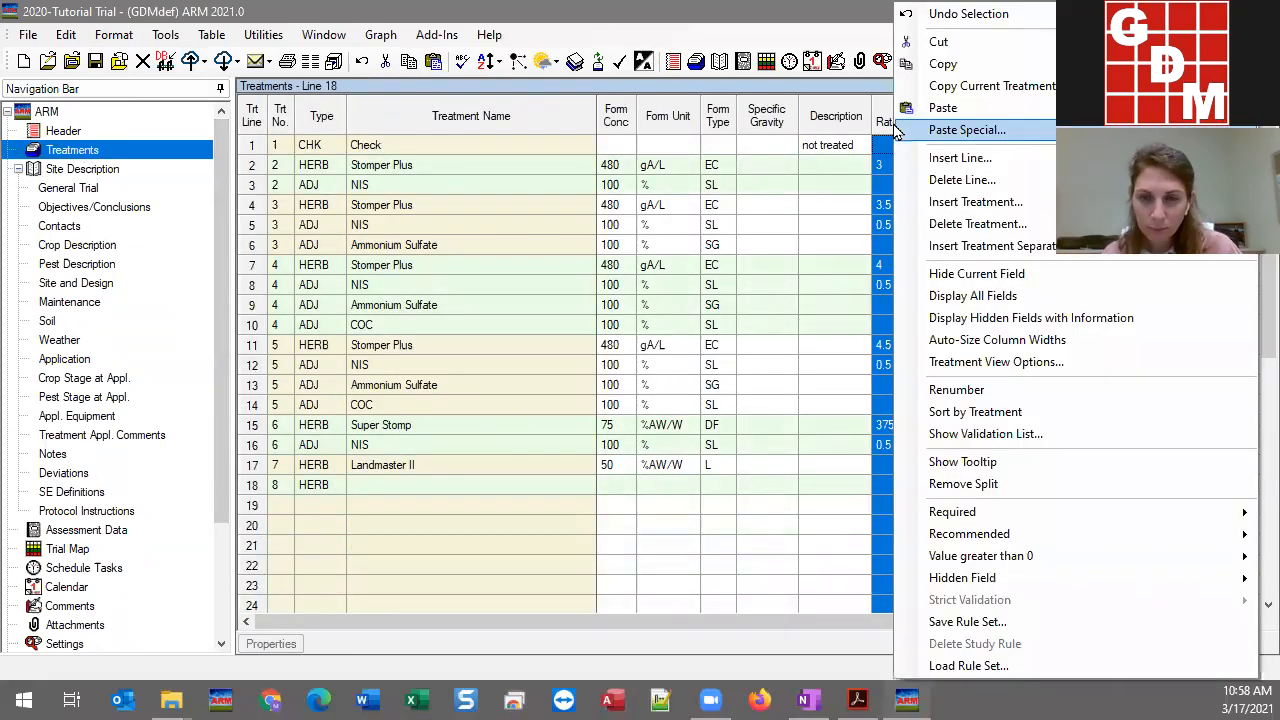
{"action": "mouse_move", "coordinate": [977, 546]}
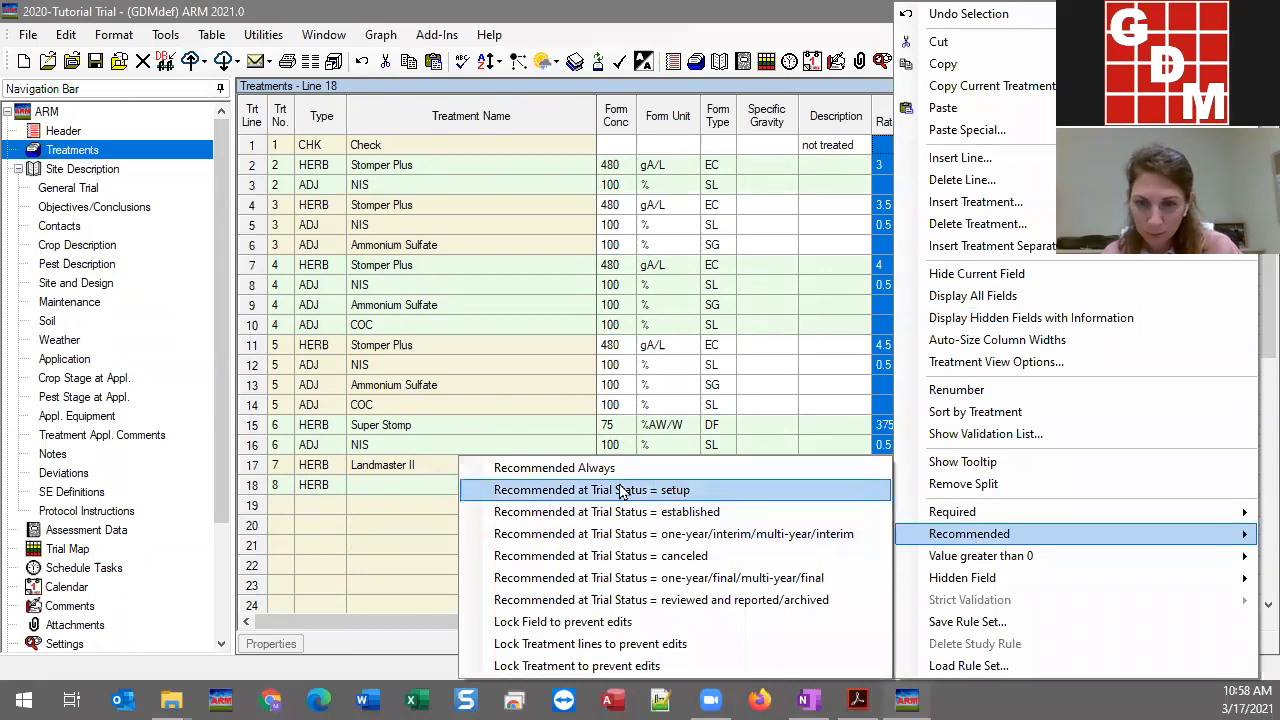
{"action": "left_click", "coordinate": [571, 622]}
{"action": "left_click", "coordinate": [770, 506]}
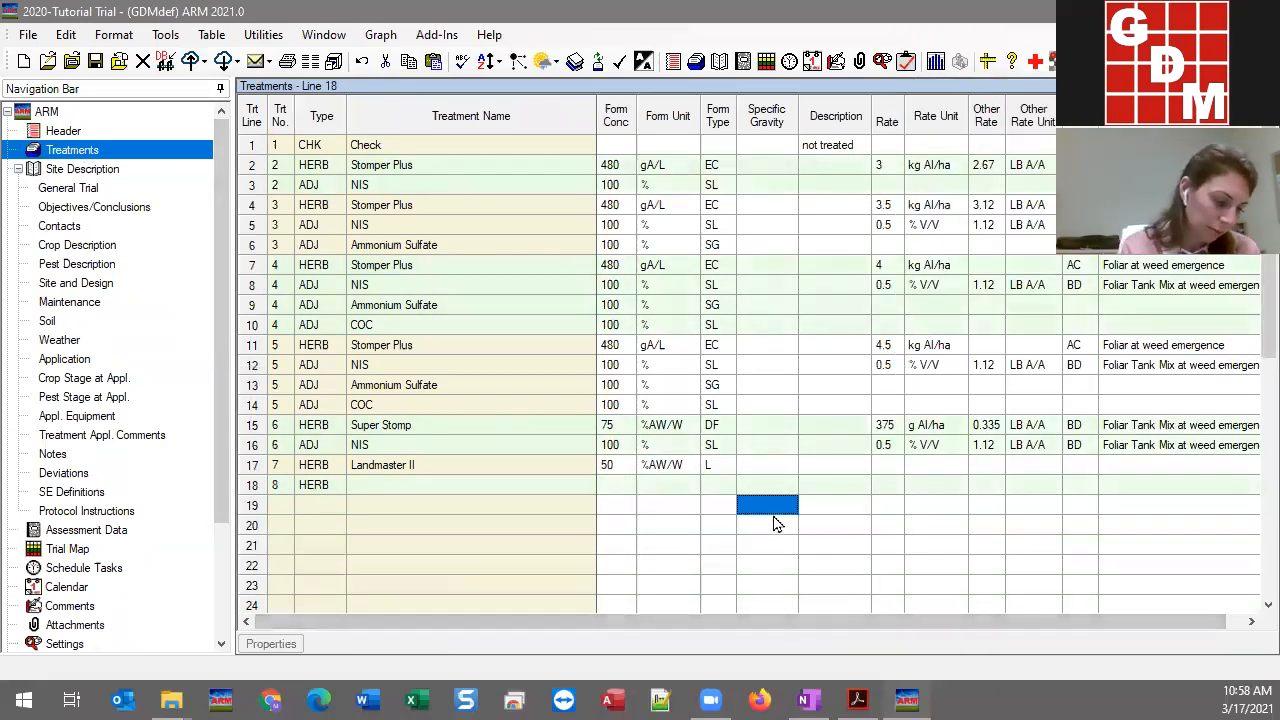
{"action": "left_click", "coordinate": [866, 506]}
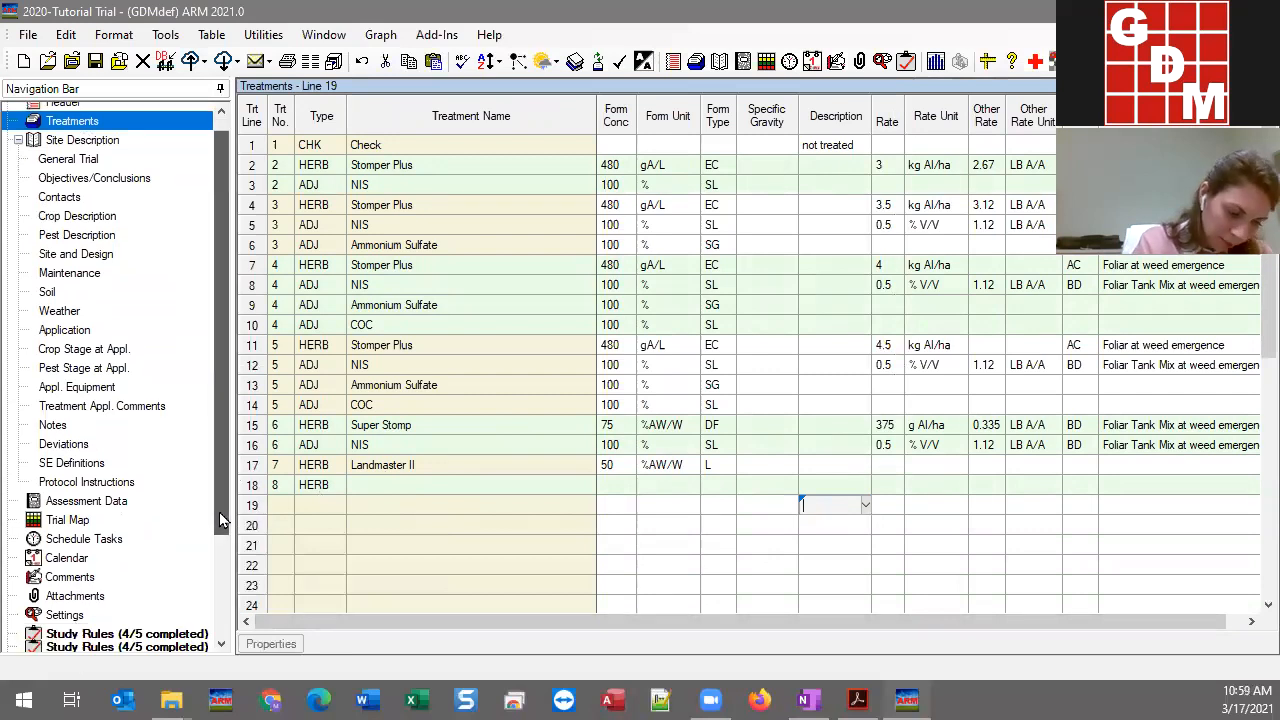
Examine the Recommended Rate rule in the Study Rules, then return to the Treatments editor
{"action": "scroll", "coordinate": [229, 477], "scroll_direction": "down", "scroll_amount": 1}
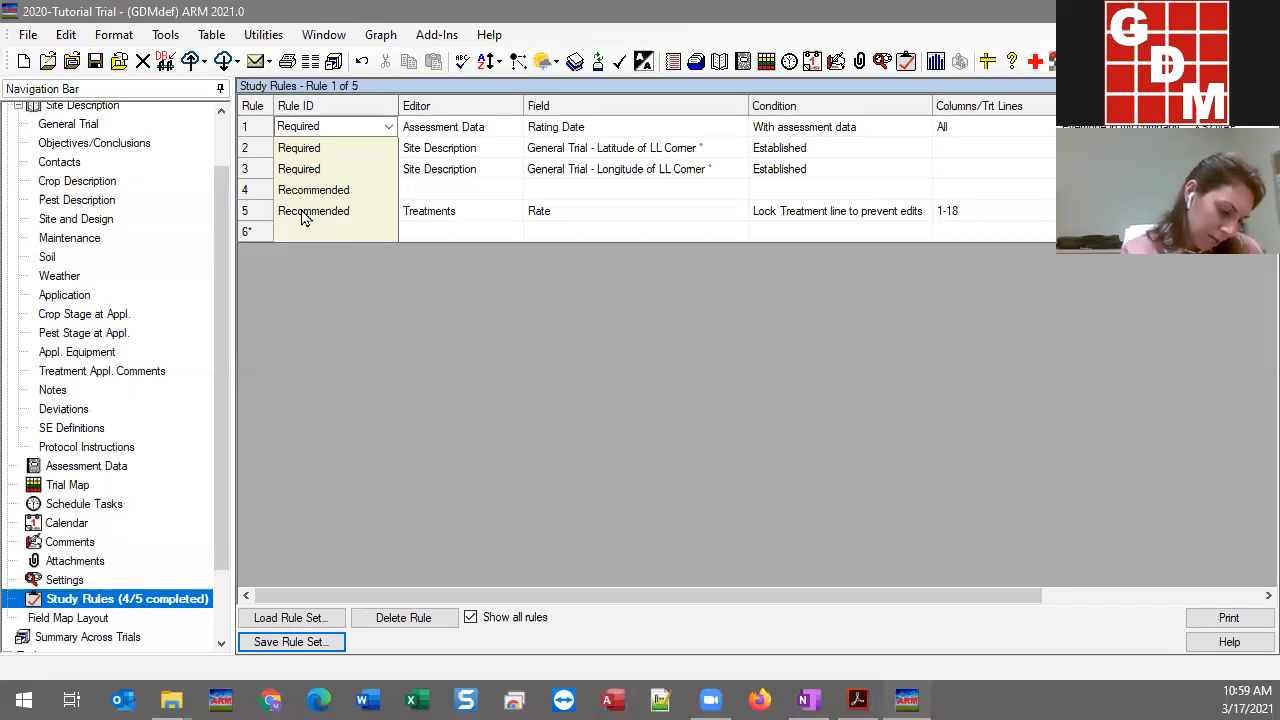
{"action": "scroll", "coordinate": [230, 415], "scroll_direction": "up", "scroll_amount": 1}
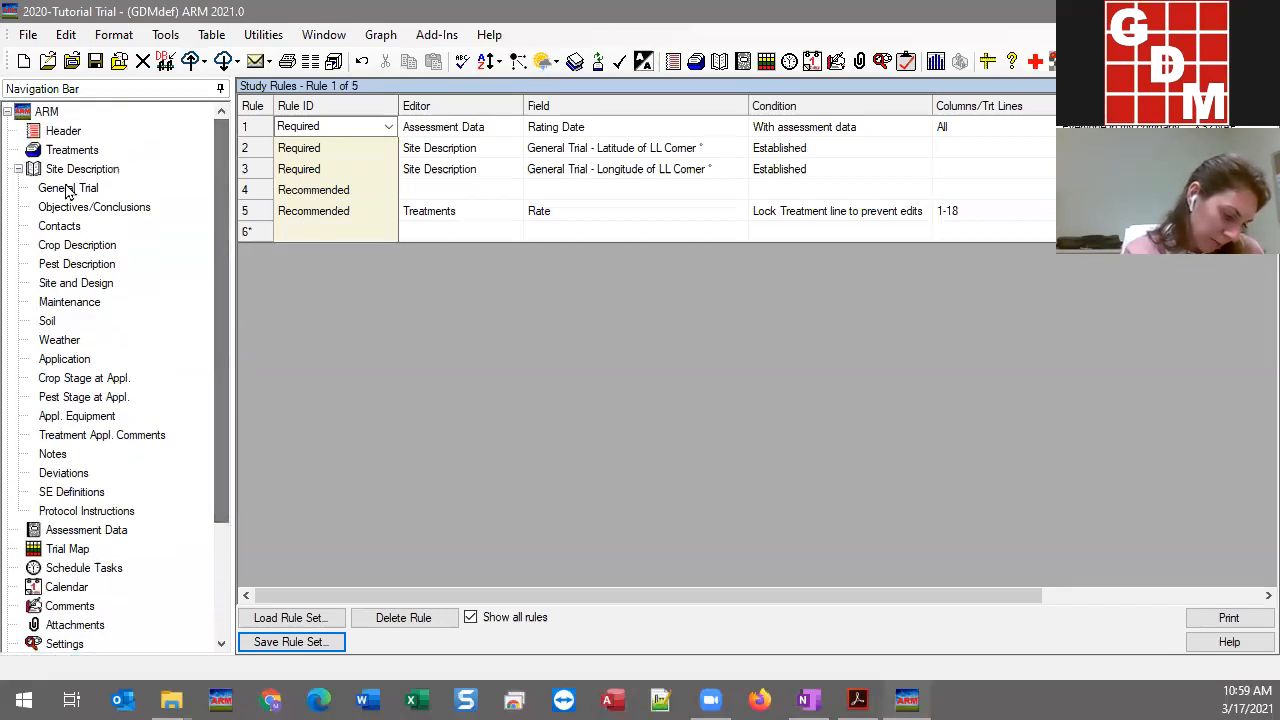
{"action": "left_click", "coordinate": [64, 152]}
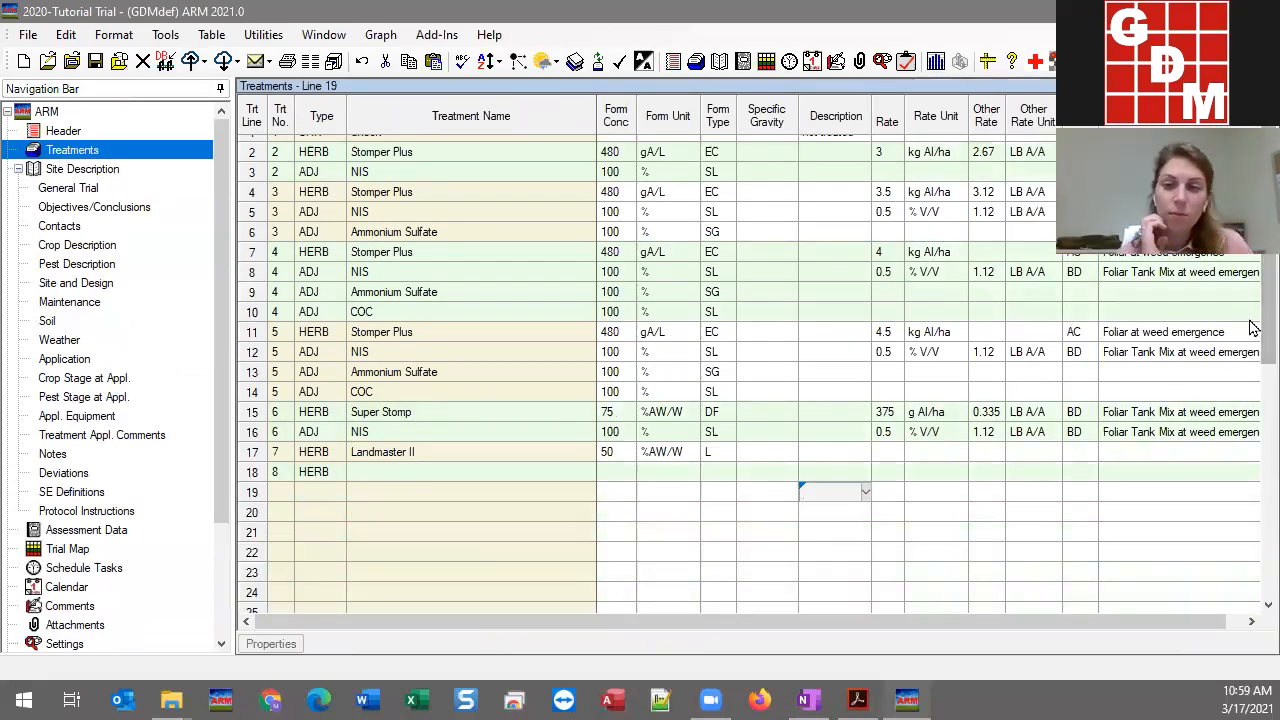
{"action": "scroll", "coordinate": [1253, 307], "scroll_direction": "up", "scroll_amount": 1}
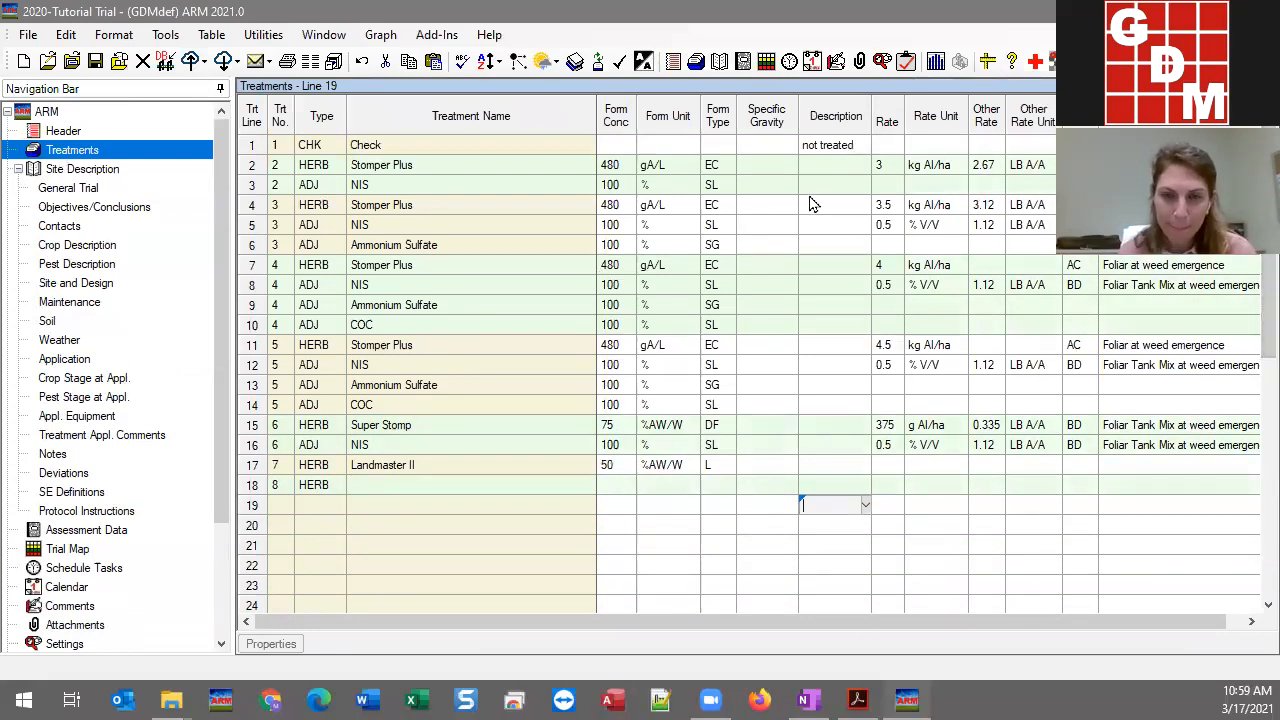
Enter "confidental" as the Description of treatment line 2
{"action": "left_click", "coordinate": [828, 150]}
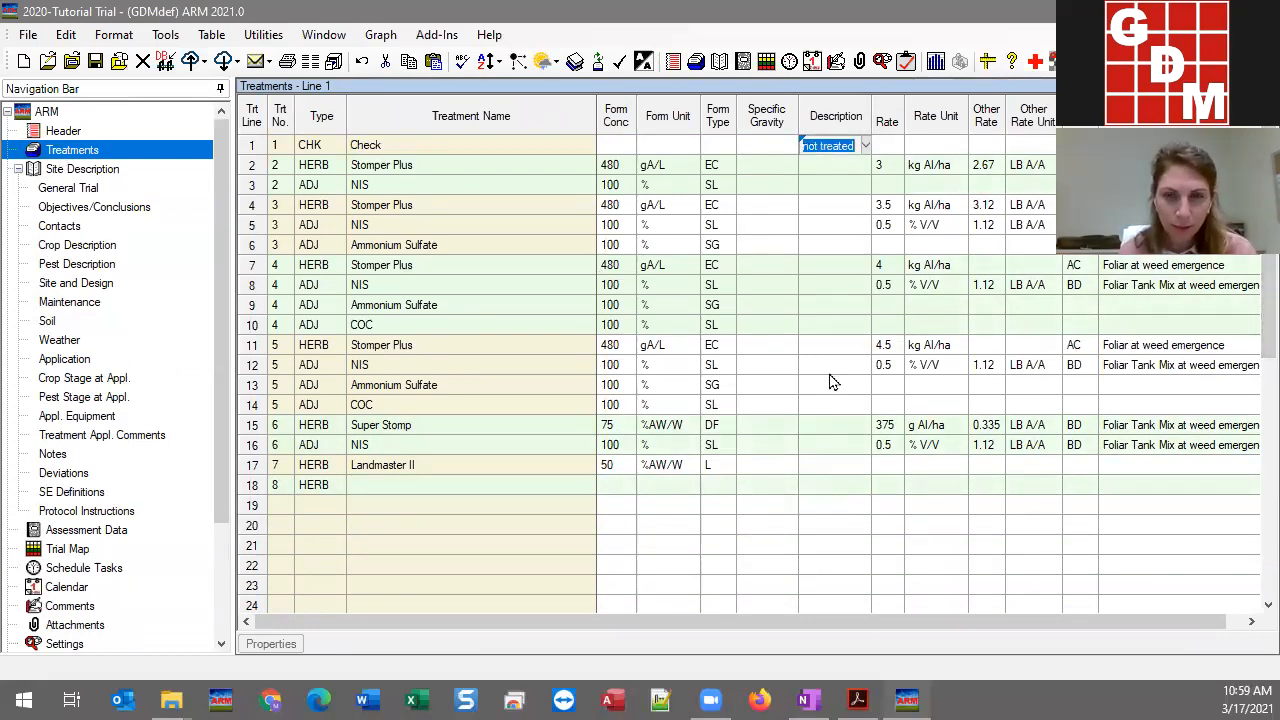
{"action": "left_click", "coordinate": [818, 164]}
{"action": "type", "text": "confident"}
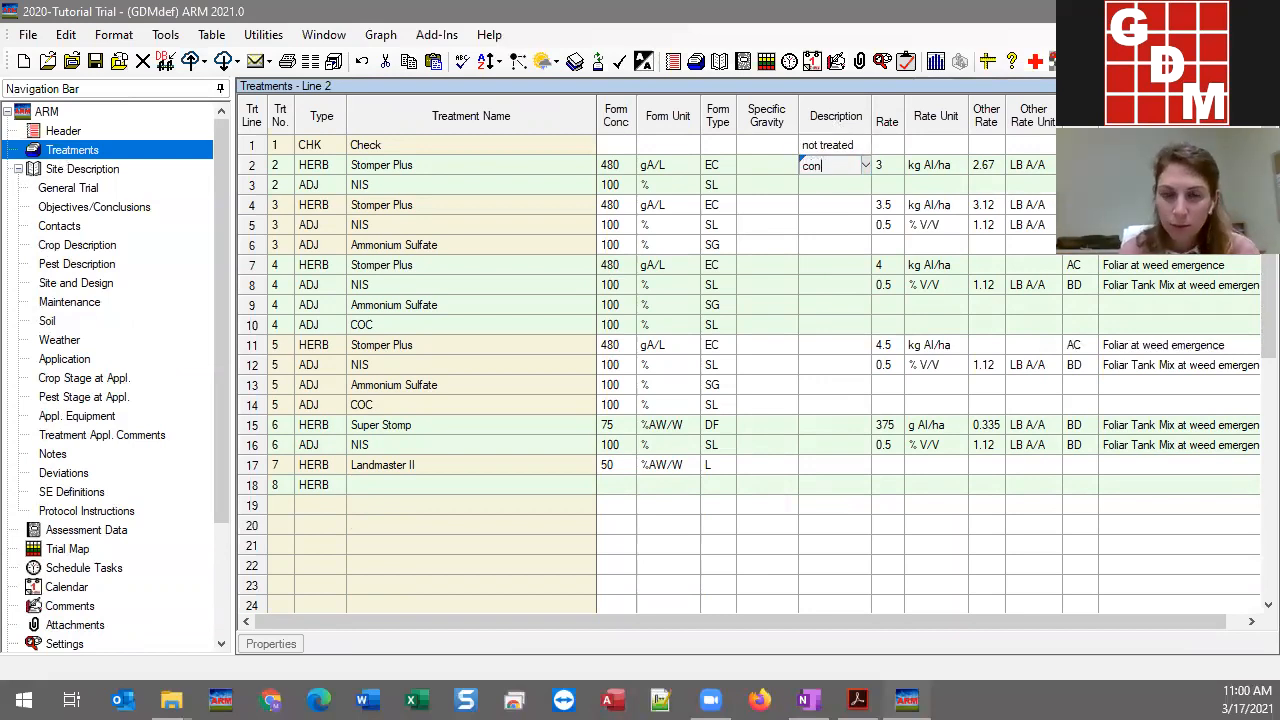
{"action": "key", "text": "Tab"}
{"action": "left_click", "coordinate": [852, 172]}
{"action": "left_click", "coordinate": [854, 172]}
{"action": "type", "text": "al"}
{"action": "key", "text": "Tab"}
{"action": "left_click", "coordinate": [836, 186]}
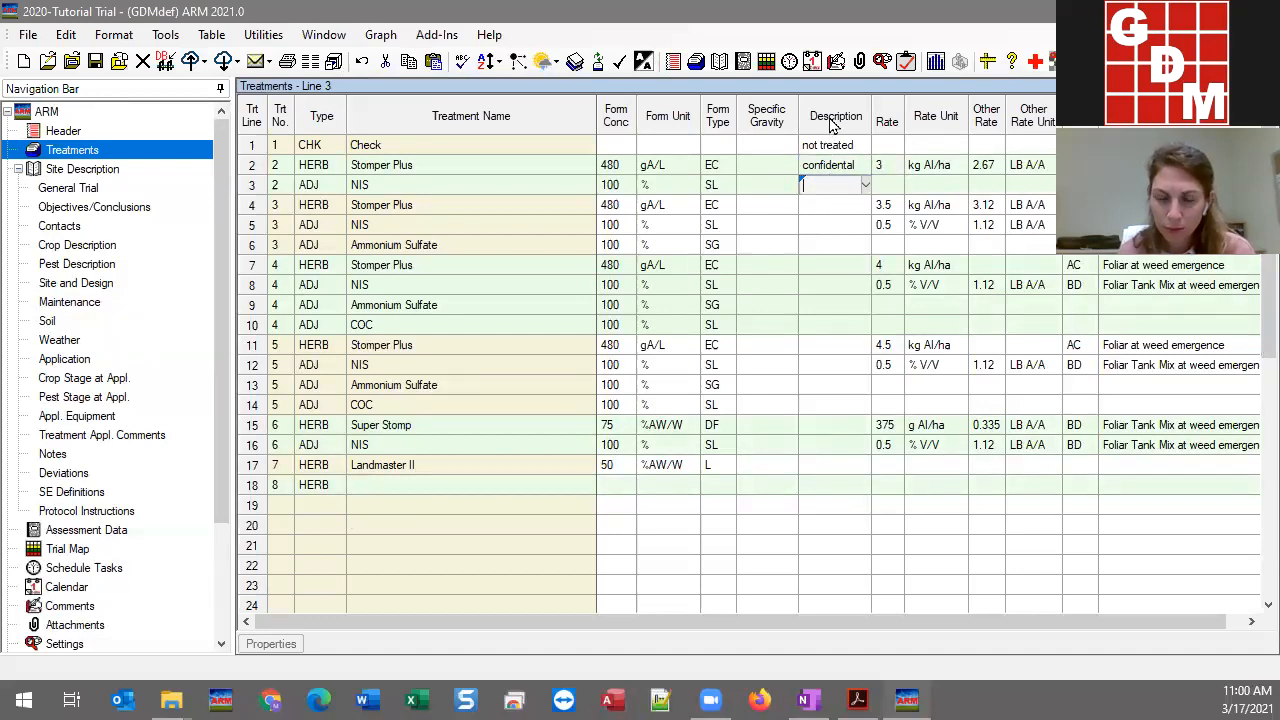
Add a Hidden Field rule to the whole Description field with the condition "If not in my company"
{"action": "left_click", "coordinate": [830, 130]}
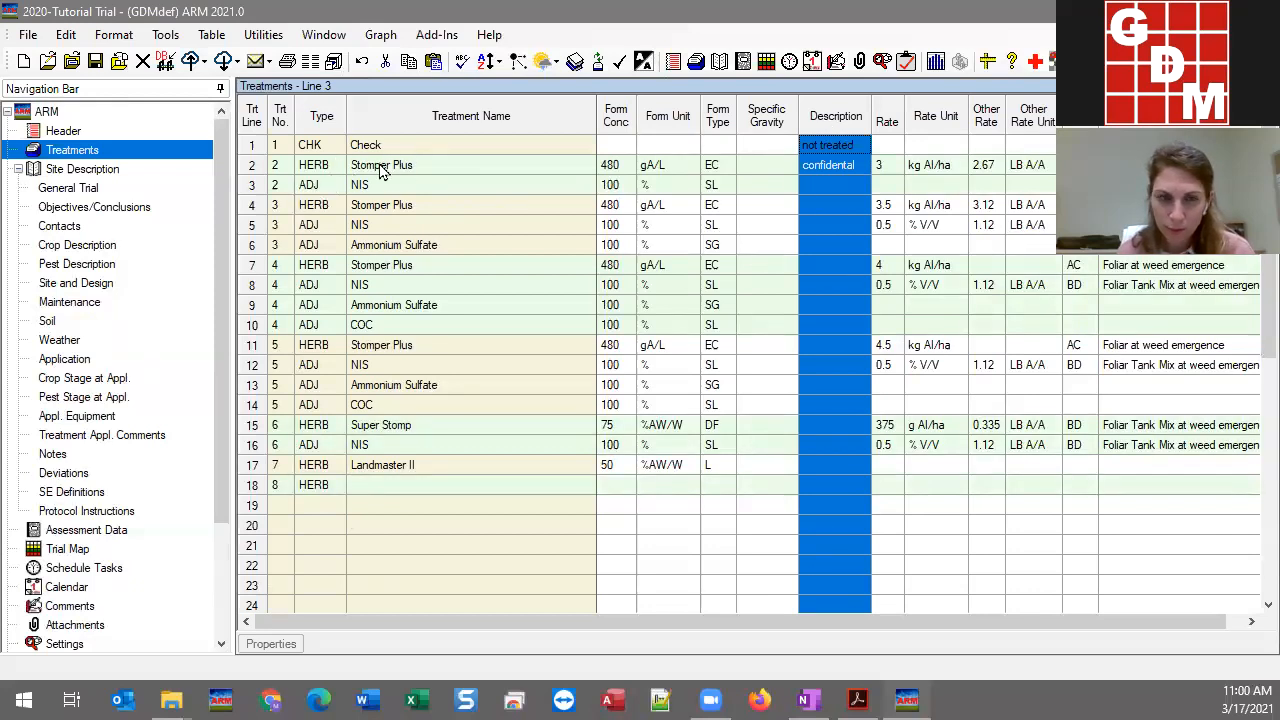
{"action": "left_click", "coordinate": [838, 167]}
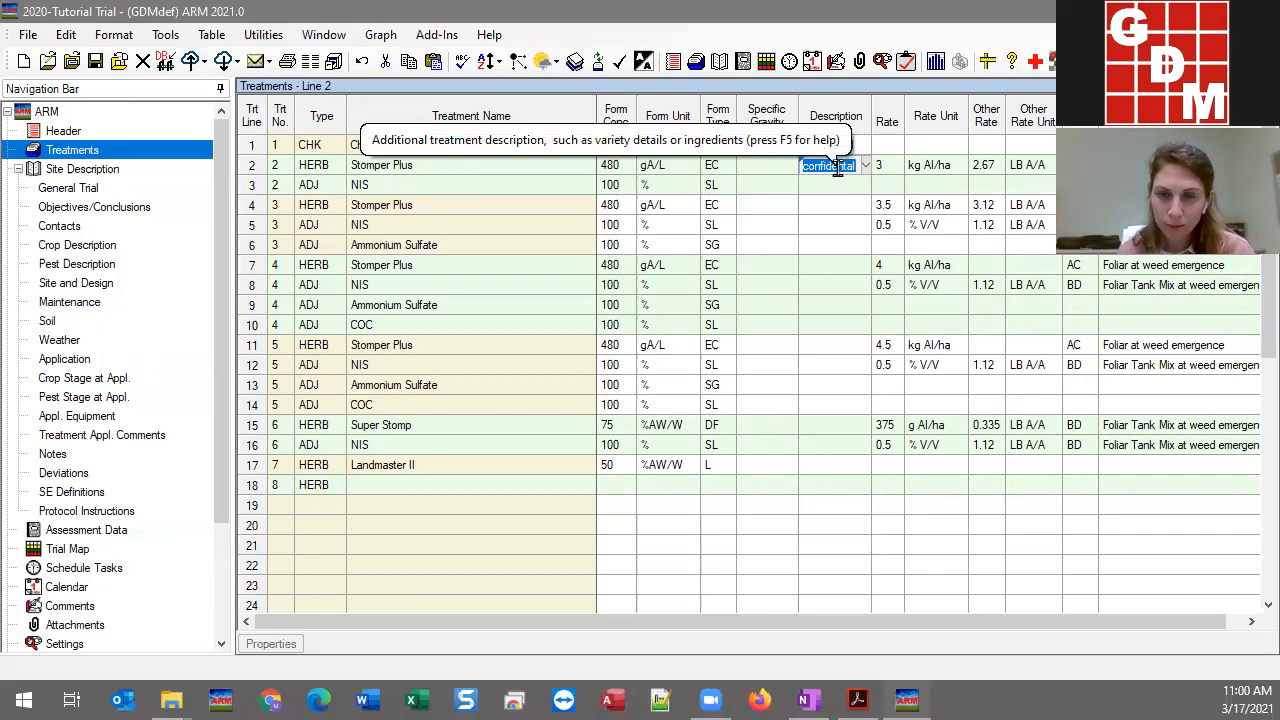
{"action": "left_click", "coordinate": [837, 210]}
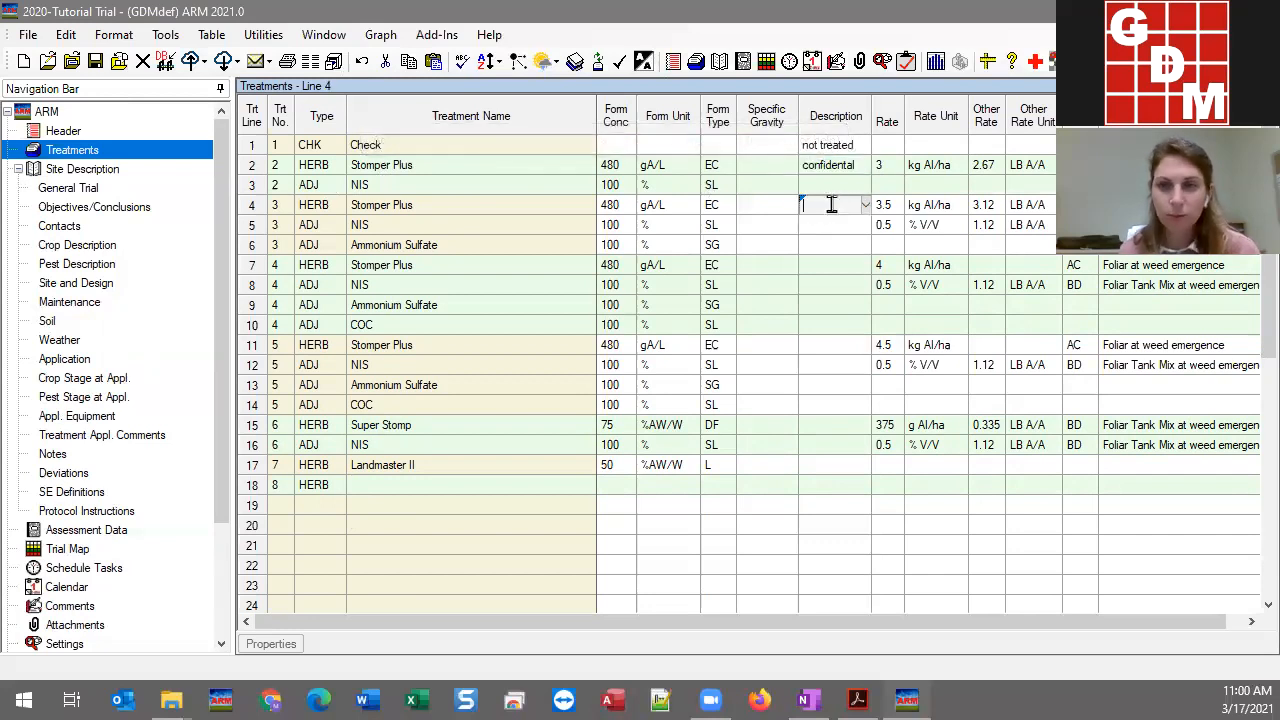
{"action": "left_click", "coordinate": [840, 133]}
{"action": "right_click", "coordinate": [840, 133]}
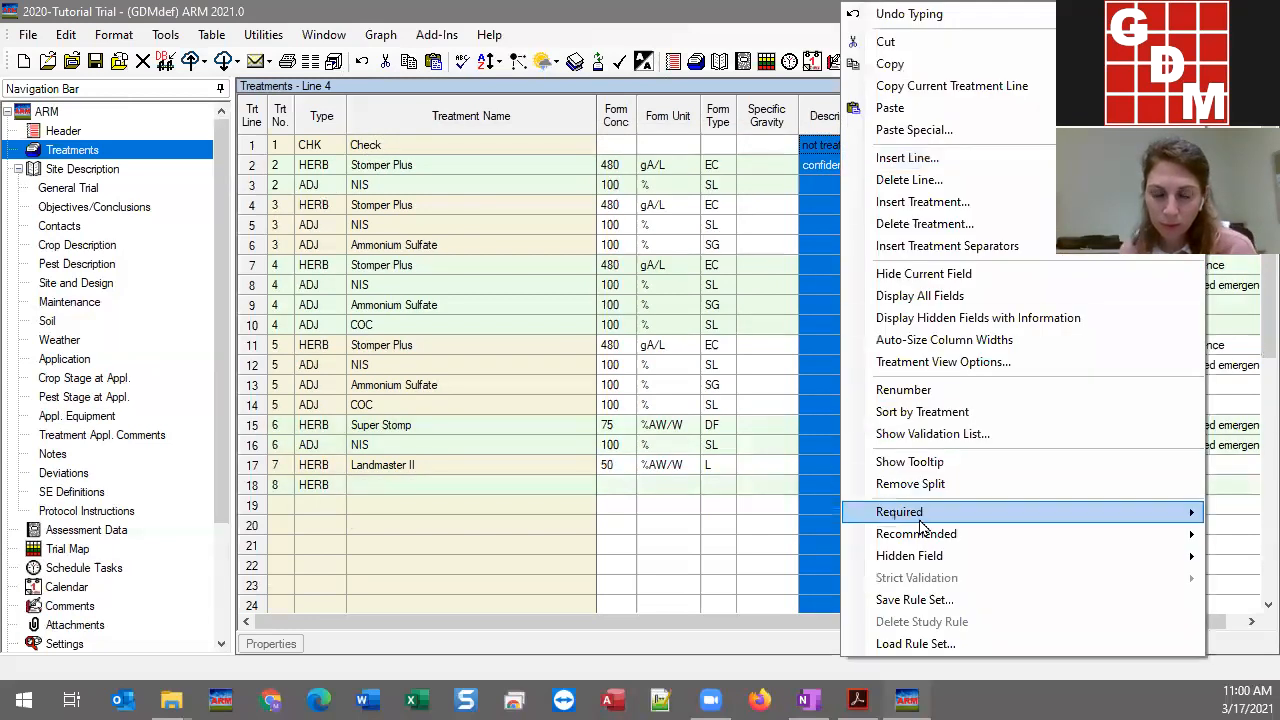
{"action": "mouse_move", "coordinate": [920, 524]}
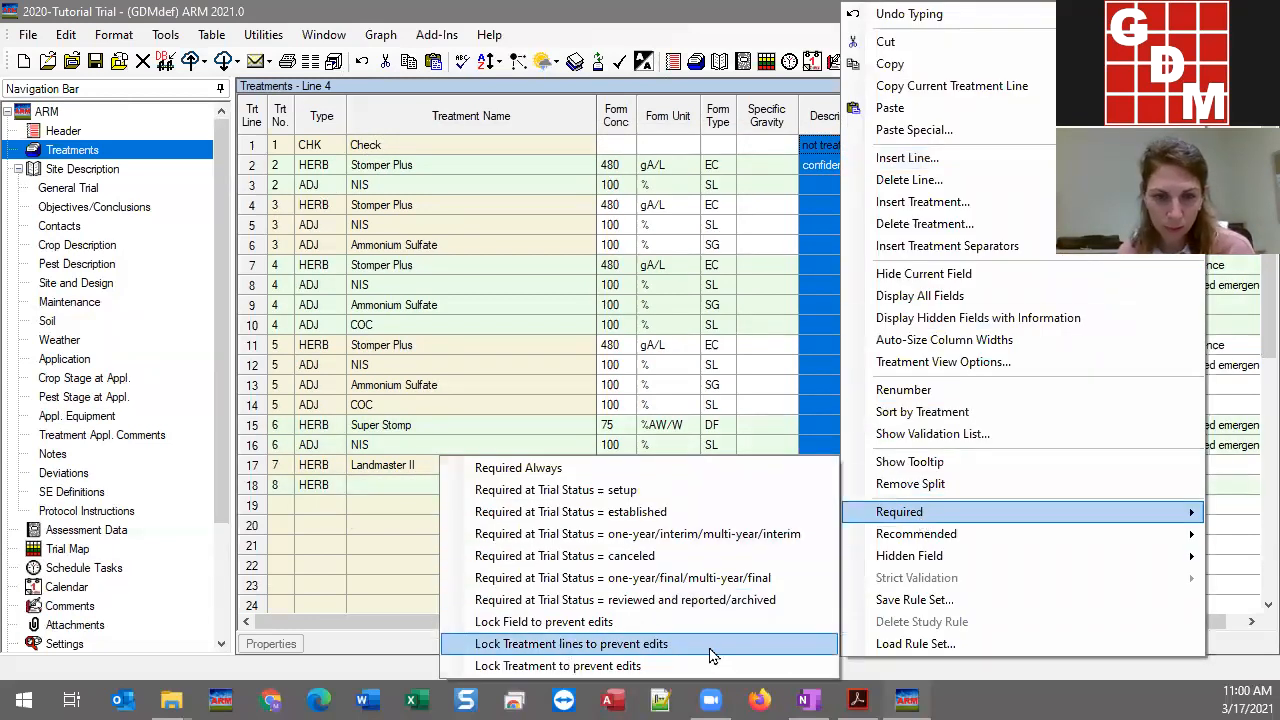
{"action": "mouse_move", "coordinate": [910, 558]}
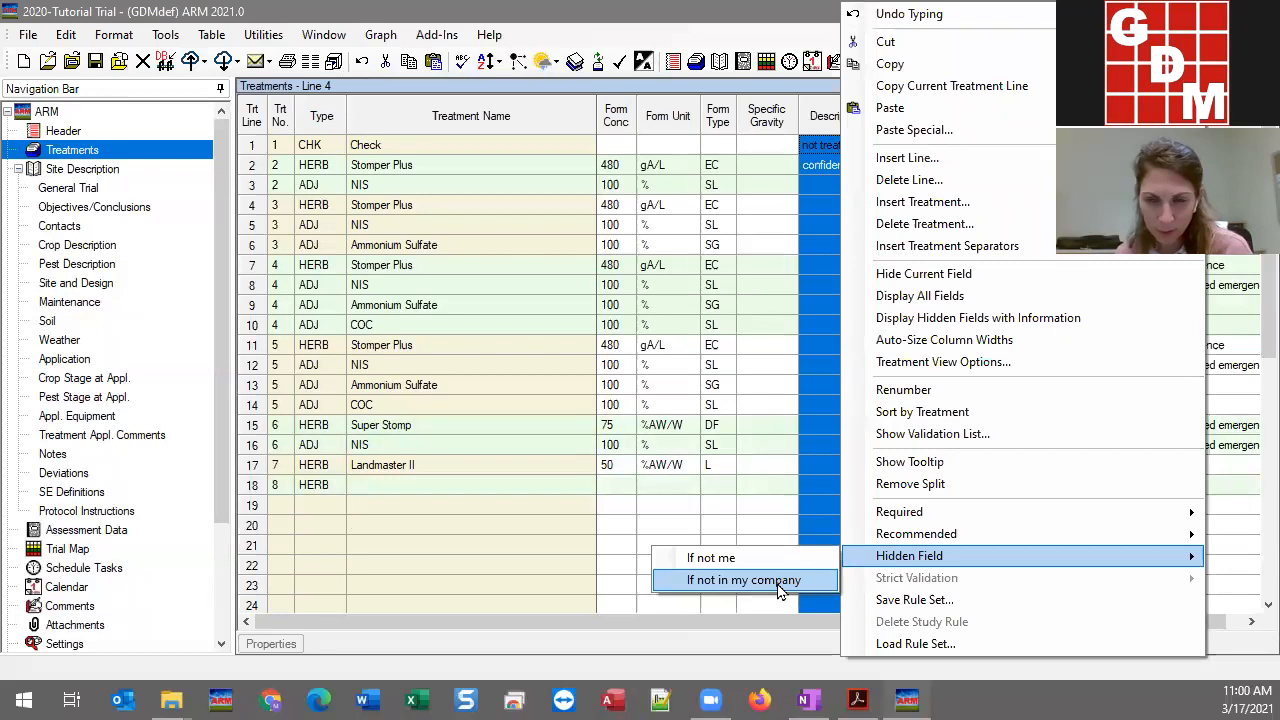
{"action": "left_click", "coordinate": [733, 580]}
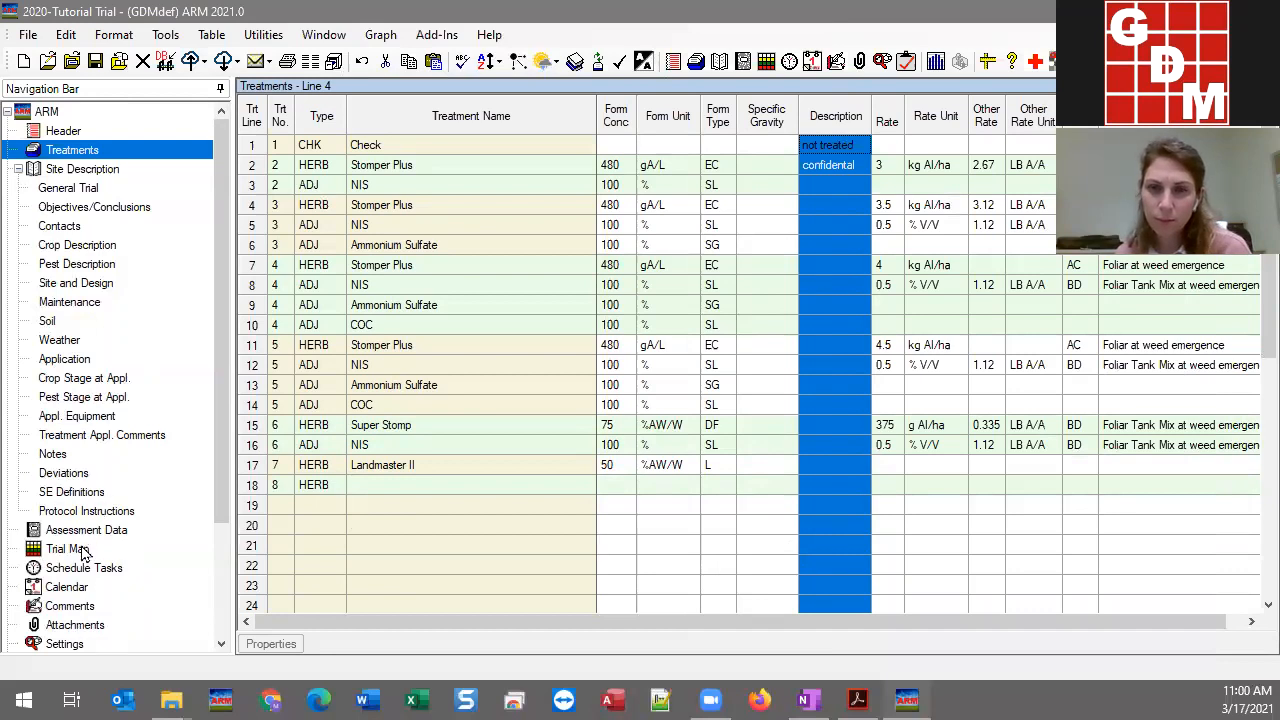
Open the Study Rules and examine the rule ID and field choices of rule 6, the Hidden Field rule
{"action": "scroll", "coordinate": [85, 600], "scroll_direction": "down", "scroll_amount": 3}
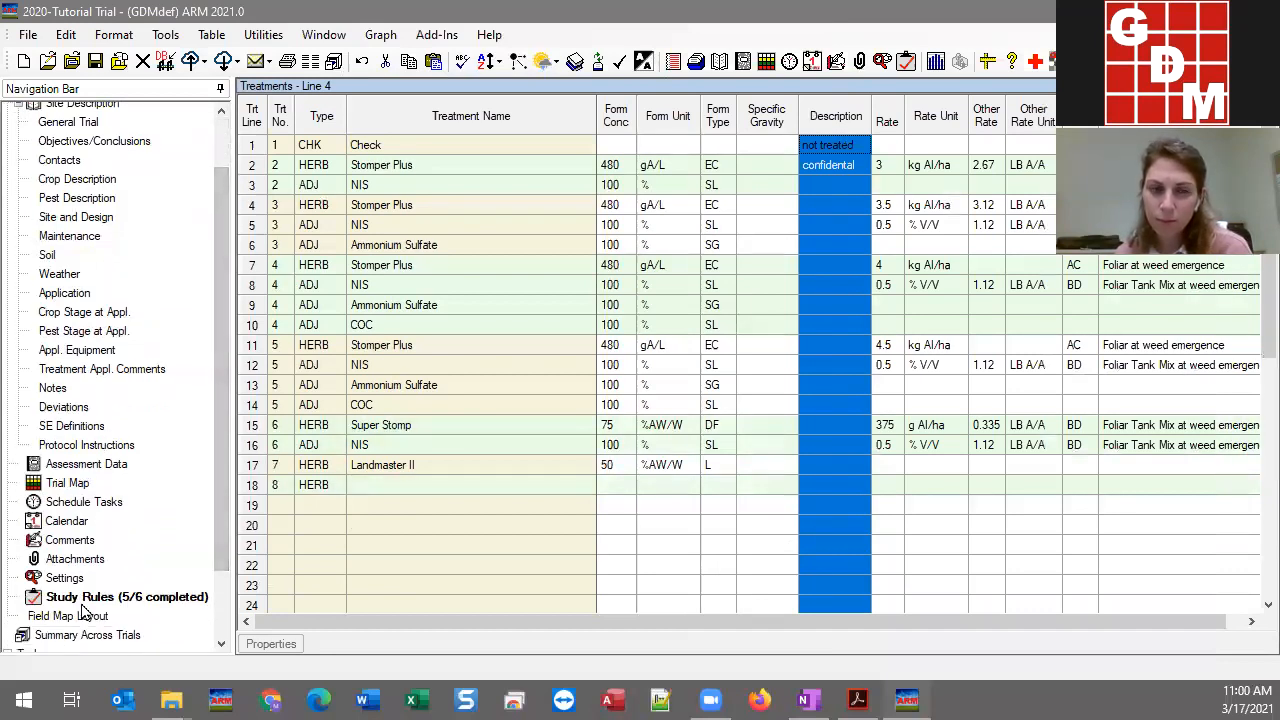
{"action": "left_click", "coordinate": [594, 517]}
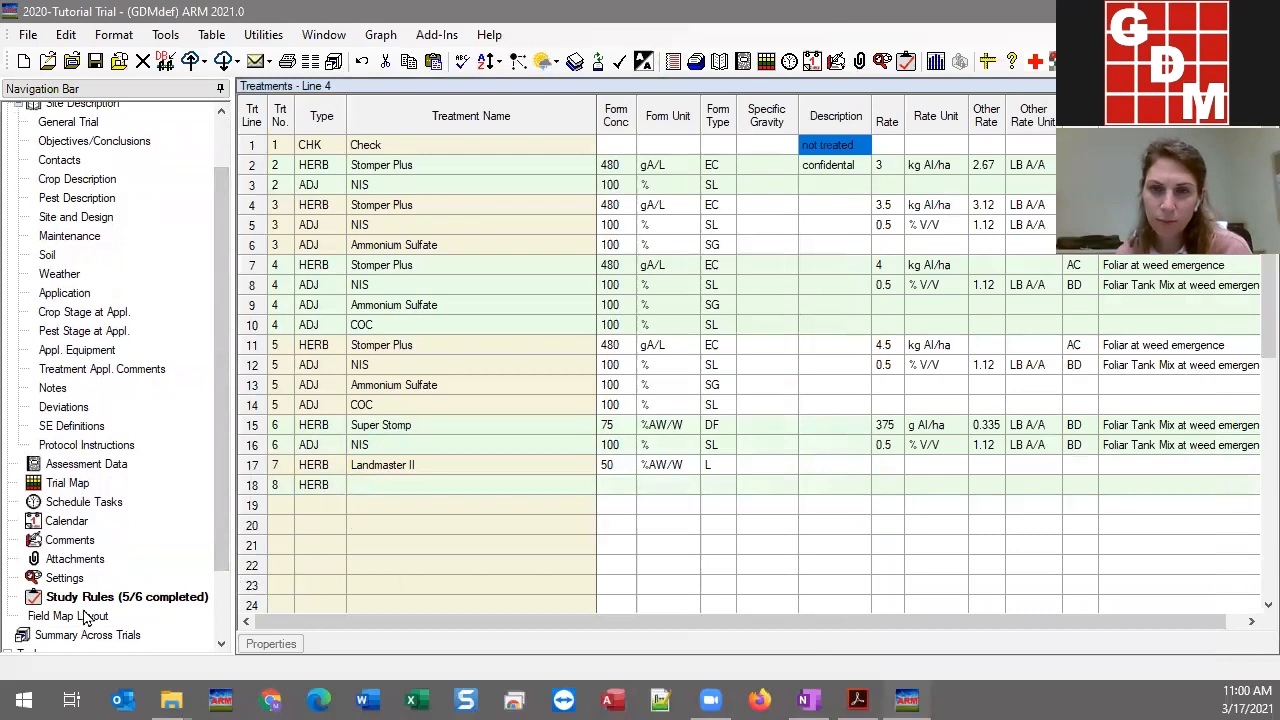
{"action": "left_click", "coordinate": [100, 597]}
{"action": "left_click", "coordinate": [300, 234]}
{"action": "left_click", "coordinate": [302, 233]}
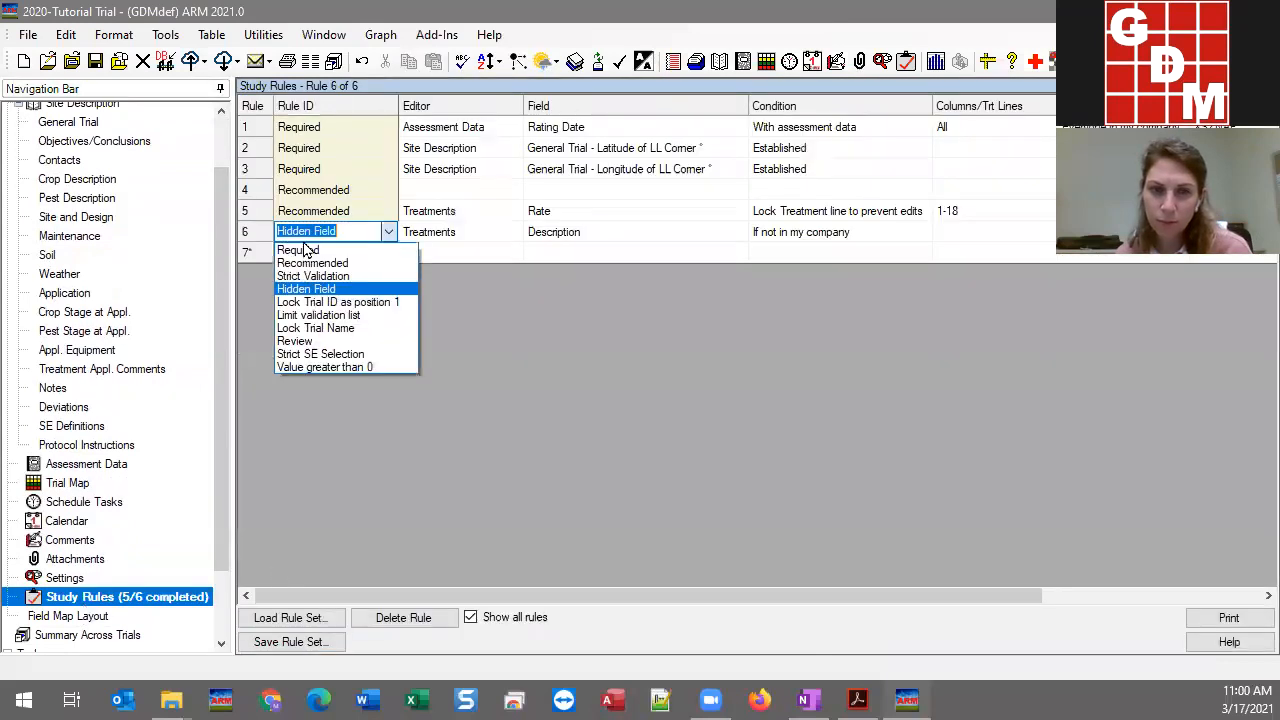
{"action": "left_click", "coordinate": [592, 238]}
{"action": "left_click", "coordinate": [596, 236]}
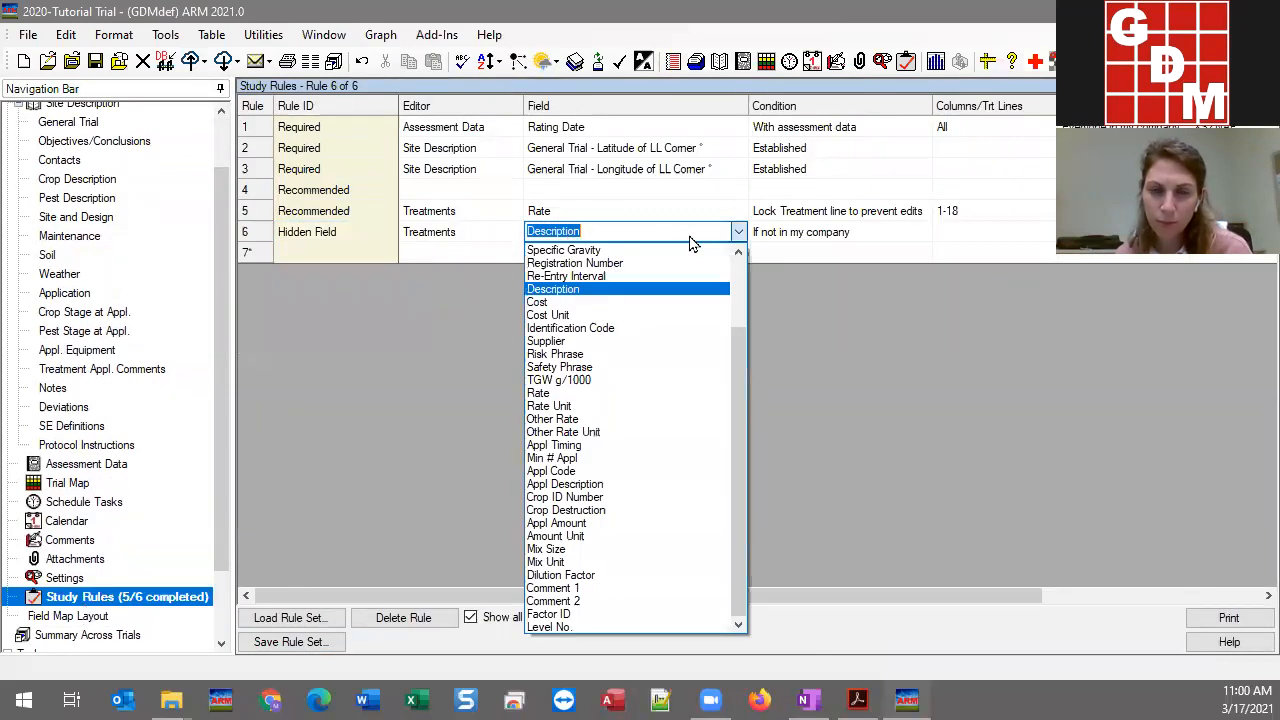
{"action": "left_click", "coordinate": [652, 233]}
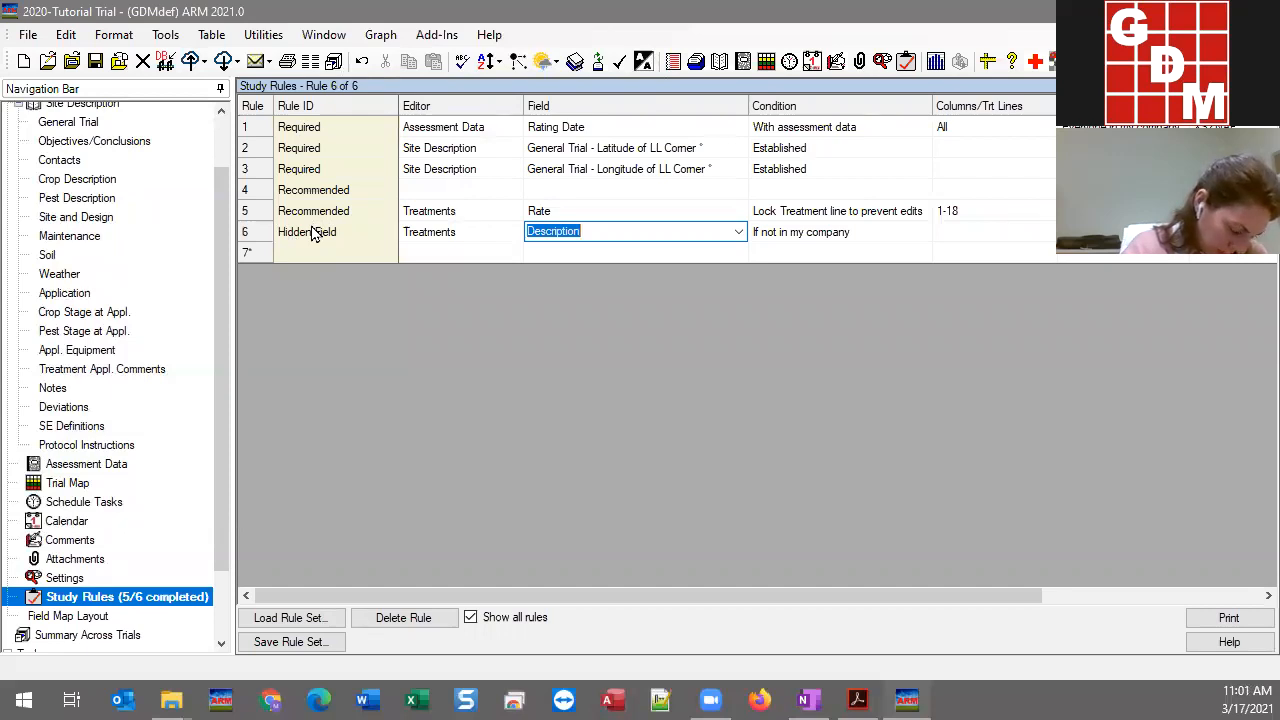
Return to the Treatments editor and check the Description entry of line 1
{"action": "scroll", "coordinate": [218, 330], "scroll_direction": "up", "scroll_amount": 2}
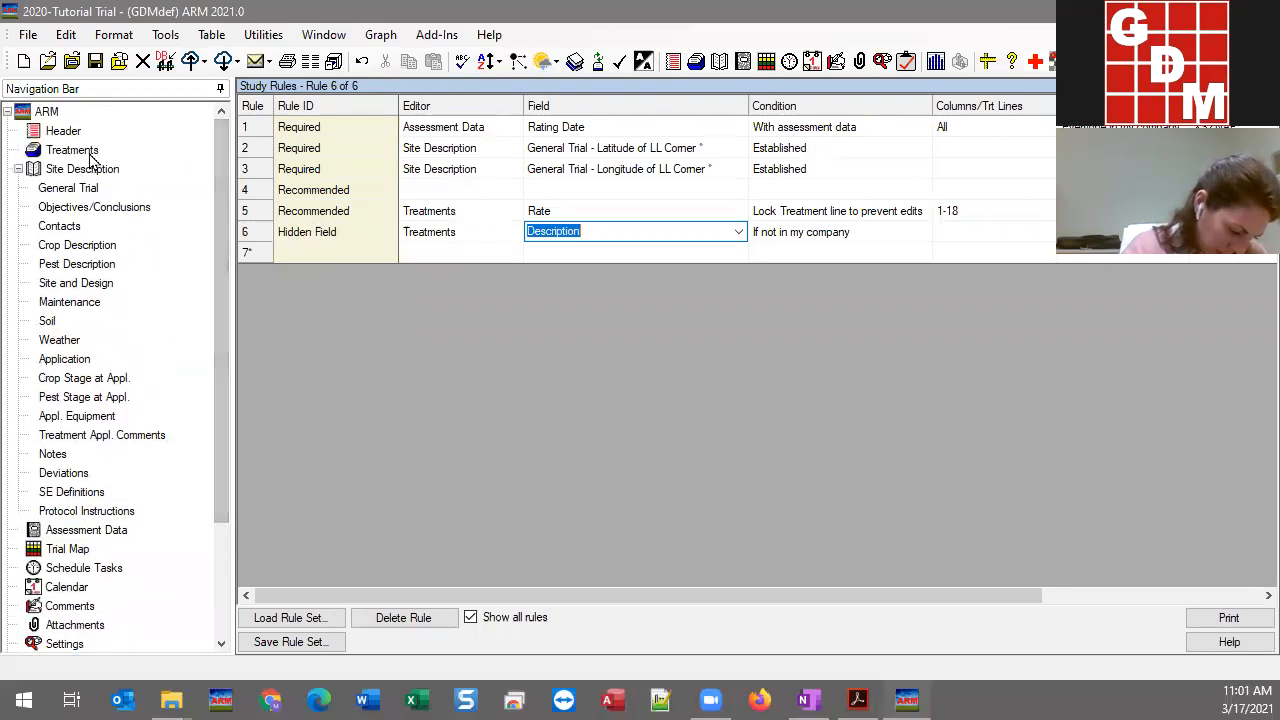
{"action": "left_click", "coordinate": [88, 153]}
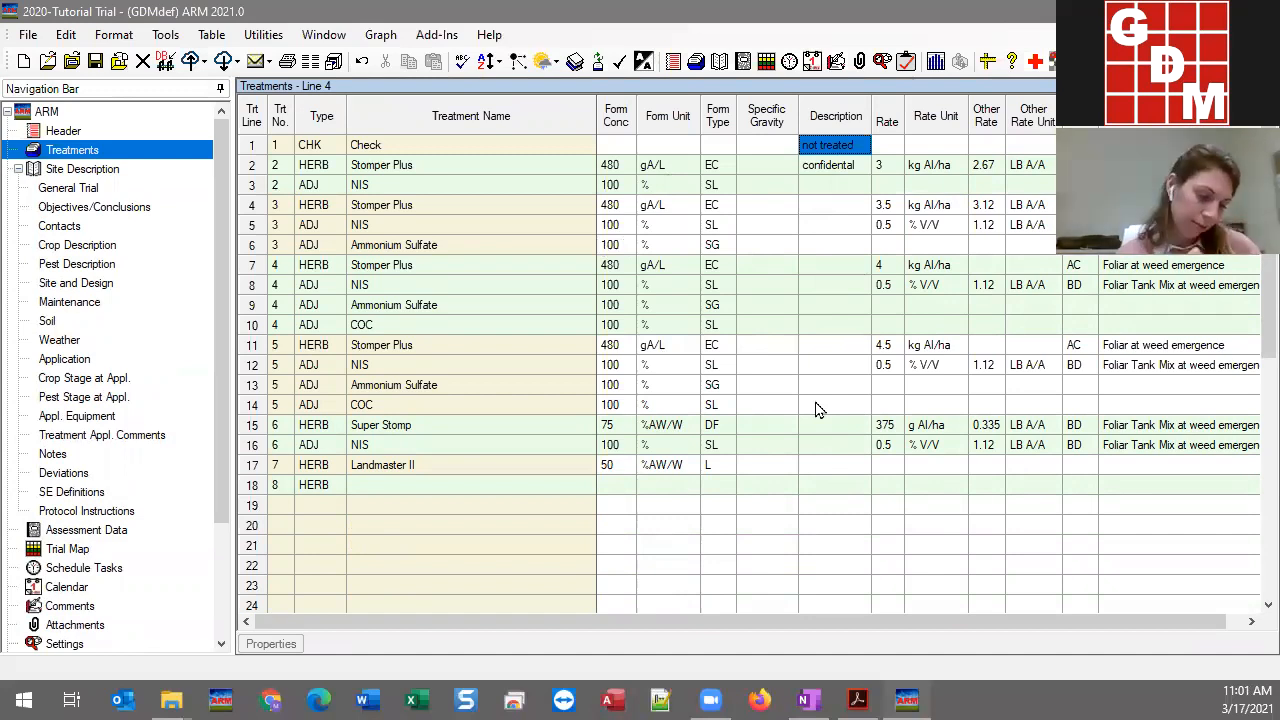
{"action": "left_click", "coordinate": [835, 145]}
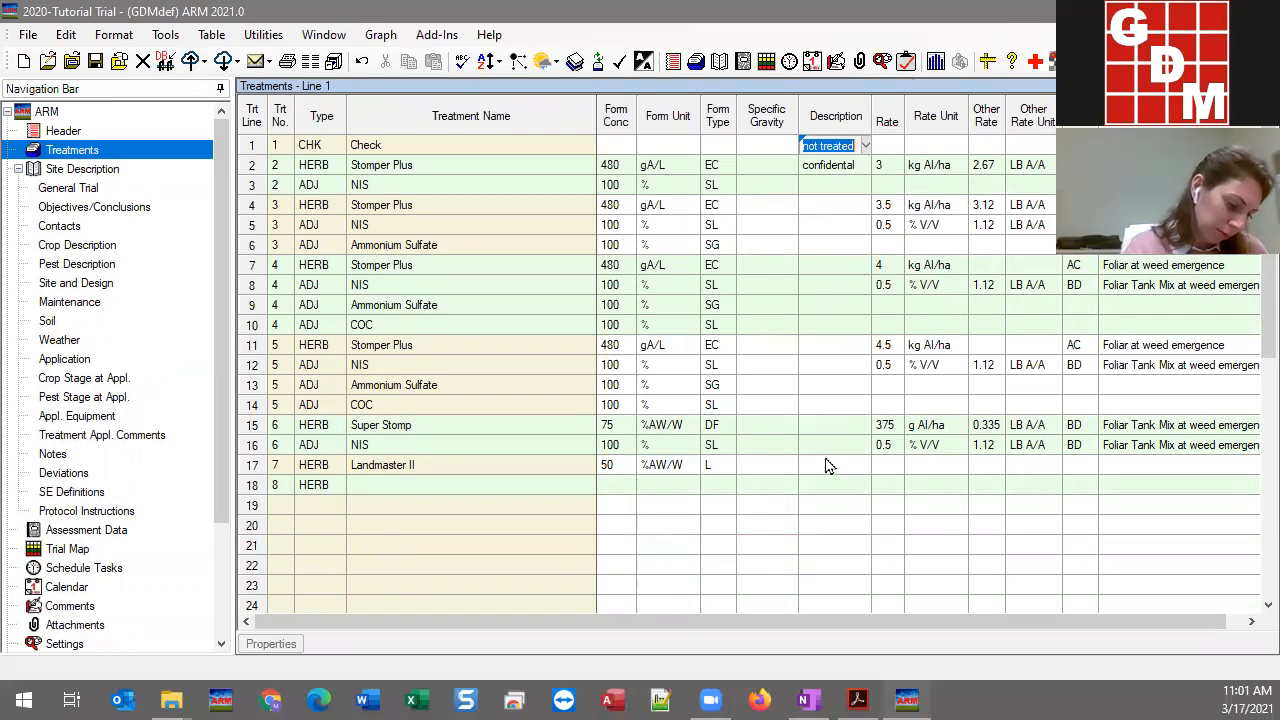